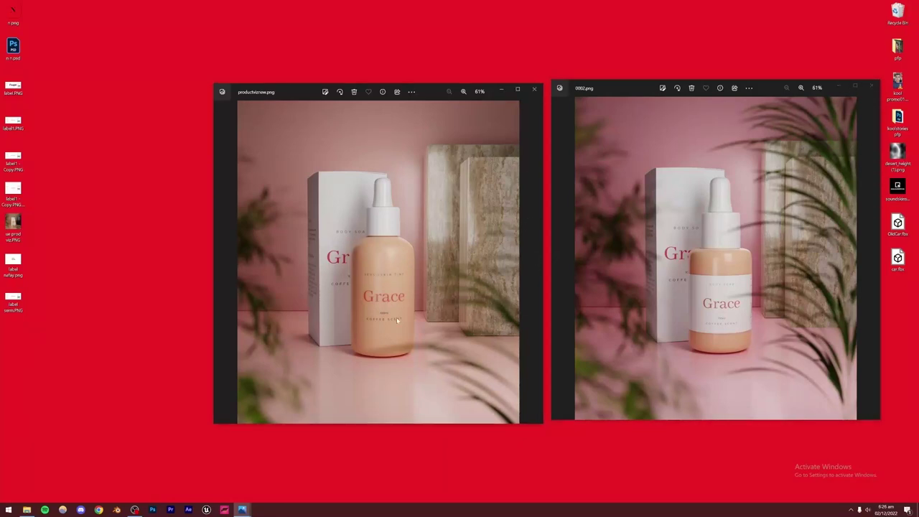
# - Examine the bottle labels up close in the productviznew.png and 0002.png renders and compare them
pyautogui.scroll(3, 333, 282)
pyautogui.scroll(-3, 344, 294)
pyautogui.scroll(5, 371, 318)
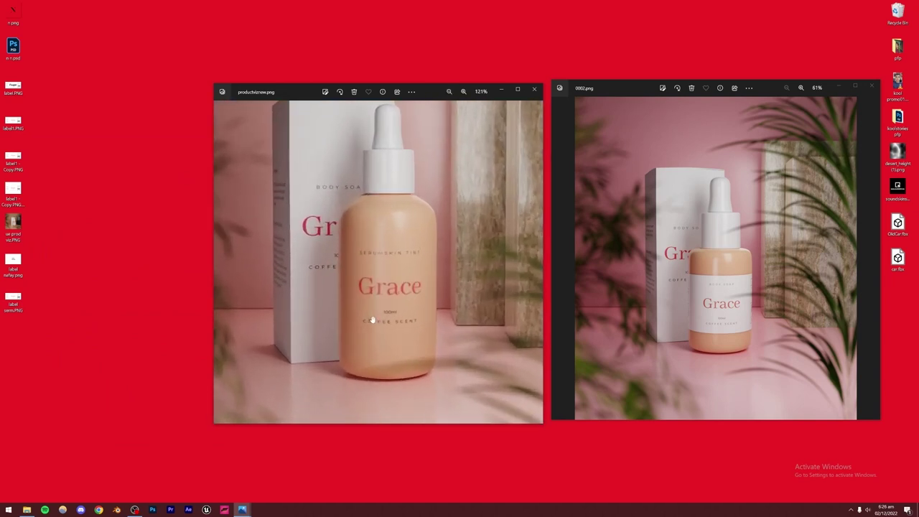
pyautogui.scroll(-4, 431, 296)
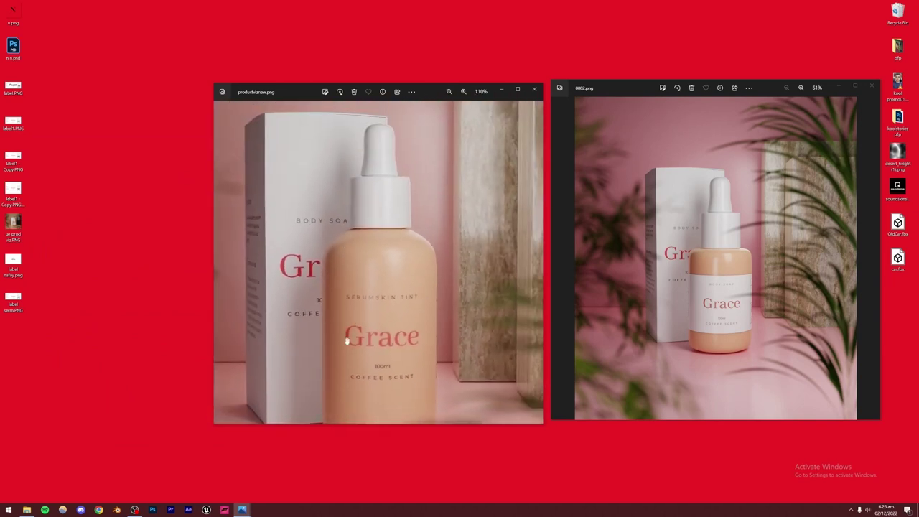
pyautogui.scroll(2, 380, 308)
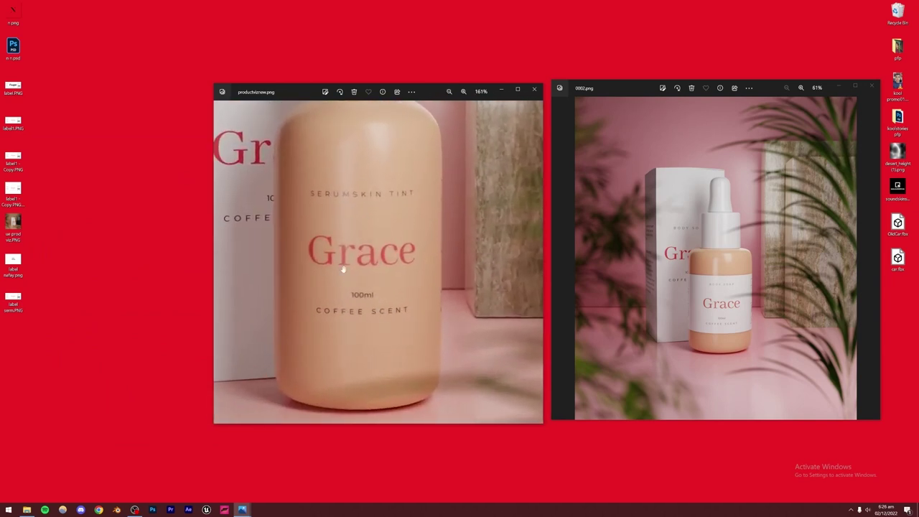
pyautogui.scroll(5, 709, 320)
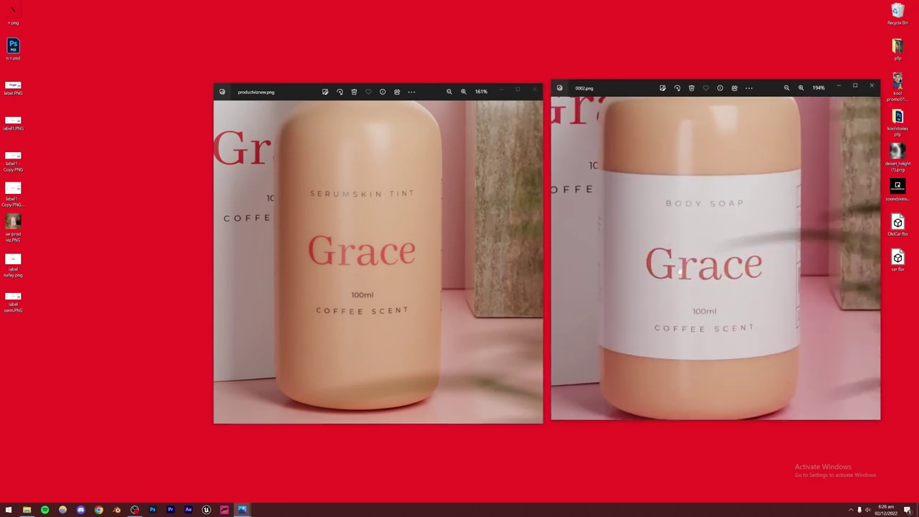
pyautogui.scroll(-5, 679, 270)
pyautogui.scroll(-4, 378, 279)
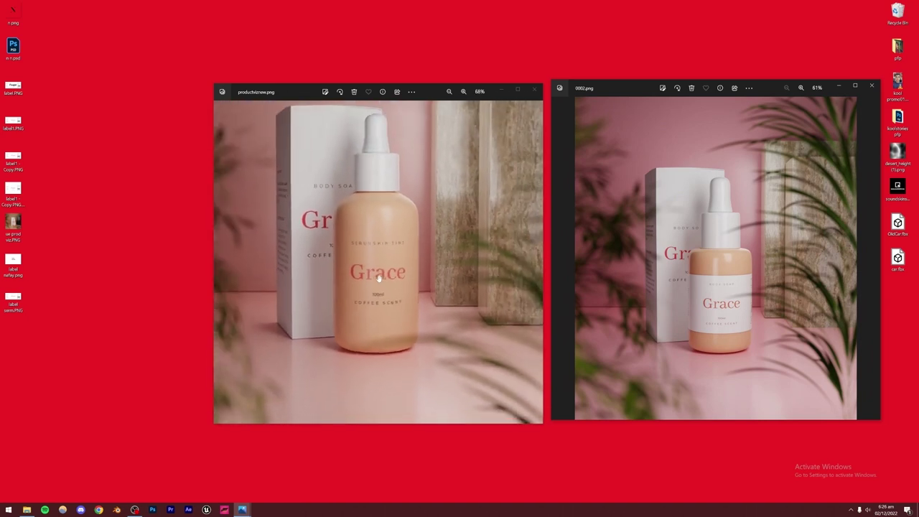
pyautogui.scroll(-1, 378, 280)
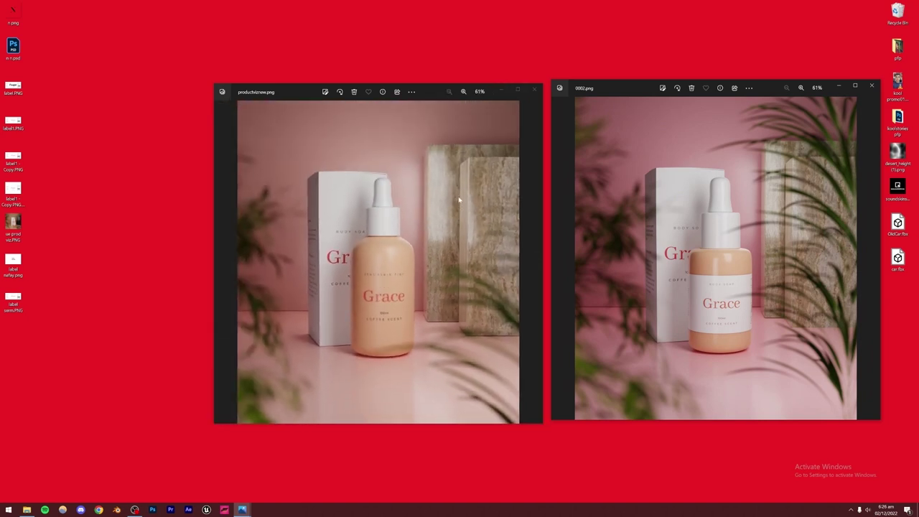
# - Close both render images, view the ref.jpg bottle photo full screen, and return to the desktop
pyautogui.click(871, 85)
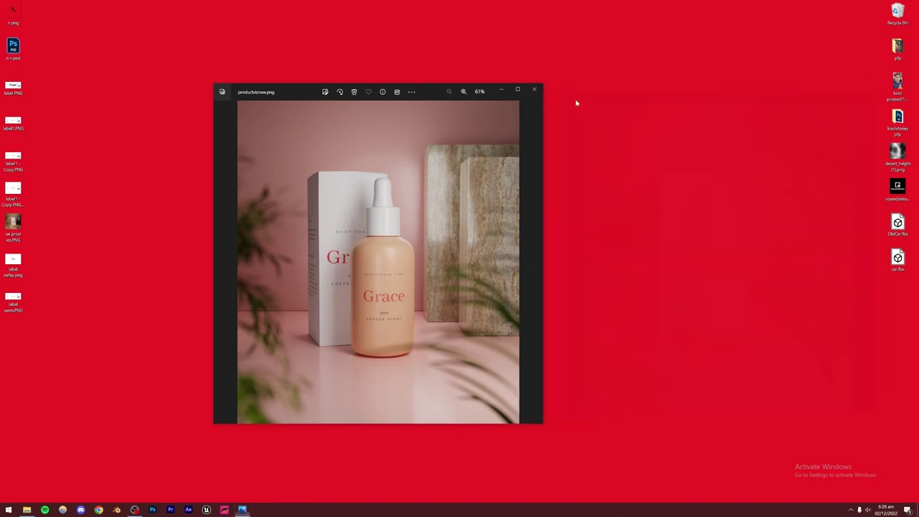
pyautogui.click(534, 91)
pyautogui.doubleClick(387, 117)
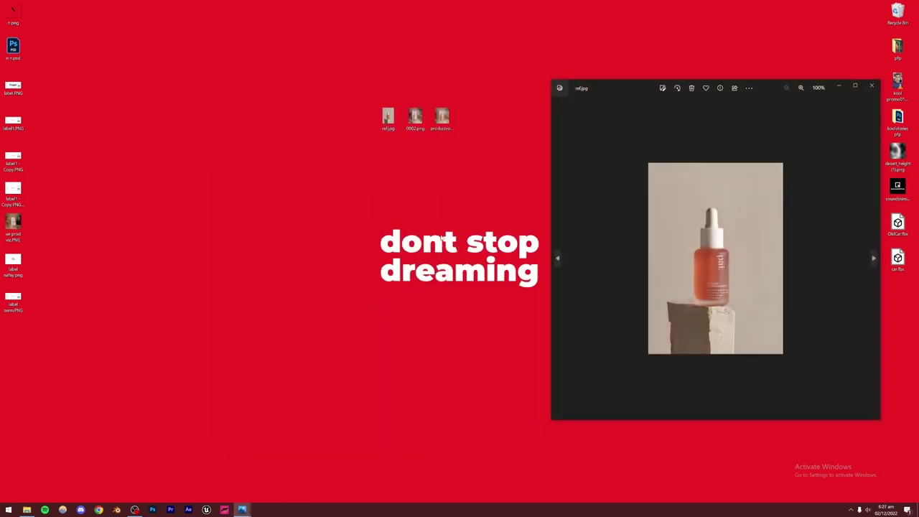
pyautogui.moveTo(738, 85); pyautogui.dragTo(564, 0)
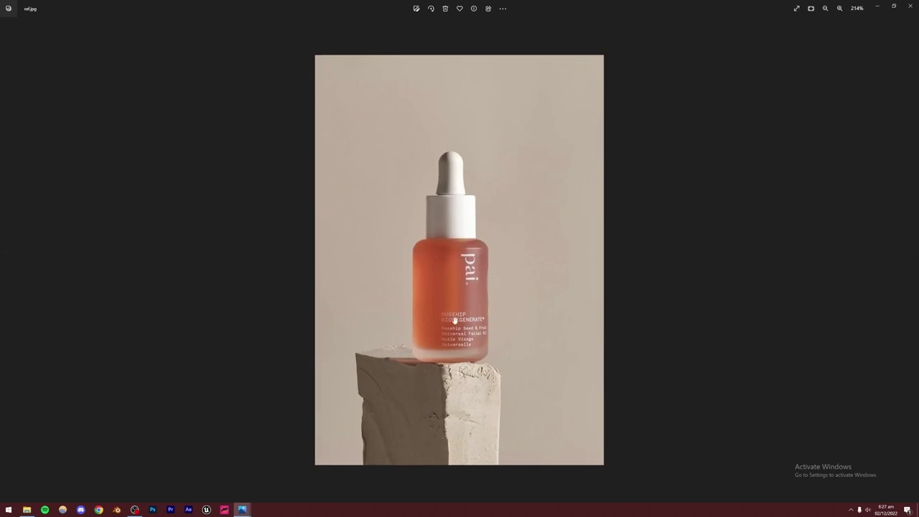
pyautogui.click(909, 6)
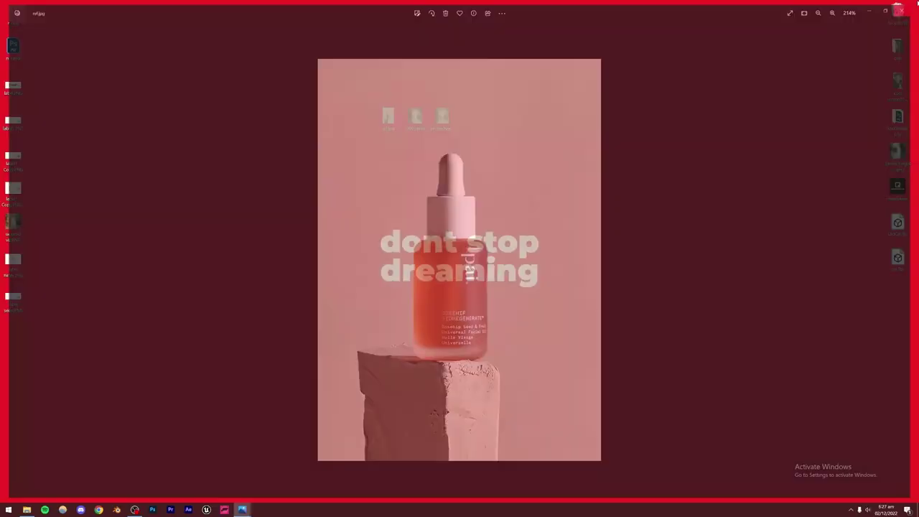
pyautogui.rightClick(361, 205)
pyautogui.click(371, 226)
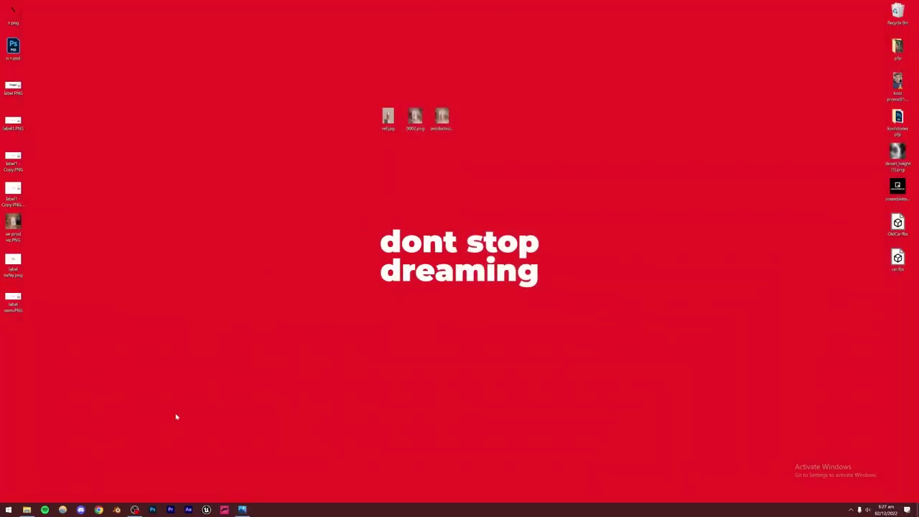
# - Open Pinterest in Chrome and search for "serum bottle"
pyautogui.click(98, 510)
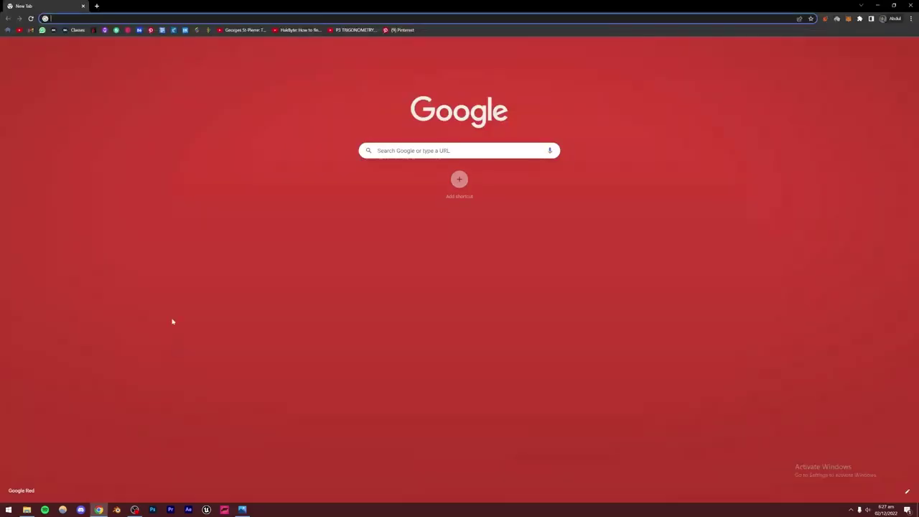
pyautogui.click(151, 30)
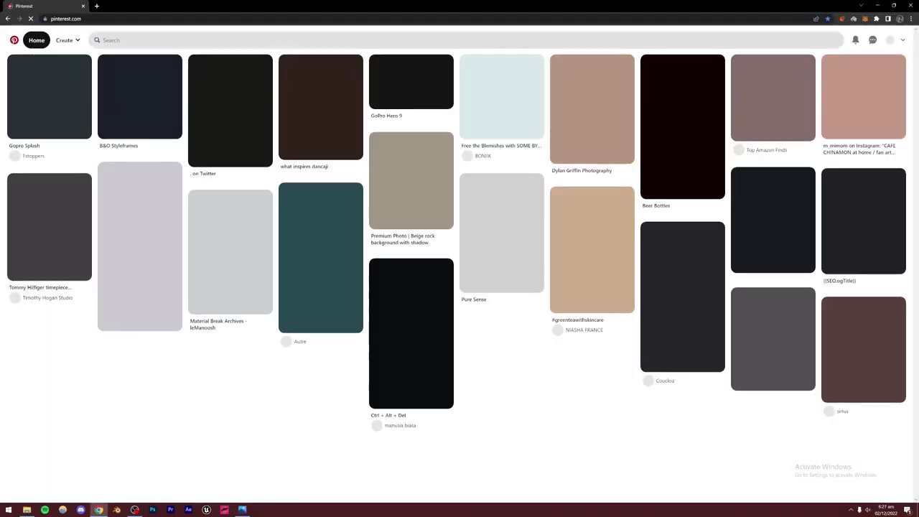
pyautogui.click(151, 40)
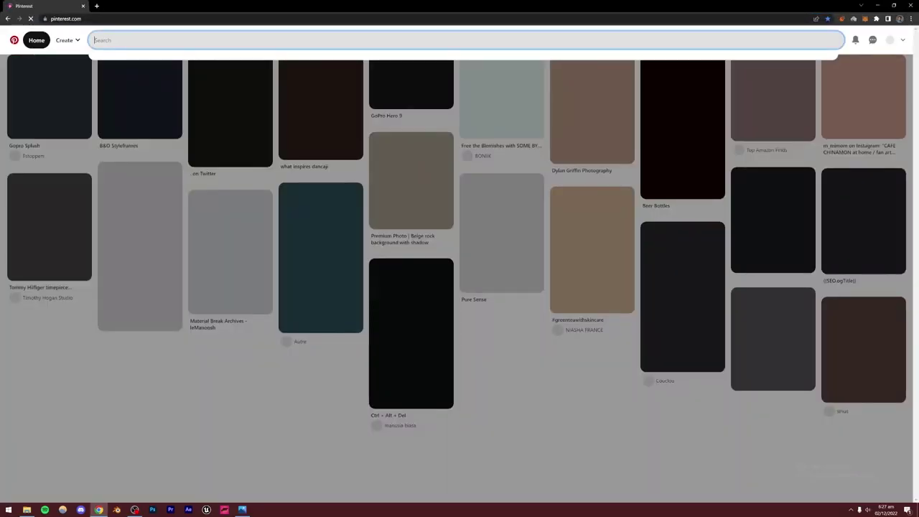
pyautogui.write('sen')
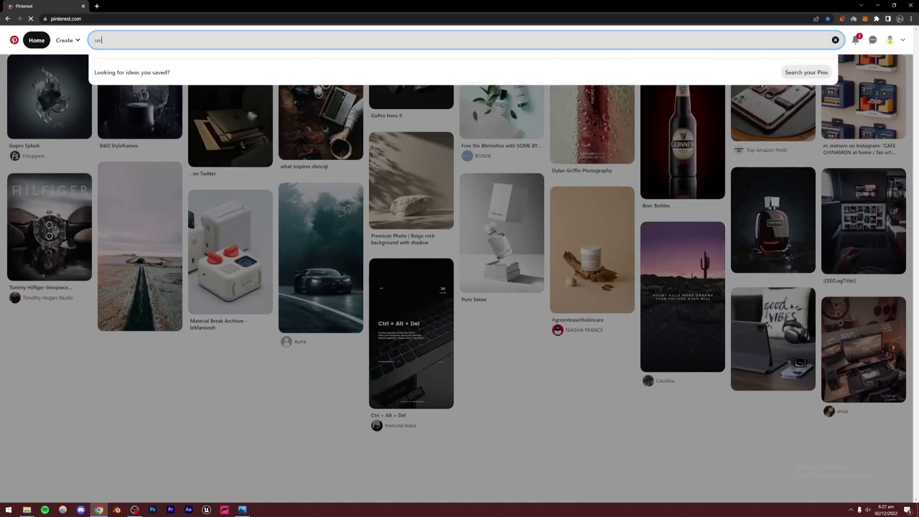
pyautogui.write('m bottle')
pyautogui.press('Return')
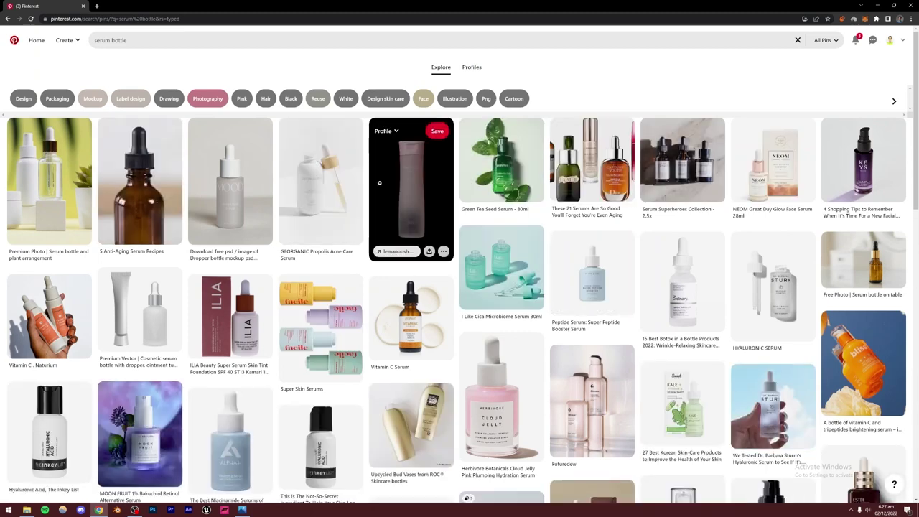
# - Examine the serum bottle results for reference photos, and close the browser
pyautogui.scroll(-3, 3, 194)
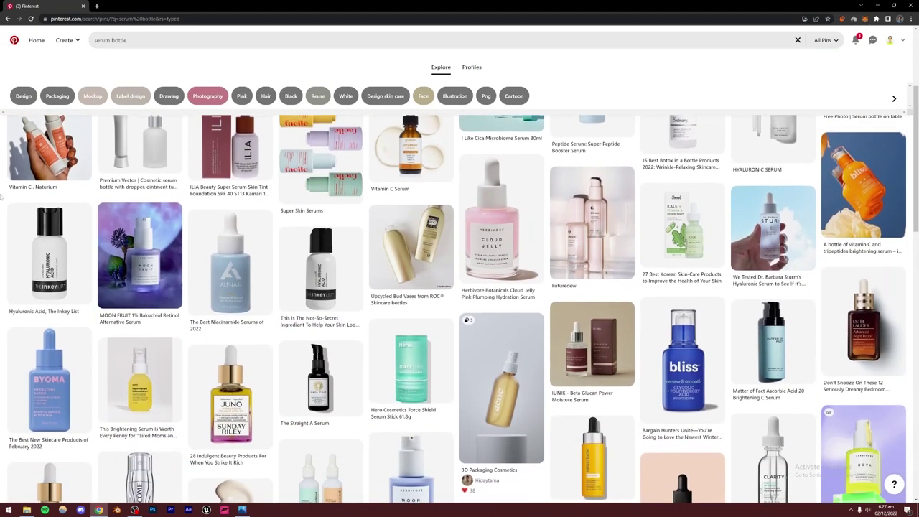
pyautogui.scroll(3, 2, 185)
pyautogui.scroll(-5, 2, 194)
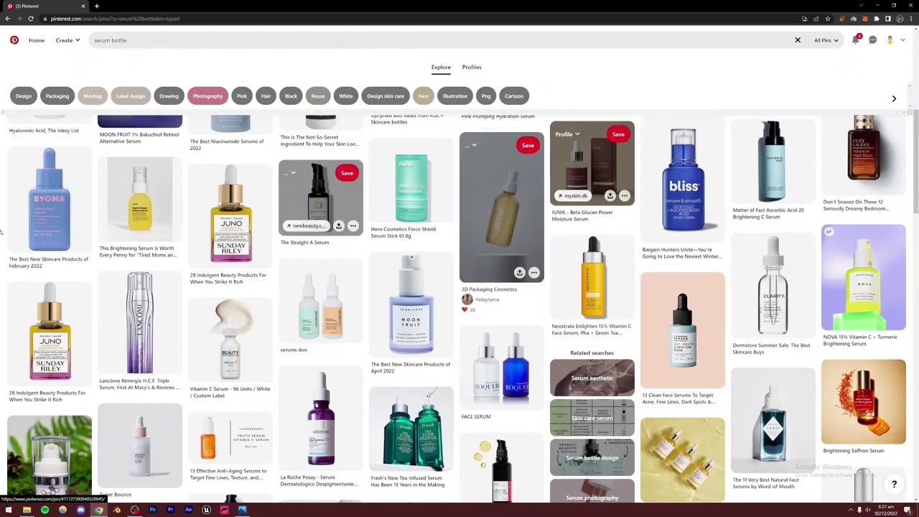
pyautogui.scroll(-2, 3, 234)
pyautogui.scroll(10, 3, 234)
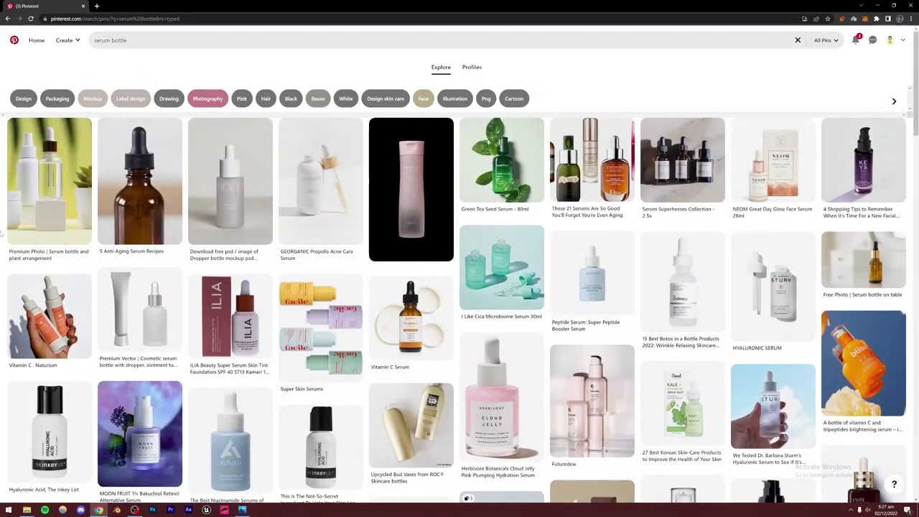
pyautogui.scroll(-5, 2, 222)
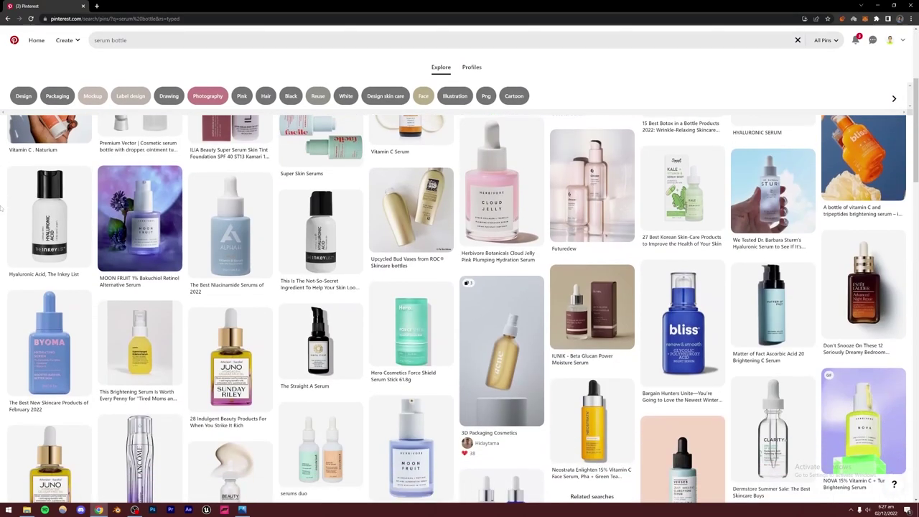
pyautogui.scroll(-5, 2, 208)
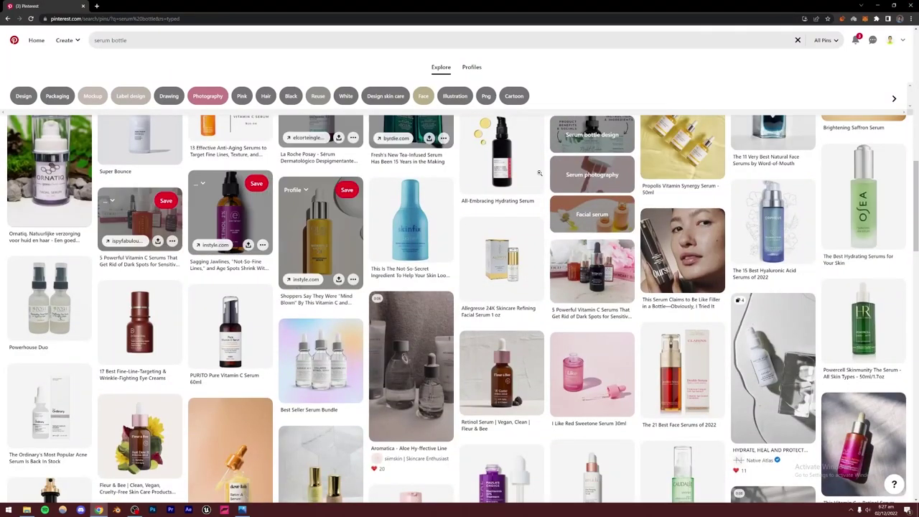
pyautogui.click(913, 4)
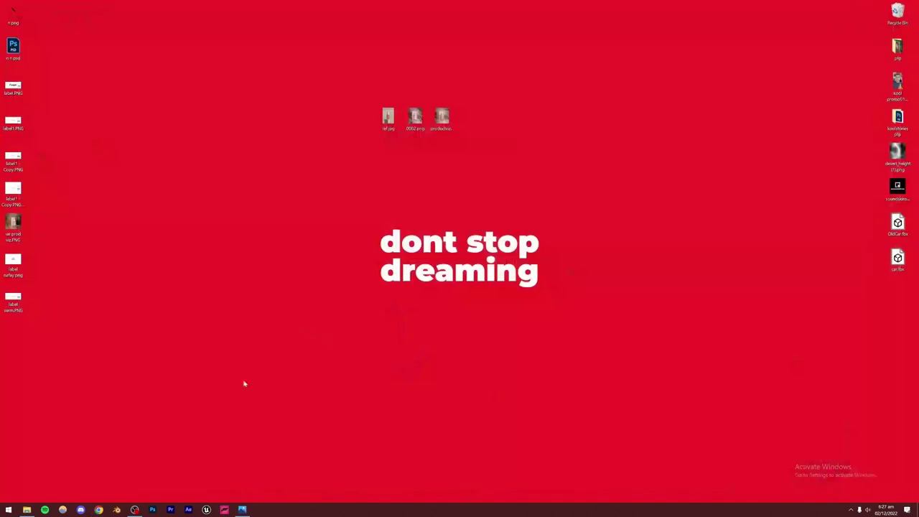
# - Launch Blender and delete the default camera, cube and light from the scene
pyautogui.click(117, 511)
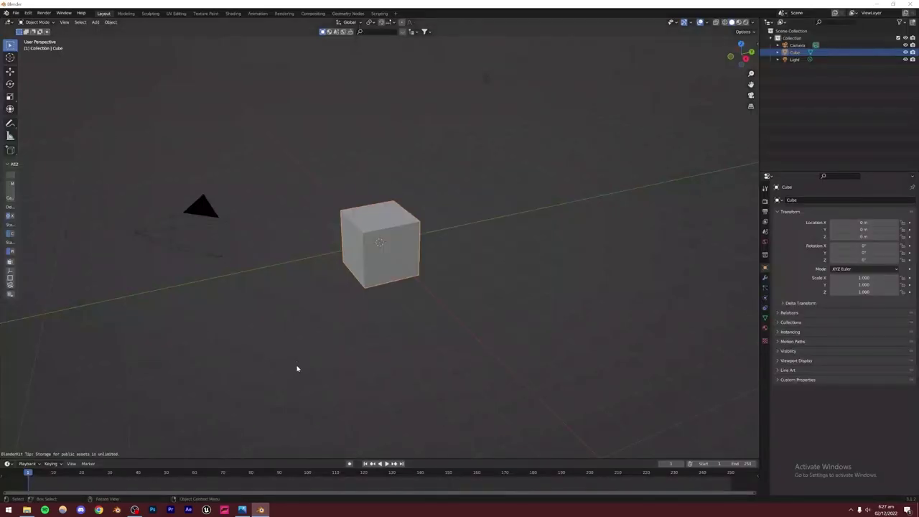
pyautogui.scroll(-5, 268, 266)
pyautogui.moveTo(246, 152); pyautogui.dragTo(505, 317)
pyautogui.press('Delete')
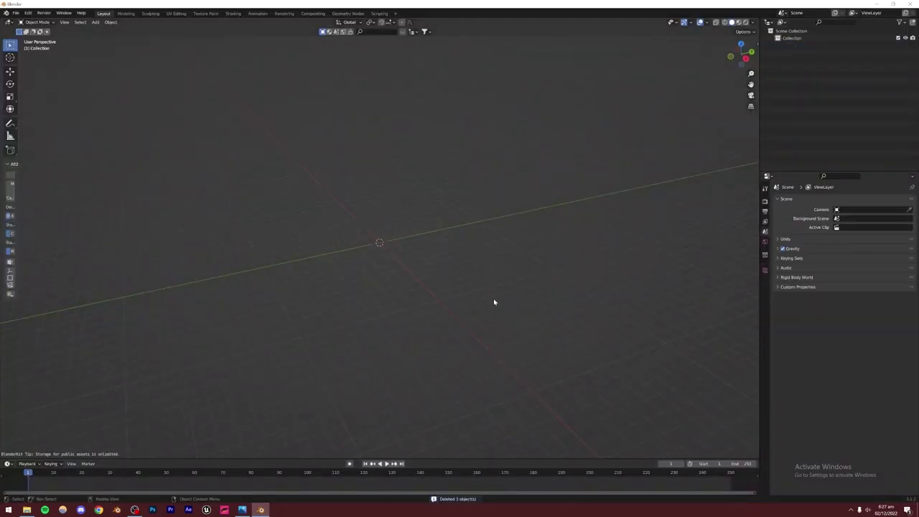
# - Save the Blender file as product_design552.blend in the F:\Blender Work folder
pyautogui.hotkey('ctrl', 's')
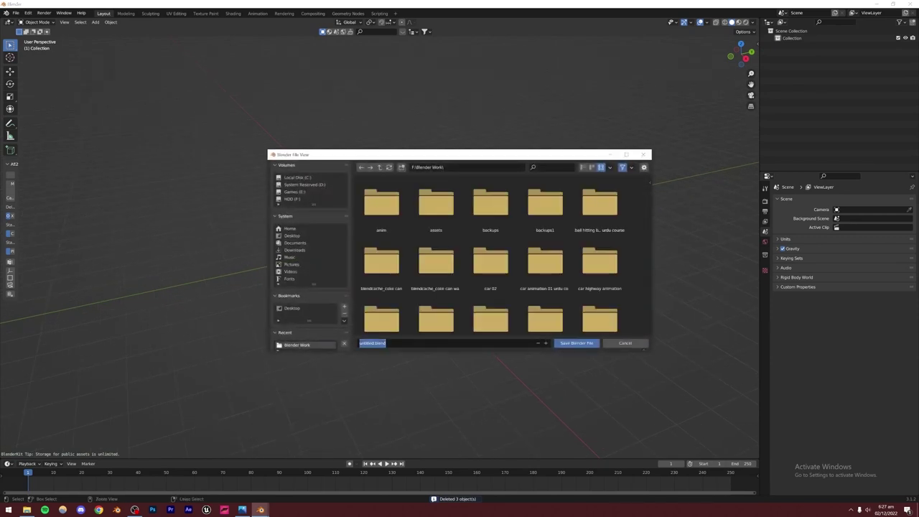
pyautogui.write('product_design52')
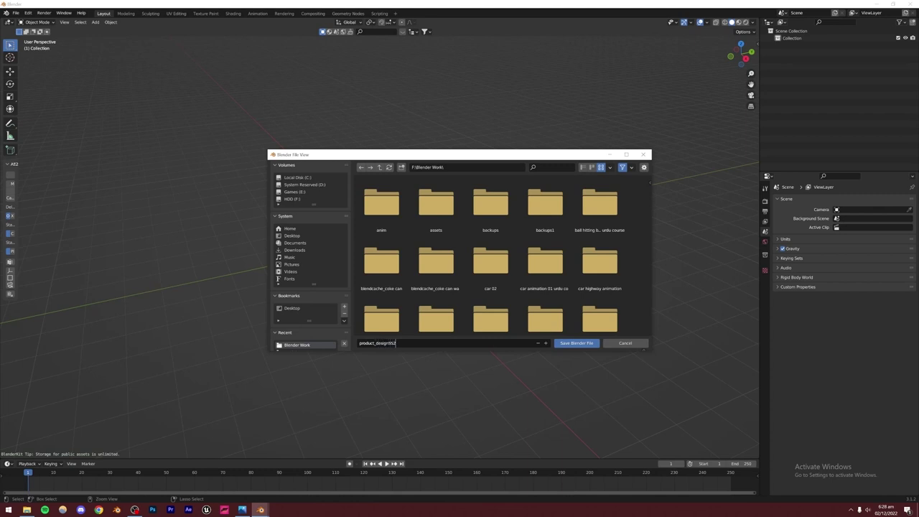
pyautogui.press('Return')
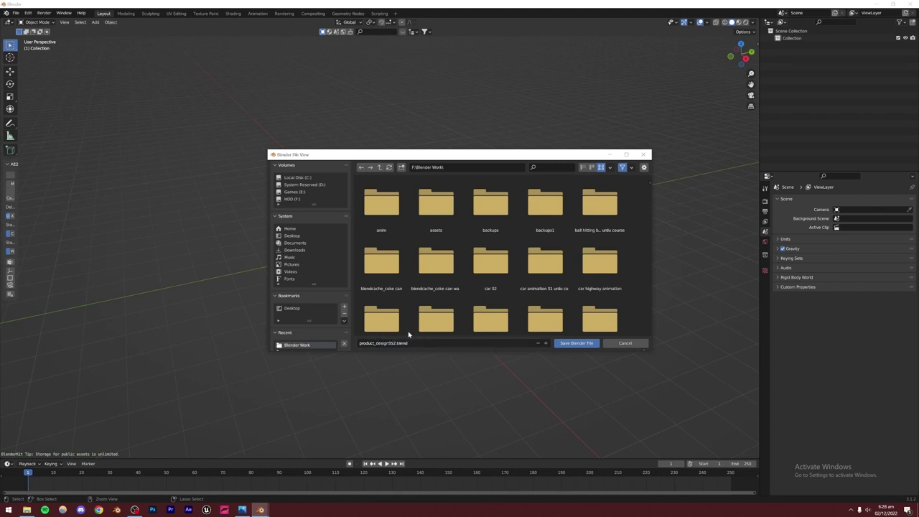
pyautogui.click(572, 343)
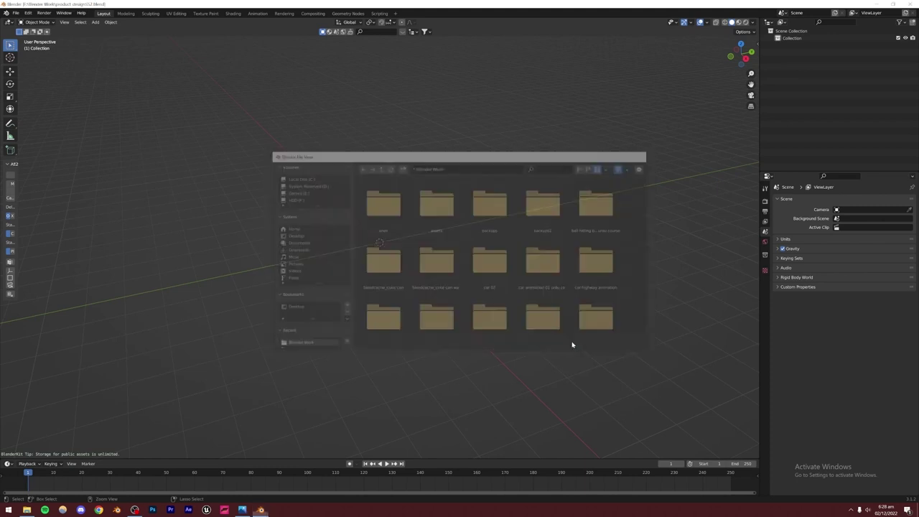
# - Bring ref.jpg from the desktop into the 3D viewport as a reference image, and maximize the Blender window again
pyautogui.moveTo(385, 257); pyautogui.dragTo(454, 162, button='middle')
pyautogui.moveTo(431, 6); pyautogui.dragTo(331, 154)
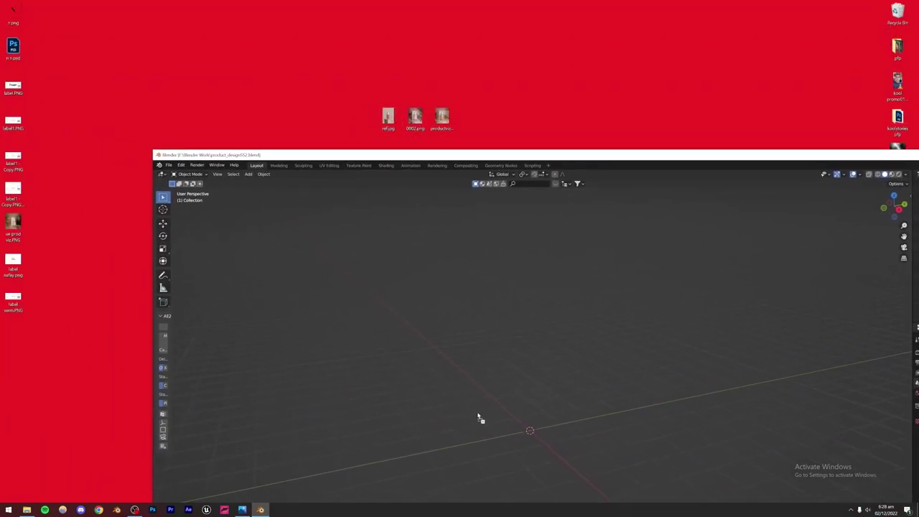
pyautogui.moveTo(478, 417); pyautogui.dragTo(479, 418)
pyautogui.doubleClick(492, 155)
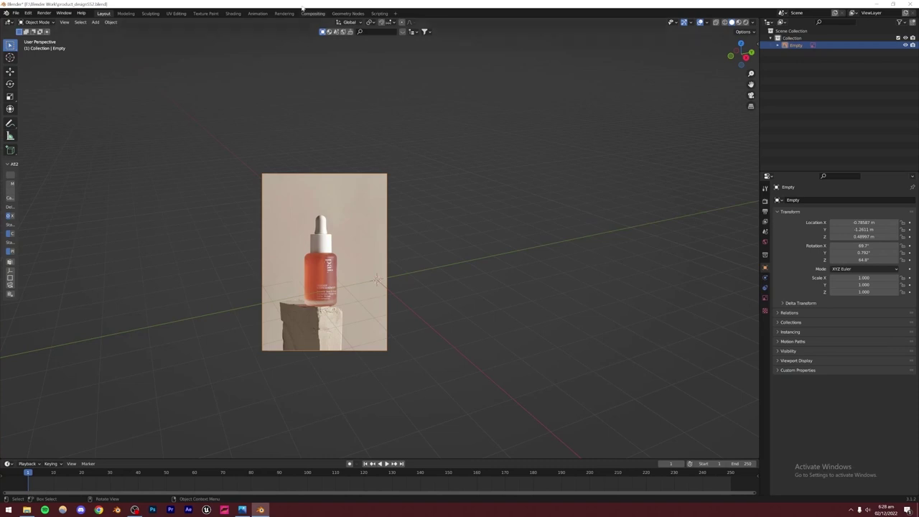
# - Try to clear the rotation of the reference image
pyautogui.scroll(-2, 390, 288)
pyautogui.moveTo(390, 288); pyautogui.dragTo(402, 222, button='middle')
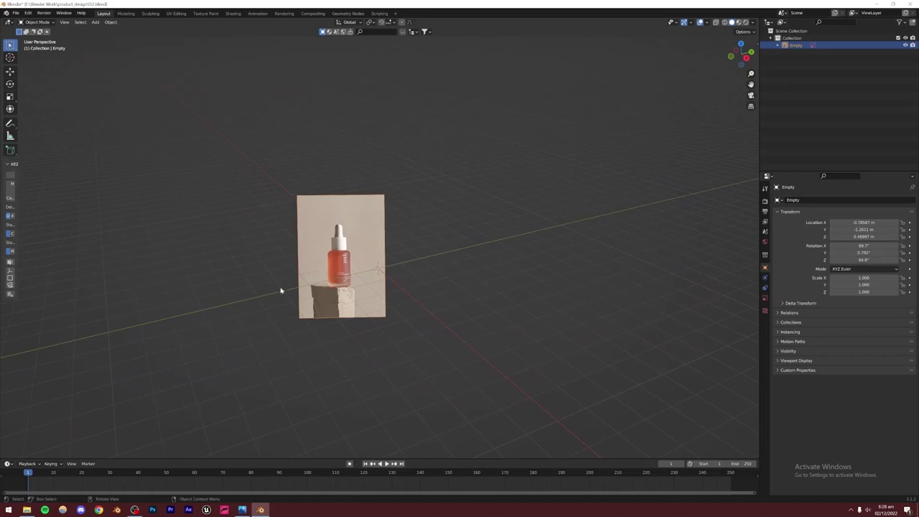
pyautogui.moveTo(330, 270); pyautogui.dragTo(337, 309, button='middle')
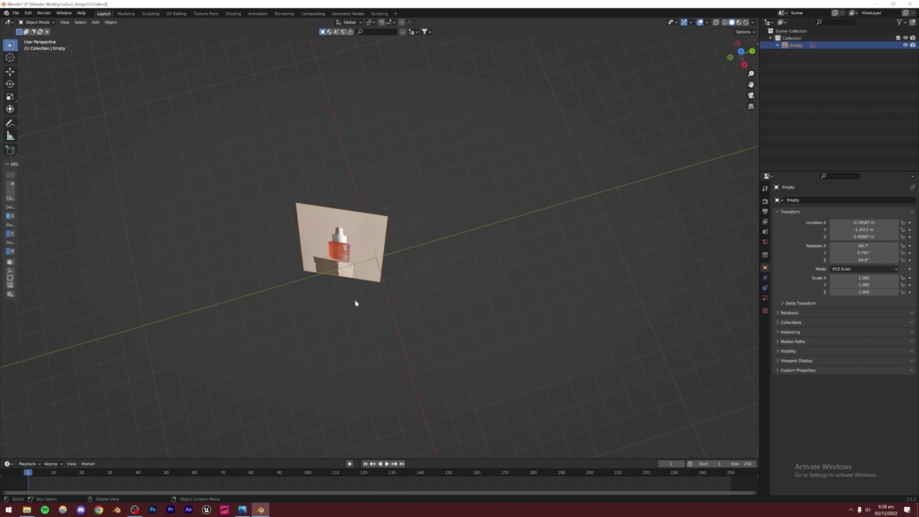
pyautogui.hotkey('alt', 'r')
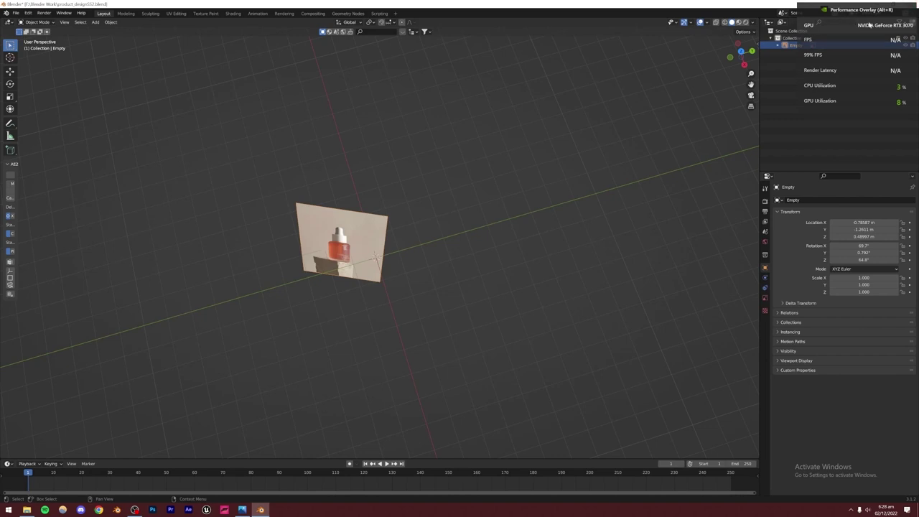
pyautogui.hotkey('alt', 'r')
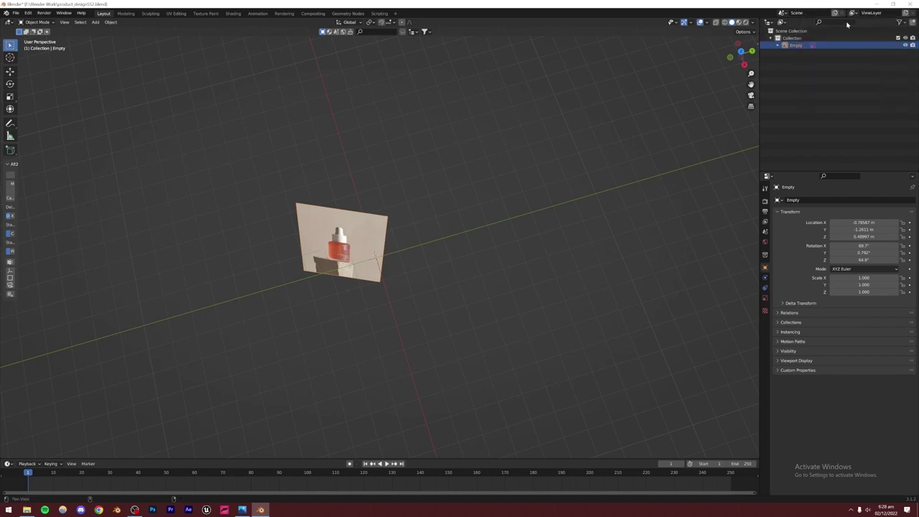
# - Set the reference image's X, Y and Z rotation to 0
pyautogui.click(755, 45)
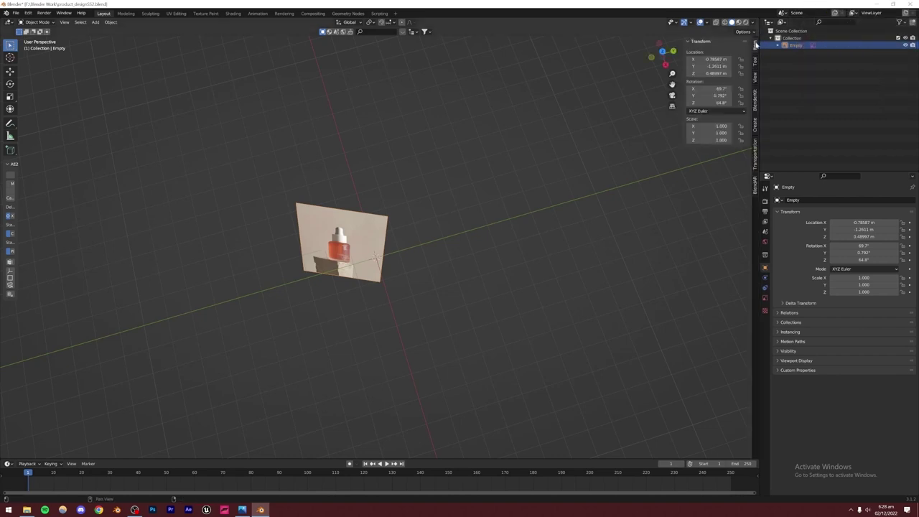
pyautogui.moveTo(682, 44); pyautogui.dragTo(763, 47)
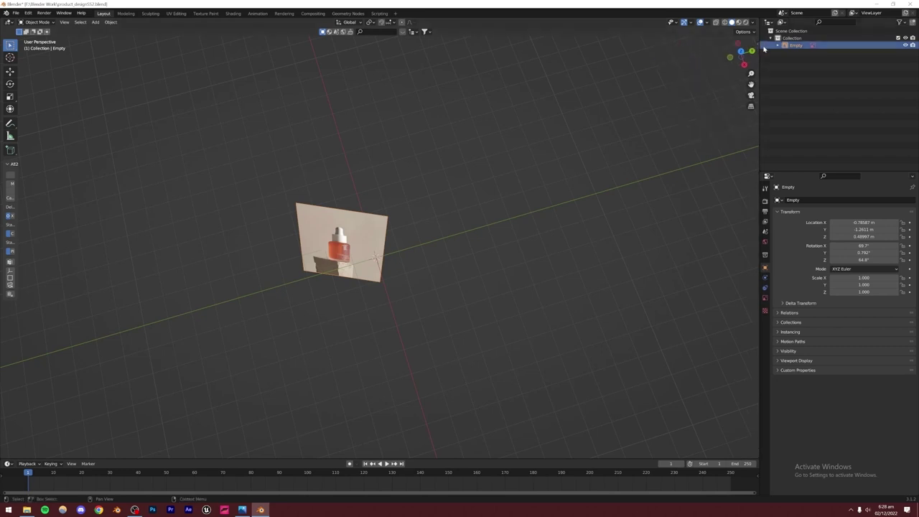
pyautogui.click(755, 45)
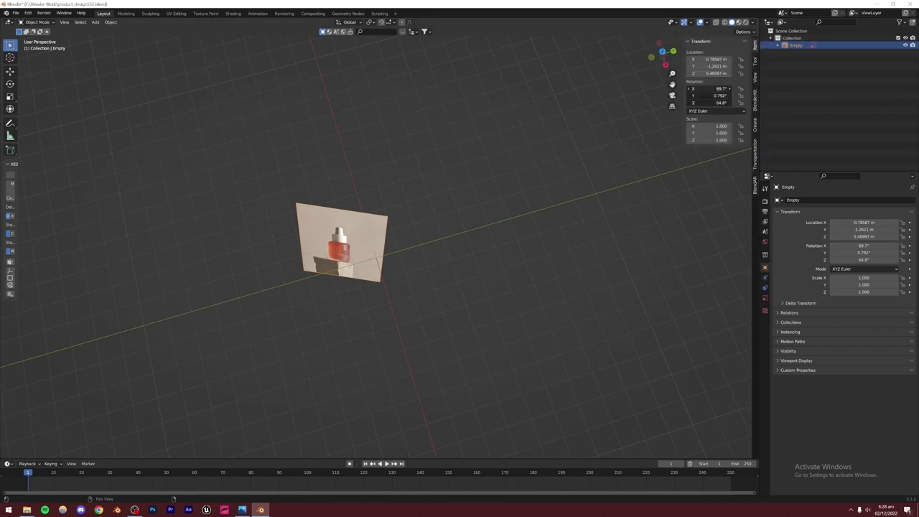
pyautogui.moveTo(707, 88); pyautogui.dragTo(707, 102)
pyautogui.write('0')
pyautogui.press('Return')
pyautogui.moveTo(382, 270); pyautogui.dragTo(445, 241, button='middle')
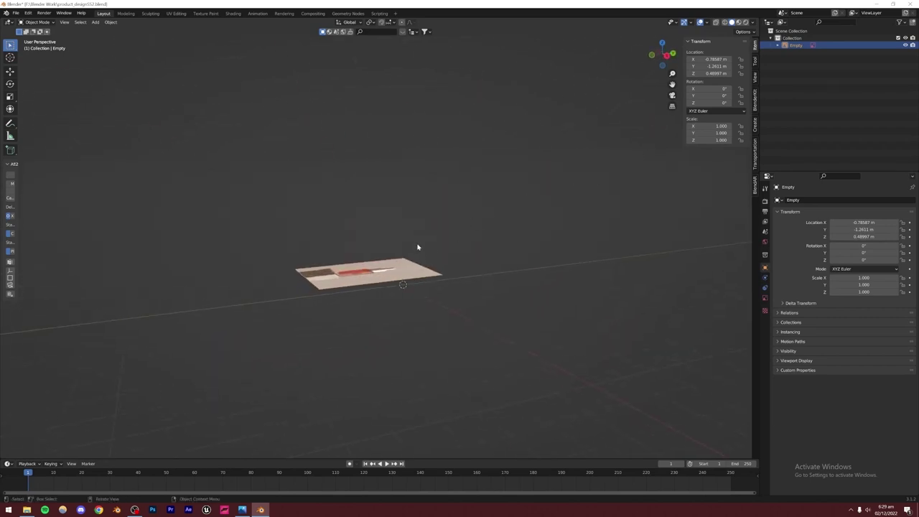
pyautogui.hotkey('alt', 'g')
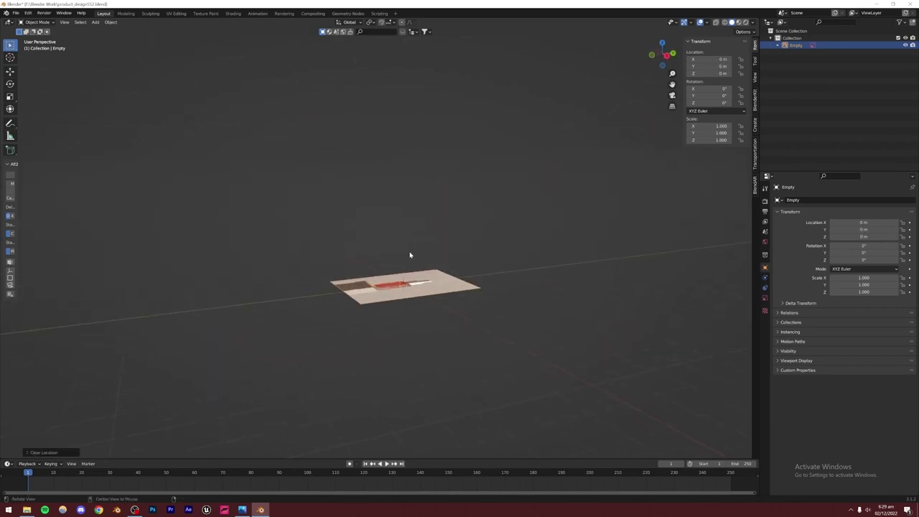
pyautogui.moveTo(410, 257); pyautogui.dragTo(430, 261, button='middle')
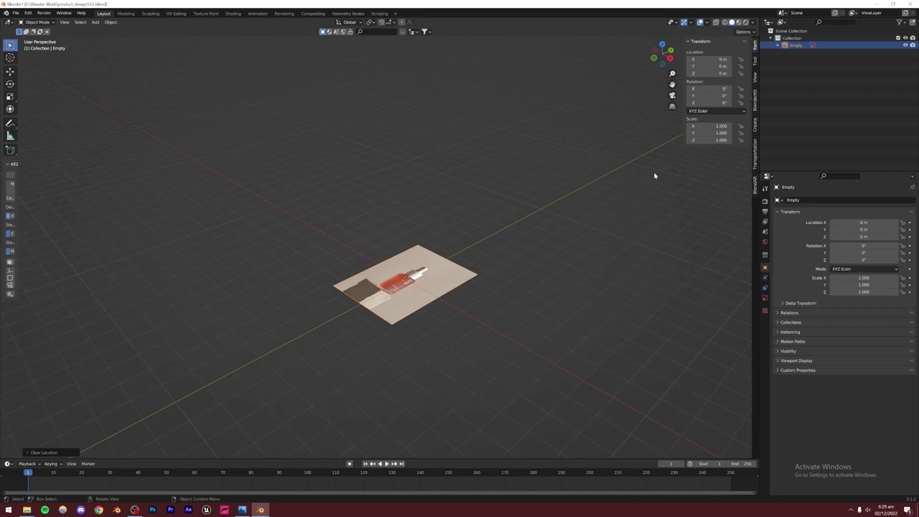
pyautogui.hotkey('ctrl', 'z')
# - Set the reference image's X, Y and Z location to 0 m
pyautogui.moveTo(701, 60); pyautogui.dragTo(702, 74)
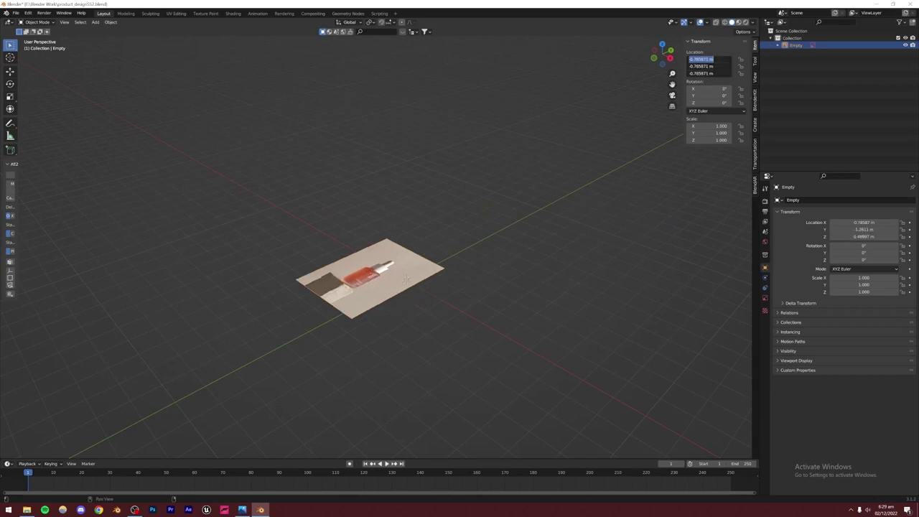
pyautogui.write('0')
pyautogui.press('Return')
# - Stand the reference image upright by rotating it 90° about the global X axis
pyautogui.moveTo(502, 208); pyautogui.dragTo(461, 240, button='middle')
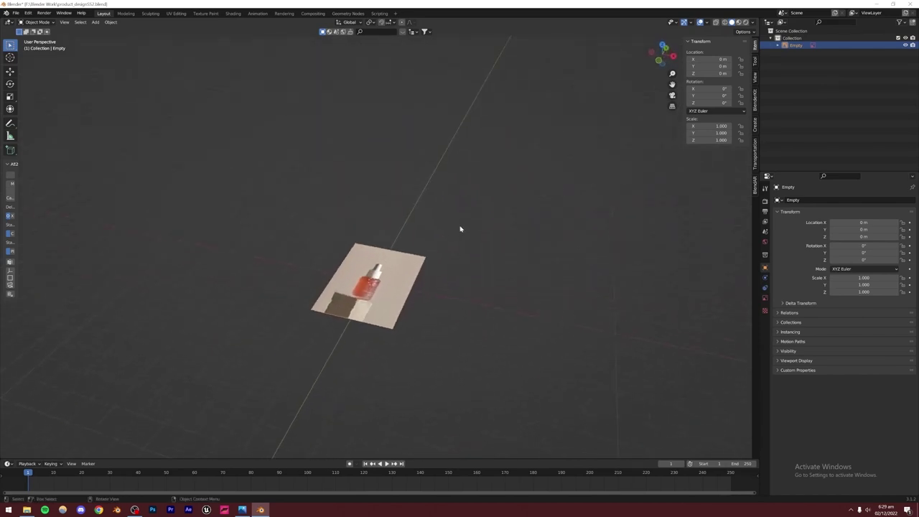
pyautogui.moveTo(398, 284); pyautogui.dragTo(349, 297, button='middle')
pyautogui.moveTo(399, 218); pyautogui.dragTo(371, 279, button='middle')
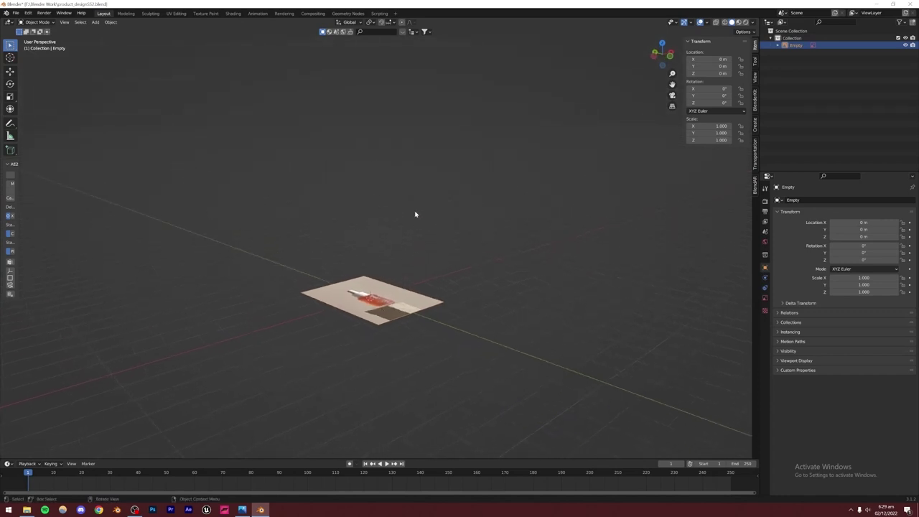
pyautogui.press('r')
pyautogui.press('x')
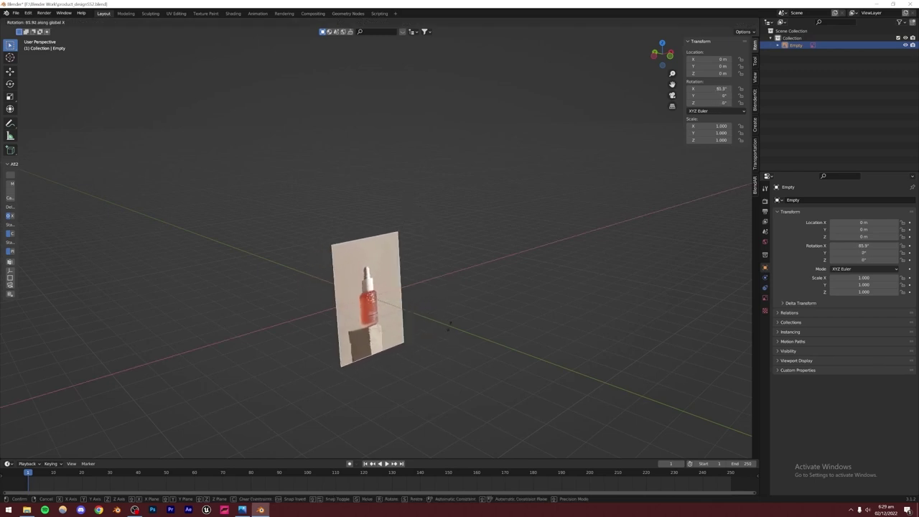
pyautogui.write('90')
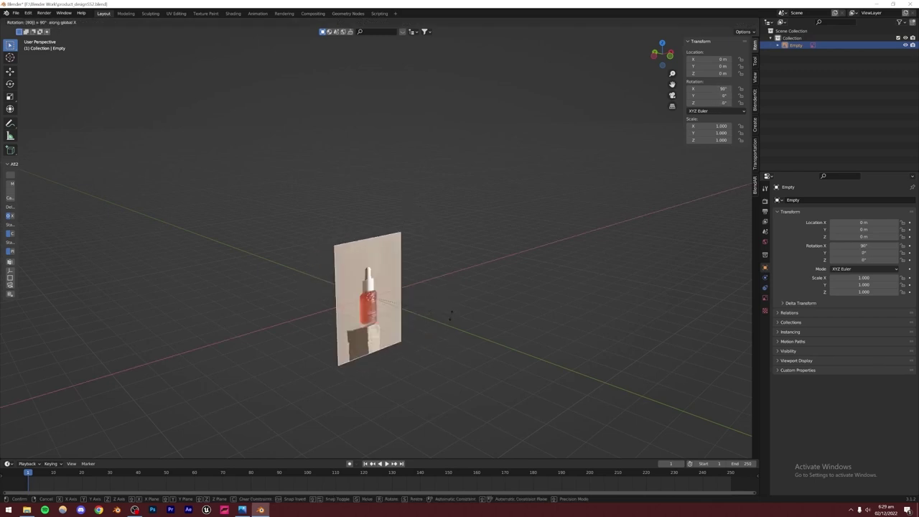
pyautogui.press('Return')
# - Add a cylinder mesh at the origin while viewing the reference image from the front
pyautogui.moveTo(414, 311); pyautogui.dragTo(386, 308, button='middle')
pyautogui.scroll(5, 385, 308)
pyautogui.keyDown('shift'); pyautogui.moveTo(383, 359); pyautogui.dragTo(422, 240, button='middle'); pyautogui.keyUp('shift')
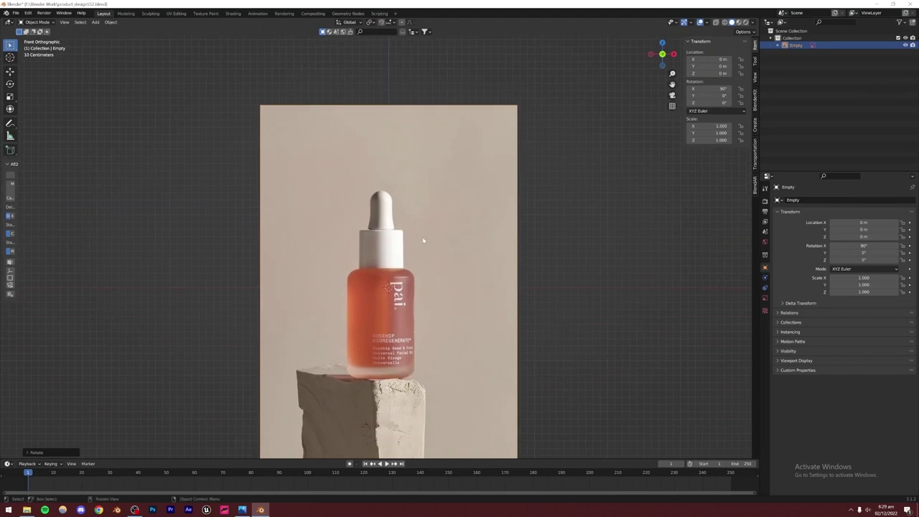
pyautogui.click(96, 22)
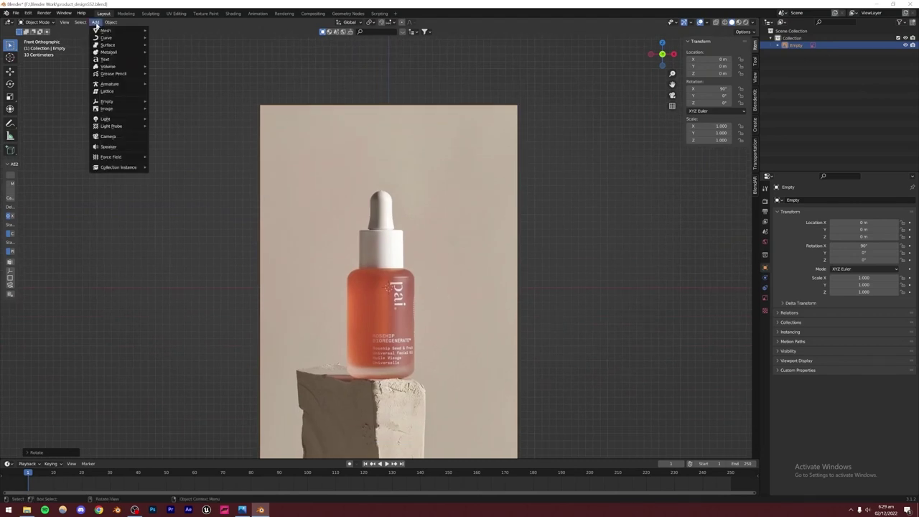
pyautogui.moveTo(107, 30)
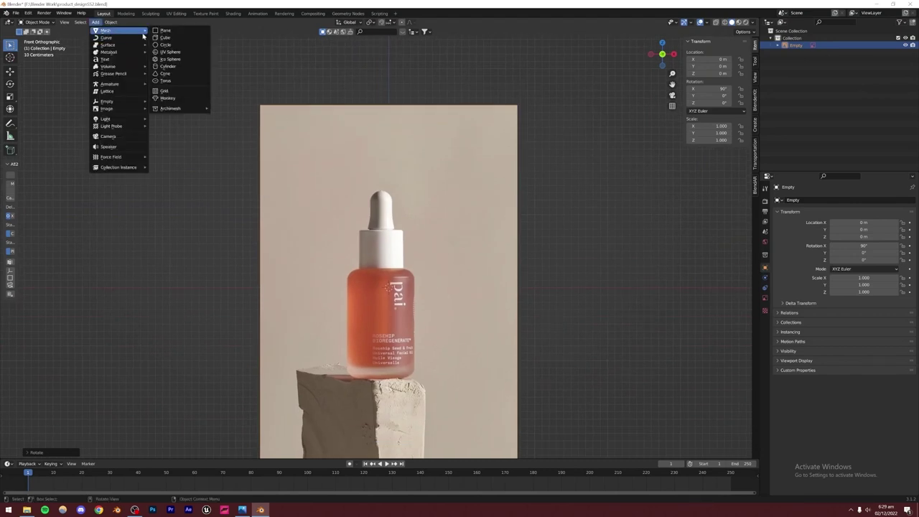
pyautogui.click(167, 67)
# - Scale the cylinder to about 0.46 and center it over the bottle body so it matches the body's width
pyautogui.scroll(2, 418, 277)
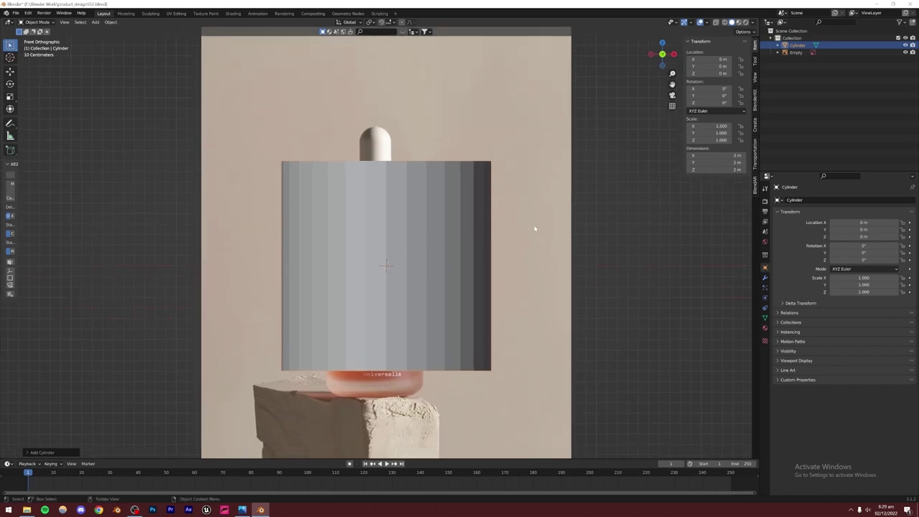
pyautogui.press('s')
pyautogui.click(446, 245)
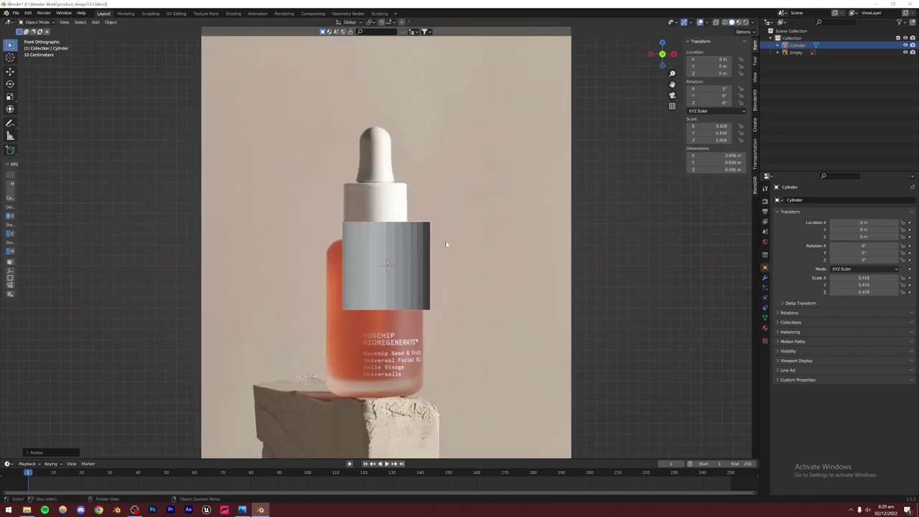
pyautogui.press('g')
pyautogui.click(433, 289)
pyautogui.press('s')
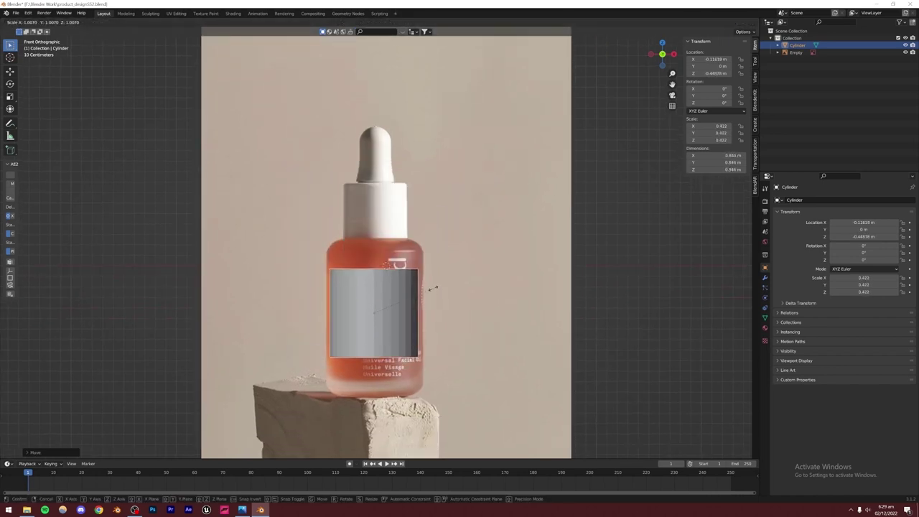
pyautogui.click(435, 287)
pyautogui.press('g')
pyautogui.click(432, 281)
pyautogui.press('s')
pyautogui.click(433, 281)
# - Add a Subdivision Surface modifier to the cylinder with its viewport and render levels set to 3
pyautogui.scroll(3, 393, 310)
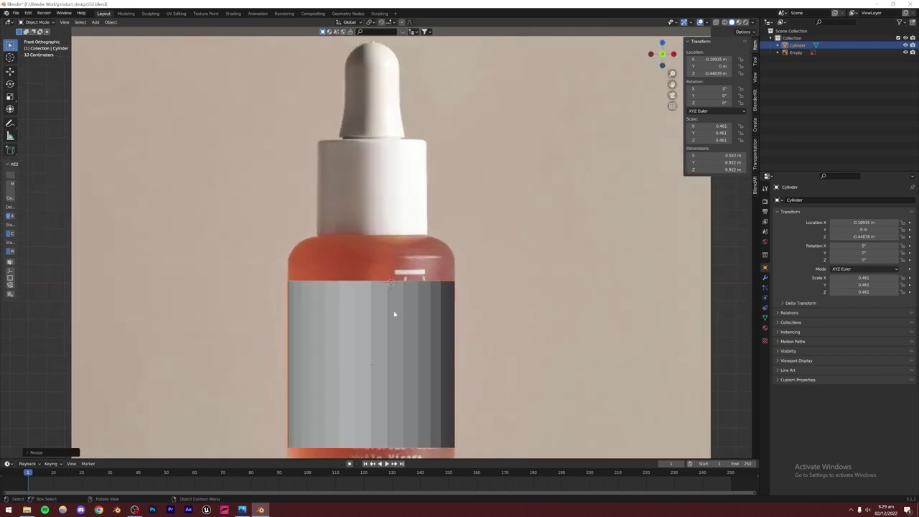
pyautogui.keyDown('shift'); pyautogui.moveTo(393, 313); pyautogui.dragTo(402, 251, button='middle'); pyautogui.keyUp('shift')
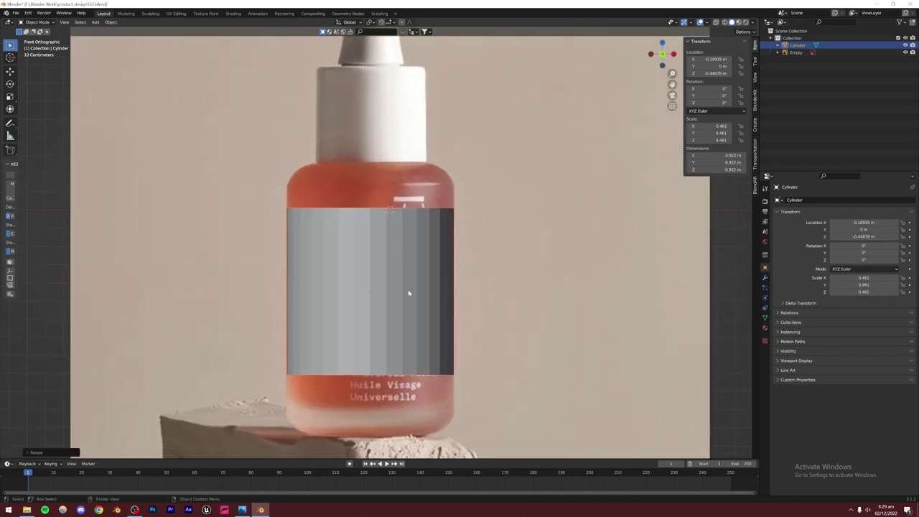
pyautogui.moveTo(395, 248)
pyautogui.mouseDown(button='middle')
pyautogui.moveTo(401, 278)
pyautogui.moveTo(399, 264)
pyautogui.mouseUp(button='middle')
pyautogui.click(346, 250)
pyautogui.click(344, 250)
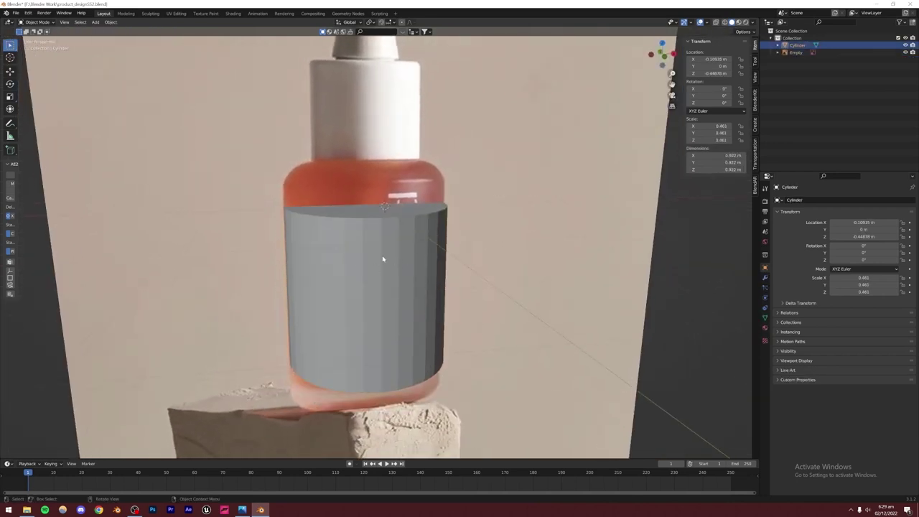
pyautogui.click(764, 280)
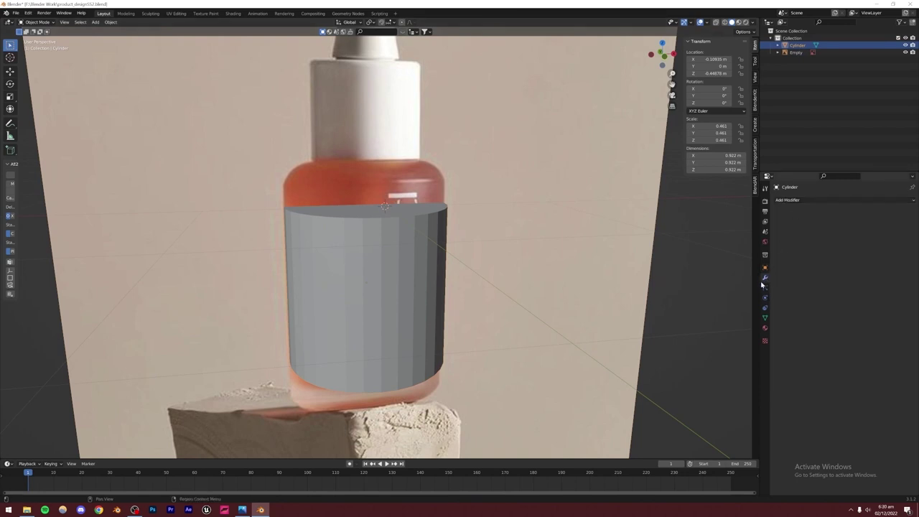
pyautogui.click(802, 200)
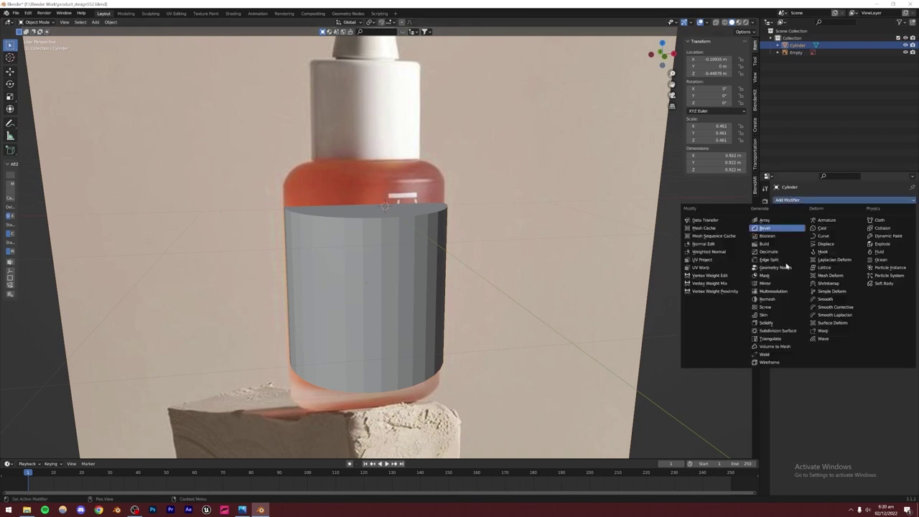
pyautogui.click(771, 330)
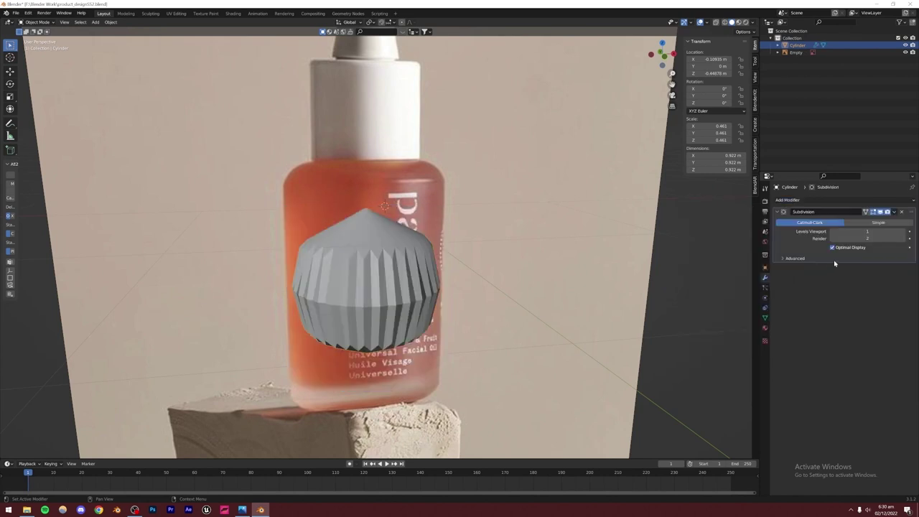
pyautogui.click(907, 231)
pyautogui.click(908, 231)
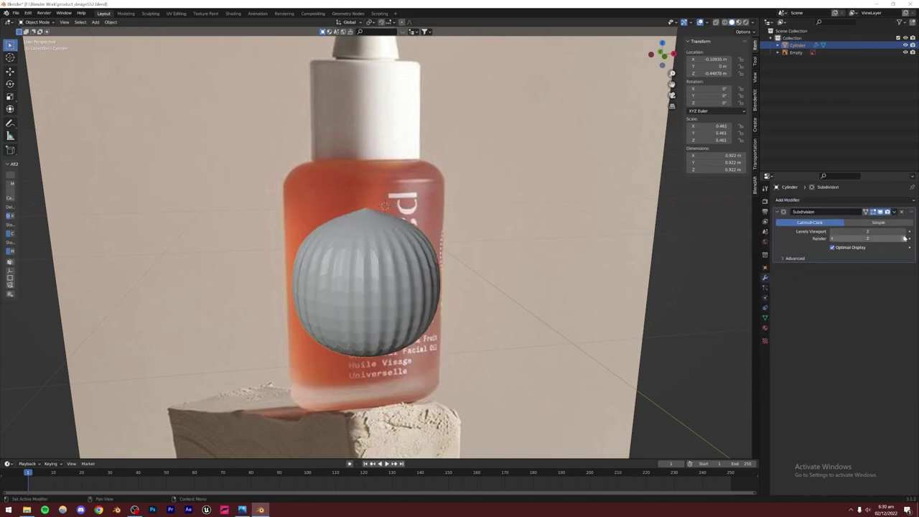
# - In Edit Mode, move the cylinder's bottom face down along Z to where the bottle's lower edge starts to curve
pyautogui.moveTo(437, 274); pyautogui.dragTo(362, 264, button='middle')
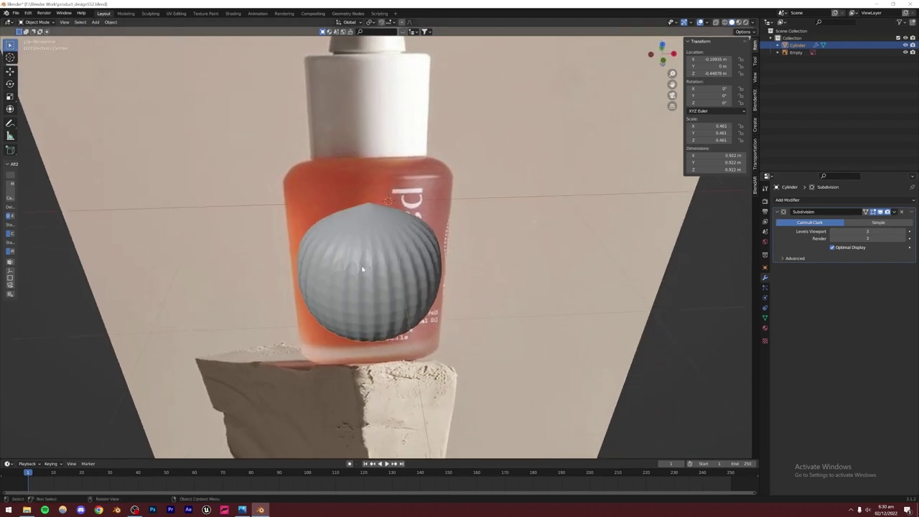
pyautogui.keyDown('alt'); pyautogui.moveTo(381, 277); pyautogui.dragTo(451, 273); pyautogui.keyUp('alt')
pyautogui.moveTo(450, 273); pyautogui.dragTo(398, 288, button='middle')
pyautogui.press('Tab')
pyautogui.moveTo(423, 284); pyautogui.dragTo(412, 255, button='middle')
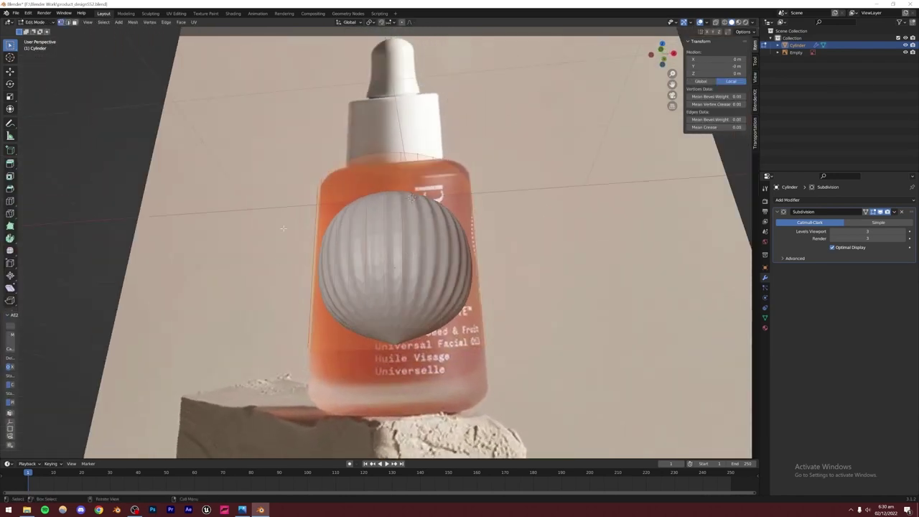
pyautogui.moveTo(321, 252); pyautogui.dragTo(411, 294, button='middle')
pyautogui.moveTo(130, 90); pyautogui.dragTo(150, 143, button='middle')
pyautogui.keyDown('alt'); pyautogui.click(393, 338); pyautogui.keyUp('alt')
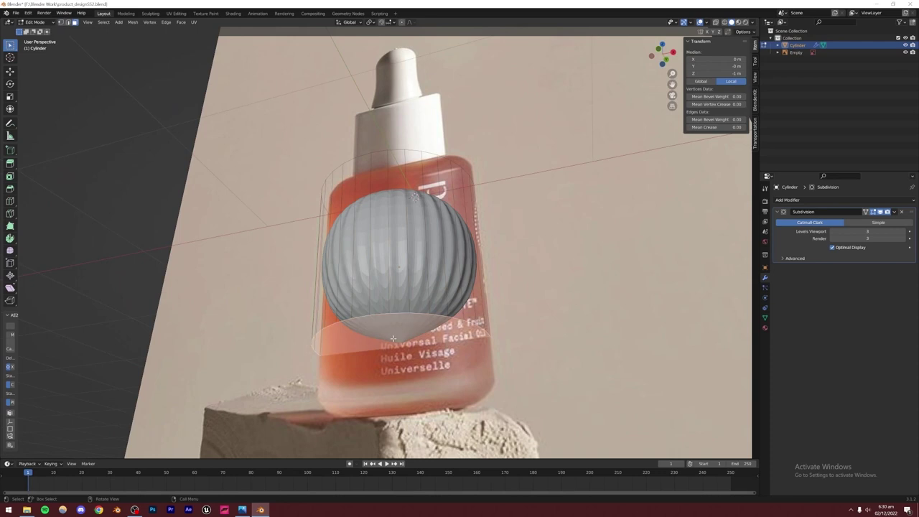
pyautogui.press('KP_1')
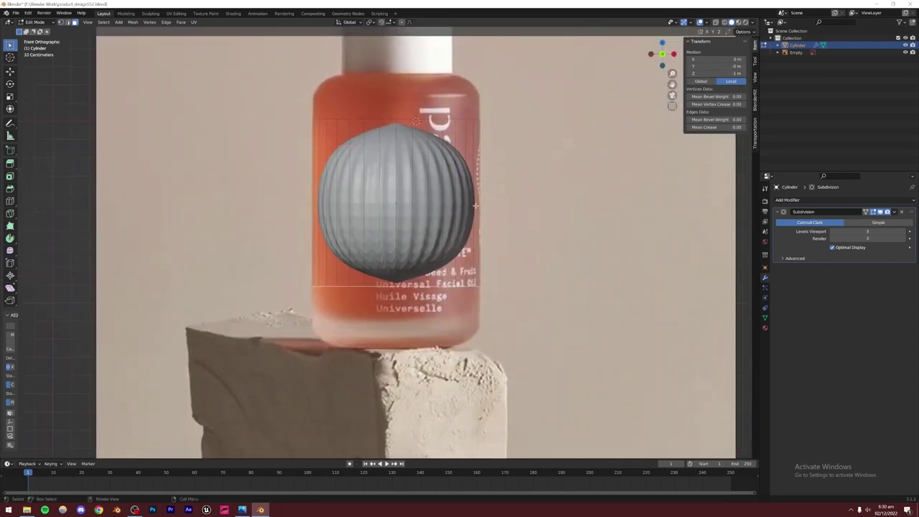
pyautogui.press('g')
pyautogui.press('z')
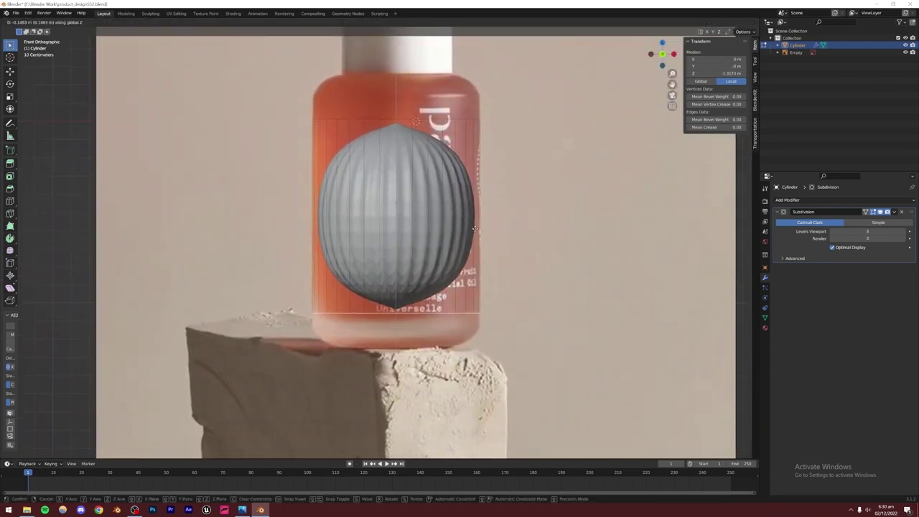
pyautogui.click(476, 240)
# - Extrude the bottom face a short distance downward and scale it in slightly to follow the bottle's outline
pyautogui.scroll(1, 475, 268)
pyautogui.scroll(2, 475, 268)
pyautogui.press('e')
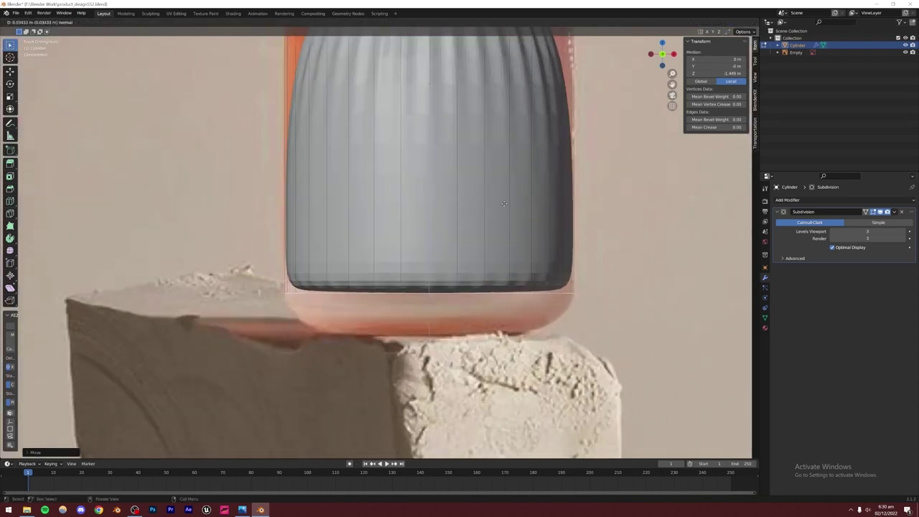
pyautogui.click(537, 226)
pyautogui.press('s')
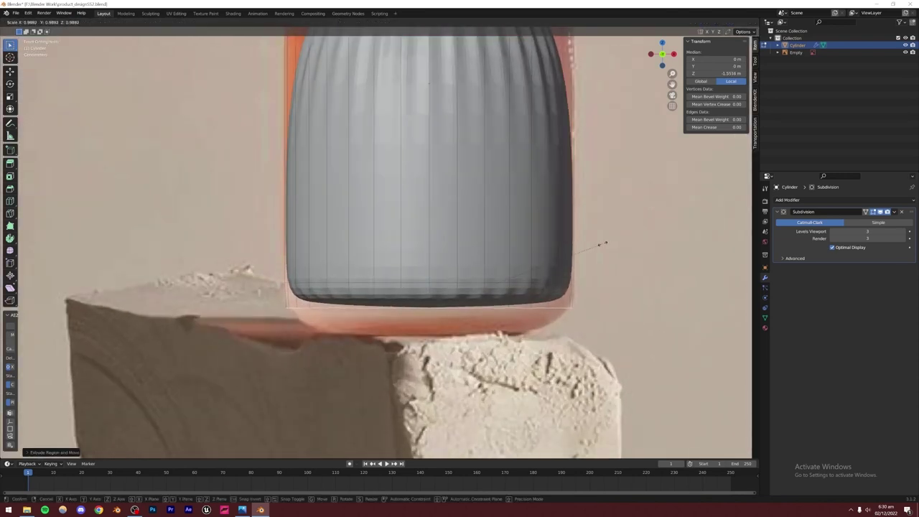
pyautogui.click(596, 243)
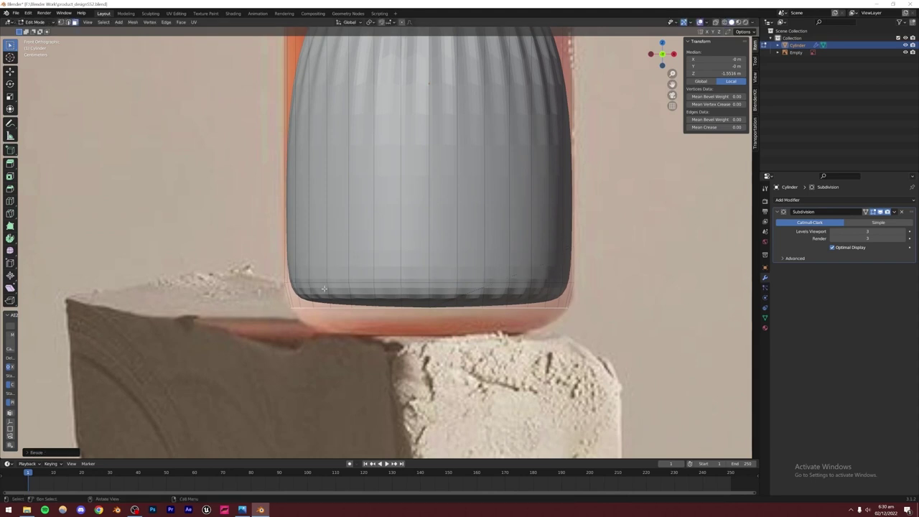
# - Extrude the bottom face again down to the bottle's base and scale it inward to form the rounded lower edge
pyautogui.press('e')
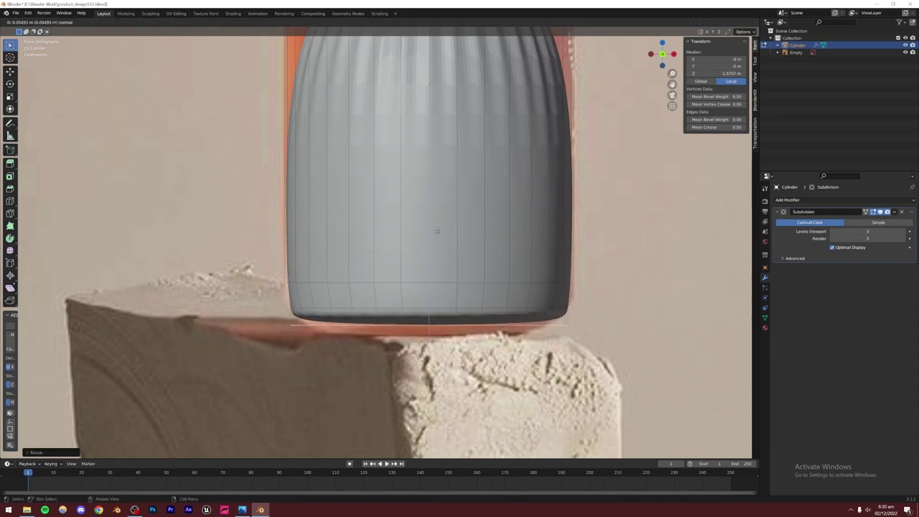
pyautogui.click(437, 238)
pyautogui.press('s')
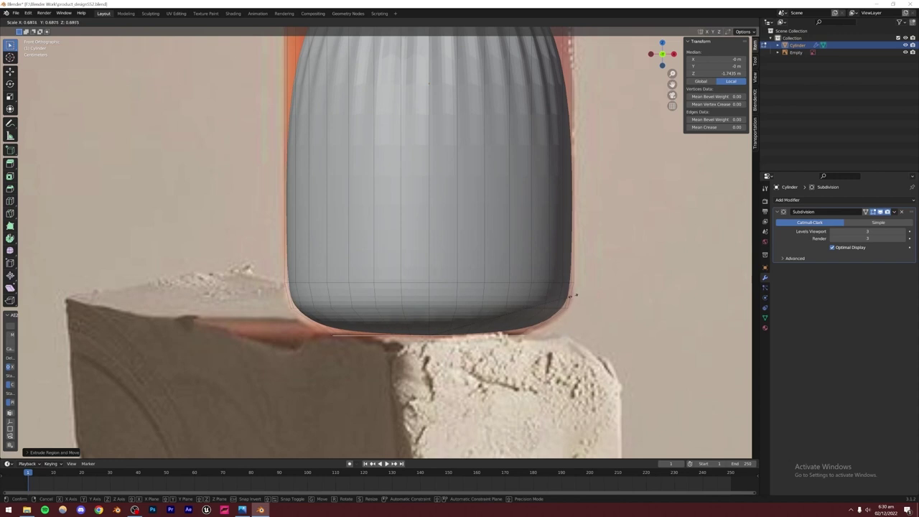
pyautogui.click(601, 289)
pyautogui.scroll(-5, 602, 289)
pyautogui.moveTo(601, 289); pyautogui.dragTo(430, 251, button='middle')
pyautogui.hotkey('alt', 'z')
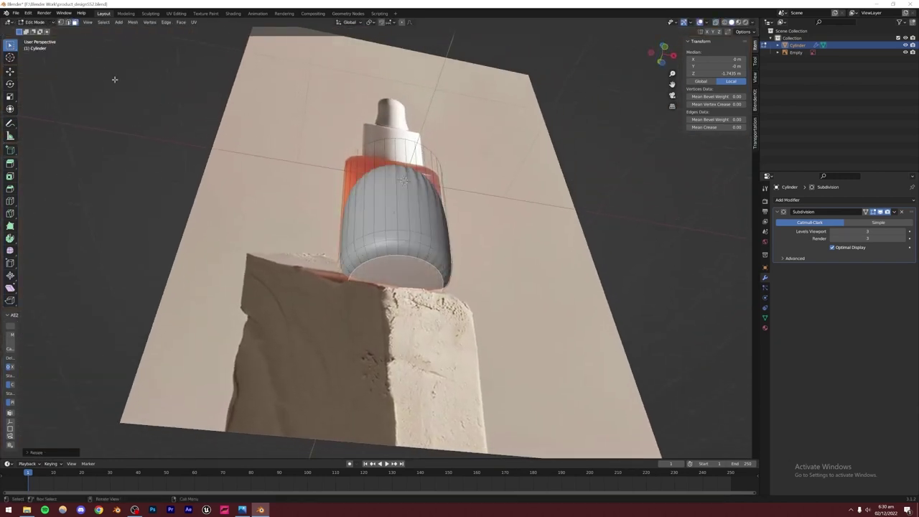
# - Try insetting the bottle's bottom face toward its centre to smooth the pinched shading on the base, and check the result in Object Mode
pyautogui.press('Tab')
pyautogui.moveTo(420, 249)
pyautogui.mouseDown(button='middle')
pyautogui.moveTo(388, 259)
pyautogui.moveTo(402, 274)
pyautogui.moveTo(398, 231)
pyautogui.moveTo(407, 241)
pyautogui.mouseUp(button='middle')
pyautogui.scroll(6, 421, 271)
pyautogui.moveTo(421, 271); pyautogui.dragTo(326, 237, button='middle')
pyautogui.moveTo(389, 280); pyautogui.dragTo(412, 230, button='middle')
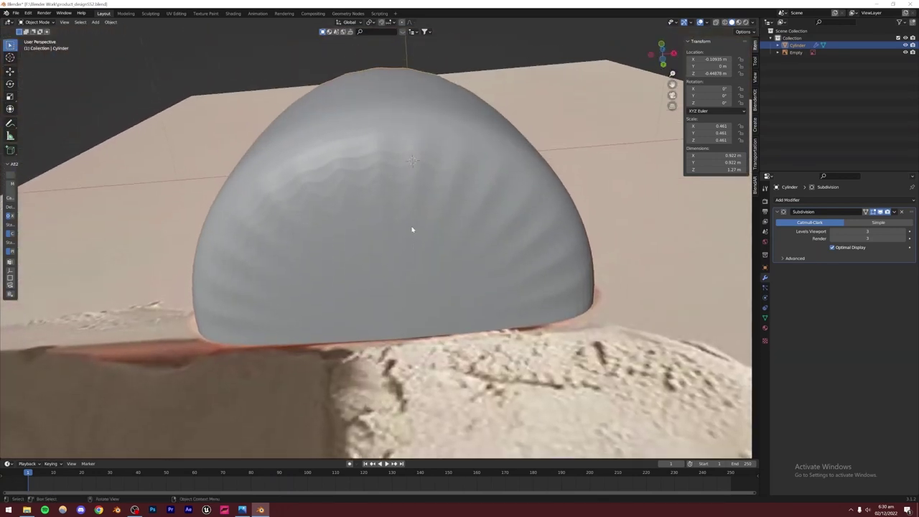
pyautogui.press('Tab')
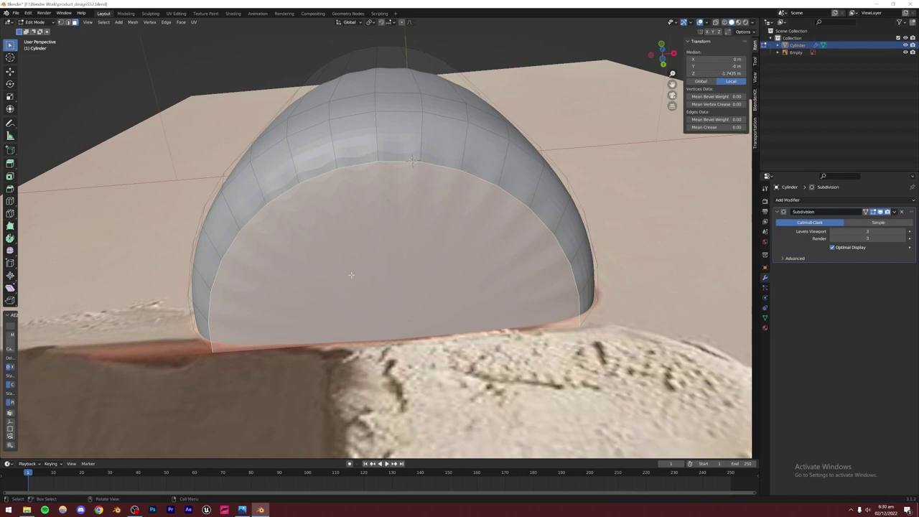
pyautogui.press('i')
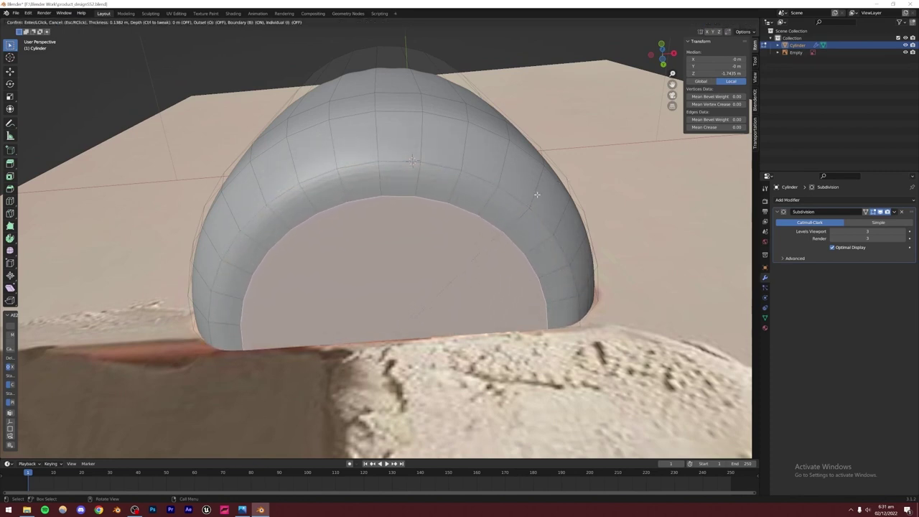
pyautogui.click(486, 247)
pyautogui.press('Tab')
pyautogui.moveTo(452, 251); pyautogui.dragTo(406, 185, button='middle')
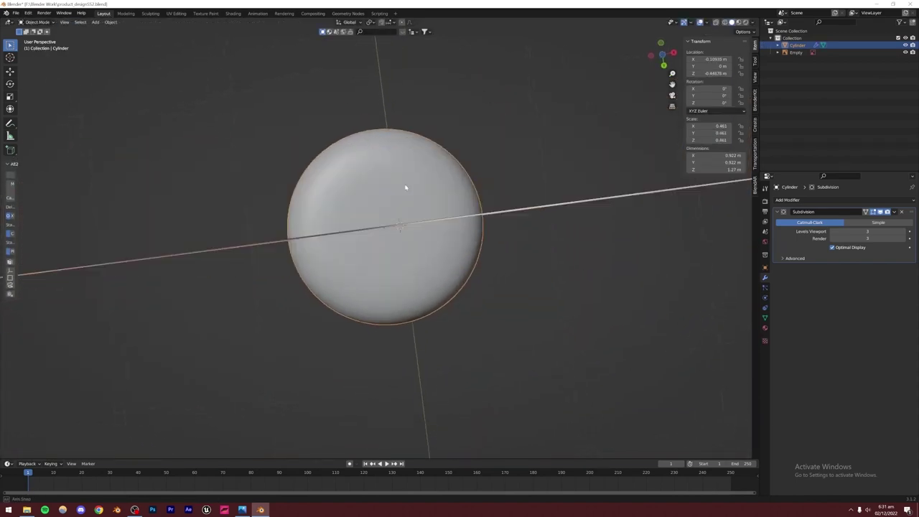
pyautogui.scroll(8, 406, 185)
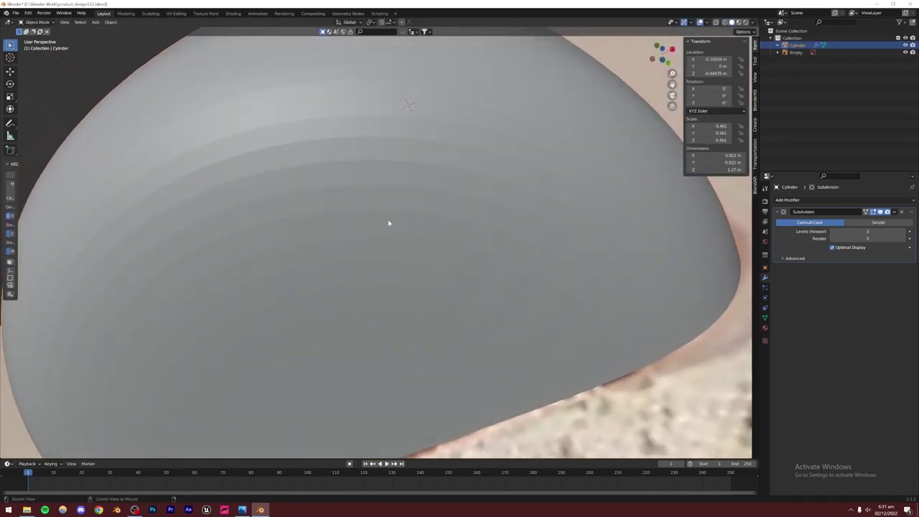
pyautogui.keyDown('alt'); pyautogui.scroll(-1, 389, 223); pyautogui.keyUp('alt')
pyautogui.scroll(-3, 388, 223)
# - Undo the bottom face inset and return the timeline to frame 1
pyautogui.press('Tab')
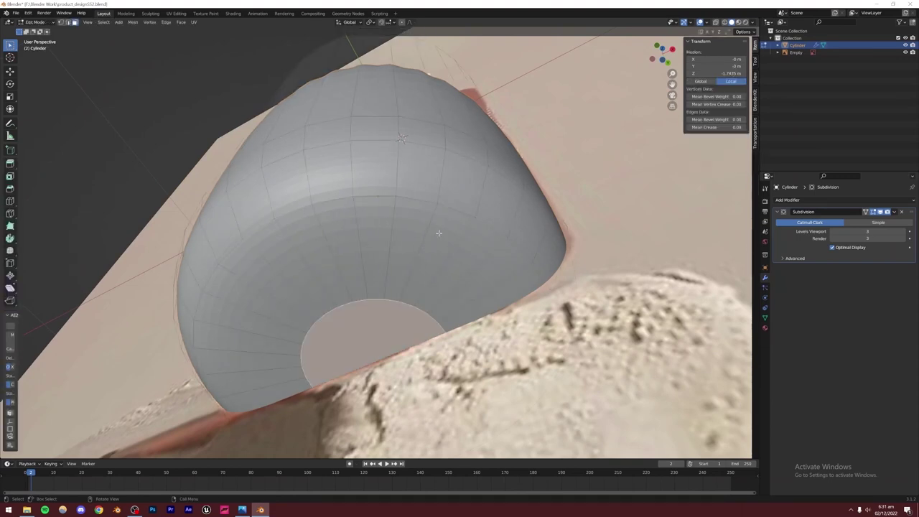
pyautogui.press('Tab')
pyautogui.press('Left')
pyautogui.press('Tab')
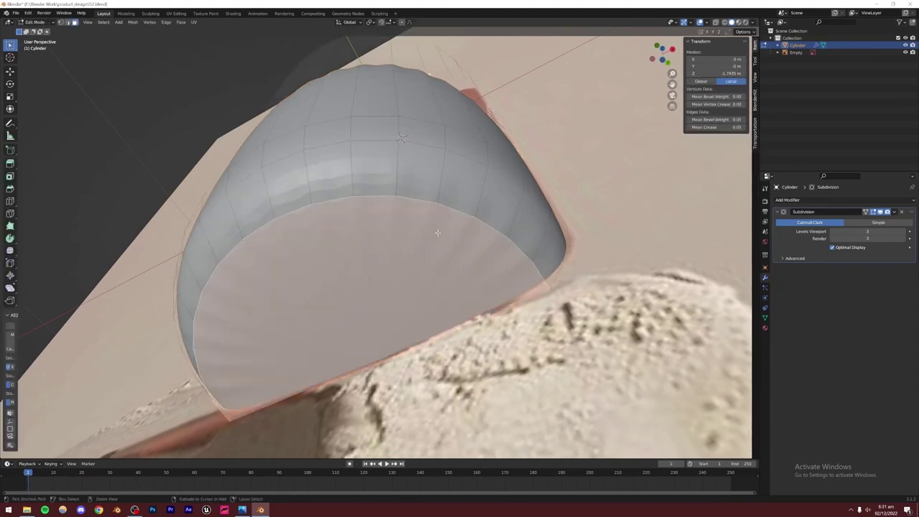
# - Inset the bottle's bottom face twice, first slightly inside its edge and again toward the centre, and check the smoothed base
pyautogui.press('i')
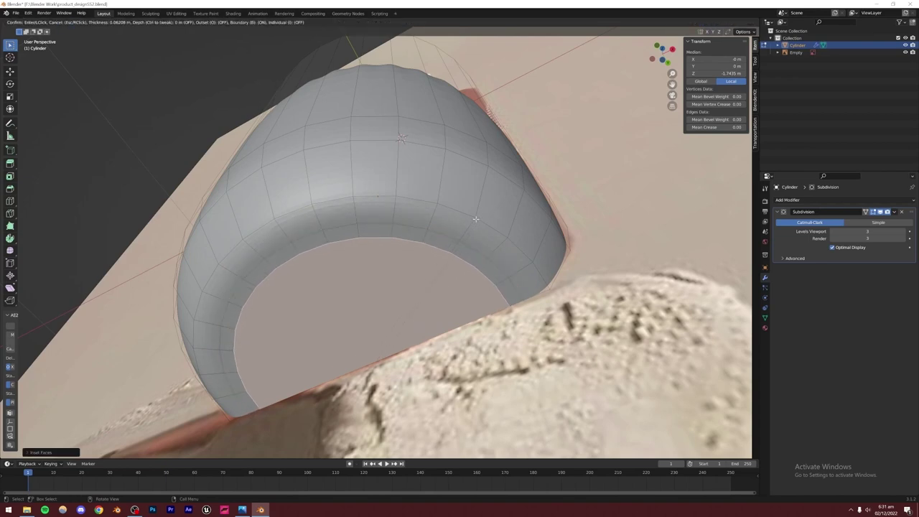
pyautogui.click(419, 274)
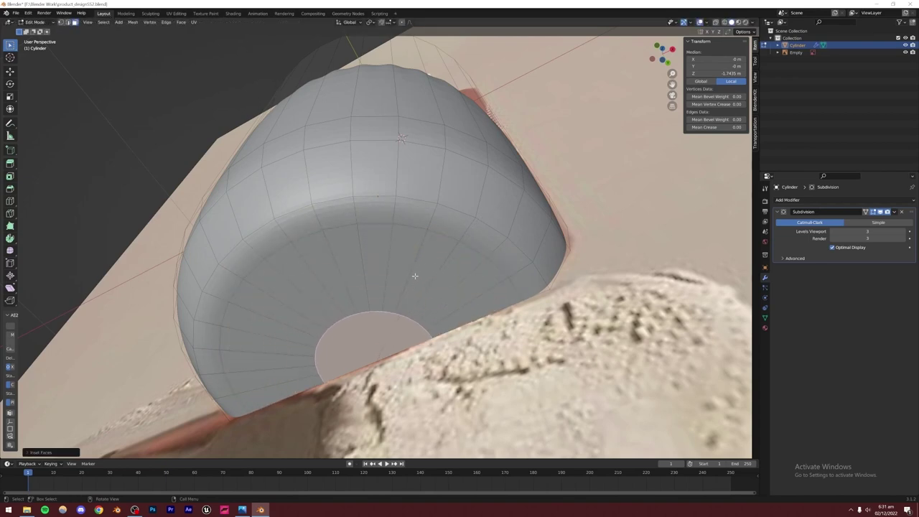
pyautogui.scroll(-3, 415, 275)
pyautogui.press('Tab')
pyautogui.moveTo(415, 274); pyautogui.dragTo(435, 258, button='middle')
pyautogui.scroll(4, 455, 305)
# - In front view, slide the edge loop around the lower body slightly upward and scale it to follow the reference outline
pyautogui.press('Tab')
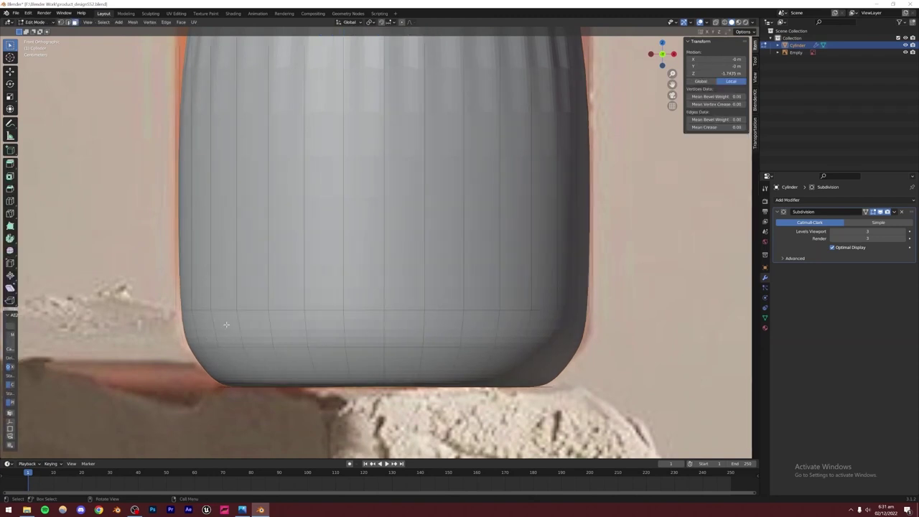
pyautogui.keyDown('alt'); pyautogui.click(222, 309); pyautogui.keyUp('alt')
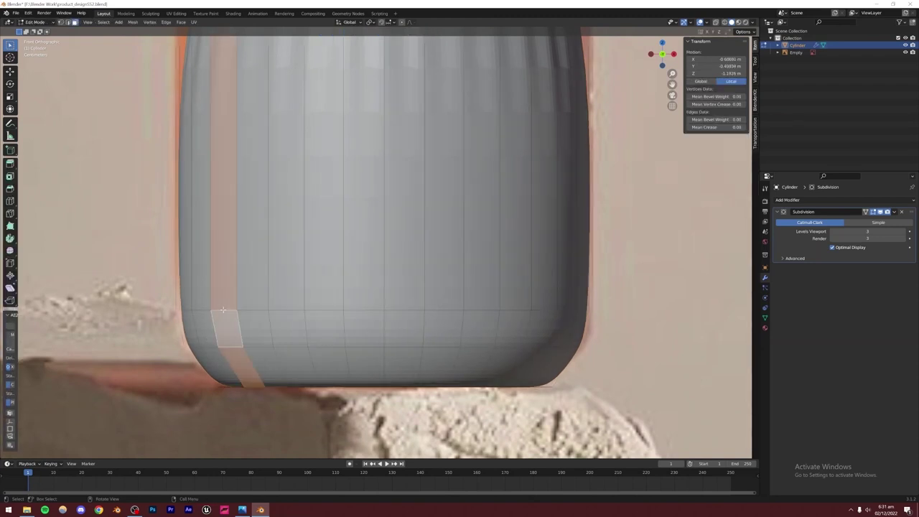
pyautogui.click(67, 23)
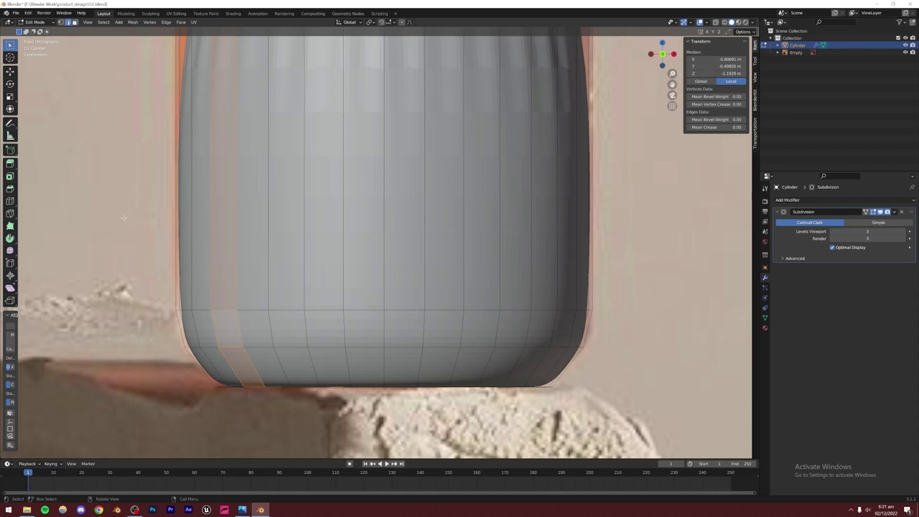
pyautogui.hotkey('alt', 'a')
pyautogui.keyDown('alt'); pyautogui.click(222, 310); pyautogui.keyUp('alt')
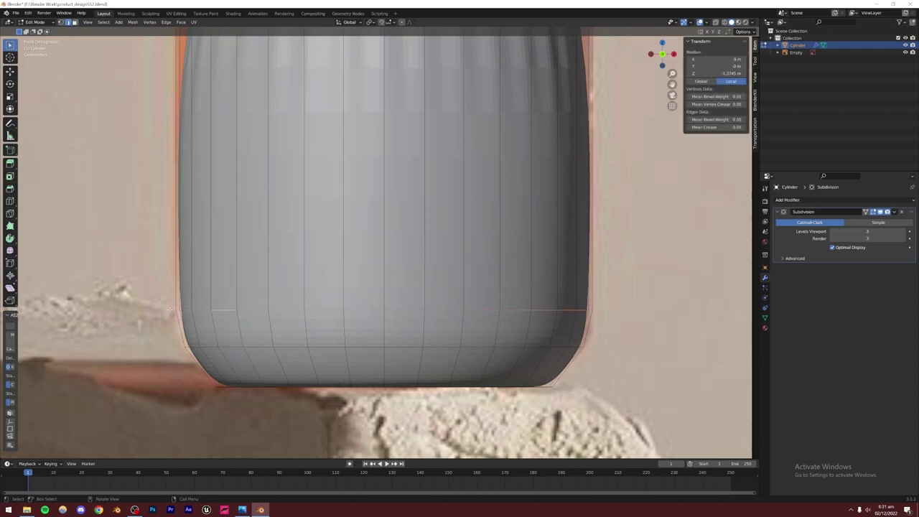
pyautogui.keyDown('alt'); pyautogui.moveTo(303, 264); pyautogui.dragTo(395, 285); pyautogui.keyUp('alt')
pyautogui.press('KP_1')
pyautogui.scroll(-3, 384, 233)
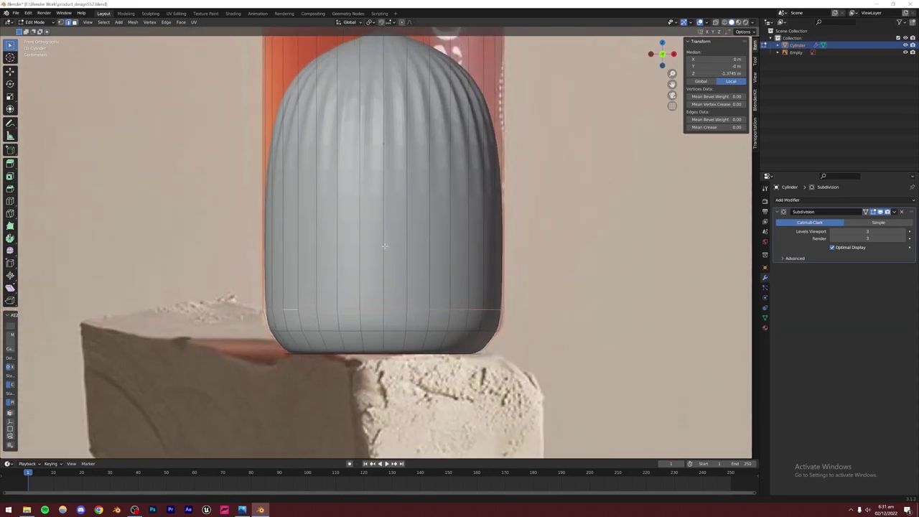
pyautogui.press('g')
pyautogui.press('g')
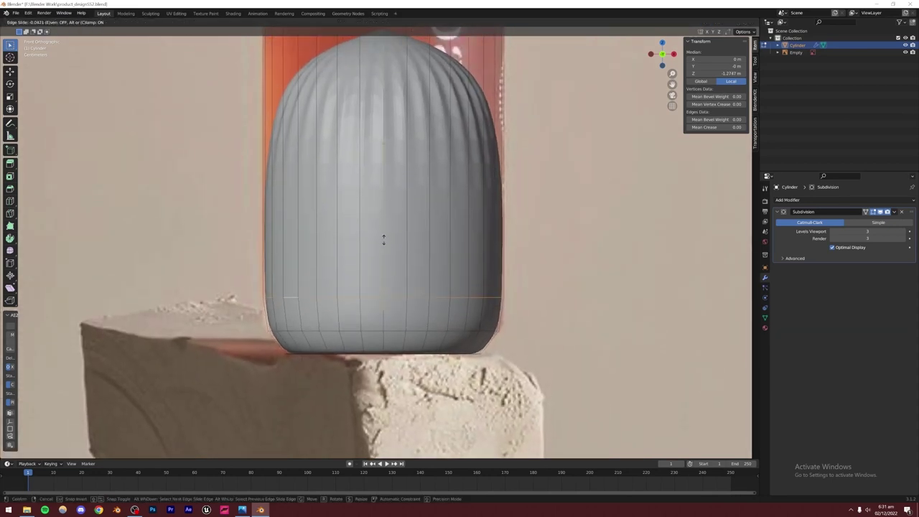
pyautogui.click(384, 234)
pyautogui.press('s')
pyautogui.click(510, 256)
# - Select the cylinder's top face and move it up along Z to where the bottle's shoulder starts to curve
pyautogui.scroll(-3, 502, 254)
pyautogui.keyDown('shift'); pyautogui.moveTo(423, 224); pyautogui.dragTo(428, 336, button='middle'); pyautogui.keyUp('shift')
pyautogui.click(75, 23)
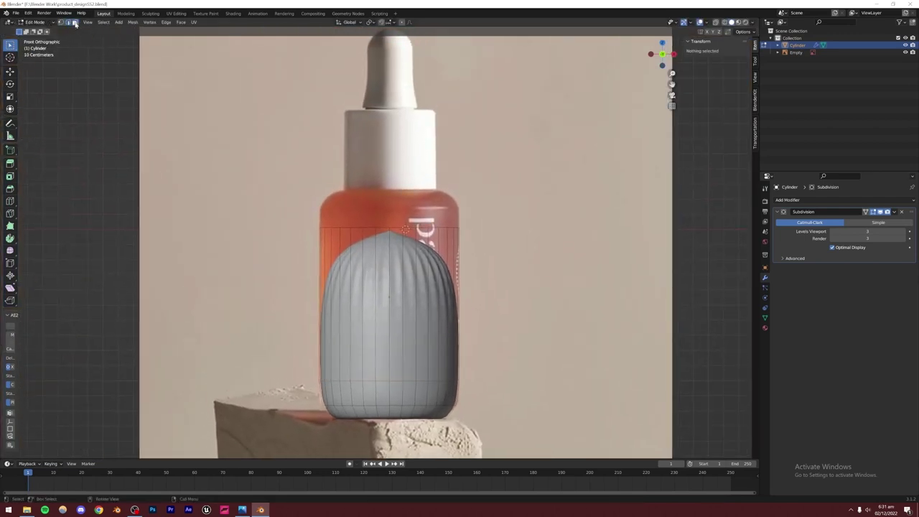
pyautogui.moveTo(347, 209); pyautogui.dragTo(384, 235, button='middle')
pyautogui.keyDown('alt'); pyautogui.click(384, 235); pyautogui.keyUp('alt')
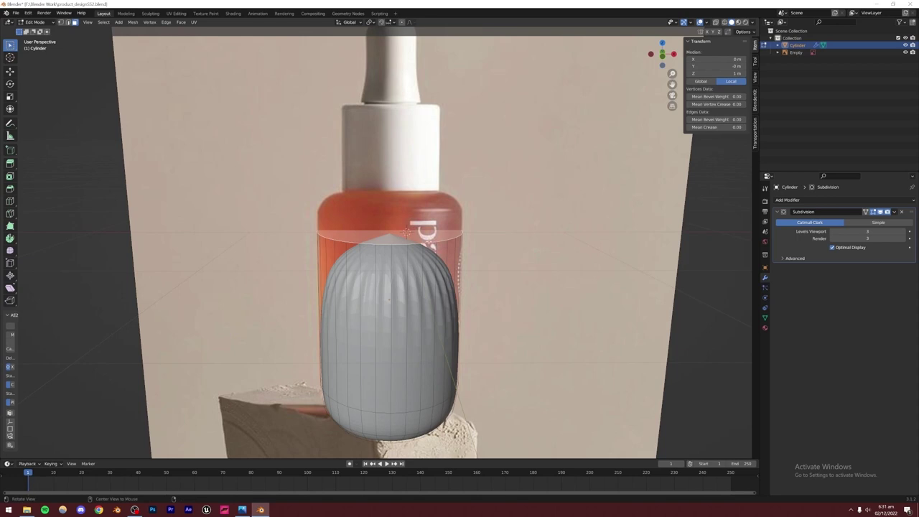
pyautogui.press('KP_1')
pyautogui.scroll(6, 420, 233)
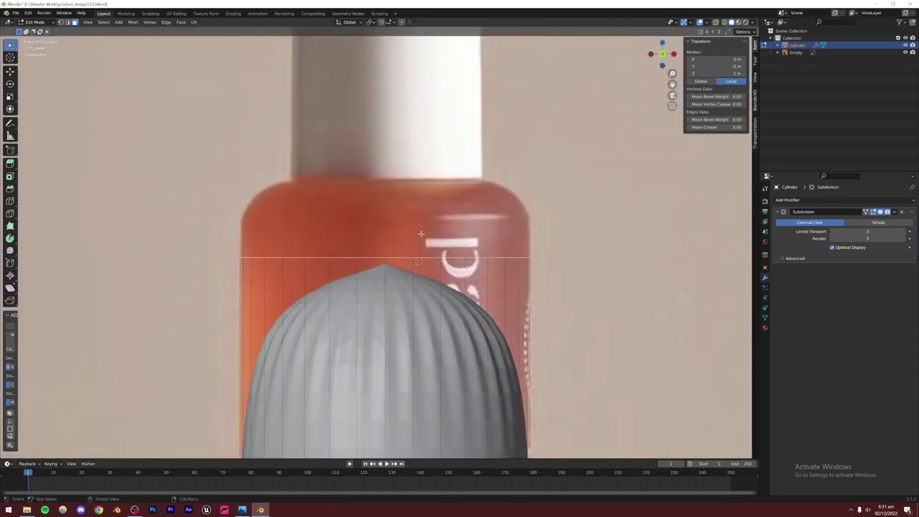
pyautogui.press('g')
pyautogui.press('z')
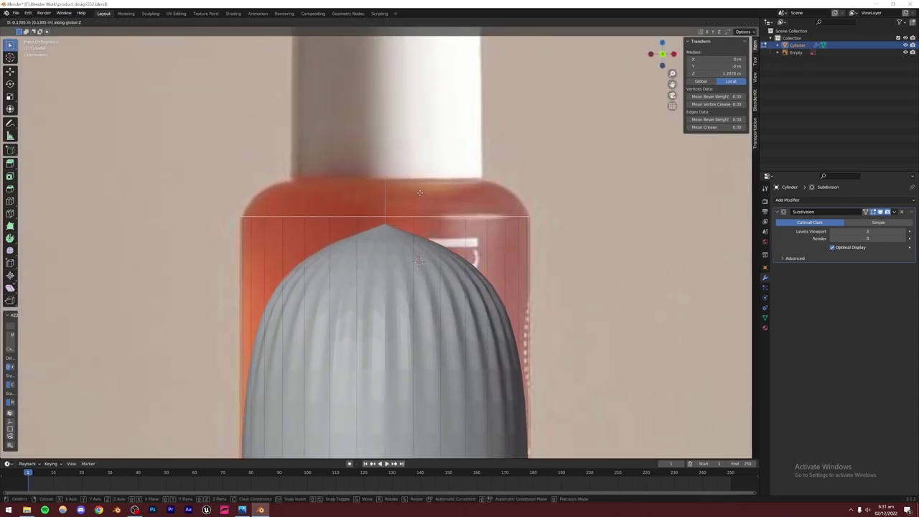
pyautogui.click(419, 196)
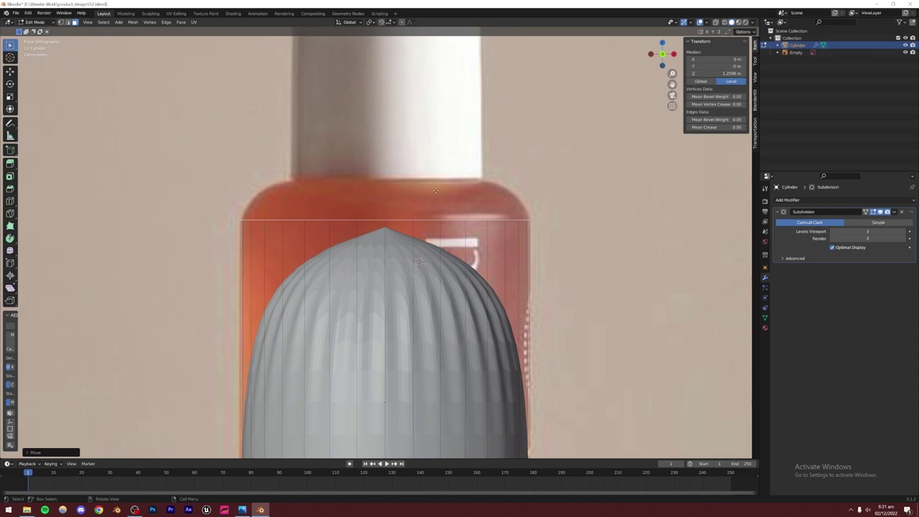
# - Extrude the top face upward partway along the shoulder and scale it to about 0.83 to follow the curve
pyautogui.press('e')
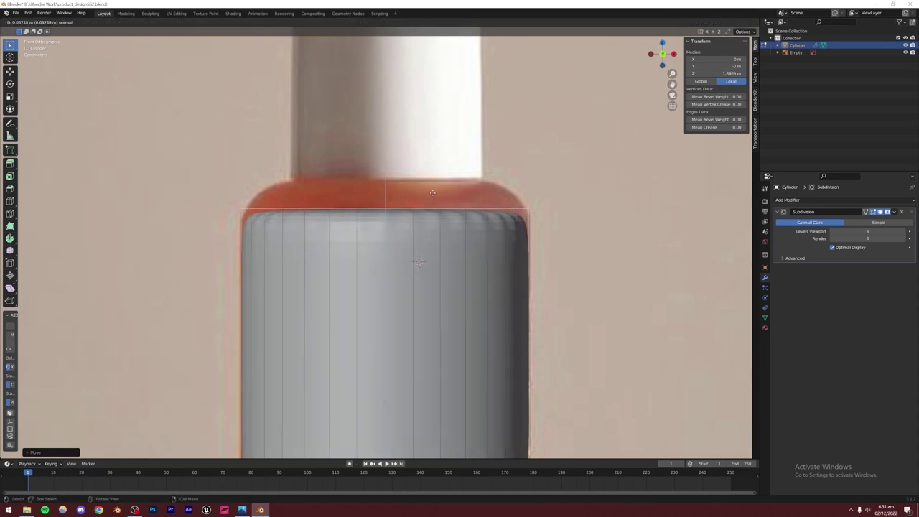
pyautogui.click(429, 171)
pyautogui.press('s')
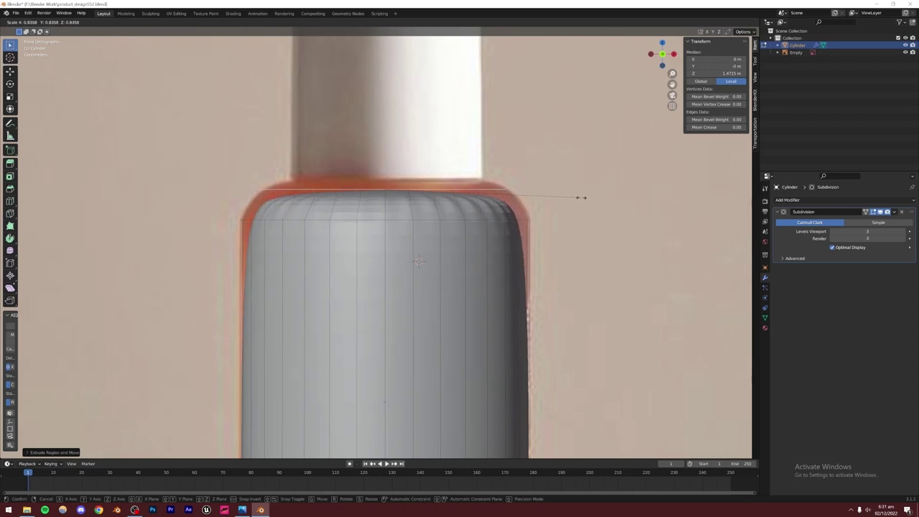
pyautogui.click(583, 198)
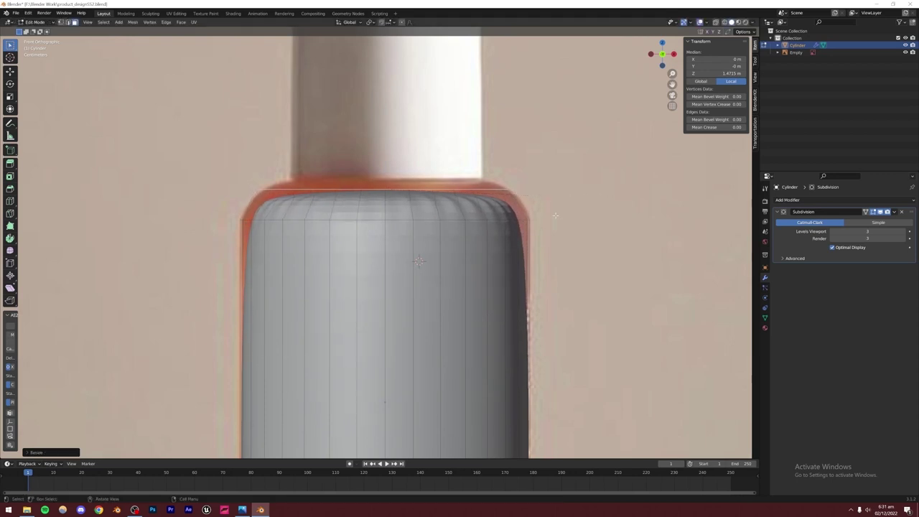
# - Extrude the top face again to the base of the white cap and scale it to roughly half to close the shoulder
pyautogui.press('e')
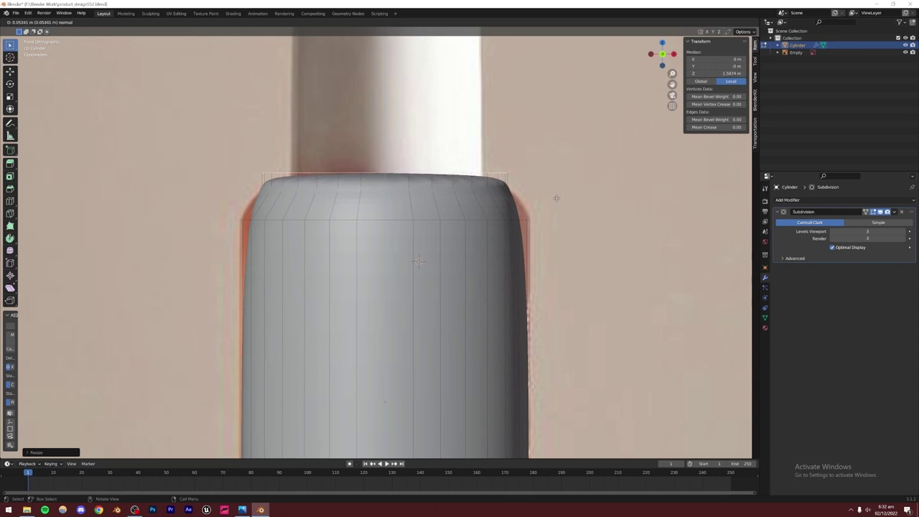
pyautogui.click(554, 194)
pyautogui.press('s')
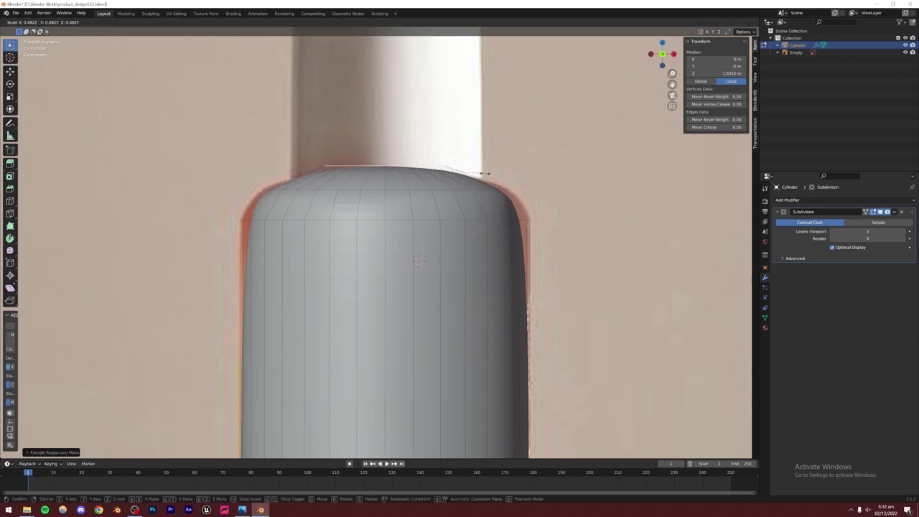
pyautogui.click(503, 175)
pyautogui.scroll(-5, 503, 174)
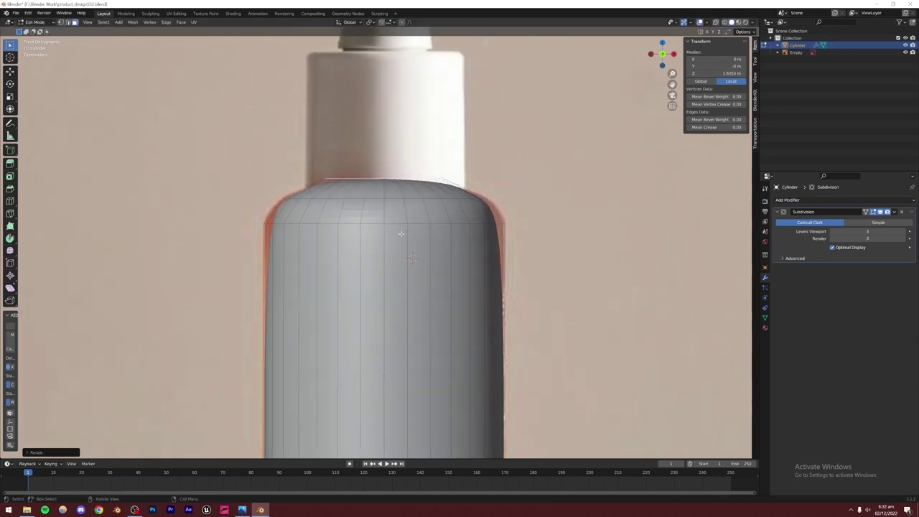
pyautogui.scroll(3, 343, 287)
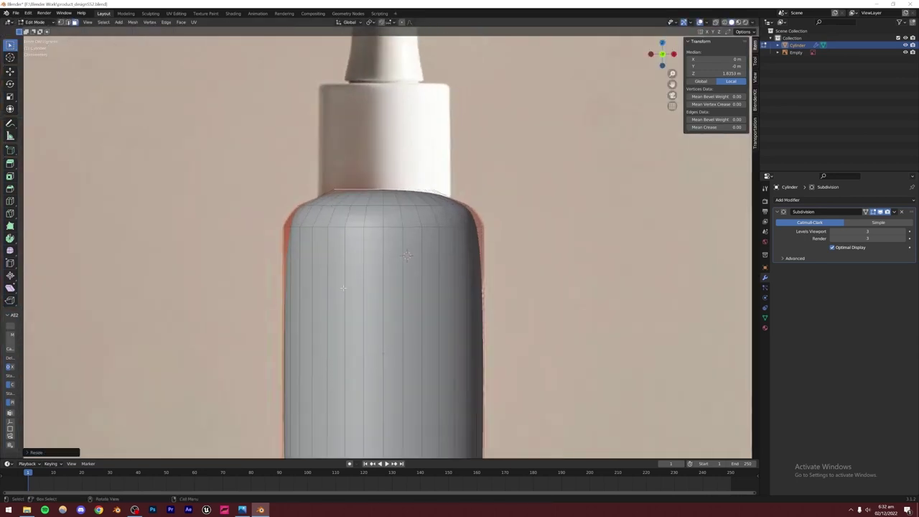
# - Add a horizontal loop cut around the bottle body and slide it up close to the shoulder to tighten the curve
pyautogui.hotkey('ctrl', 'r')
pyautogui.click(307, 314)
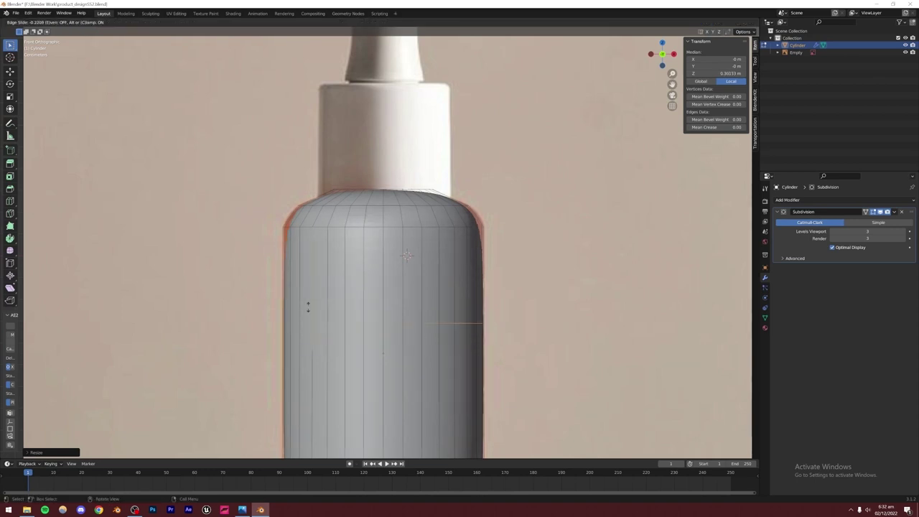
pyautogui.click(304, 231)
pyautogui.press('Tab')
pyautogui.scroll(-3, 323, 246)
pyautogui.moveTo(355, 246); pyautogui.dragTo(297, 263, button='middle')
pyautogui.moveTo(411, 263); pyautogui.dragTo(388, 269, button='middle')
# - Inset the bottle's small top face toward its centre and check the finished body against the reference in Object Mode
pyautogui.press('Tab')
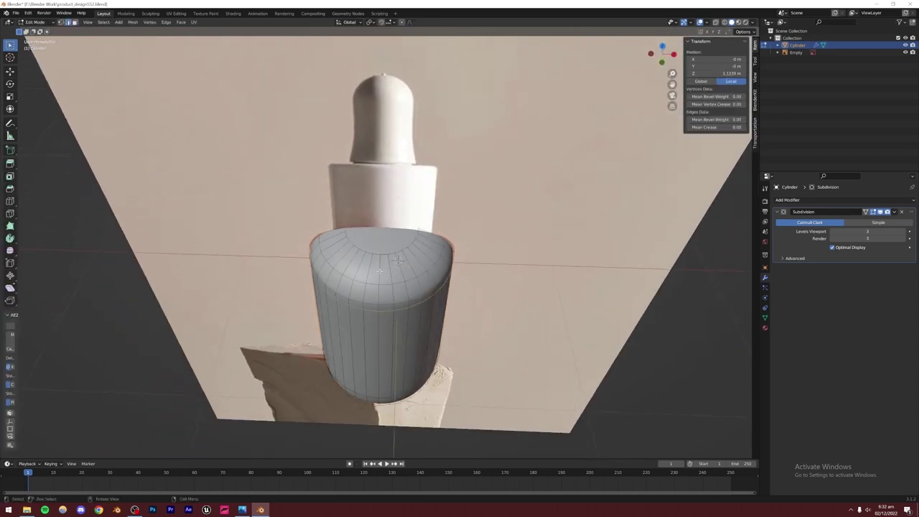
pyautogui.scroll(4, 372, 237)
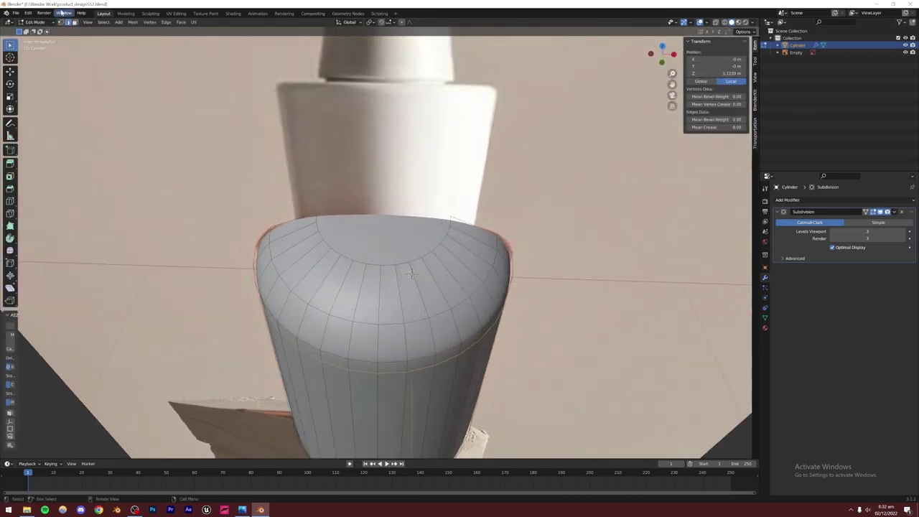
pyautogui.click(75, 23)
pyautogui.click(364, 230)
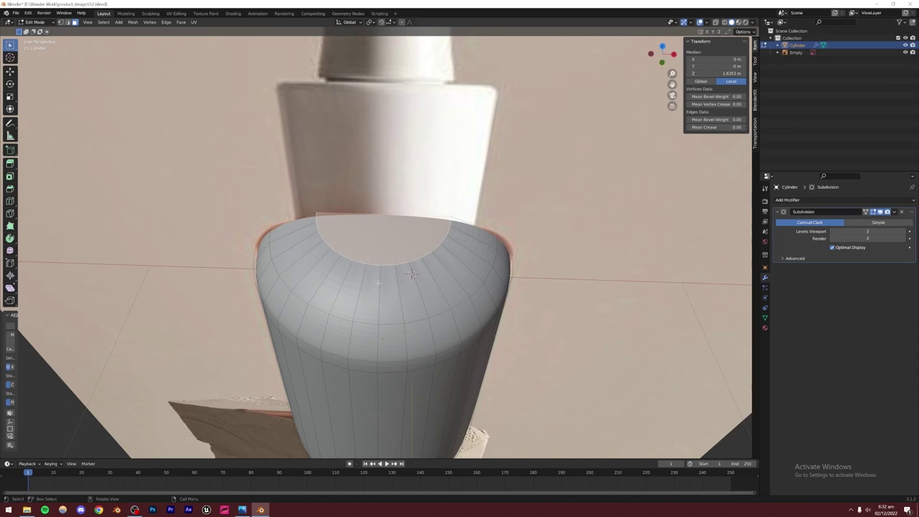
pyautogui.press('i')
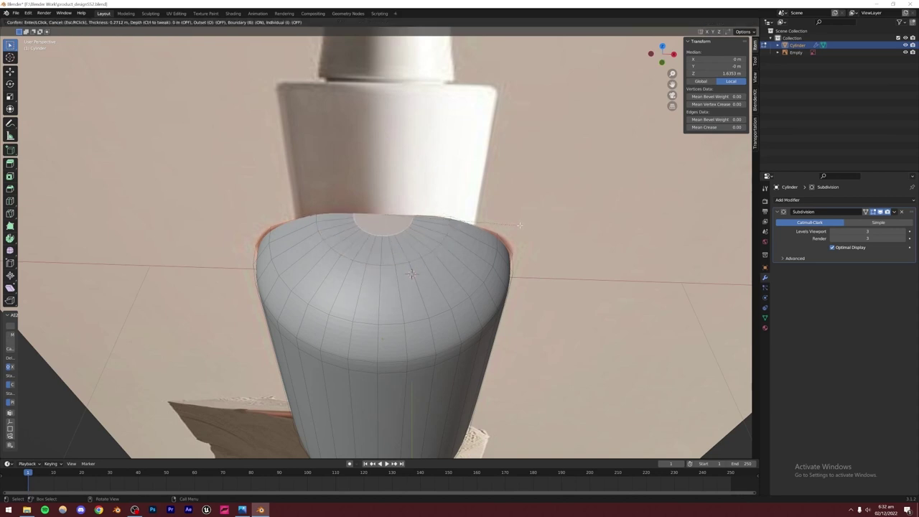
pyautogui.click(530, 220)
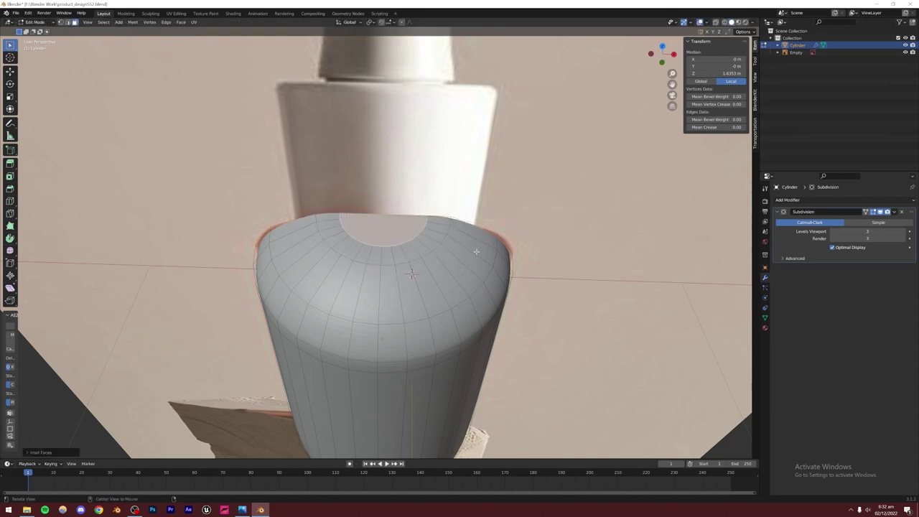
pyautogui.press('Tab')
pyautogui.moveTo(440, 244); pyautogui.dragTo(460, 228, button='middle')
pyautogui.scroll(-5, 467, 231)
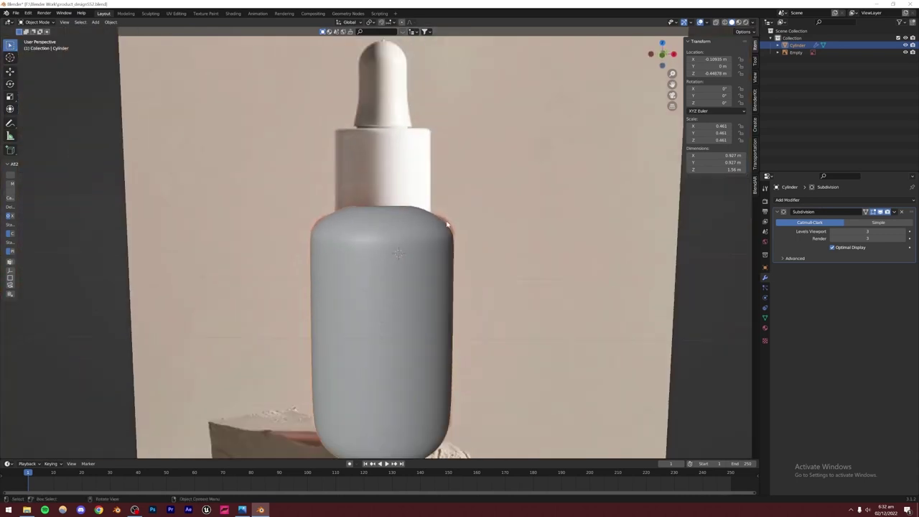
pyautogui.moveTo(525, 249); pyautogui.dragTo(355, 198, button='middle')
pyautogui.press('KP_1')
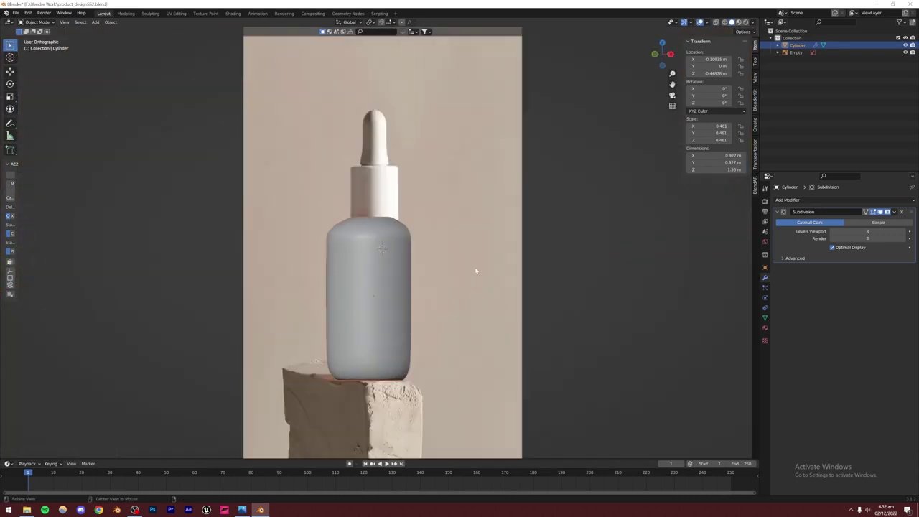
# - Examine the bottle's shoulder and small top face against the reference photo in both Edit Mode and Object Mode
pyautogui.scroll(6, 476, 266)
pyautogui.scroll(-5, 368, 281)
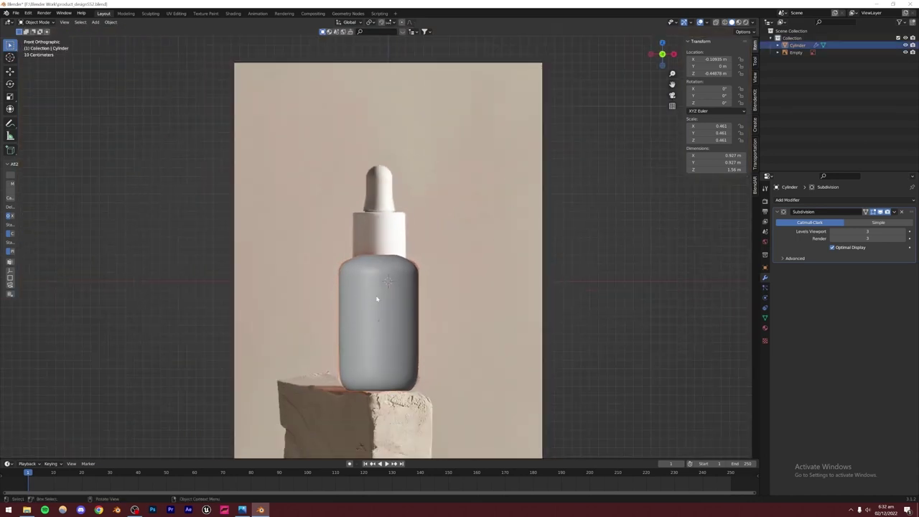
pyautogui.scroll(3, 372, 274)
pyautogui.keyDown('alt'); pyautogui.moveTo(372, 273); pyautogui.dragTo(367, 302); pyautogui.keyUp('alt')
pyautogui.press('Tab')
pyautogui.scroll(2, 367, 301)
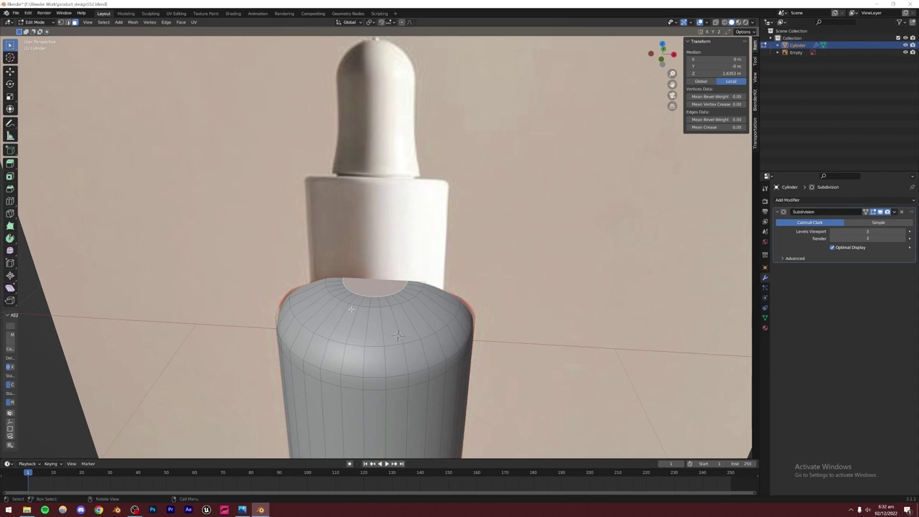
pyautogui.click(350, 304)
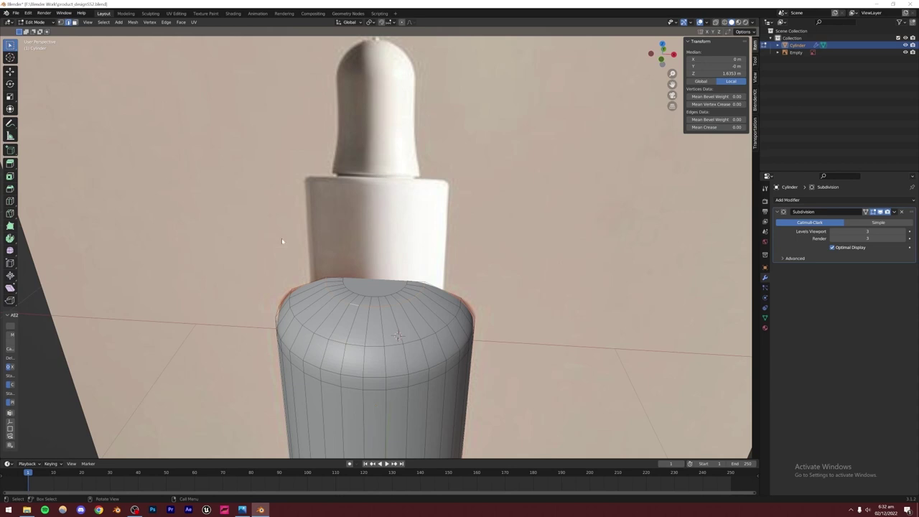
pyautogui.press('Tab')
pyautogui.scroll(-4, 618, 242)
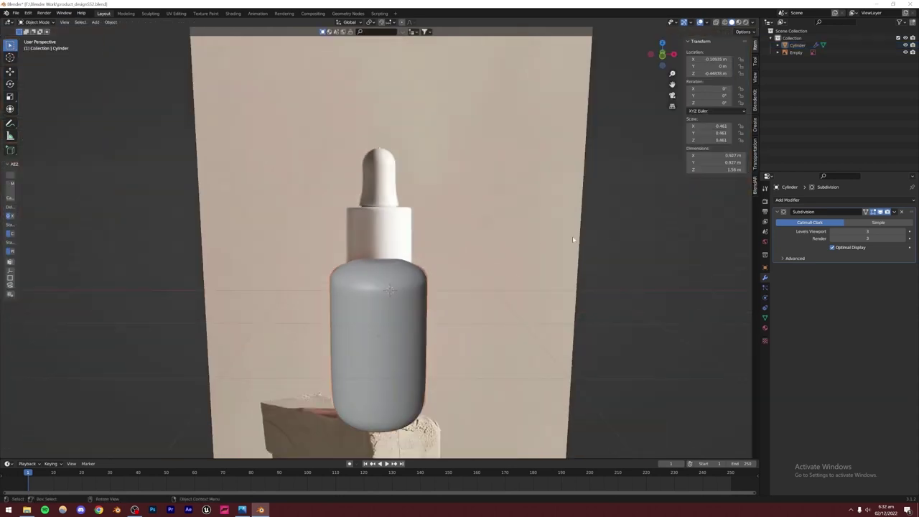
# - Add a new cylinder mesh for the cap and scale it down to about 0.26 in front view
pyautogui.click(95, 23)
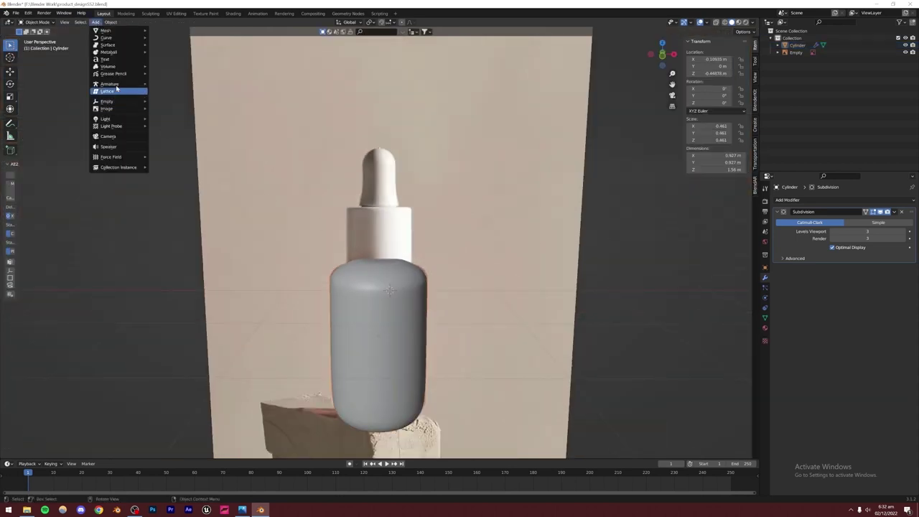
pyautogui.moveTo(106, 30)
pyautogui.click(172, 66)
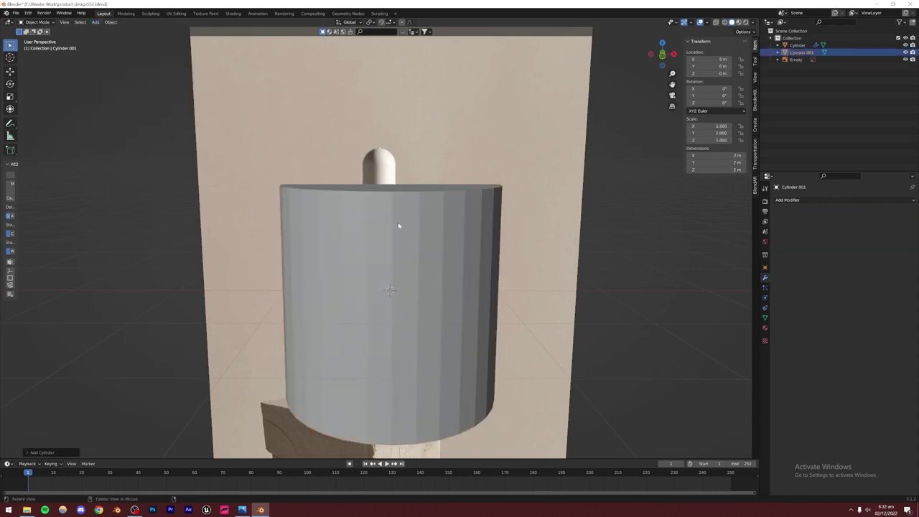
pyautogui.press('KP_3')
pyautogui.press('KP_1')
pyautogui.press('s')
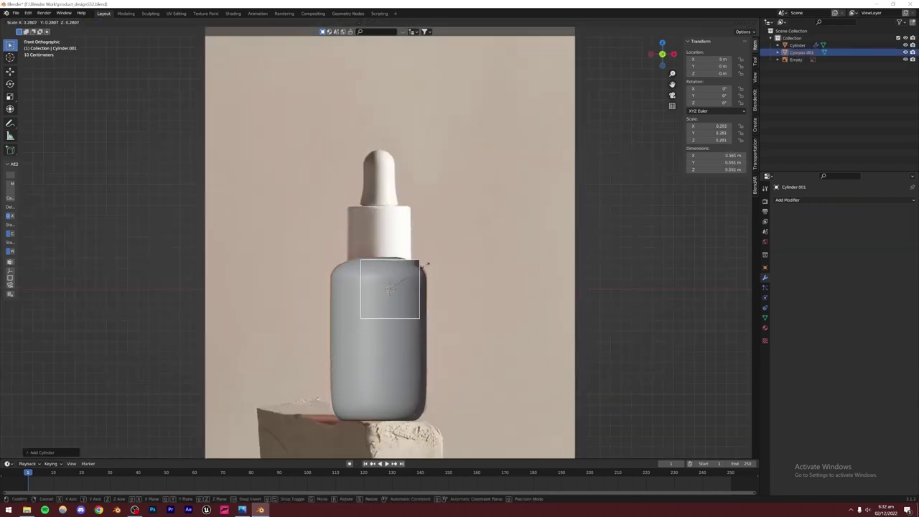
pyautogui.click(420, 270)
# - Move the new cylinder over the reference's white cap and scale it to about 0.30 to match the cap's width
pyautogui.scroll(4, 421, 270)
pyautogui.press('g')
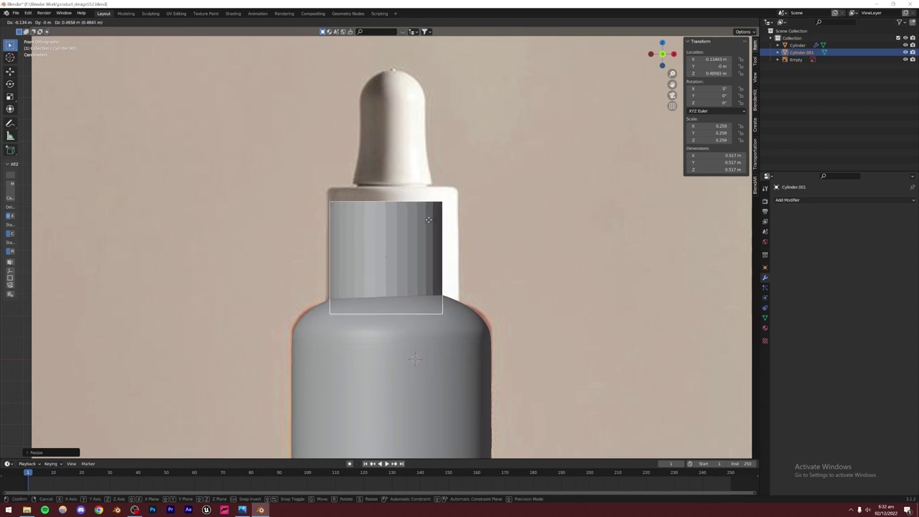
pyautogui.click(436, 207)
pyautogui.press('s')
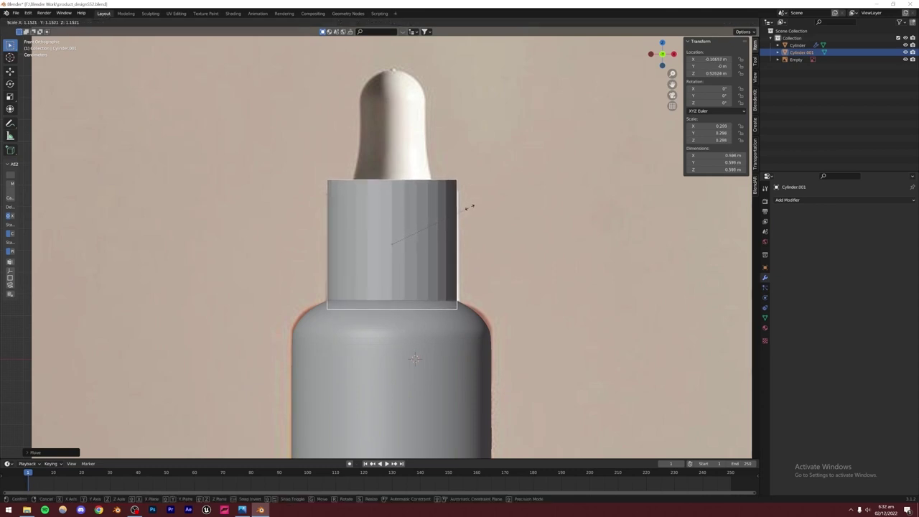
pyautogui.click(471, 209)
# - Reposition the cap cylinder so its sides and top edge line up with the white cap in the reference
pyautogui.press('g')
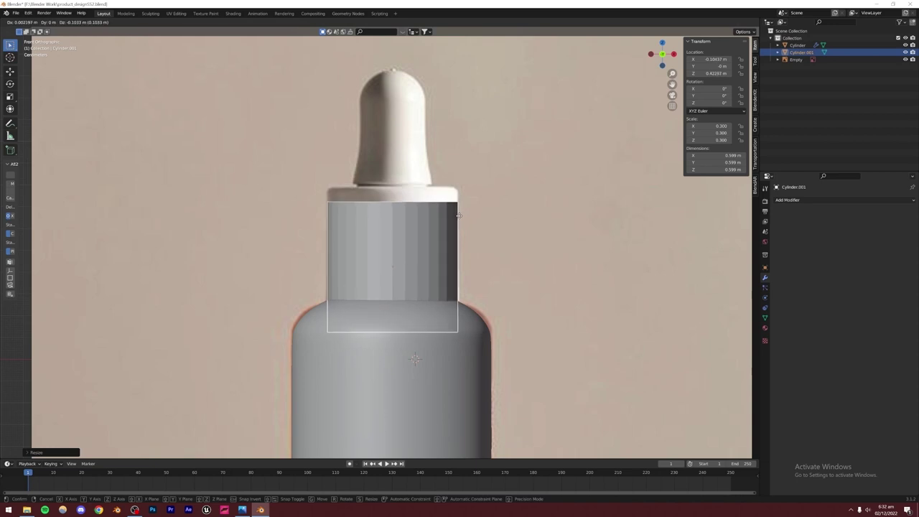
pyautogui.click(457, 215)
pyautogui.scroll(2, 435, 223)
pyautogui.press('g')
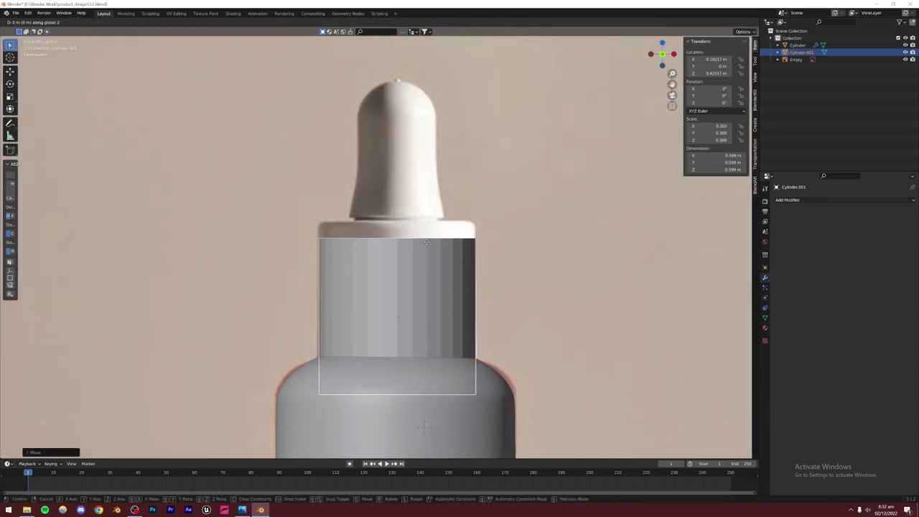
pyautogui.click(428, 227)
pyautogui.scroll(-2, 390, 267)
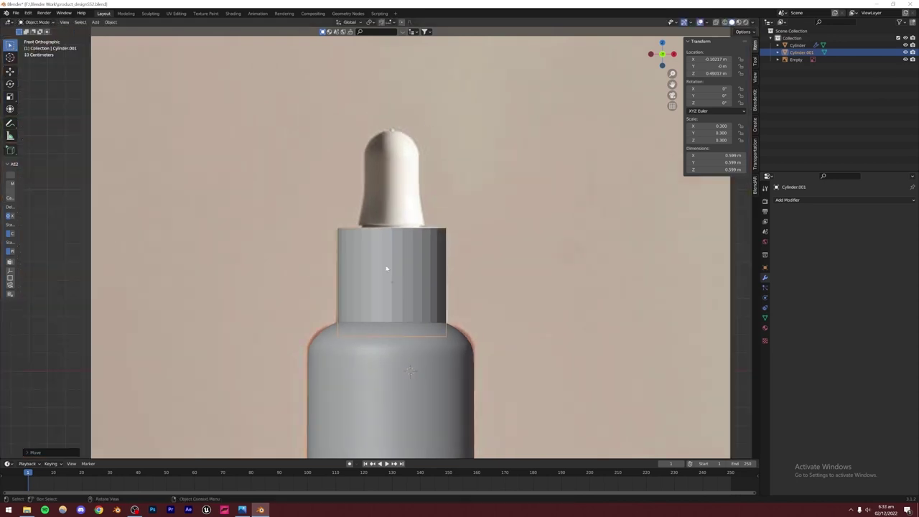
pyautogui.scroll(1, 394, 272)
# - Add a Subdivision Surface modifier to the cap cylinder with viewport level 3
pyautogui.click(786, 199)
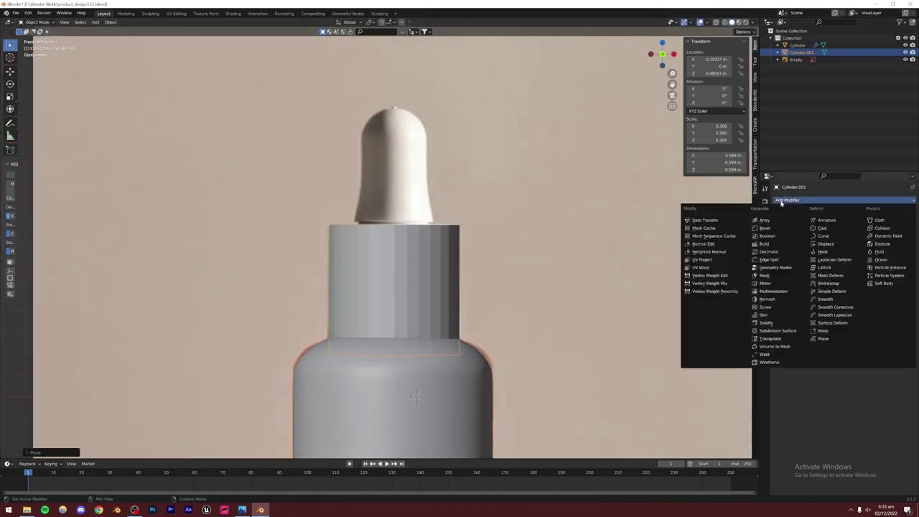
pyautogui.click(792, 331)
pyautogui.click(906, 230)
pyautogui.click(907, 231)
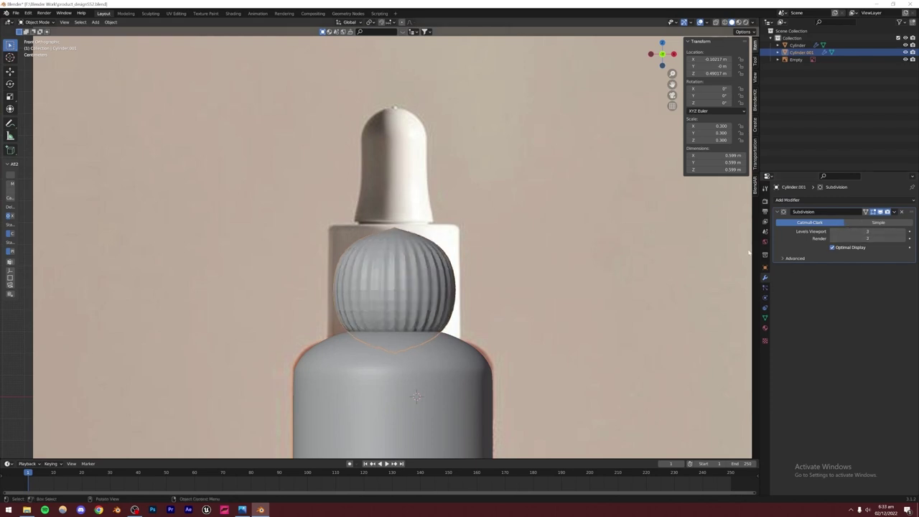
# - Raise the cap cylinder's bottom face along Z by about 0.09 m so it meets the bottle's shoulder
pyautogui.press('Tab')
pyautogui.moveTo(393, 282); pyautogui.dragTo(387, 316, button='middle')
pyautogui.hotkey('alt', 'z')
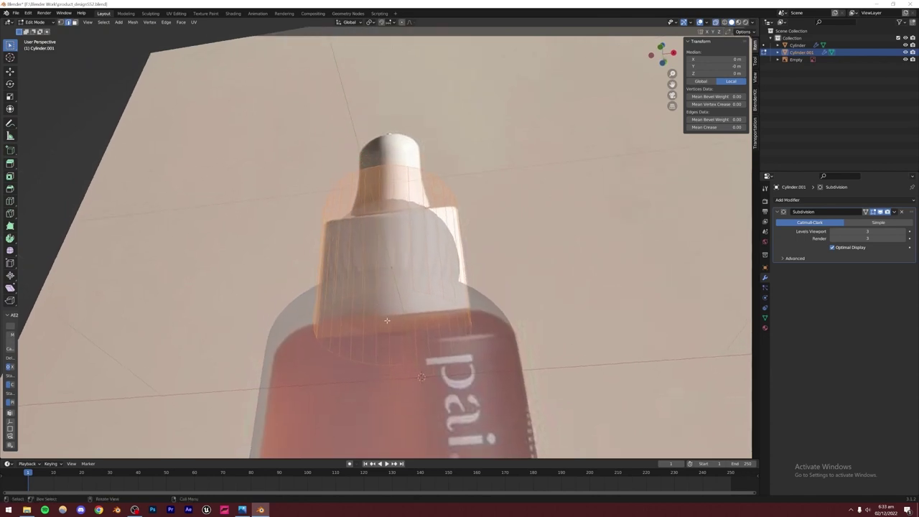
pyautogui.click(76, 23)
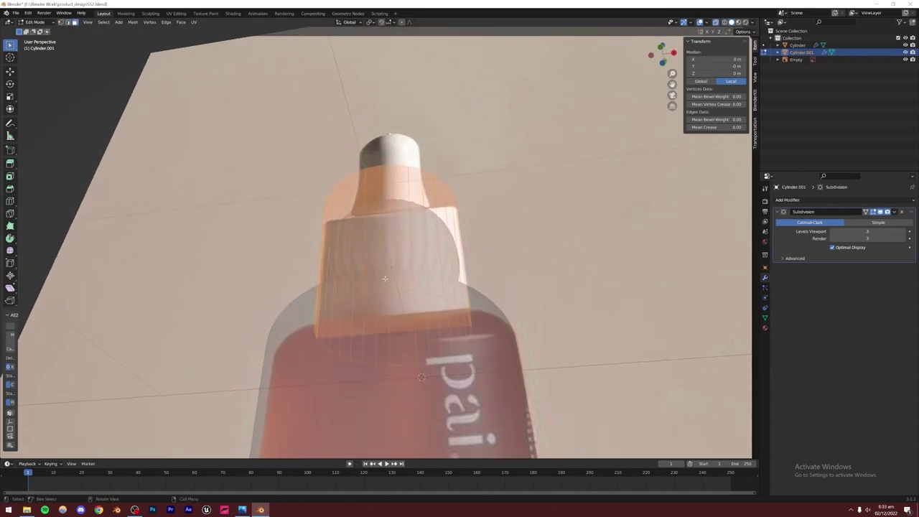
pyautogui.click(391, 332)
pyautogui.moveTo(391, 309); pyautogui.dragTo(409, 242, button='middle')
pyautogui.scroll(3, 410, 241)
pyautogui.press('g')
pyautogui.press('z')
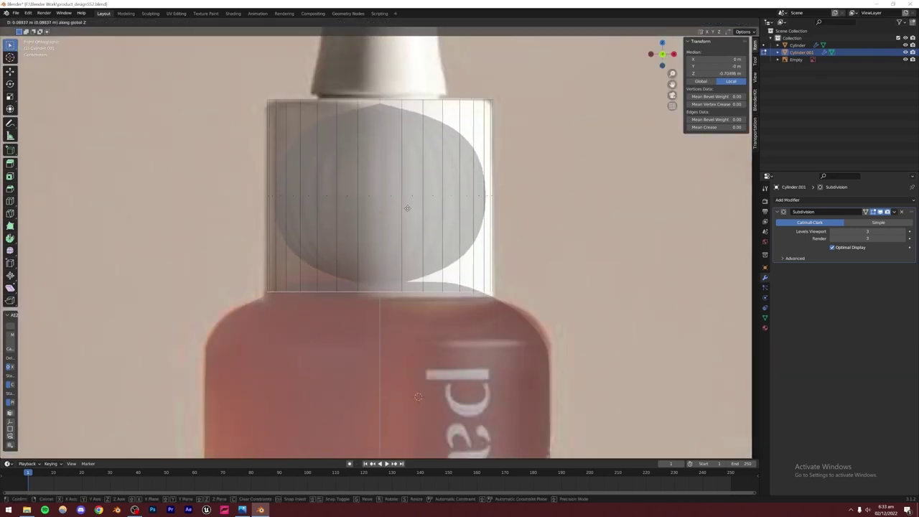
pyautogui.click(406, 208)
pyautogui.press('s')
pyautogui.rightClick(554, 260)
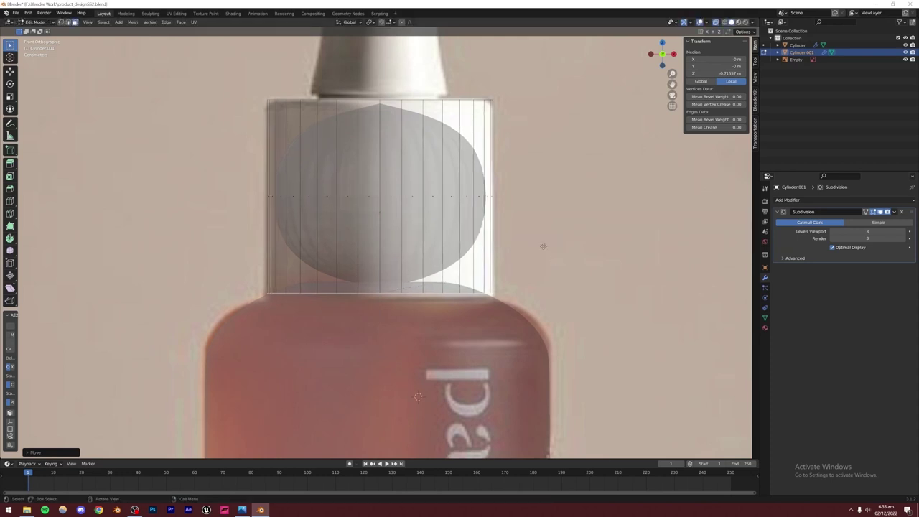
# - Extrude the cap's bottom face, scale it slightly inward, and extrude it up inside the cap to hollow the underside
pyautogui.press('e')
pyautogui.click(542, 249)
pyautogui.press('s')
pyautogui.click(549, 282)
pyautogui.press('e')
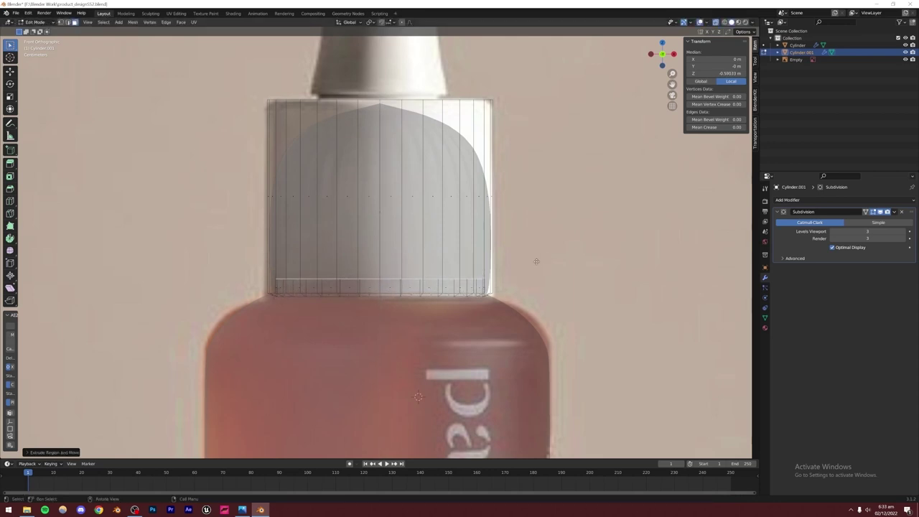
pyautogui.click(531, 240)
# - Add a horizontal loop cut around the cap's outer wall and slide it down close to the bottom edge
pyautogui.moveTo(531, 240); pyautogui.dragTo(328, 283, button='middle')
pyautogui.hotkey('alt', 'z')
pyautogui.moveTo(334, 286); pyautogui.dragTo(460, 263, button='middle')
pyautogui.press('KP_3')
pyautogui.press('KP_1')
pyautogui.scroll(3, 369, 292)
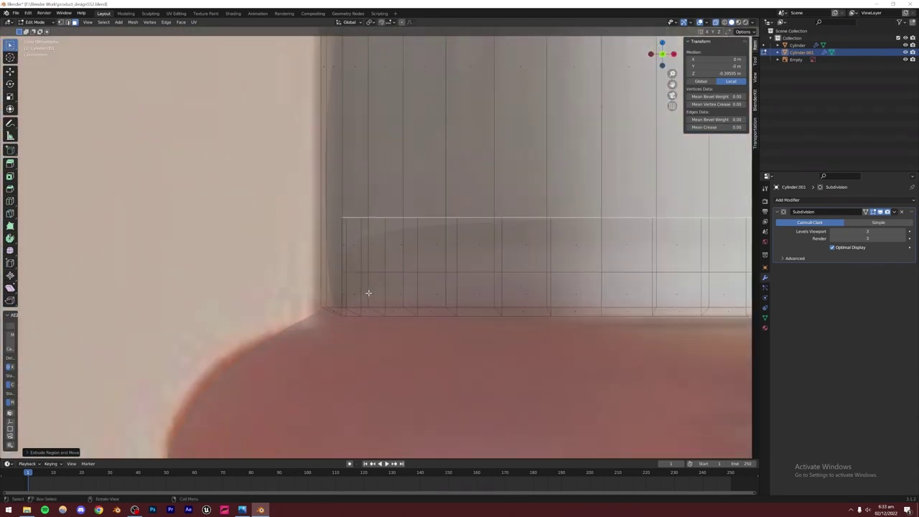
pyautogui.click(316, 238)
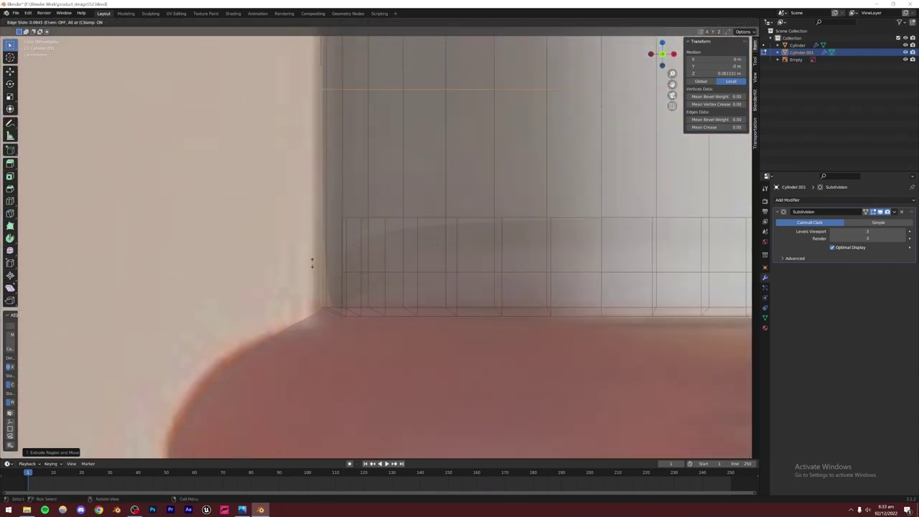
pyautogui.click(330, 197)
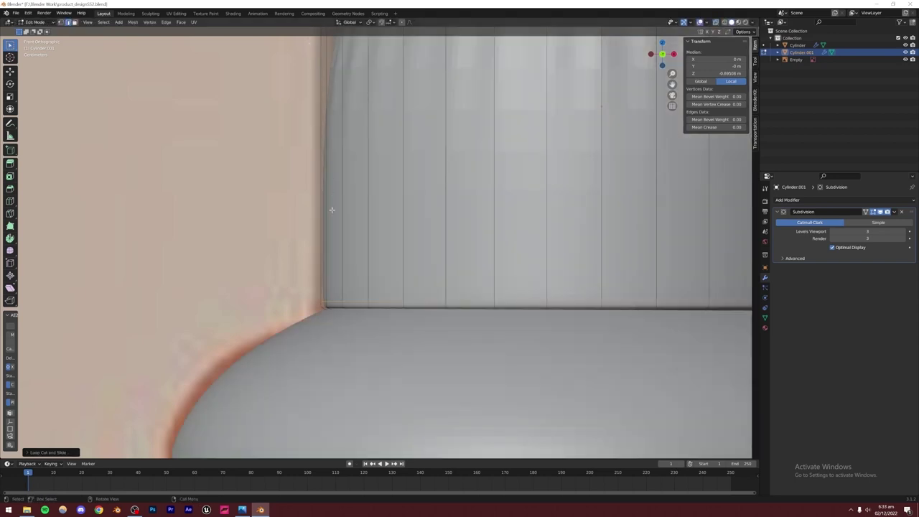
# - Add another loop cut along the cap's narrow bottom rim, slide it to sharpen the edge, and check the rim in Object Mode
pyautogui.scroll(-5, 374, 298)
pyautogui.moveTo(433, 283); pyautogui.dragTo(395, 242, button='middle')
pyautogui.moveTo(444, 215); pyautogui.dragTo(420, 203, button='middle')
pyautogui.scroll(5, 359, 233)
pyautogui.keyDown('shift'); pyautogui.moveTo(242, 258); pyautogui.dragTo(308, 267, button='middle'); pyautogui.keyUp('shift')
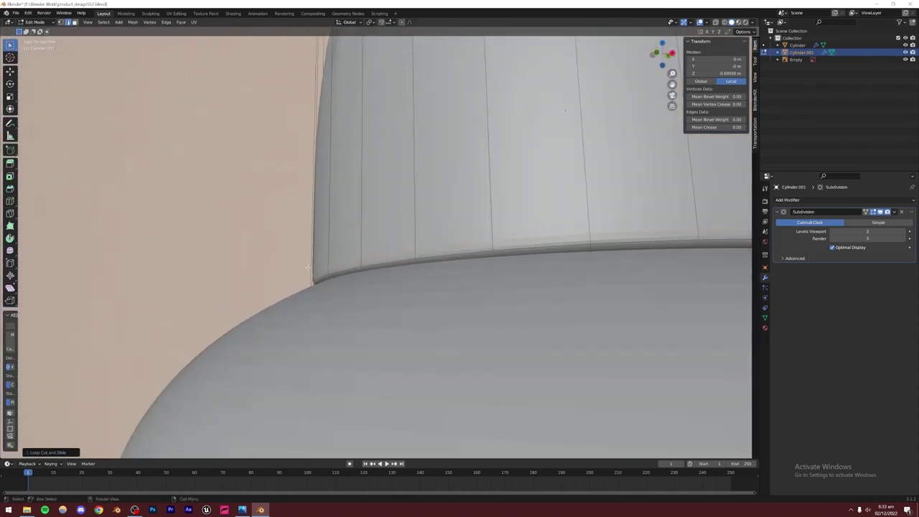
pyautogui.moveTo(328, 297); pyautogui.dragTo(320, 270, button='middle')
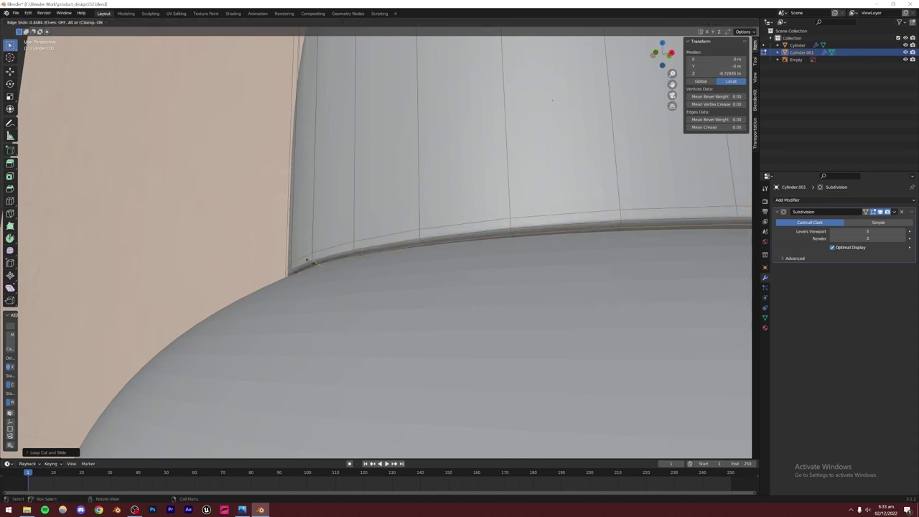
pyautogui.scroll(-5, 330, 269)
pyautogui.hotkey('alt', 'z')
pyautogui.moveTo(366, 266)
pyautogui.mouseDown(button='middle')
pyautogui.moveTo(367, 276)
pyautogui.moveTo(371, 263)
pyautogui.mouseUp(button='middle')
pyautogui.hotkey('alt', 'z')
pyautogui.press('Tab')
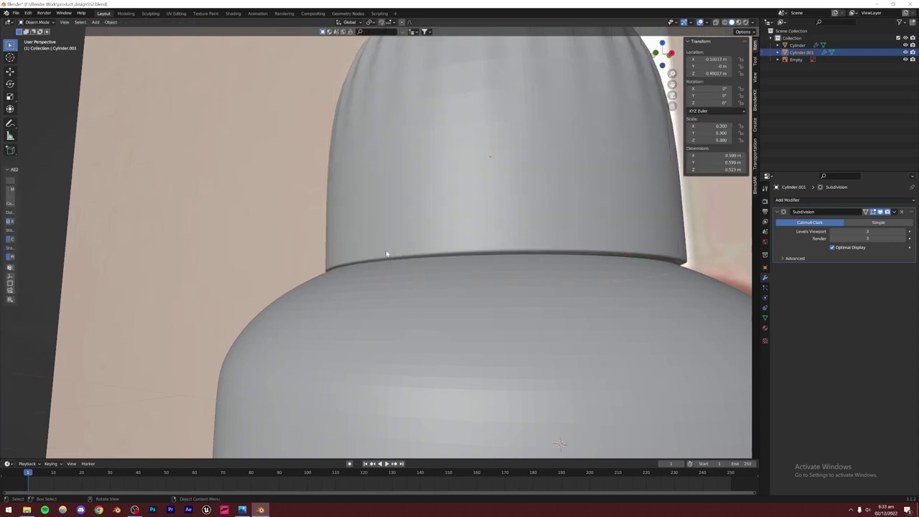
pyautogui.scroll(3, 379, 237)
pyautogui.scroll(-5, 364, 244)
pyautogui.moveTo(418, 248); pyautogui.dragTo(438, 261, button='middle')
pyautogui.scroll(4, 369, 238)
pyautogui.scroll(-2, 385, 242)
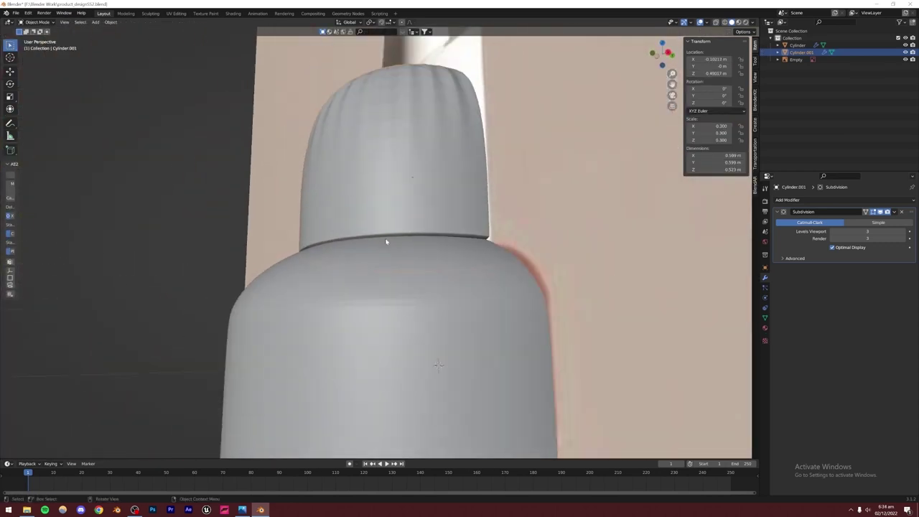
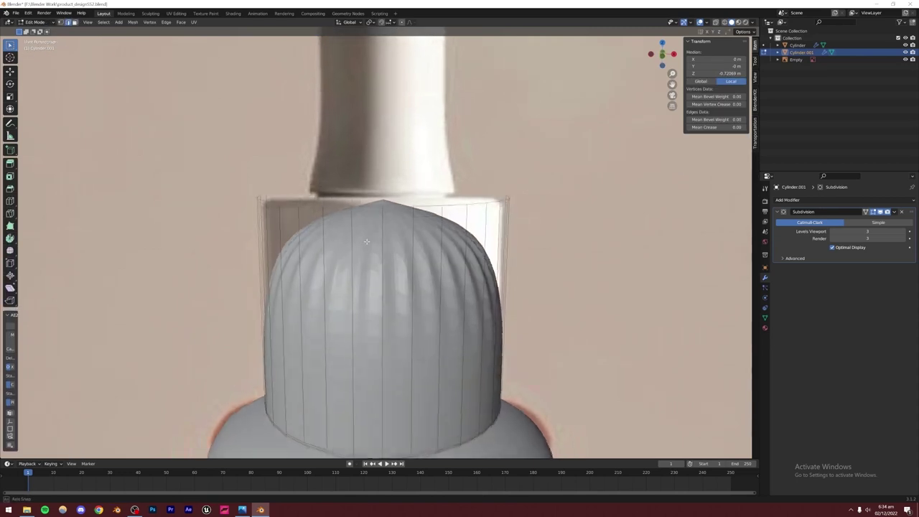
# - Lower the cap's top face along Z to just beneath the rounded upper edge of the reference cap
pyautogui.click(74, 22)
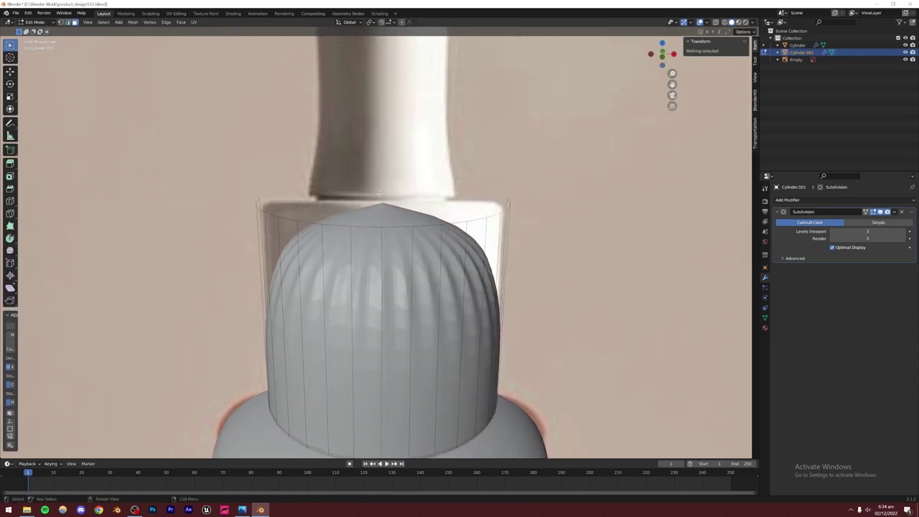
pyautogui.click(380, 208)
pyautogui.press('KP_1')
pyautogui.scroll(3, 424, 164)
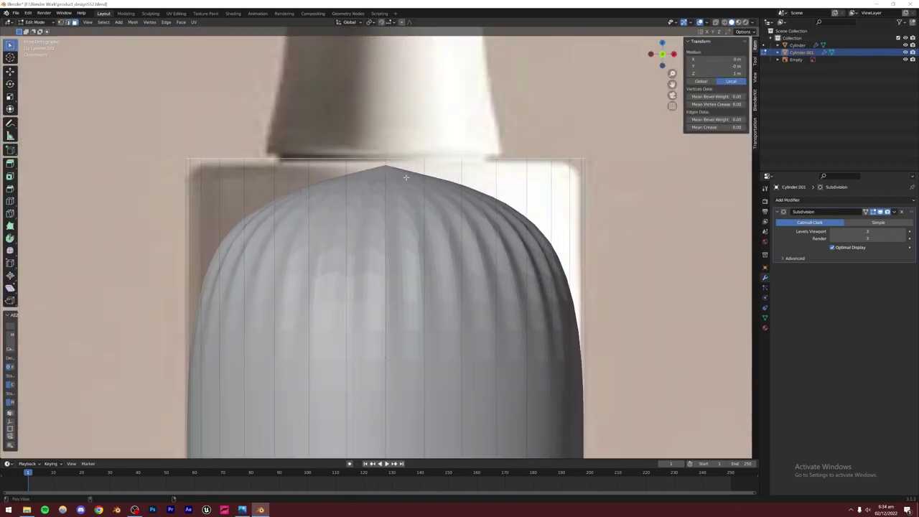
pyautogui.press('g')
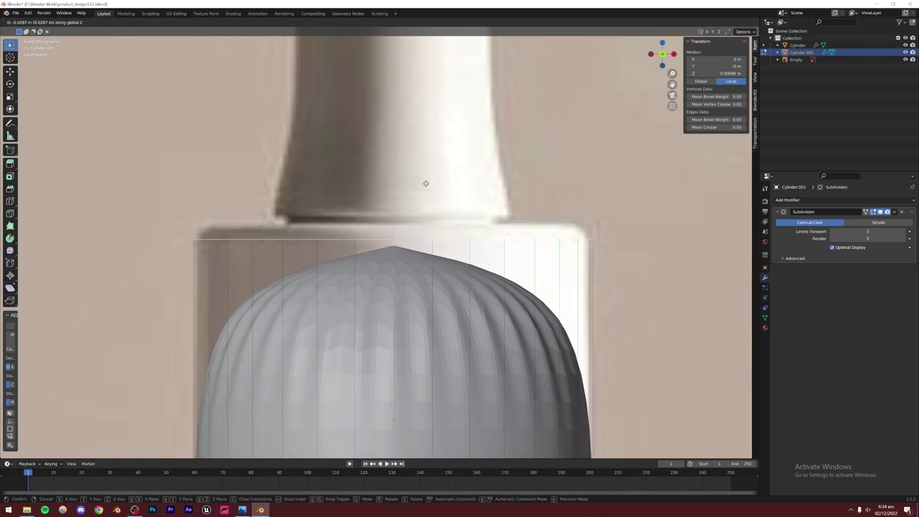
pyautogui.click(424, 183)
# - Extrude the cap's top face up to the reference cap's top and scale it to about 0.94 to round the edge
pyautogui.press('e')
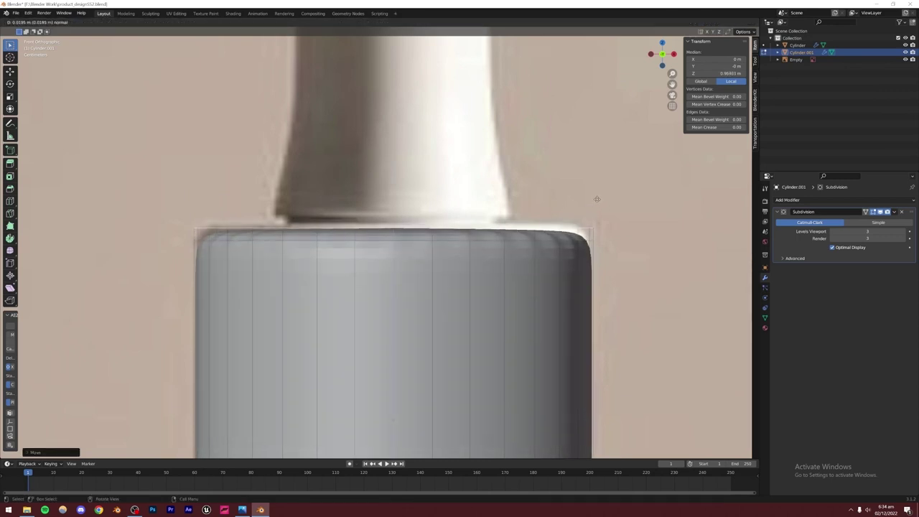
pyautogui.click(607, 197)
pyautogui.press('s')
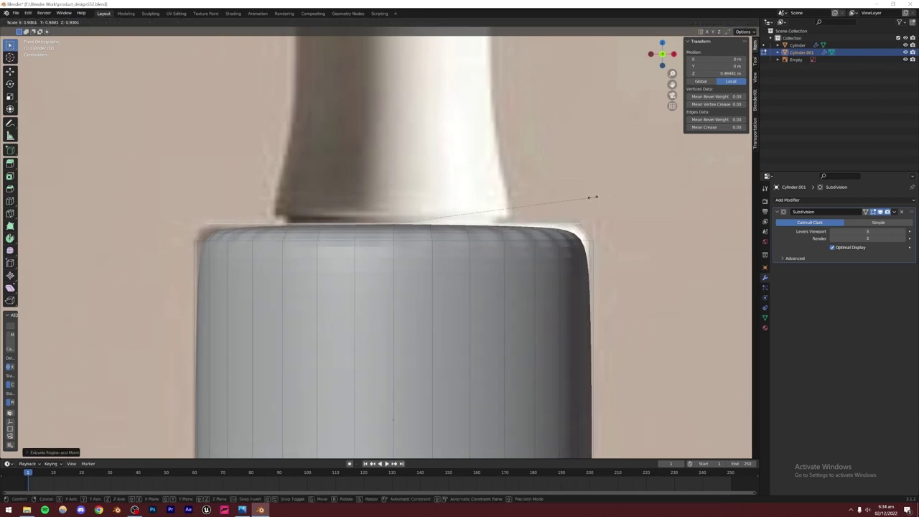
pyautogui.click(594, 197)
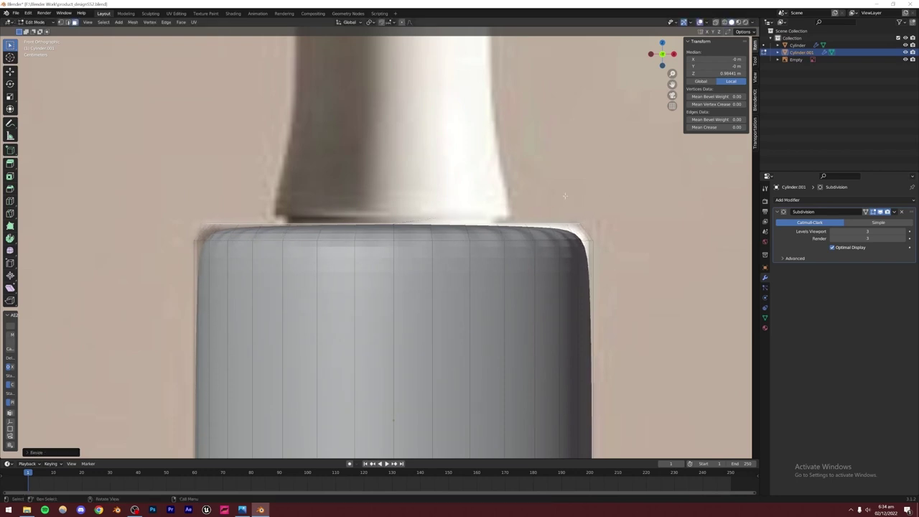
# - Inset the cap's top face to about half the cap's width and check the top in Object Mode
pyautogui.moveTo(594, 197); pyautogui.dragTo(397, 237, button='middle')
pyautogui.scroll(-2, 397, 237)
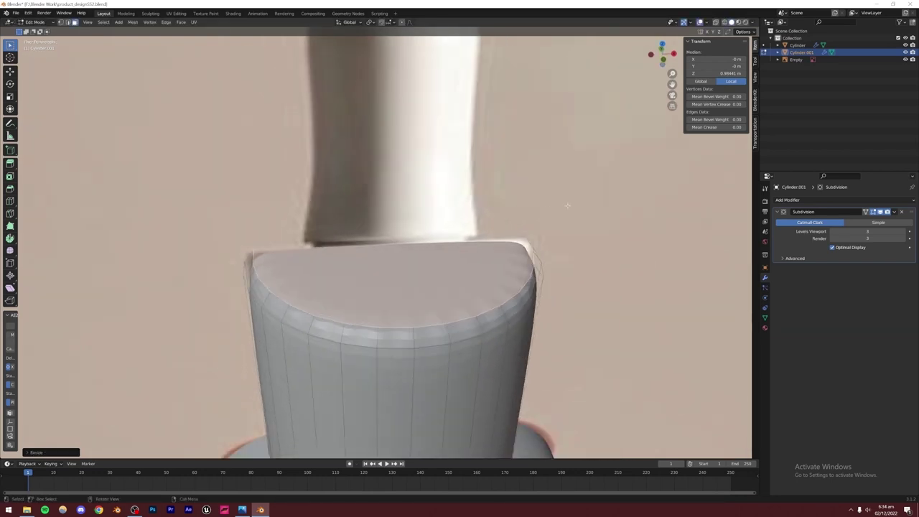
pyautogui.press('i')
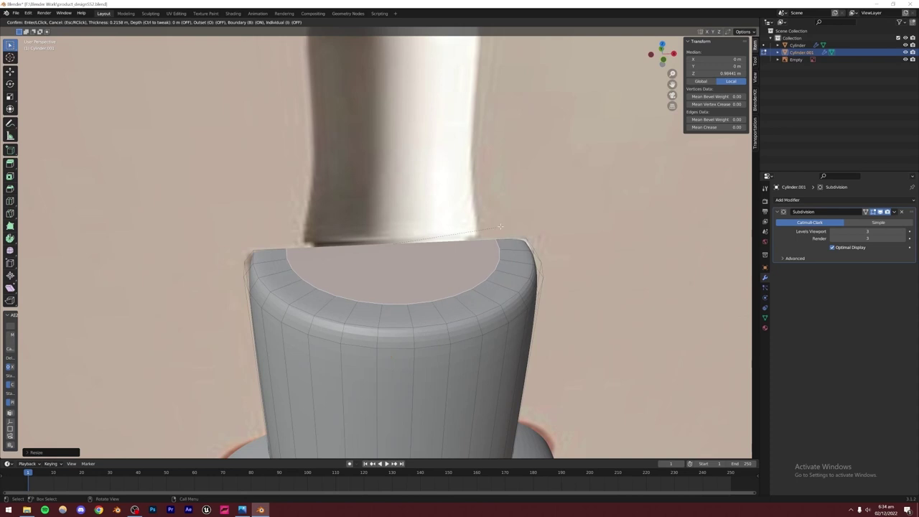
pyautogui.click(467, 219)
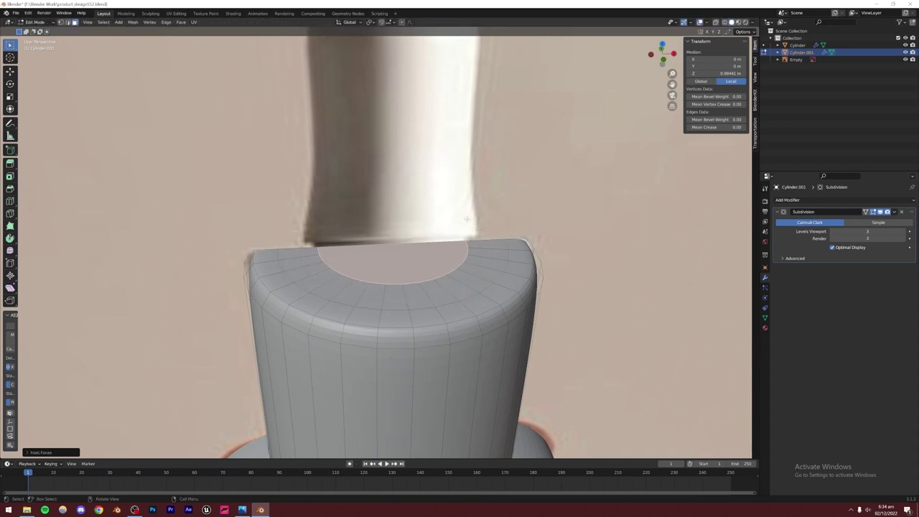
pyautogui.press('Tab')
pyautogui.scroll(-6, 445, 234)
pyautogui.moveTo(445, 235); pyautogui.dragTo(400, 269, button='middle')
pyautogui.scroll(5, 414, 234)
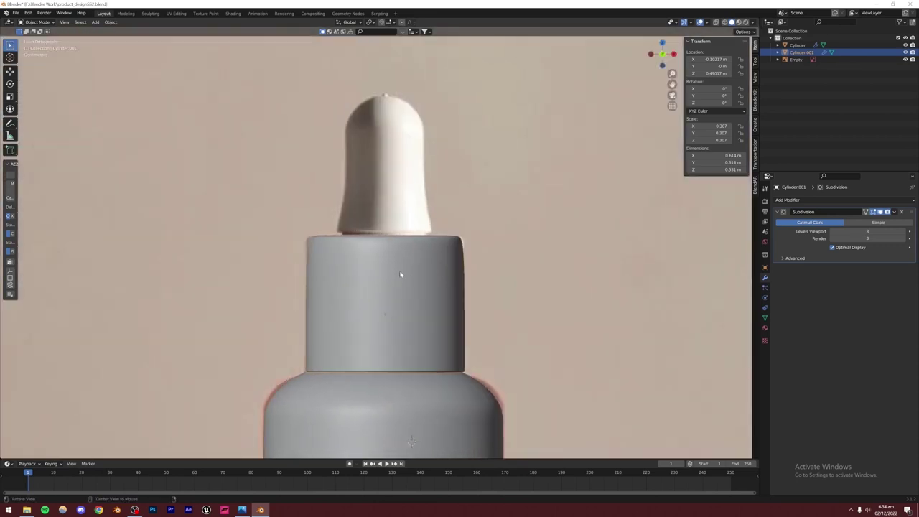
pyautogui.scroll(3, 250, 252)
# - Add a horizontal loop cut around the cap's outer wall, slide it up close to the top edge, and check the shape in Object Mode
pyautogui.press('Tab')
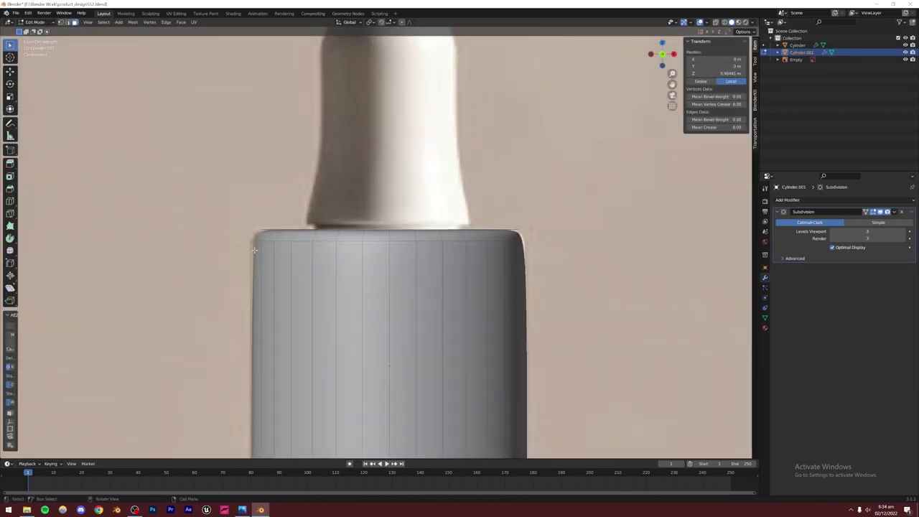
pyautogui.press('KP_1')
pyautogui.hotkey('ctrl', 'r')
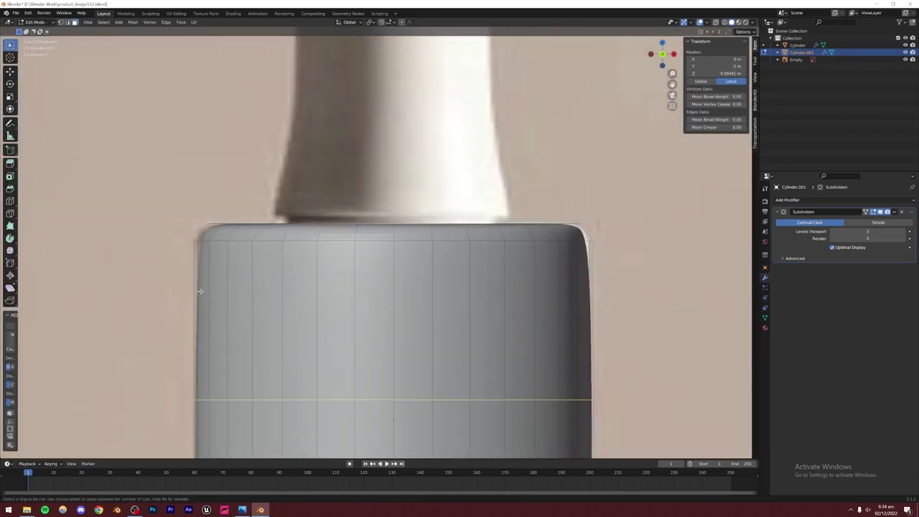
pyautogui.click(201, 295)
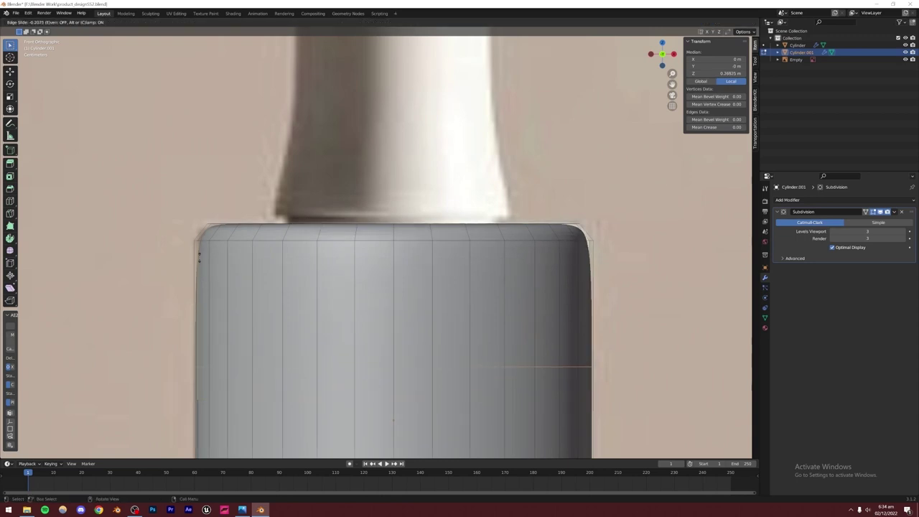
pyautogui.click(209, 161)
pyautogui.press('Tab')
pyautogui.scroll(-4, 293, 268)
pyautogui.moveTo(293, 269); pyautogui.dragTo(447, 262, button='middle')
pyautogui.scroll(-4, 374, 278)
pyautogui.scroll(5, 373, 303)
pyautogui.scroll(1, 371, 180)
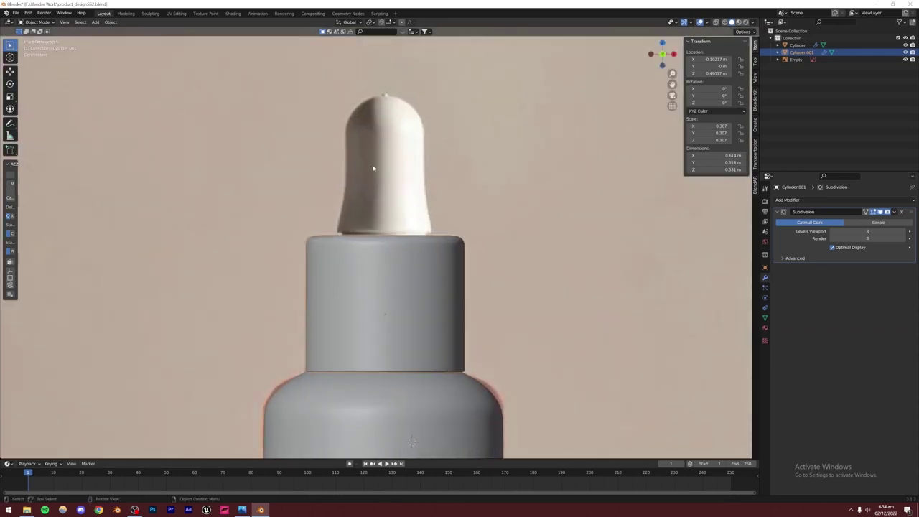
# - Check the cap's rounded top edge from the front and from above, and save the file
pyautogui.keyDown('shift'); pyautogui.moveTo(404, 152); pyautogui.dragTo(308, 214, button='middle'); pyautogui.keyUp('shift')
pyautogui.scroll(-6, 356, 250)
pyautogui.scroll(6, 370, 262)
pyautogui.moveTo(381, 270); pyautogui.dragTo(379, 284, button='middle')
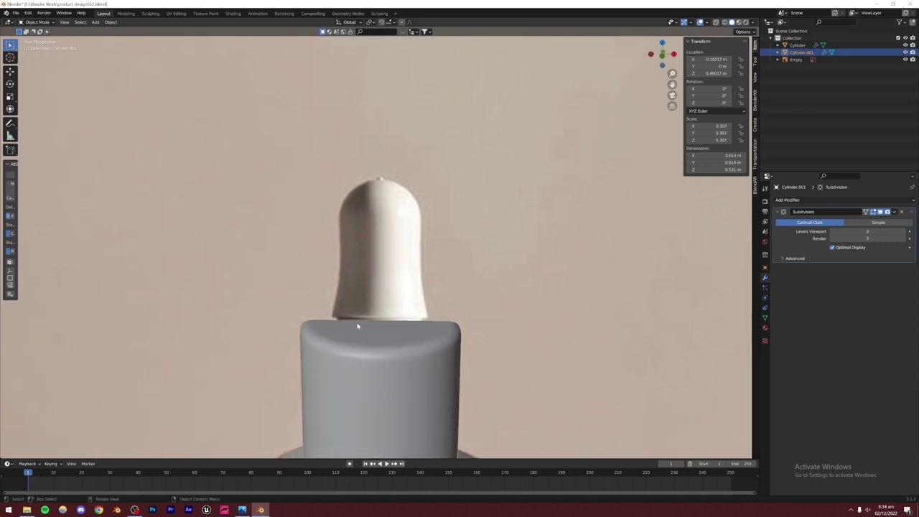
pyautogui.moveTo(357, 320); pyautogui.dragTo(357, 335, button='middle')
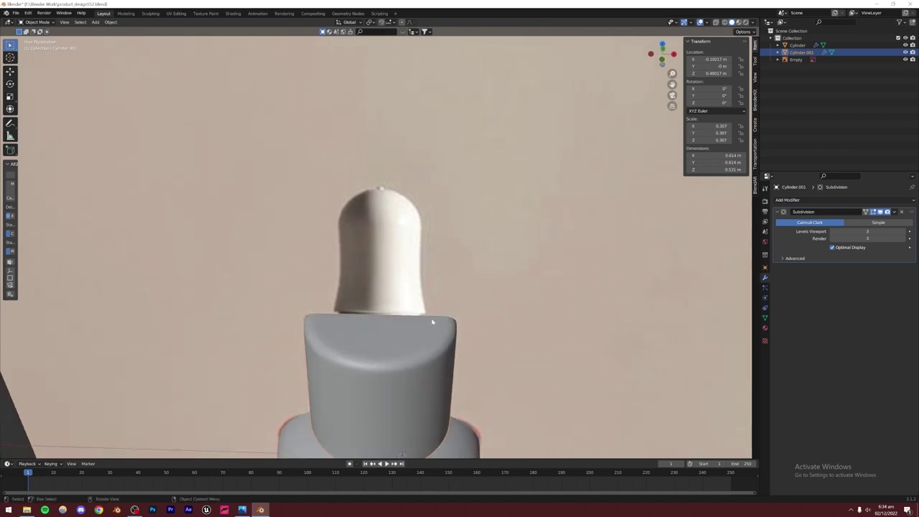
pyautogui.hotkey('ctrl', 's')
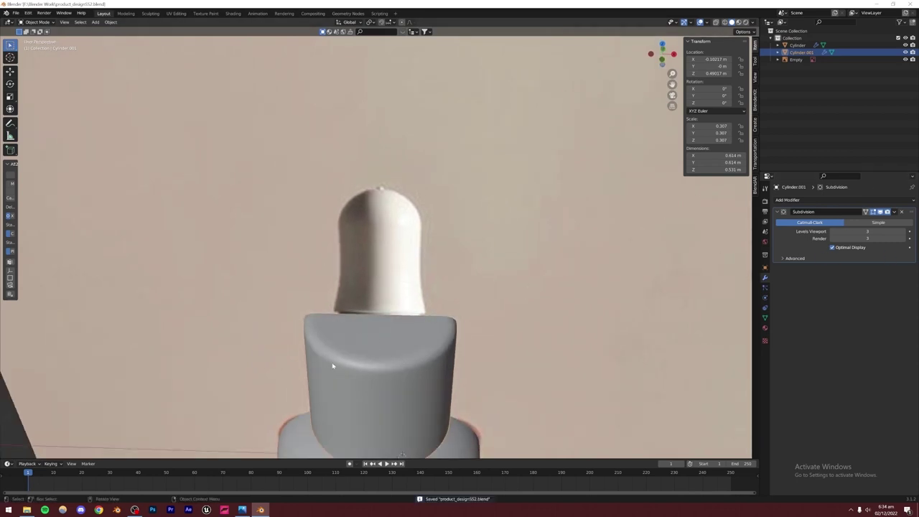
# - Duplicate the inner face of the cap's top in place and separate the copy into its own object
pyautogui.press('Tab')
pyautogui.moveTo(331, 366); pyautogui.dragTo(344, 344, button='middle')
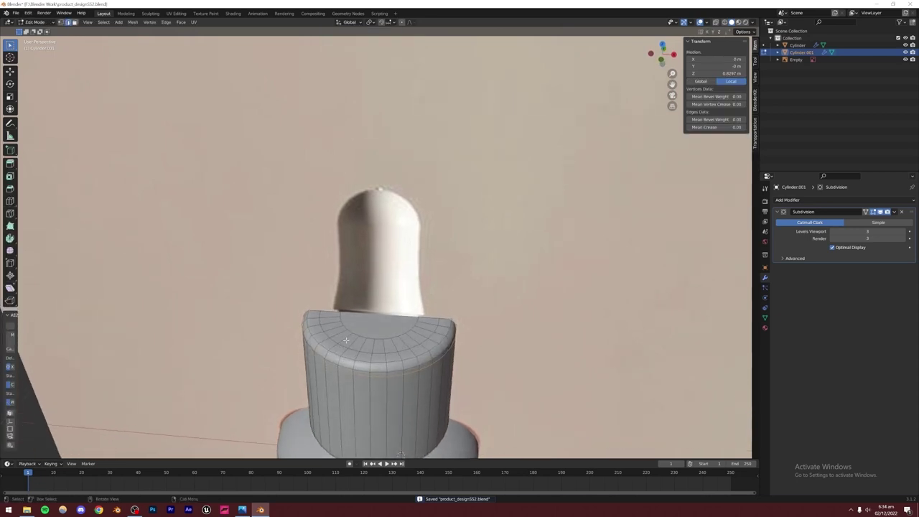
pyautogui.click(355, 335)
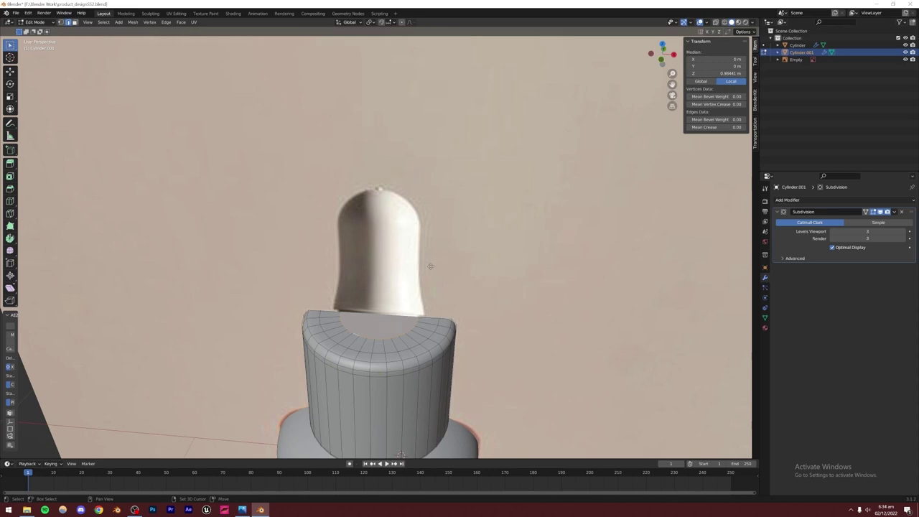
pyautogui.hotkey('shift', 'd')
pyautogui.rightClick(410, 243)
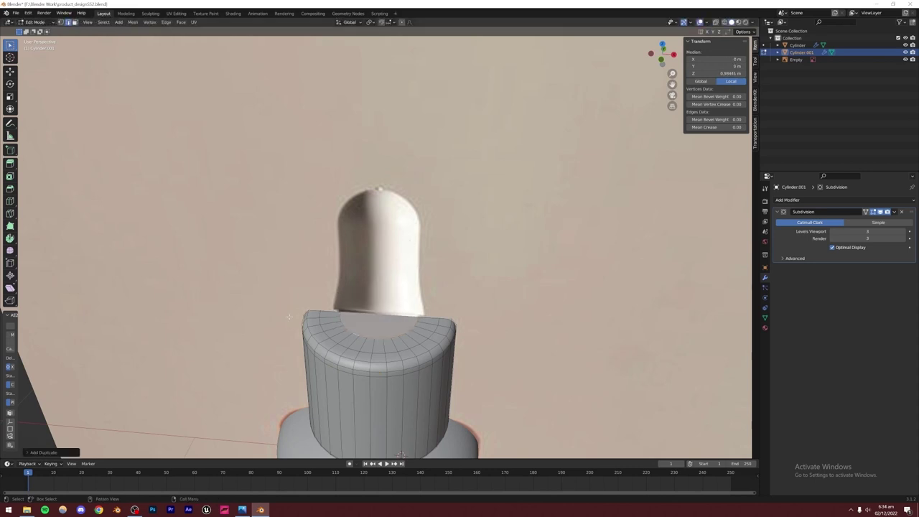
pyautogui.press('p')
pyautogui.click(370, 335)
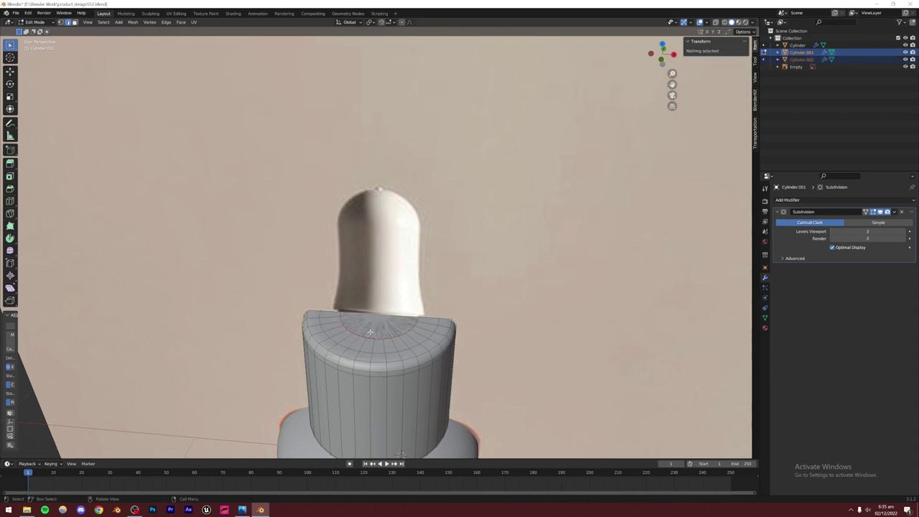
# - Select the separated disc and raise it along Z in front view to the base of the reference dropper bulb
pyautogui.press('Tab')
pyautogui.click(355, 335)
pyautogui.keyDown('alt'); pyautogui.moveTo(388, 341); pyautogui.dragTo(346, 326); pyautogui.keyUp('alt')
pyautogui.press('KP_3')
pyautogui.press('KP_1')
pyautogui.scroll(2, 370, 332)
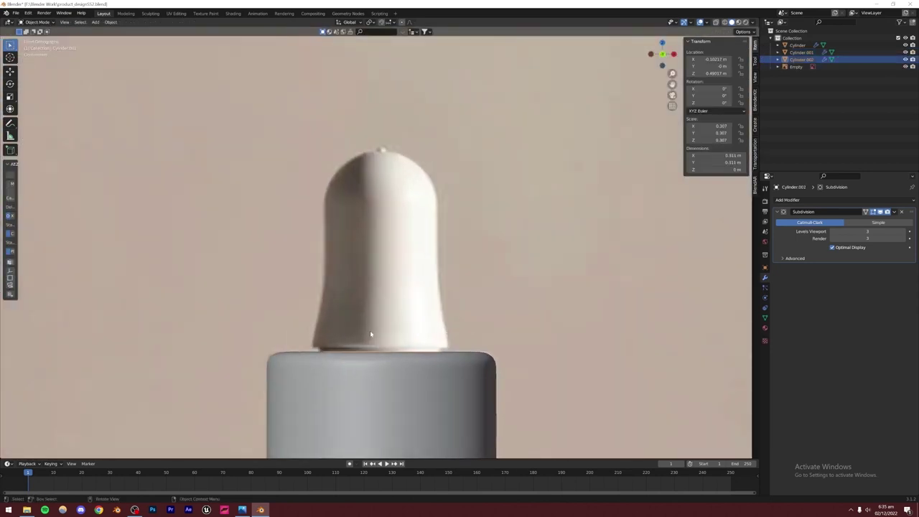
pyautogui.scroll(3, 369, 331)
pyautogui.press('g')
pyautogui.press('z')
pyautogui.click(427, 317)
# - Scale the disc's edge loop in Edit Mode to match the width of the reference bulb's base
pyautogui.press('Tab')
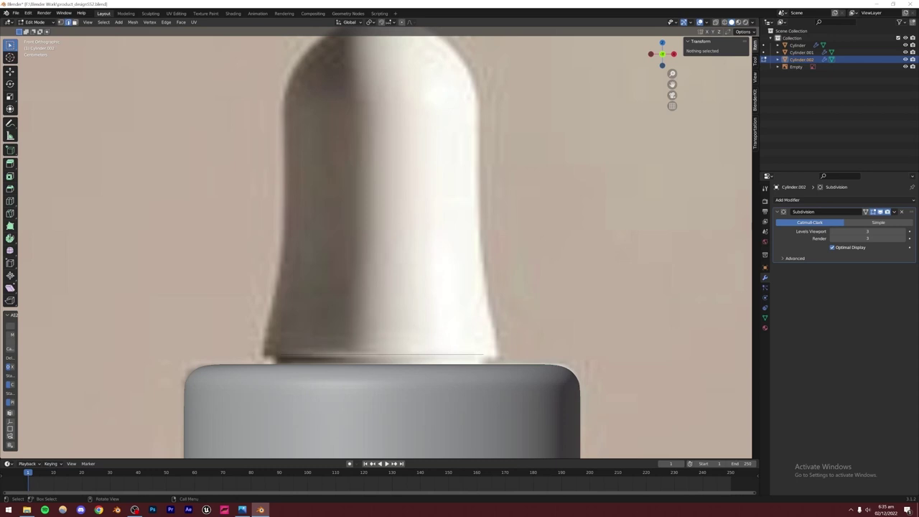
pyautogui.keyDown('alt'); pyautogui.click(318, 359); pyautogui.keyUp('alt')
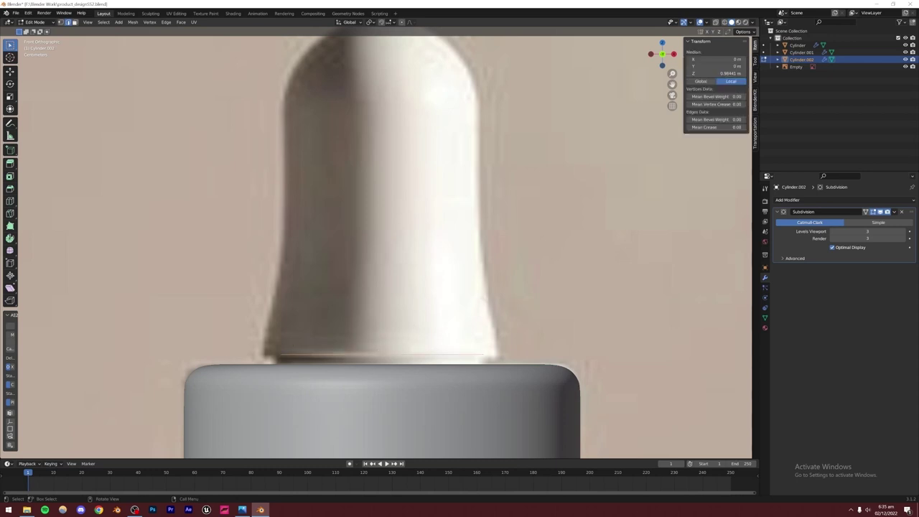
pyautogui.press('s')
pyautogui.click(506, 298)
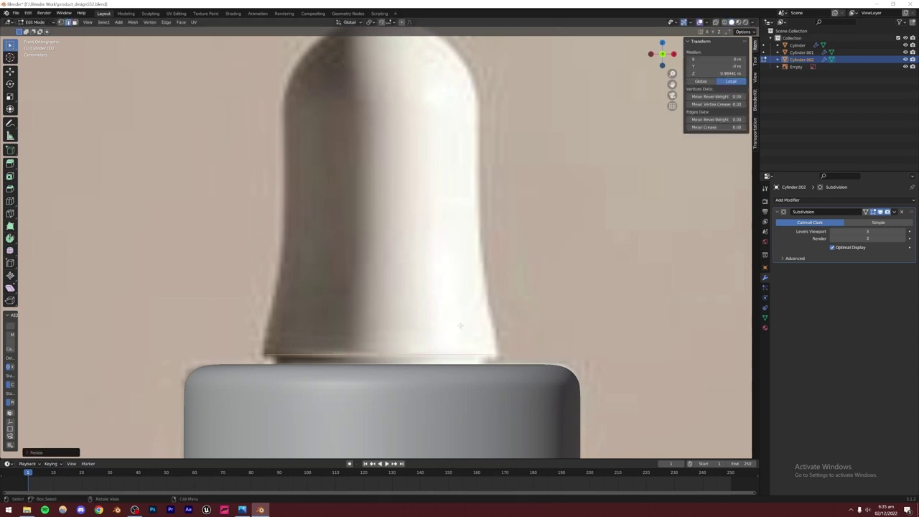
# - Extrude the disc upward into the bulb's flared base and scale the new top to about 0.90 to follow the reference outline
pyautogui.press('g')
pyautogui.press('z')
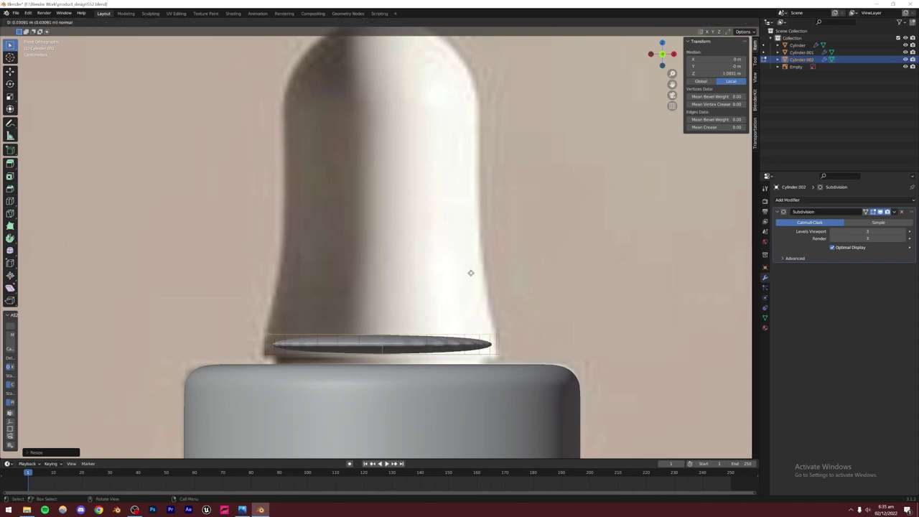
pyautogui.click(471, 231)
pyautogui.press('e')
pyautogui.rightClick(472, 231)
pyautogui.press('s')
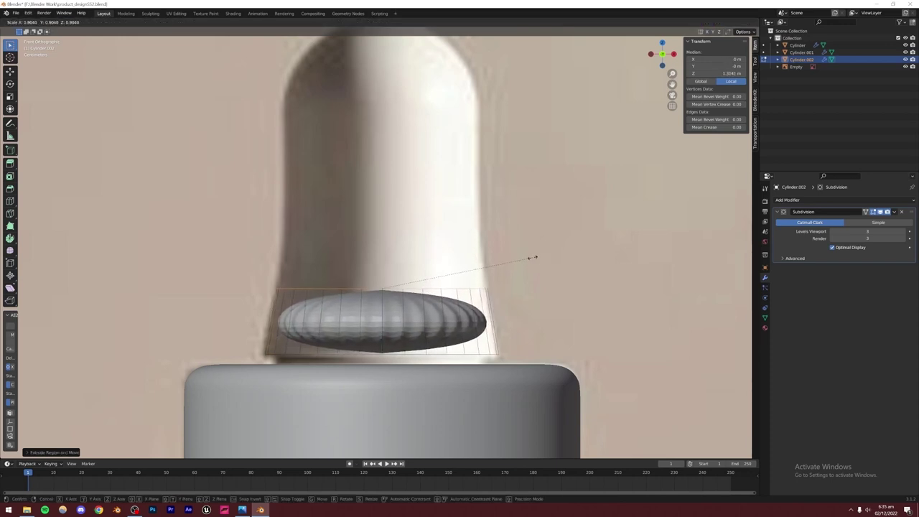
pyautogui.click(531, 257)
pyautogui.keyDown('shift'); pyautogui.moveTo(491, 281); pyautogui.dragTo(493, 346, button='middle'); pyautogui.keyUp('shift')
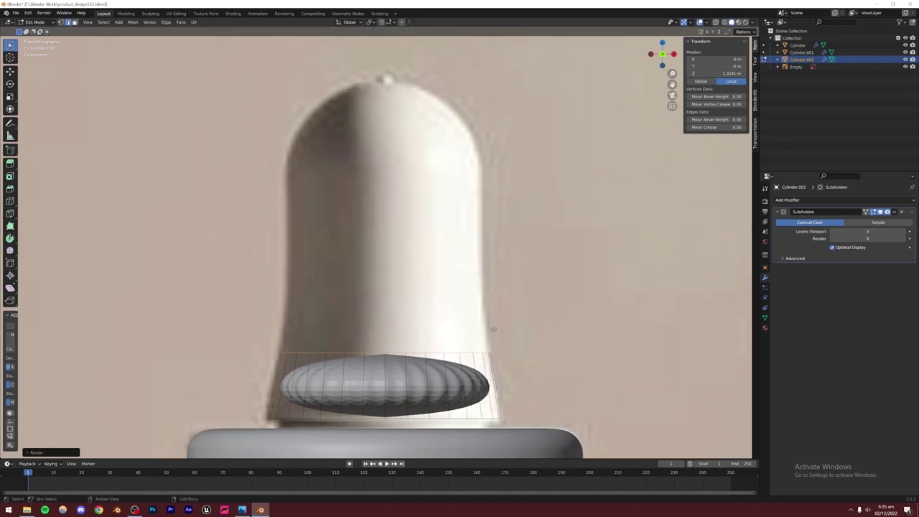
pyautogui.press('e')
pyautogui.click(488, 243)
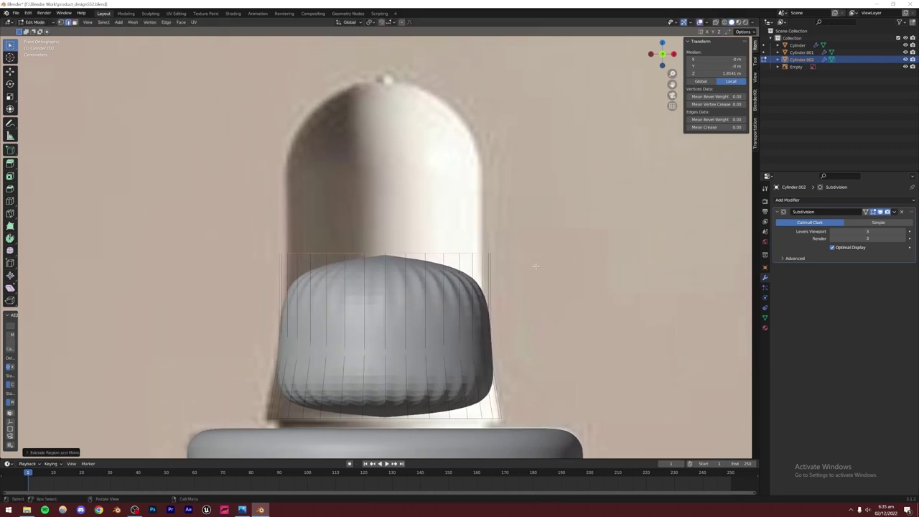
pyautogui.hotkey('ctrl', 'z')
# - Extrude the bulb's top upward in two sections, scaling each to the reference outline, the second to about 0.97, up to the straight wall
pyautogui.press('e')
pyautogui.click(513, 237)
pyautogui.press('s')
pyautogui.click(503, 240)
pyautogui.keyDown('shift'); pyautogui.moveTo(455, 249); pyautogui.dragTo(460, 297, button='middle'); pyautogui.keyUp('shift')
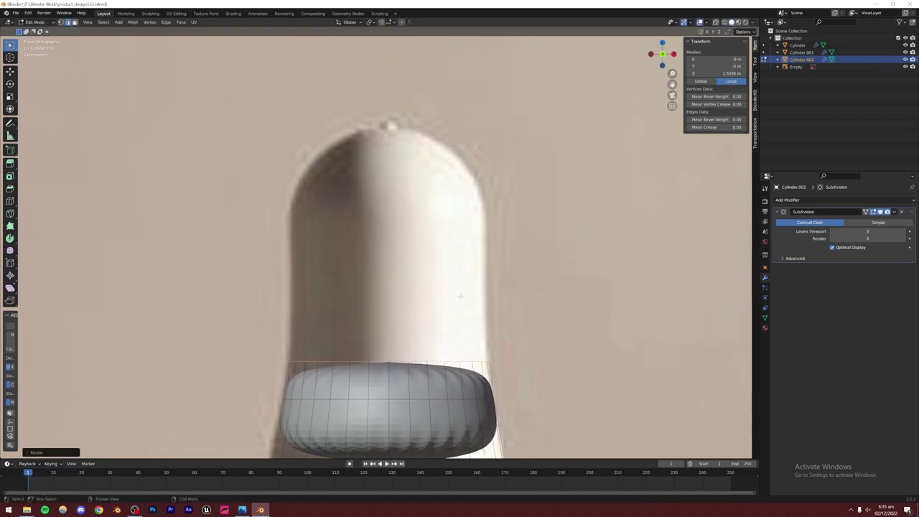
pyautogui.press('e')
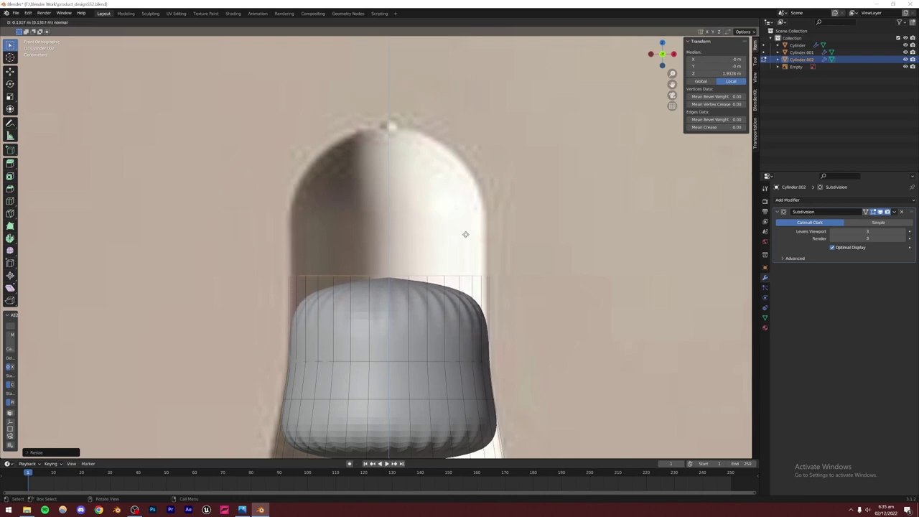
pyautogui.click(465, 235)
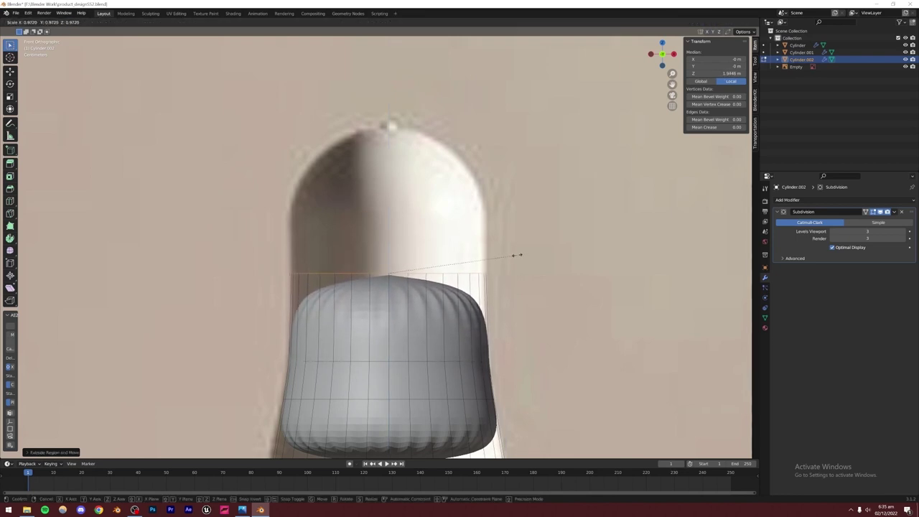
pyautogui.keyDown('shift'); pyautogui.moveTo(517, 253); pyautogui.dragTo(531, 311, button='middle'); pyautogui.keyUp('shift')
# - Extrude the bulb to the start of the dome and again to the dome's top, narrowing the last section to about 0.8
pyautogui.press('e')
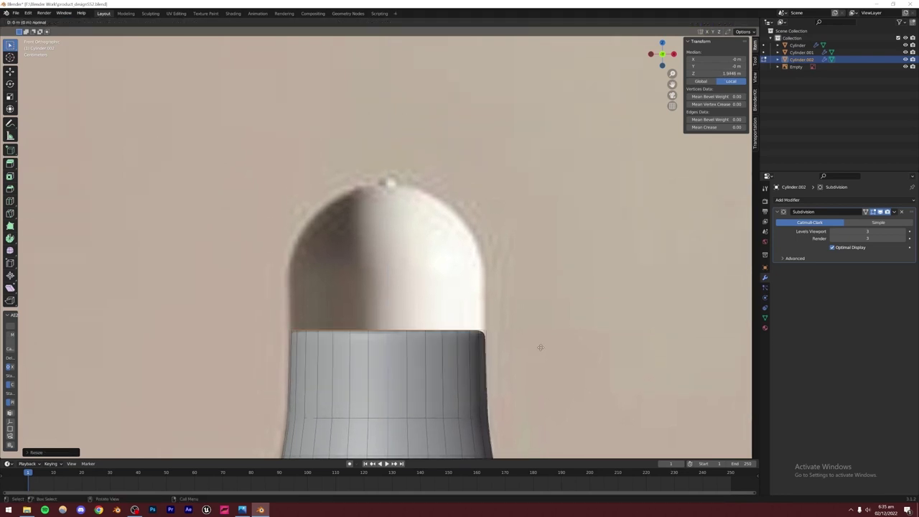
pyautogui.click(537, 286)
pyautogui.press('s')
pyautogui.click(539, 285)
pyautogui.press('e')
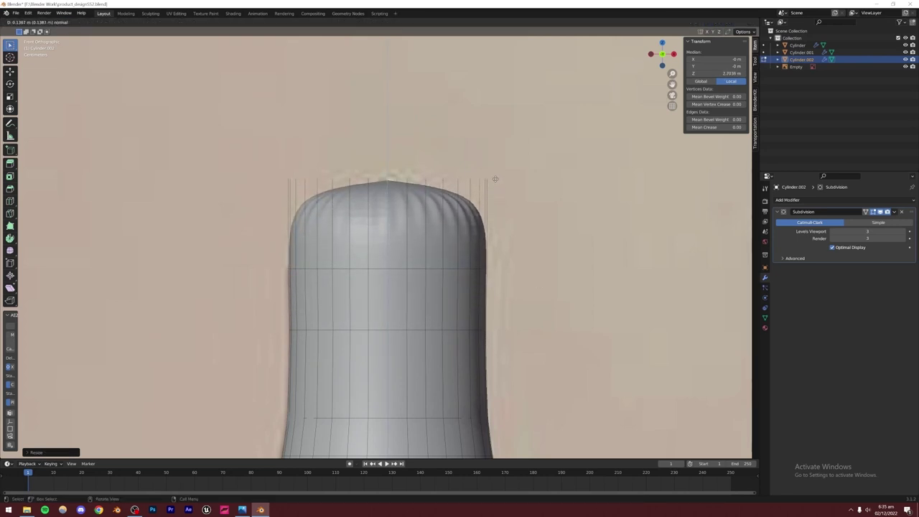
pyautogui.click(494, 186)
pyautogui.press('s')
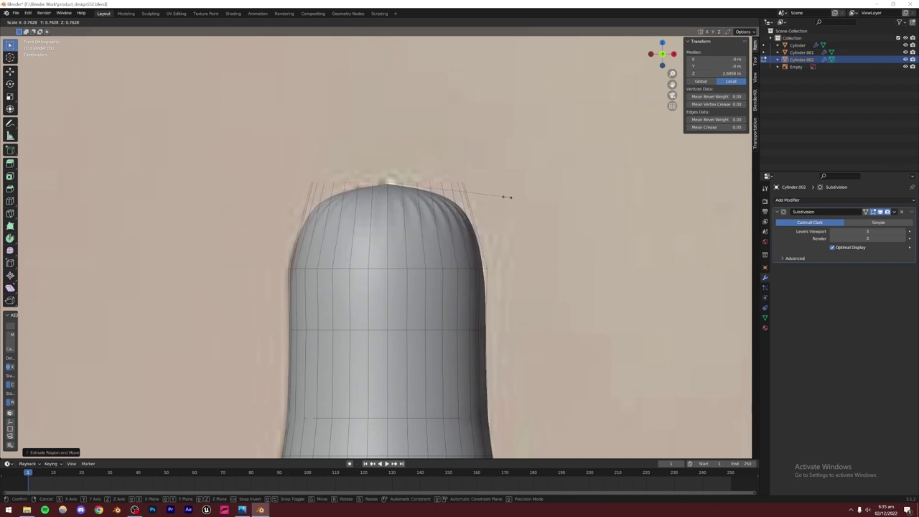
pyautogui.click(510, 196)
# - Inset the bulb's top face almost to its centre to smooth the creased dome
pyautogui.moveTo(510, 196); pyautogui.dragTo(457, 248, button='middle')
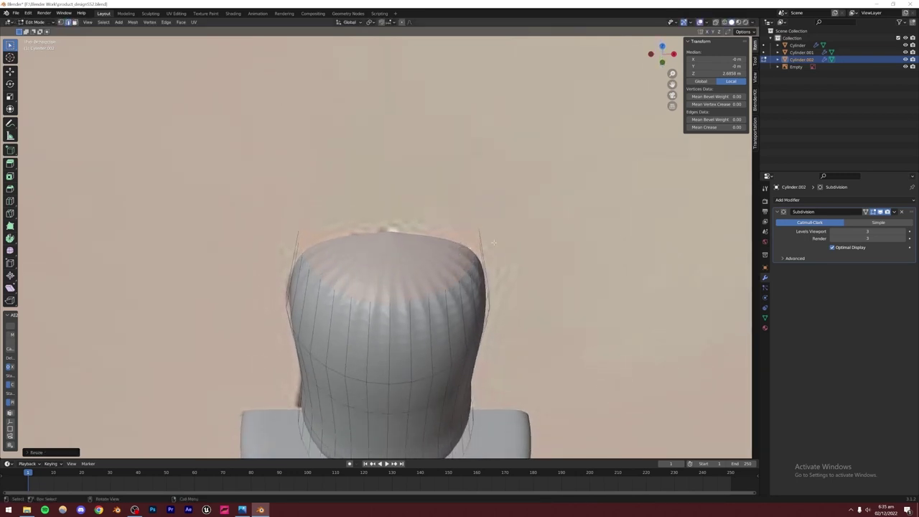
pyautogui.scroll(-5, 461, 333)
pyautogui.moveTo(429, 345); pyautogui.dragTo(381, 314, button='middle')
pyautogui.scroll(4, 386, 323)
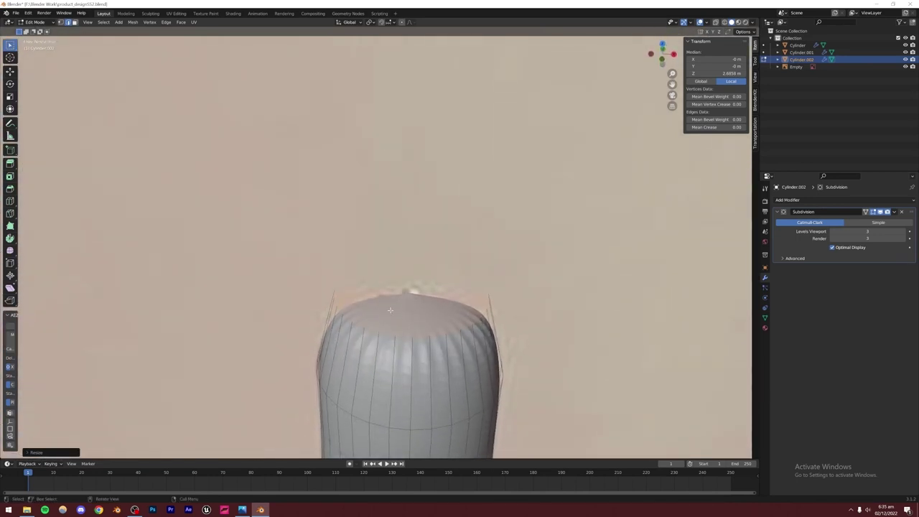
pyautogui.press('i')
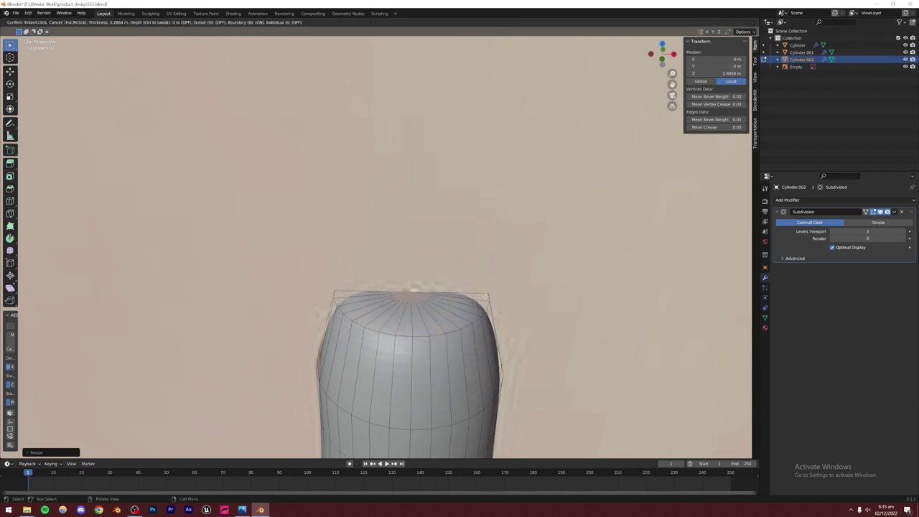
pyautogui.click(473, 293)
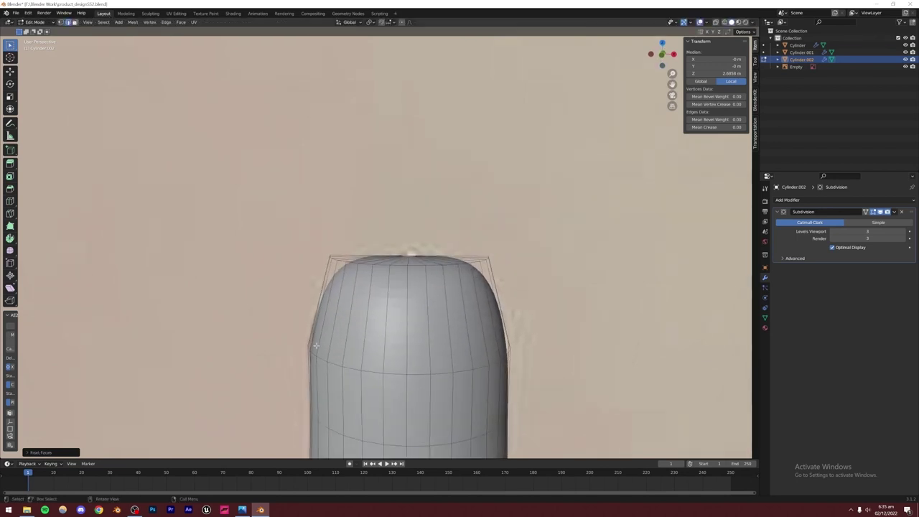
# - Check the dome in Object Mode, and inset the small central face on the bulb's top slightly once more
pyautogui.press('Tab')
pyautogui.moveTo(357, 335); pyautogui.dragTo(444, 331, button='middle')
pyautogui.press('Tab')
pyautogui.press('i')
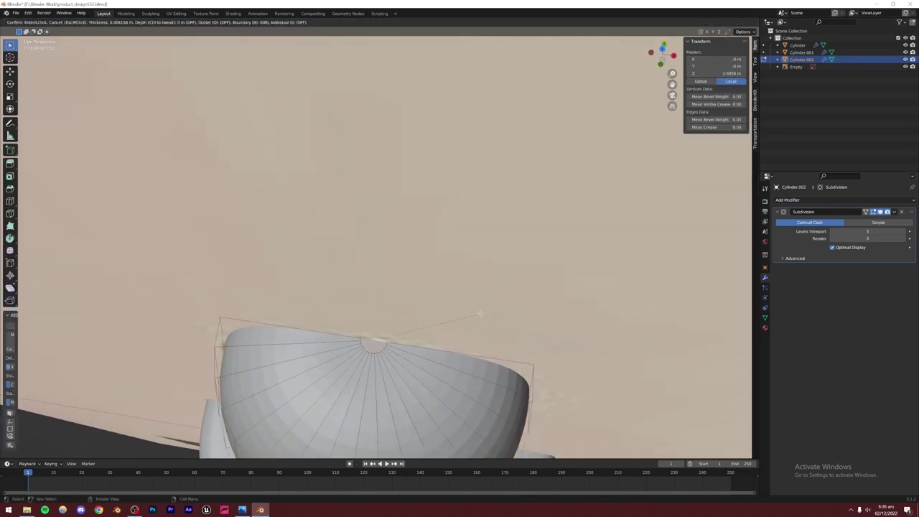
pyautogui.click(476, 313)
# - Examine the bulb's overall shape in Object Mode and compare its lower rim with the reference in front view
pyautogui.press('Tab')
pyautogui.scroll(-3, 402, 337)
pyautogui.moveTo(389, 343); pyautogui.dragTo(402, 320, button='middle')
pyautogui.scroll(-4, 382, 299)
pyautogui.moveTo(414, 357)
pyautogui.keyDown('shift'); pyautogui.mouseDown(button='middle')
pyautogui.moveTo(414, 307)
pyautogui.moveTo(316, 326)
pyautogui.moveTo(412, 355)
pyautogui.mouseUp(button='middle'); pyautogui.keyUp('shift')
pyautogui.scroll(2, 413, 356)
pyautogui.scroll(3, 413, 323)
pyautogui.press('Tab')
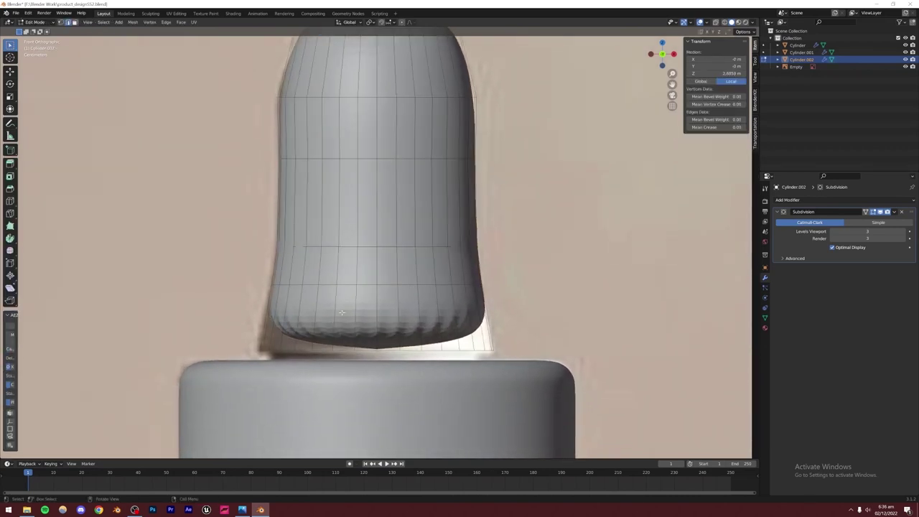
# - Add a loop cut to the bulb's lowest section and slide it down close to the rim, at about 0.89
pyautogui.scroll(2, 342, 312)
pyautogui.keyDown('alt'); pyautogui.click(316, 283); pyautogui.keyUp('alt')
pyautogui.press('g')
pyautogui.press('g')
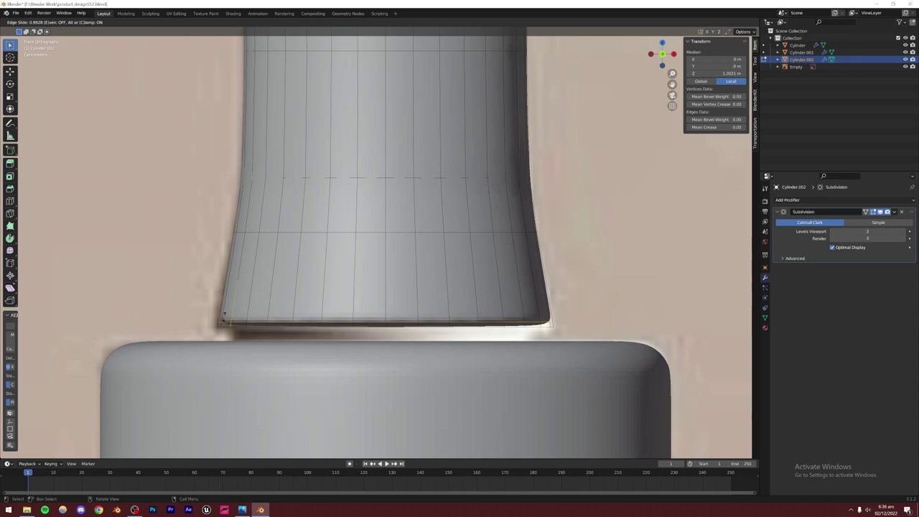
pyautogui.click(224, 320)
# - Inset the bulb's bottom face and scale the inset face to about 0.97 to sharpen the lower rim
pyautogui.moveTo(265, 334)
pyautogui.mouseDown(button='middle')
pyautogui.moveTo(268, 349)
pyautogui.moveTo(270, 327)
pyautogui.mouseUp(button='middle')
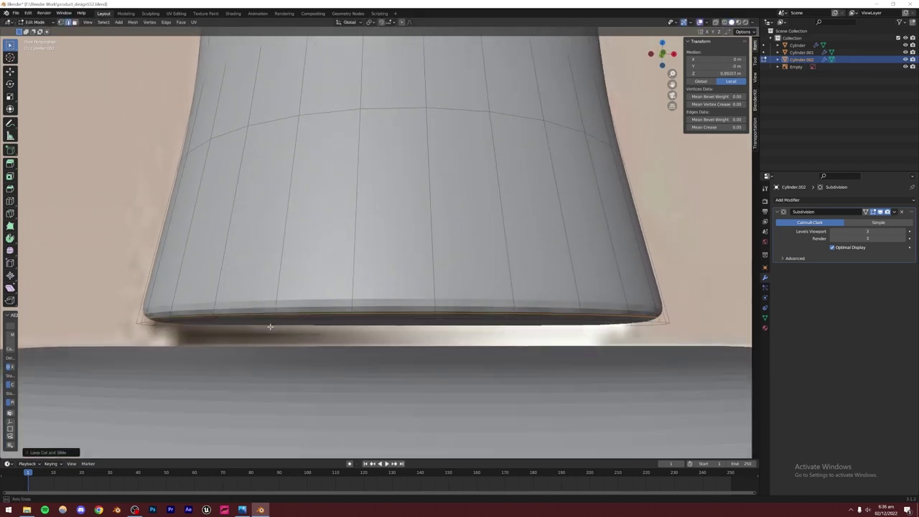
pyautogui.click(75, 23)
pyautogui.click(375, 323)
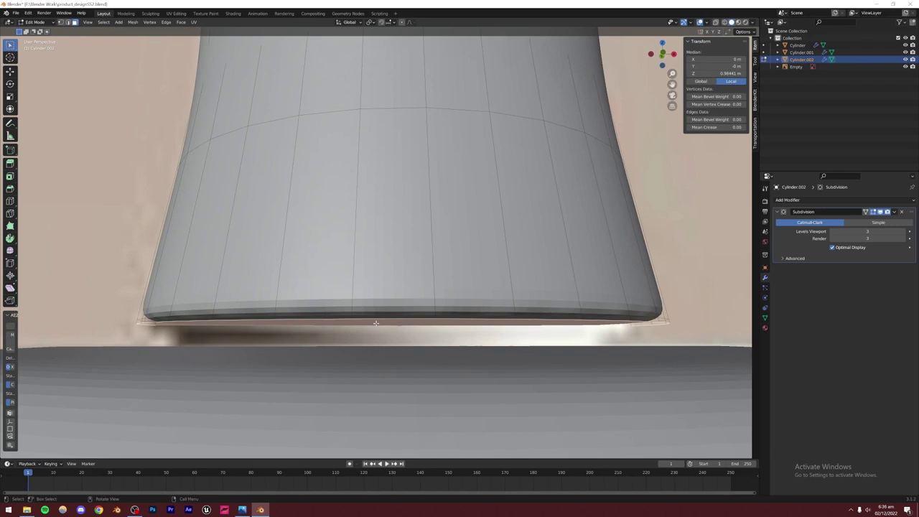
pyautogui.press('i')
pyautogui.click(537, 275)
pyautogui.keyDown('alt'); pyautogui.moveTo(537, 275); pyautogui.dragTo(468, 260, button='middle'); pyautogui.keyUp('alt')
pyautogui.scroll(2, 453, 304)
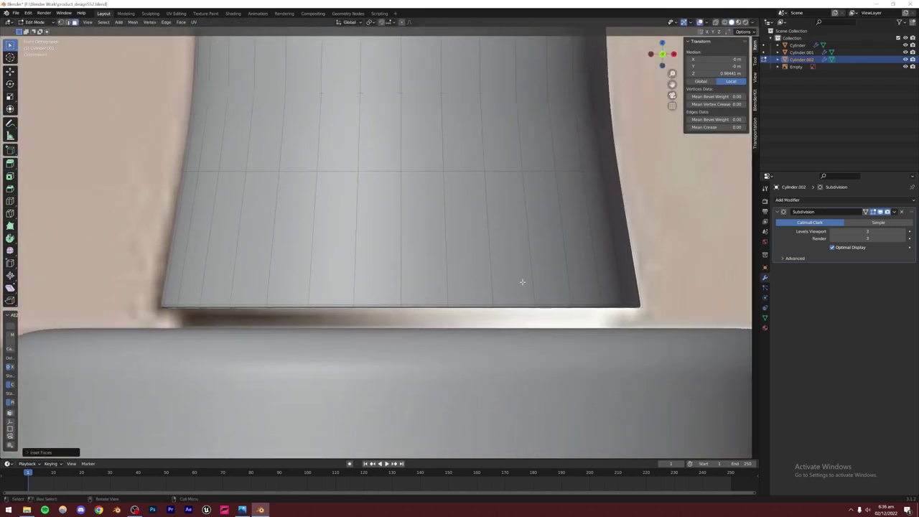
pyautogui.press('s')
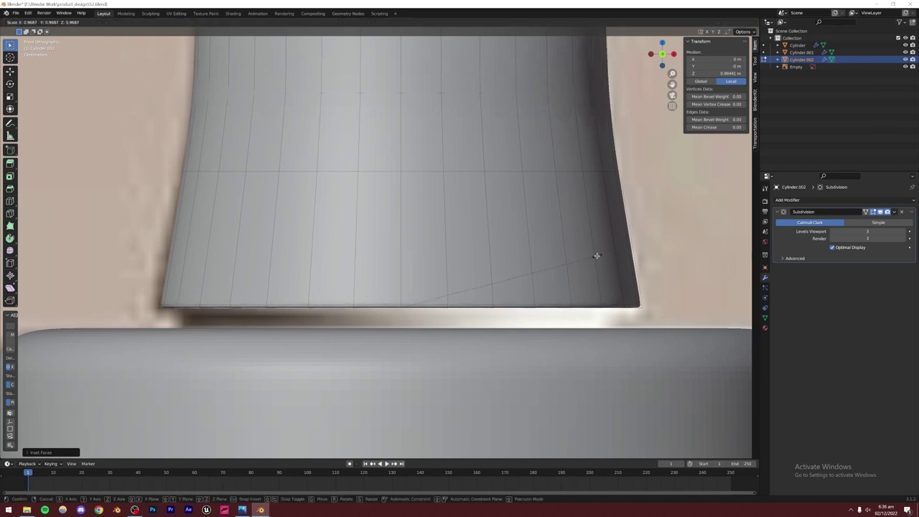
pyautogui.click(594, 255)
# - Check the sharpened lower rim in Object Mode from an angle and in front view
pyautogui.press('Tab')
pyautogui.scroll(-10, 215, 312)
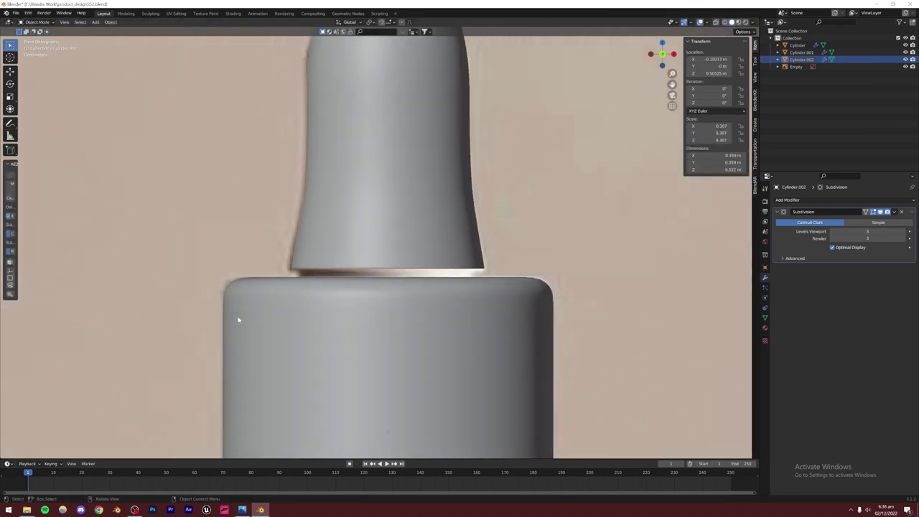
pyautogui.click(514, 313)
pyautogui.moveTo(436, 281); pyautogui.dragTo(277, 308, button='middle')
pyautogui.scroll(2, 431, 301)
pyautogui.press('KP_1')
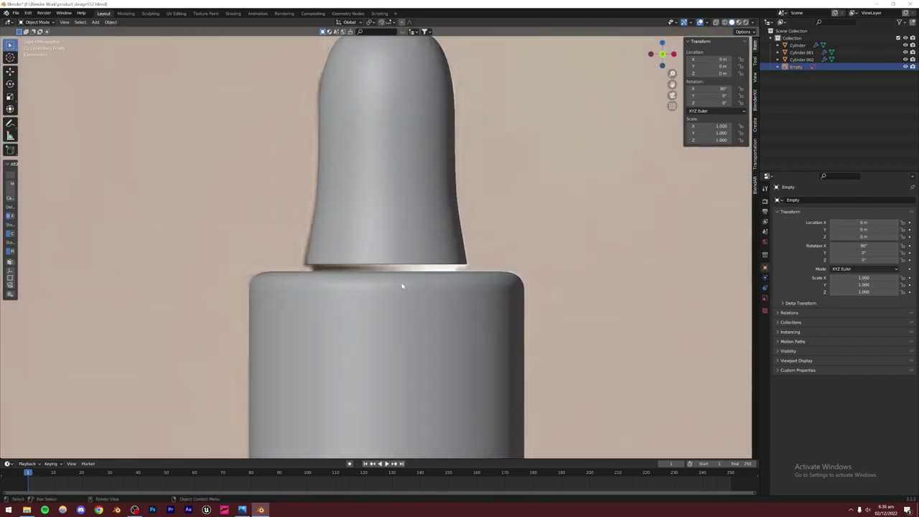
# - Slide the edge loop just above the bulb's lower rim up by about 0.09 to soften the rim
pyautogui.scroll(4, 378, 246)
pyautogui.click(378, 246)
pyautogui.press('Tab')
pyautogui.scroll(3, 263, 272)
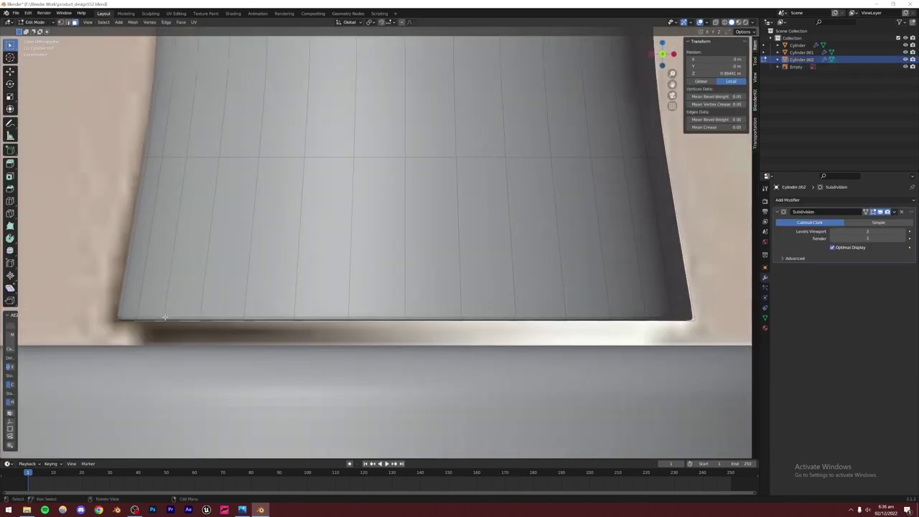
pyautogui.click(69, 22)
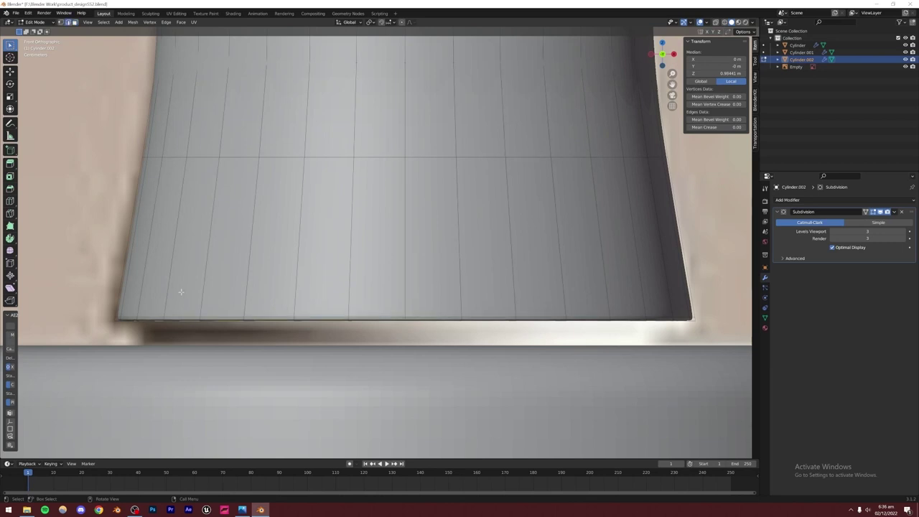
pyautogui.keyDown('alt'); pyautogui.click(175, 317); pyautogui.keyUp('alt')
pyautogui.press('g')
pyautogui.press('g')
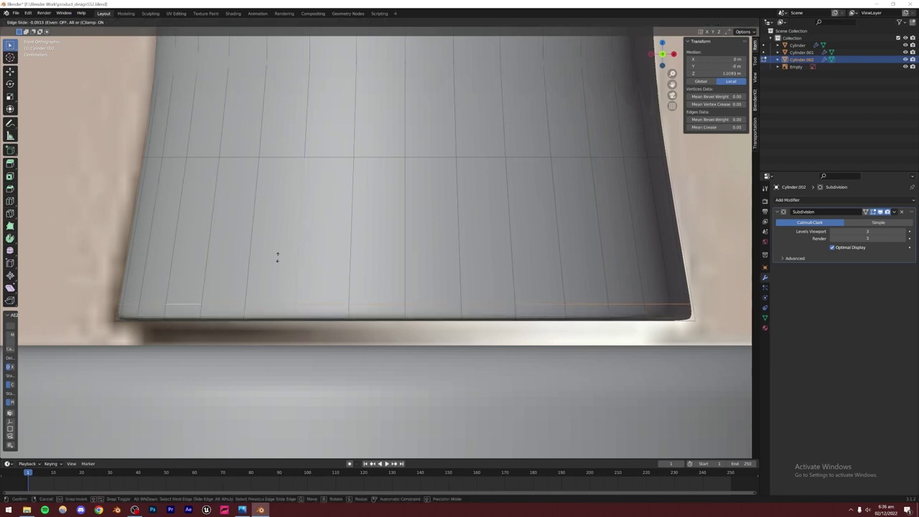
pyautogui.click(277, 256)
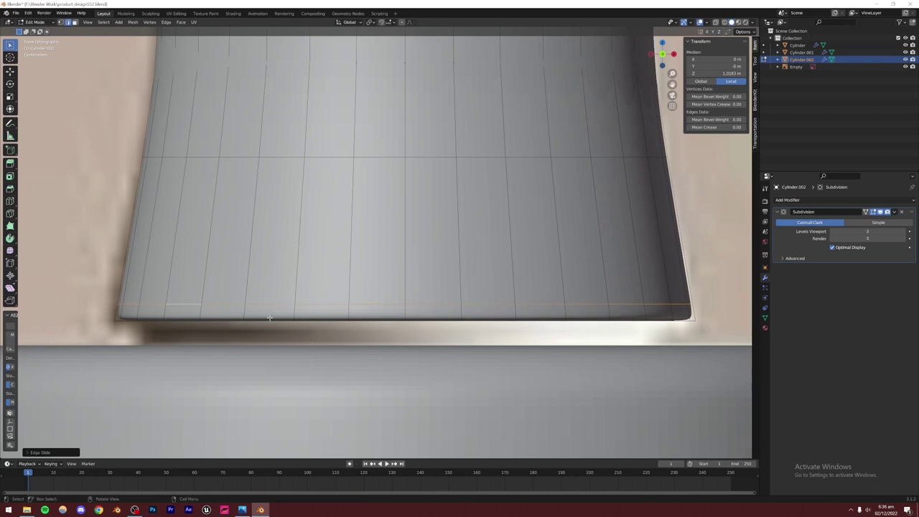
pyautogui.press('Tab')
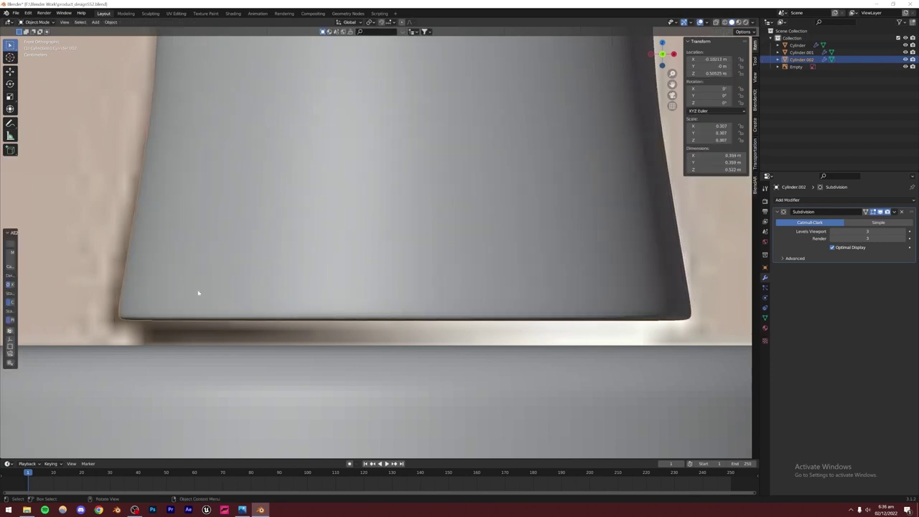
# - Compare the bulb's outline and the gap between bulb and cap with the reference in front view
pyautogui.scroll(-9, 277, 295)
pyautogui.click(521, 262)
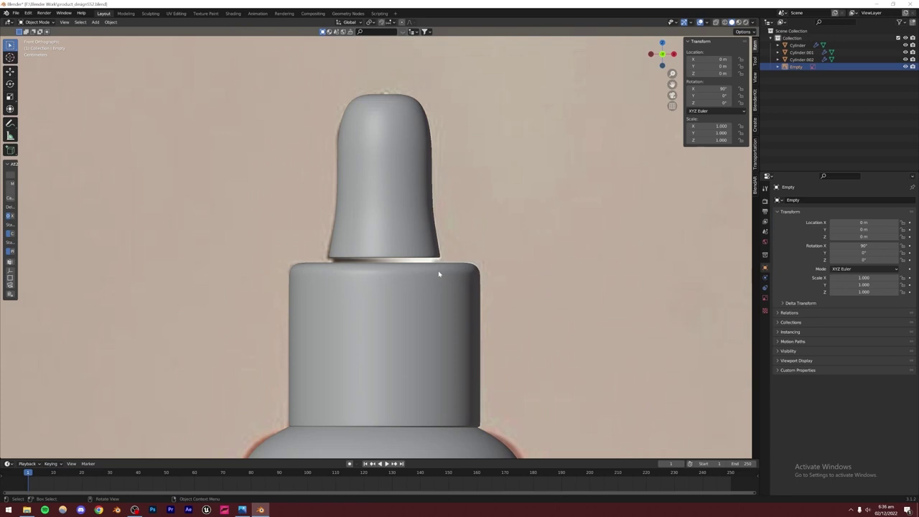
pyautogui.scroll(2, 424, 263)
pyautogui.scroll(2, 381, 242)
pyautogui.scroll(-5, 361, 261)
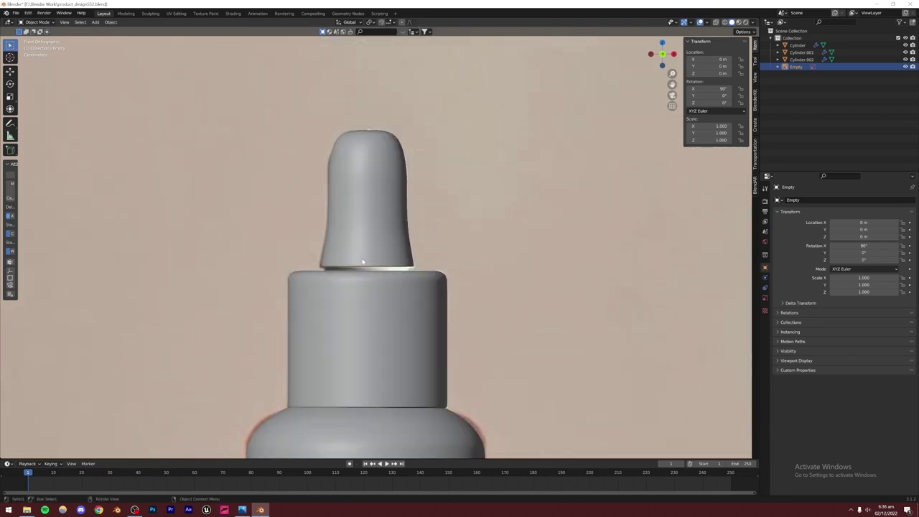
pyautogui.scroll(-2, 363, 262)
pyautogui.scroll(5, 352, 294)
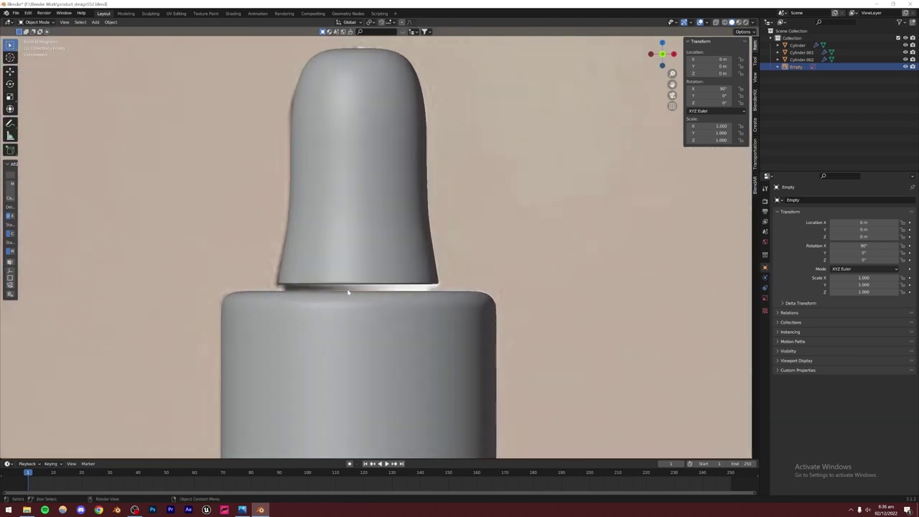
pyautogui.scroll(3, 317, 286)
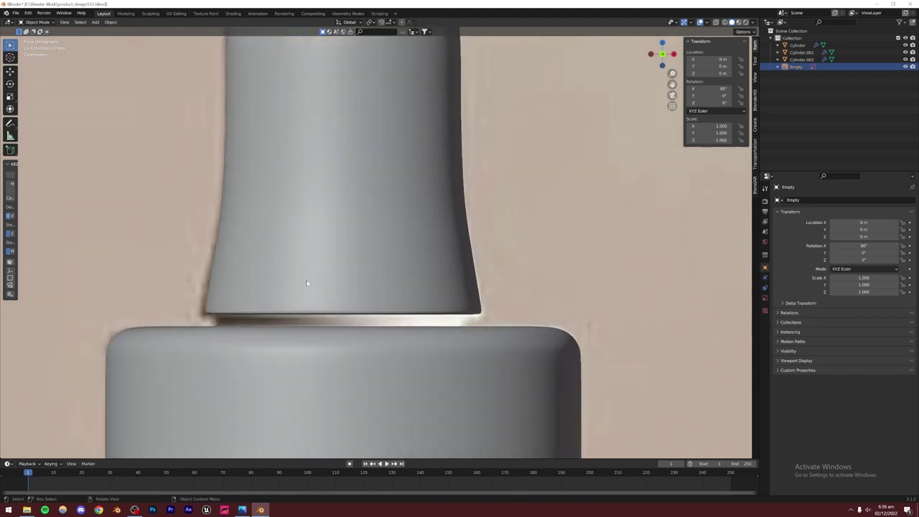
pyautogui.scroll(-2, 307, 283)
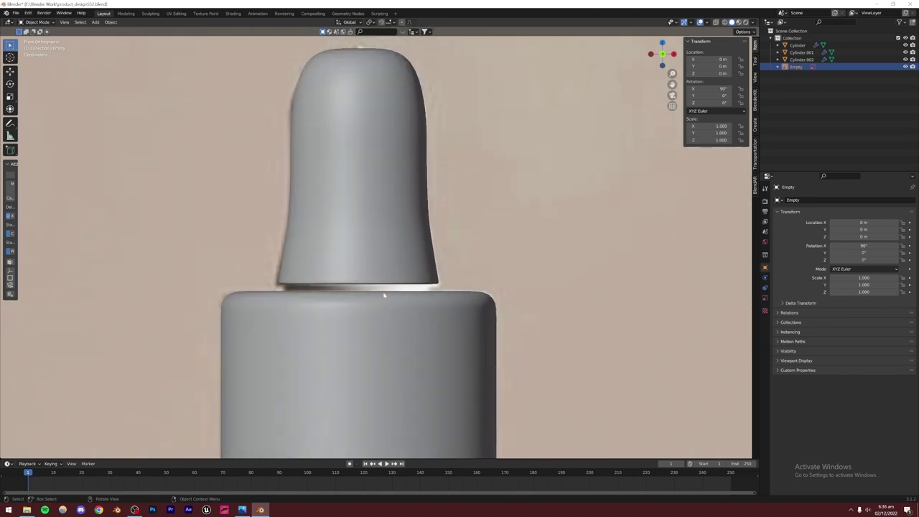
# - Duplicate the cap about 0.25 m upward along Z and scale the copy to about 0.5 as a neck under the bulb
pyautogui.click(373, 328)
pyautogui.scroll(-1, 374, 322)
pyautogui.scroll(1, 374, 321)
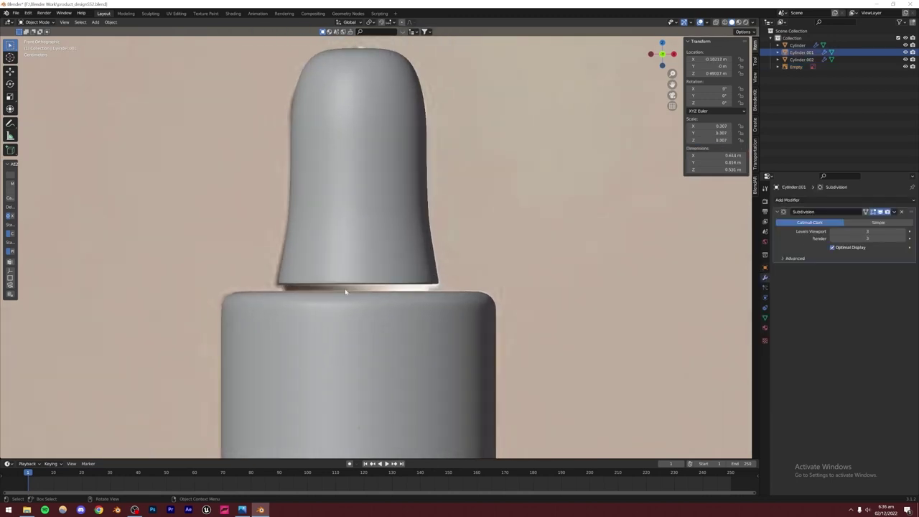
pyautogui.scroll(-2, 400, 292)
pyautogui.scroll(-1, 496, 306)
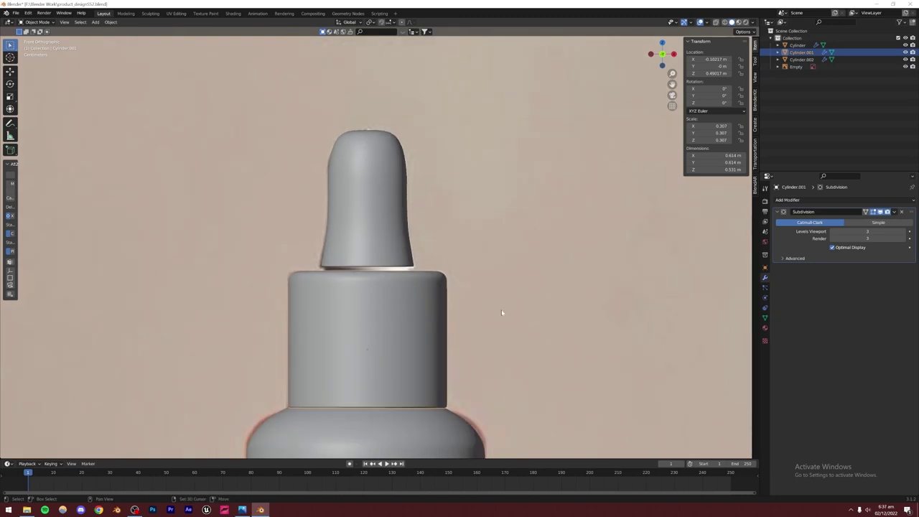
pyautogui.hotkey('shift', 'd')
pyautogui.press('z')
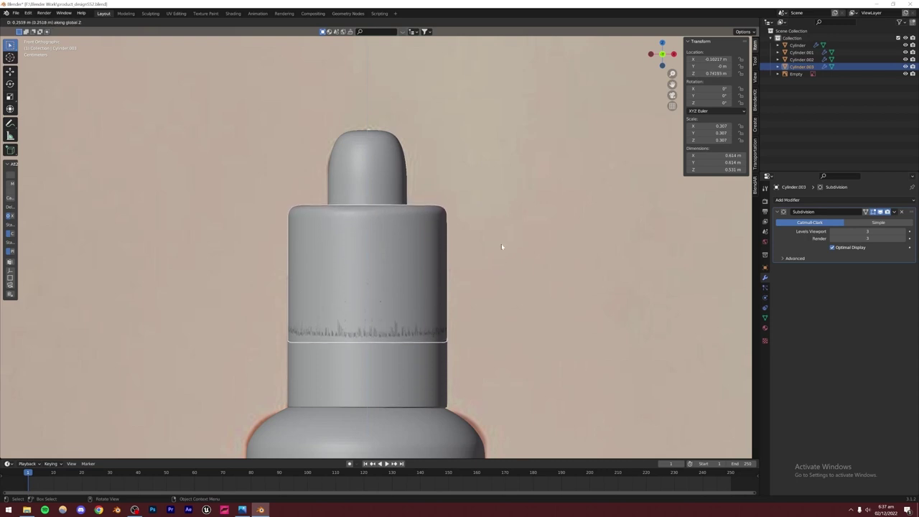
pyautogui.click(501, 244)
pyautogui.press('s')
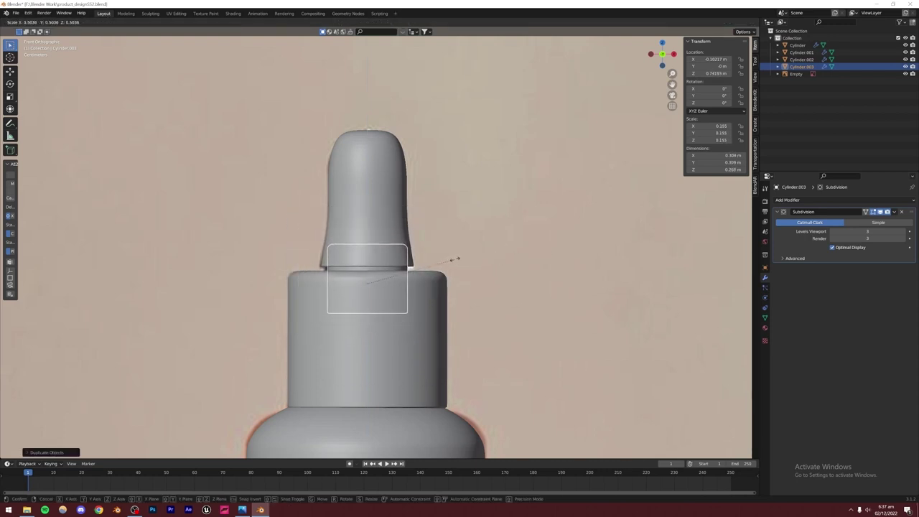
pyautogui.click(454, 259)
# - Enlarge the neck cylinder by about 1.03 and shift it slightly along X to match the reference gap
pyautogui.scroll(4, 416, 276)
pyautogui.scroll(1, 417, 266)
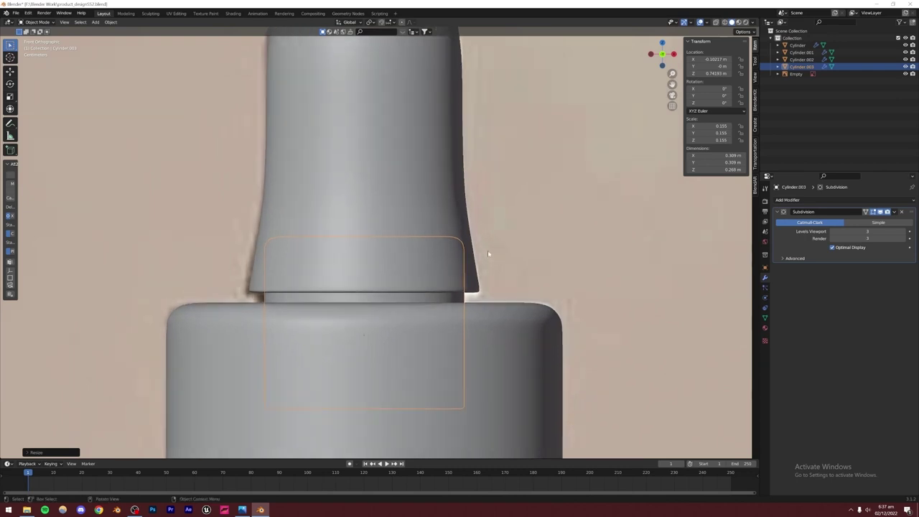
pyautogui.press('s')
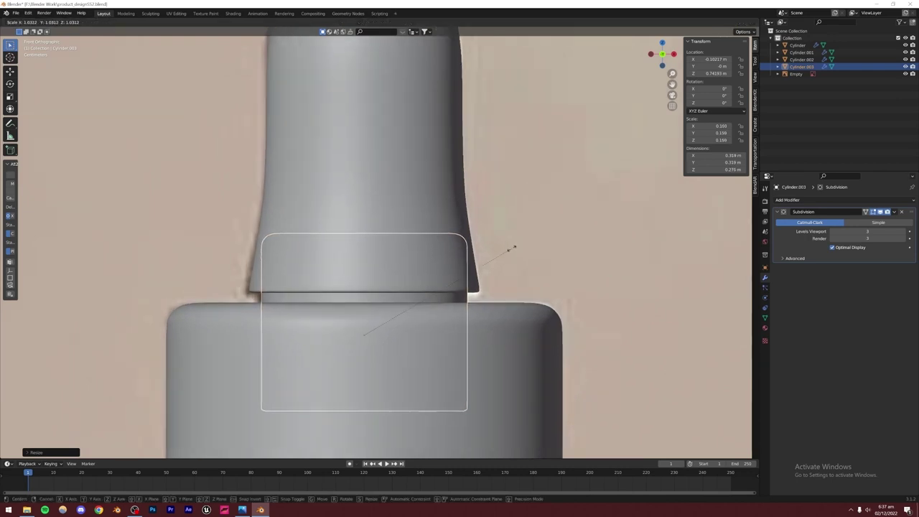
pyautogui.click(511, 248)
pyautogui.press('g')
pyautogui.press('x')
pyautogui.click(464, 201)
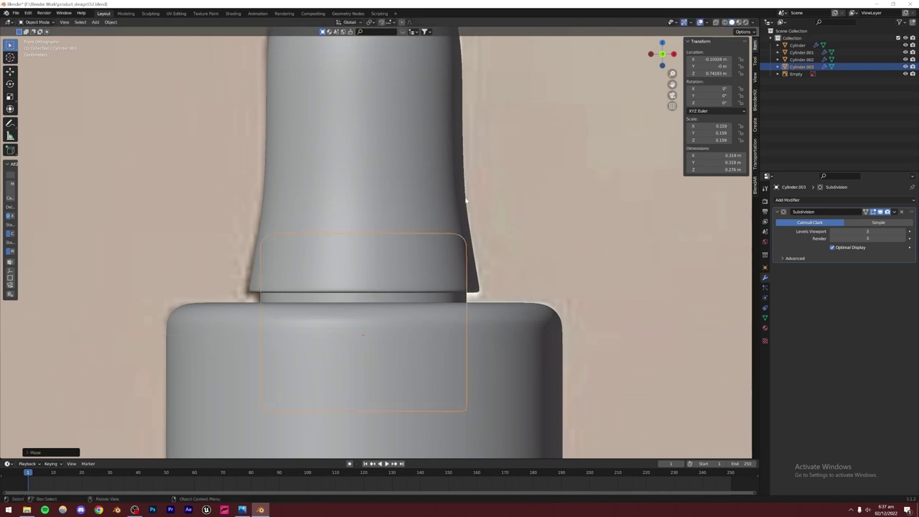
# - Examine the assembled body, cap, neck and bulb from an angle and in front view
pyautogui.click(500, 254)
pyautogui.scroll(-7, 498, 255)
pyautogui.moveTo(463, 267); pyautogui.dragTo(336, 282, button='middle')
pyautogui.scroll(-4, 418, 260)
pyautogui.press('KP_1')
pyautogui.scroll(4, 376, 246)
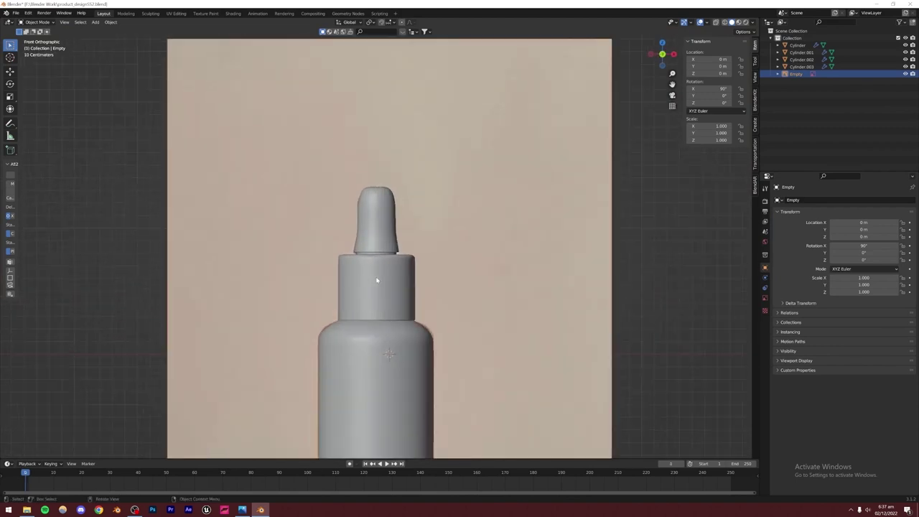
pyautogui.scroll(-3, 377, 251)
pyautogui.scroll(4, 383, 275)
# - Try narrowing the cap's entire mesh to about 0.85 in Edit Mode with the Z axis locked
pyautogui.click(353, 239)
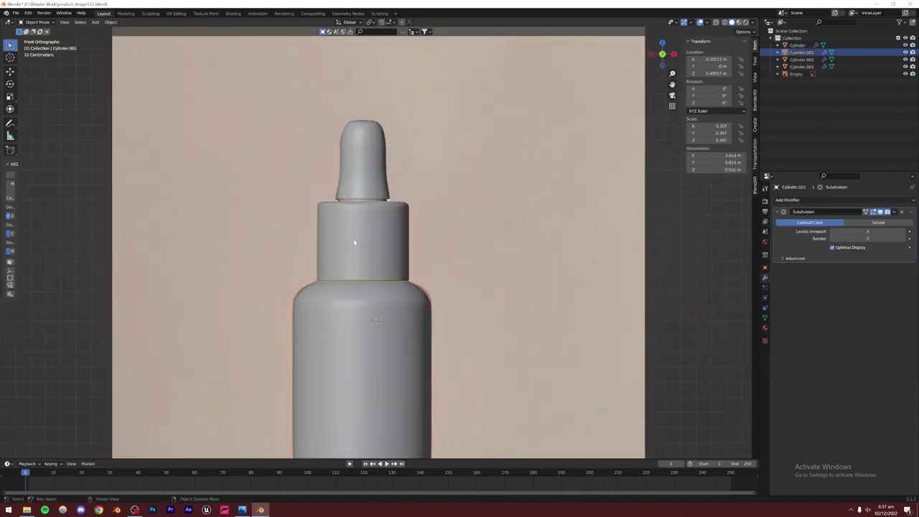
pyautogui.scroll(3, 353, 242)
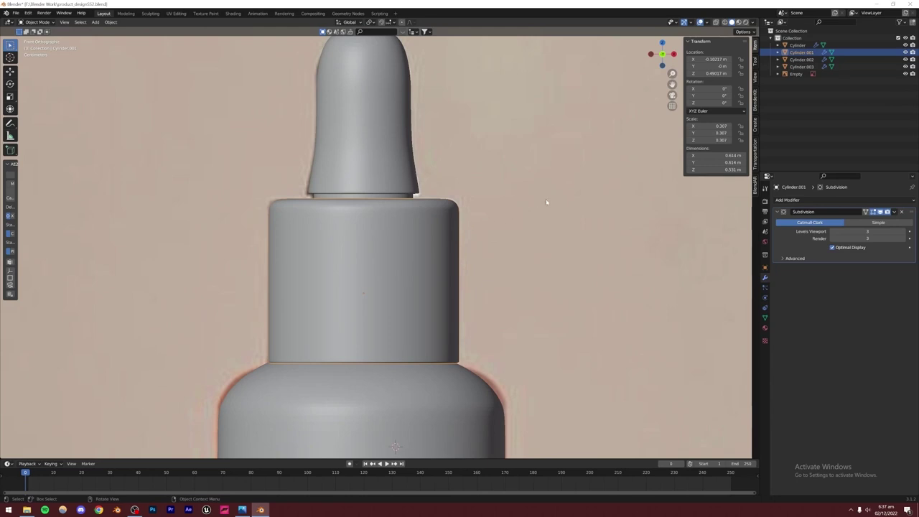
pyautogui.press('Tab')
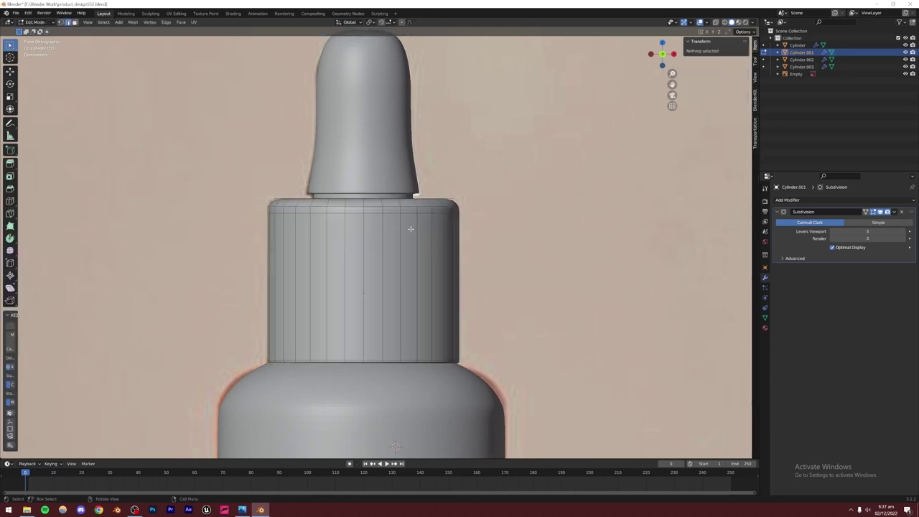
pyautogui.press('a')
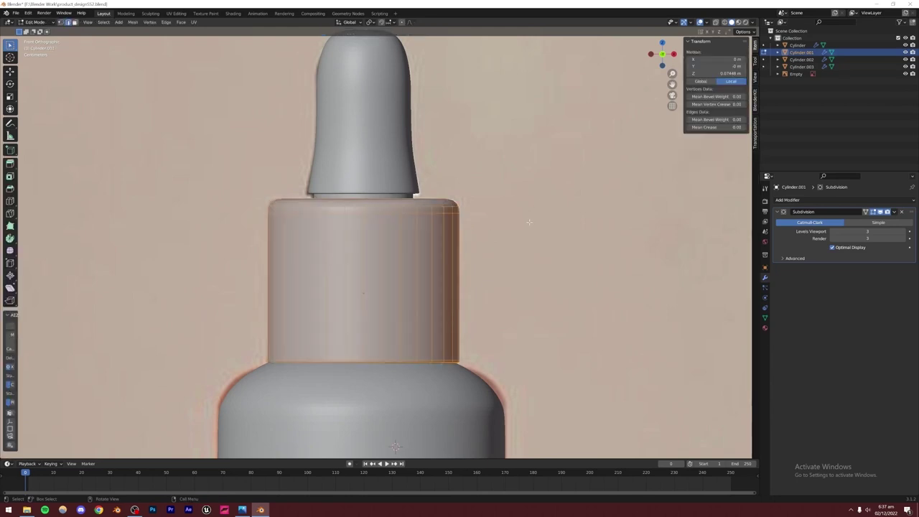
pyautogui.press('s')
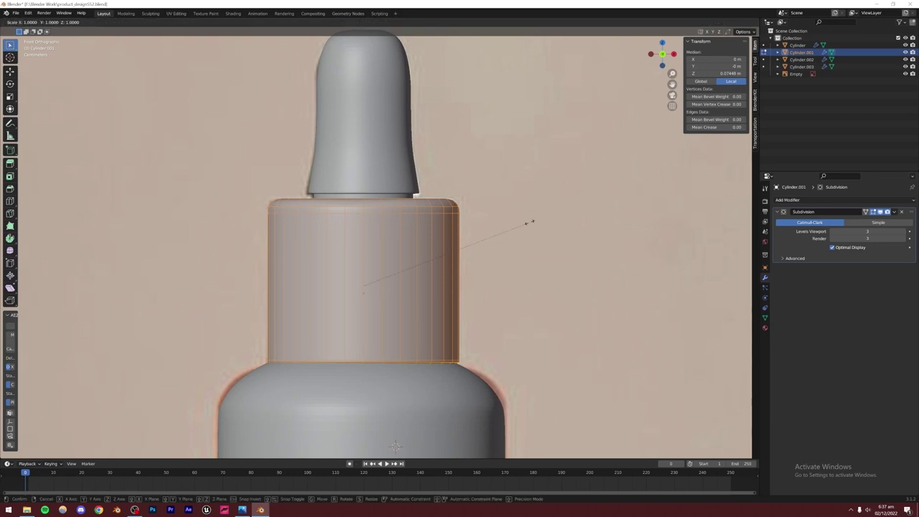
pyautogui.hotkey('shift', 'z')
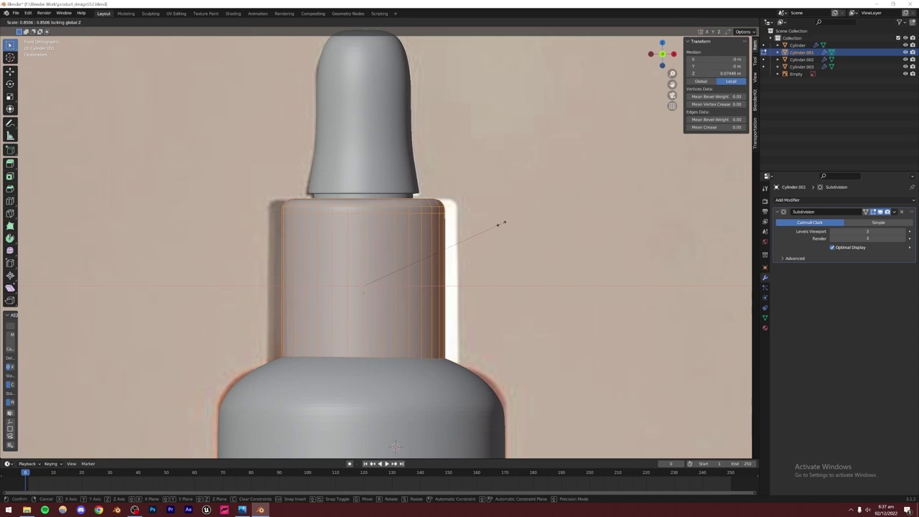
pyautogui.rightClick(501, 224)
# - Try widening the cap's mesh to about 1.4 with its height locked, viewed in perspective
pyautogui.moveTo(399, 216); pyautogui.dragTo(353, 250, button='middle')
pyautogui.scroll(-5, 395, 222)
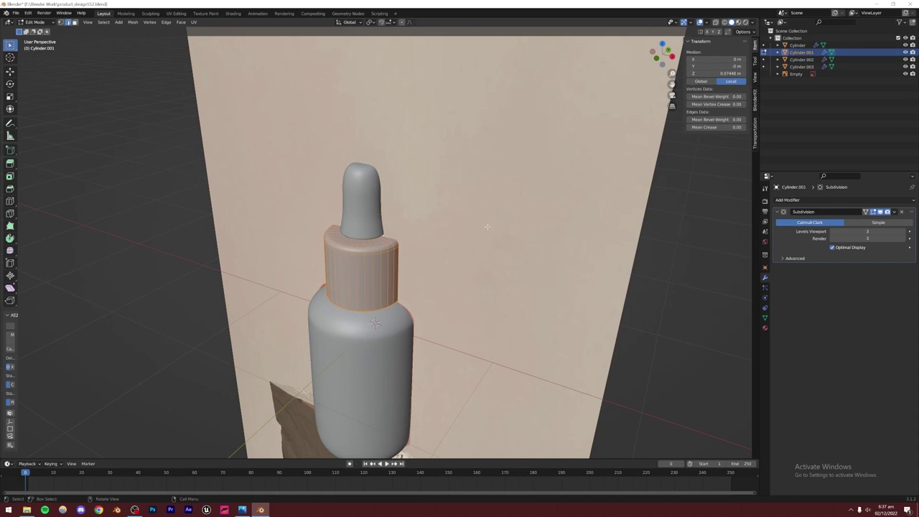
pyautogui.press('s')
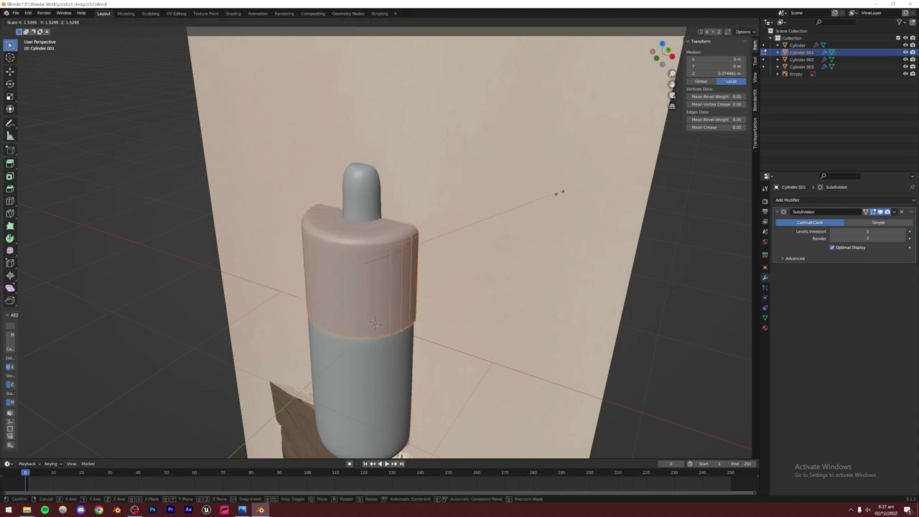
pyautogui.hotkey('shift', 'z')
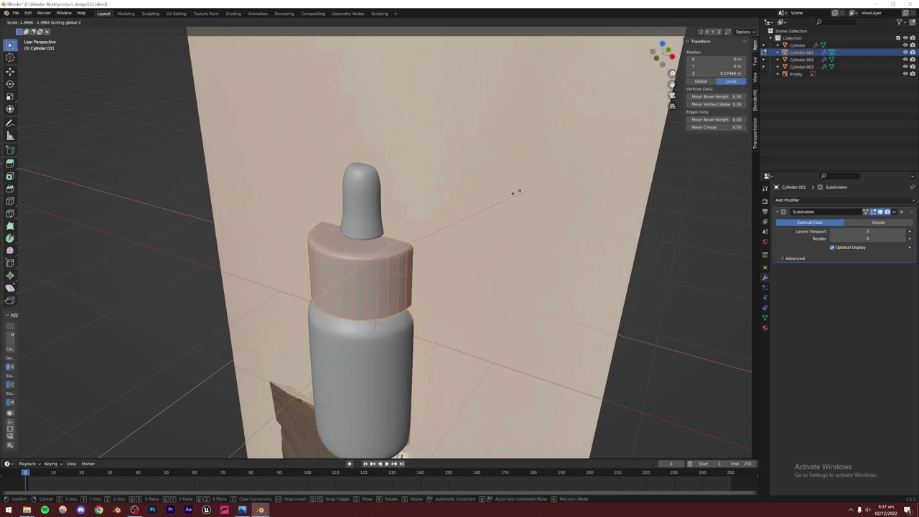
pyautogui.click(554, 175)
pyautogui.press('KP_1')
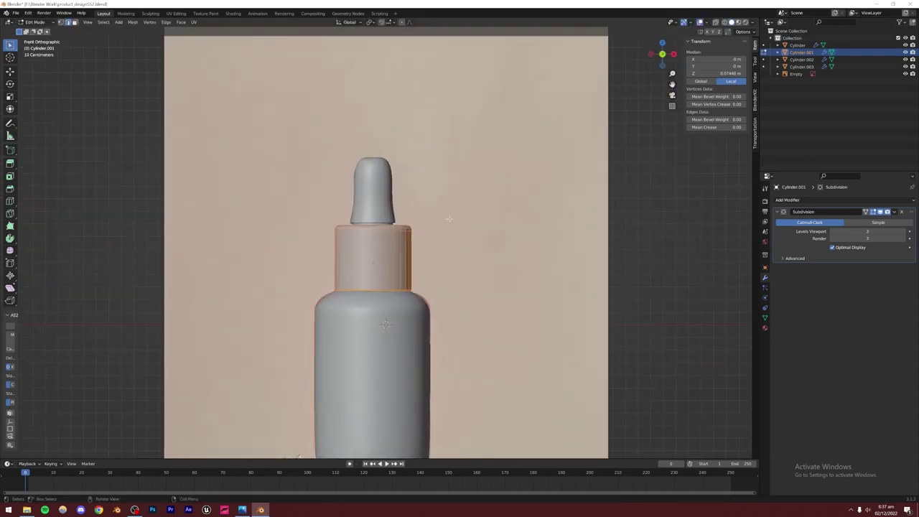
# - Narrow the cap's mesh to about 0.87 of its width in Edit Mode with its height locked
pyautogui.scroll(3, 521, 188)
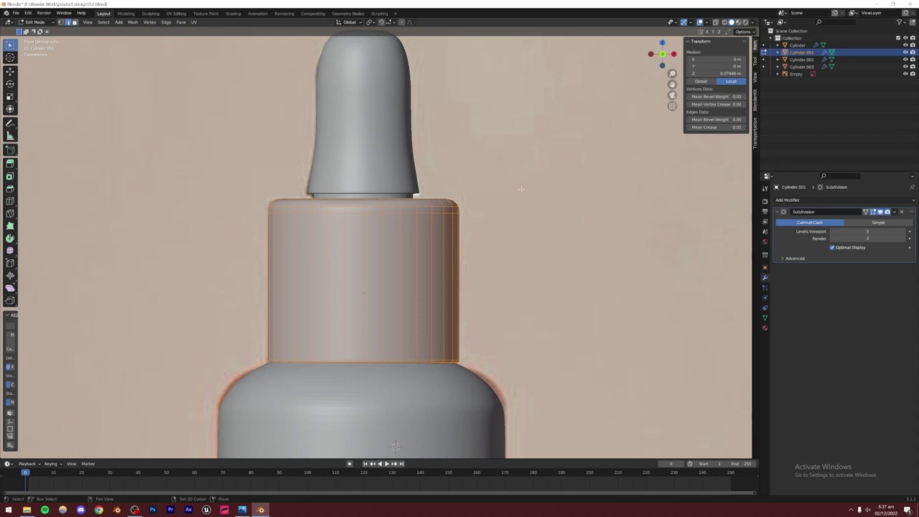
pyautogui.press('s')
pyautogui.hotkey('shift', 'z')
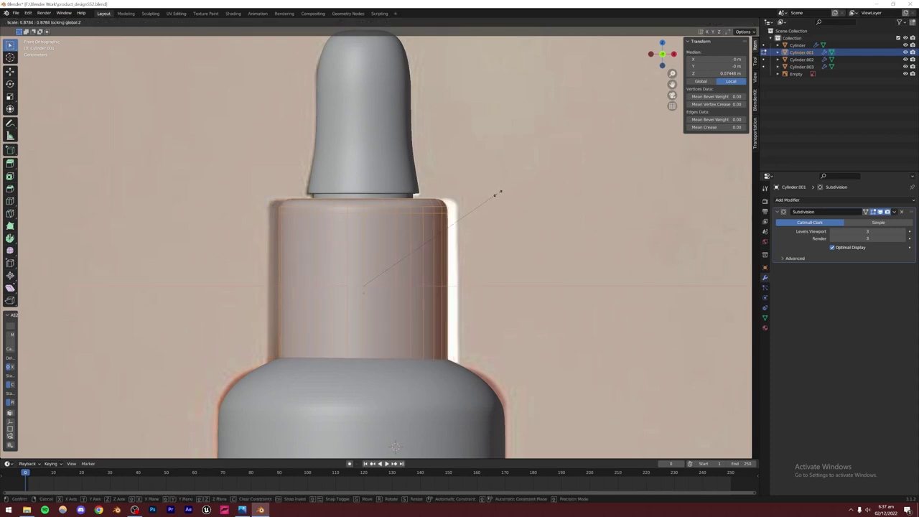
pyautogui.click(492, 193)
pyautogui.scroll(-3, 491, 193)
pyautogui.press('Tab')
pyautogui.scroll(2, 473, 195)
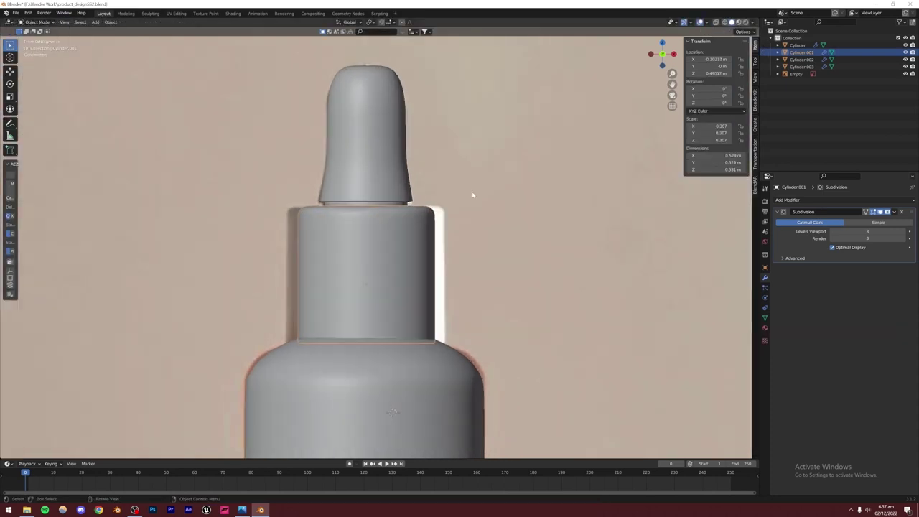
# - Lower the neck cylinder and dropper bulb together by about 0.009 m along Z, closer to the cap
pyautogui.scroll(3, 472, 194)
pyautogui.click(385, 223)
pyautogui.keyDown('shift'); pyautogui.click(375, 152); pyautogui.keyUp('shift')
pyautogui.press('g')
pyautogui.press('z')
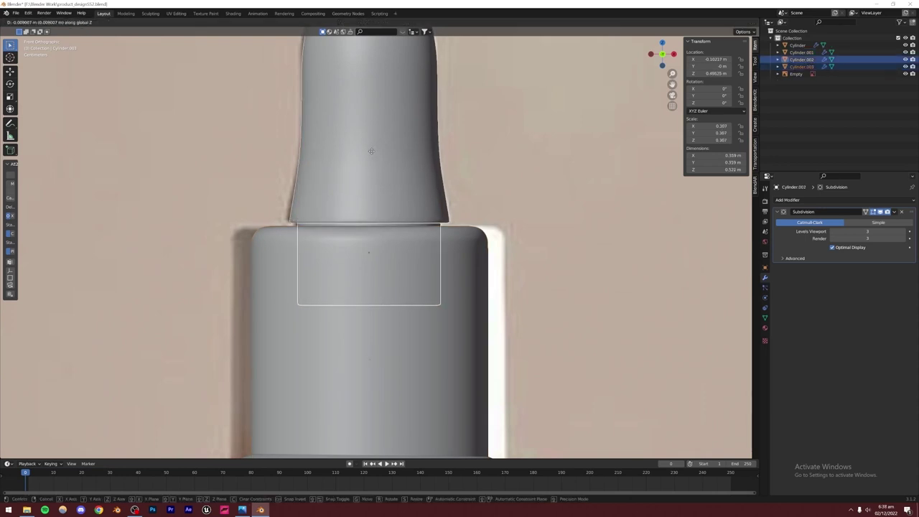
pyautogui.click(371, 153)
pyautogui.scroll(2, 365, 168)
pyautogui.scroll(-3, 368, 216)
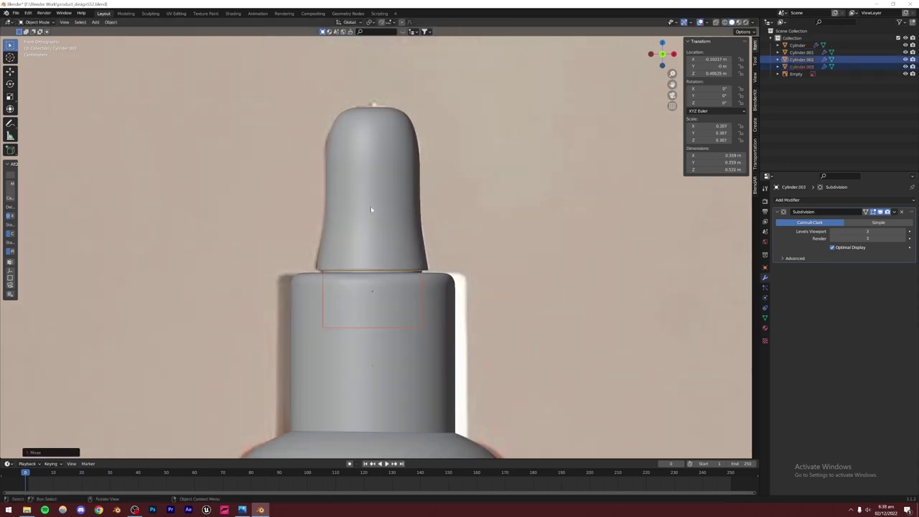
pyautogui.click(370, 204)
pyautogui.scroll(2, 371, 201)
pyautogui.click(364, 167)
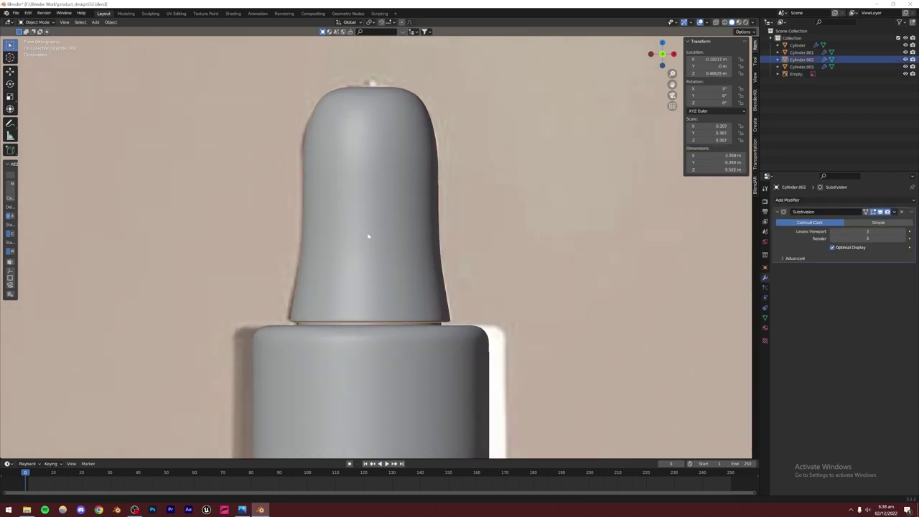
pyautogui.scroll(-10, 484, 209)
pyautogui.scroll(4, 384, 291)
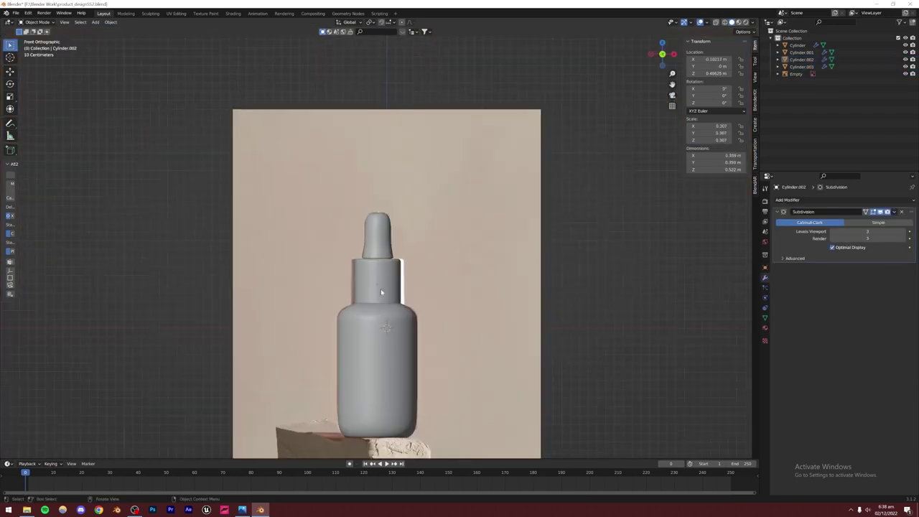
# - Lengthen the bottle body to about 1.76 m by moving its bottom vertices down along Z in see-through Edit Mode
pyautogui.keyDown('shift'); pyautogui.moveTo(384, 377); pyautogui.dragTo(375, 256, button='middle'); pyautogui.keyUp('shift')
pyautogui.click(381, 262)
pyautogui.keyDown('shift'); pyautogui.moveTo(399, 297); pyautogui.dragTo(413, 237, button='middle'); pyautogui.keyUp('shift')
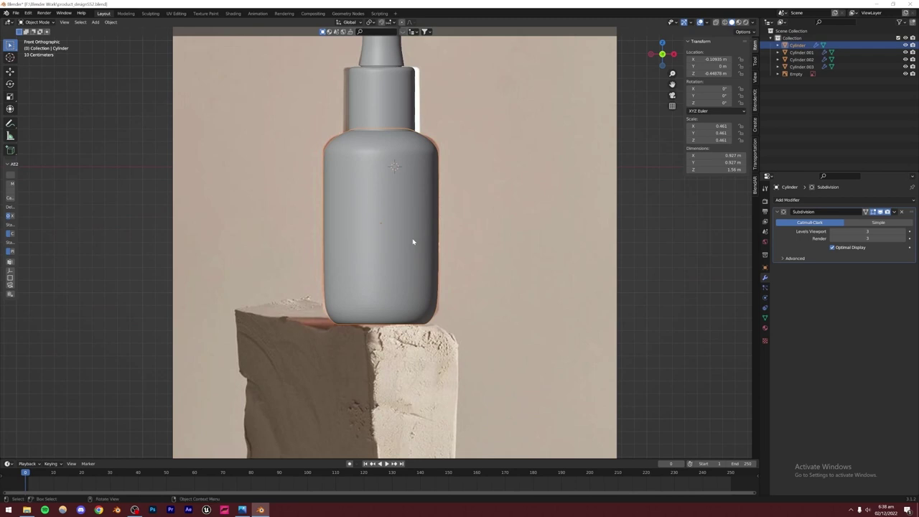
pyautogui.press('Tab')
pyautogui.hotkey('alt', 'z')
pyautogui.moveTo(491, 339); pyautogui.dragTo(294, 260)
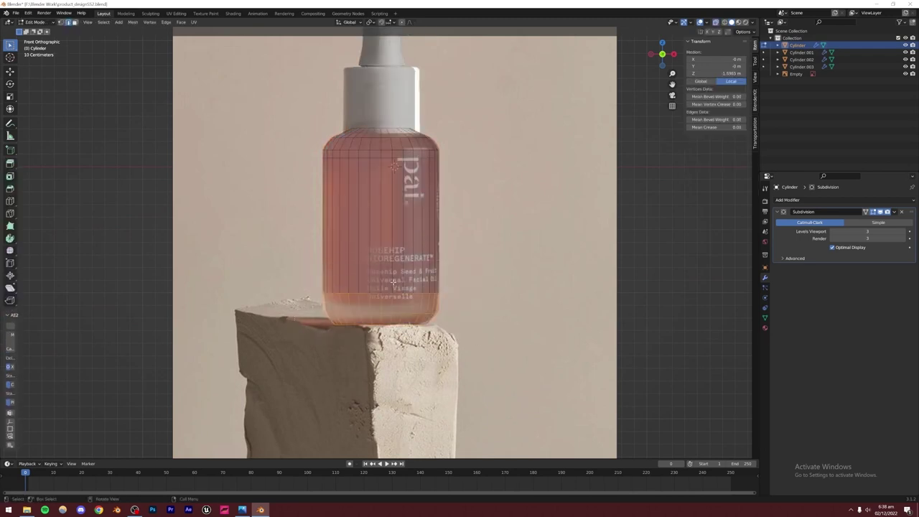
pyautogui.press('Tab')
pyautogui.press('Tab')
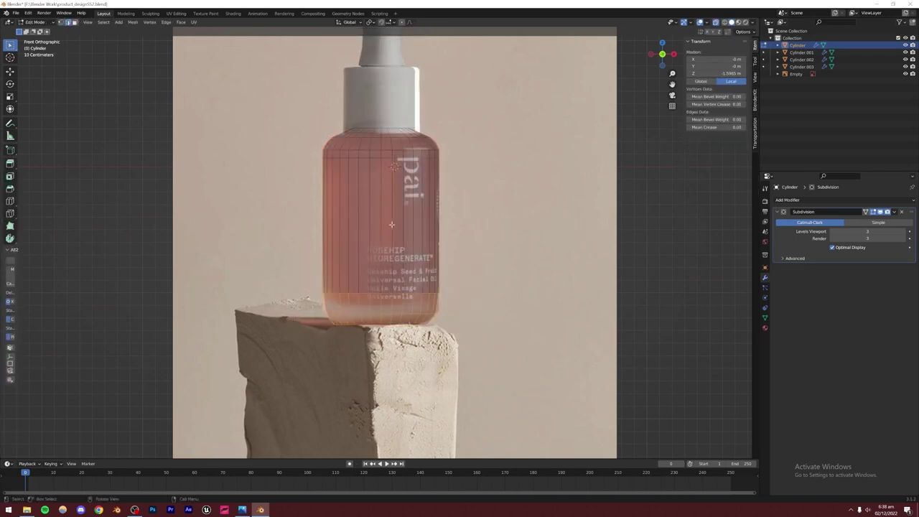
pyautogui.press('g')
pyautogui.press('z')
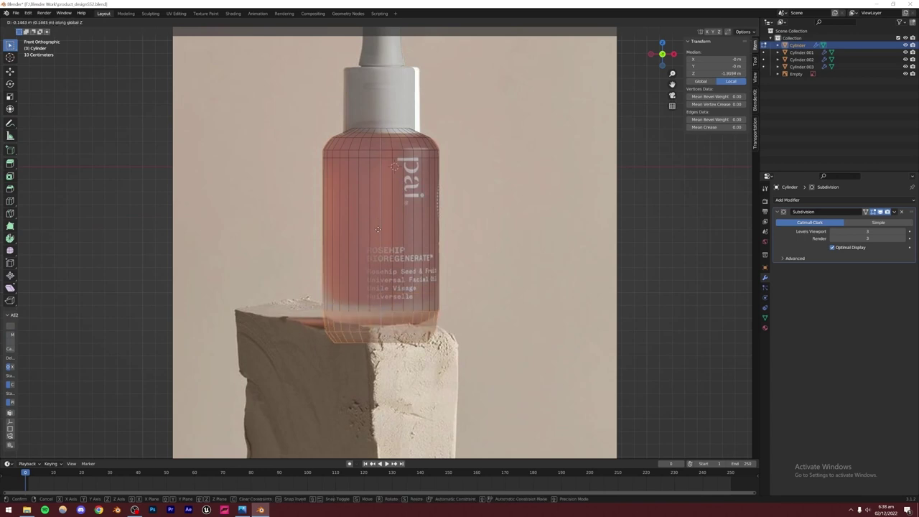
pyautogui.click(375, 236)
pyautogui.press('Tab')
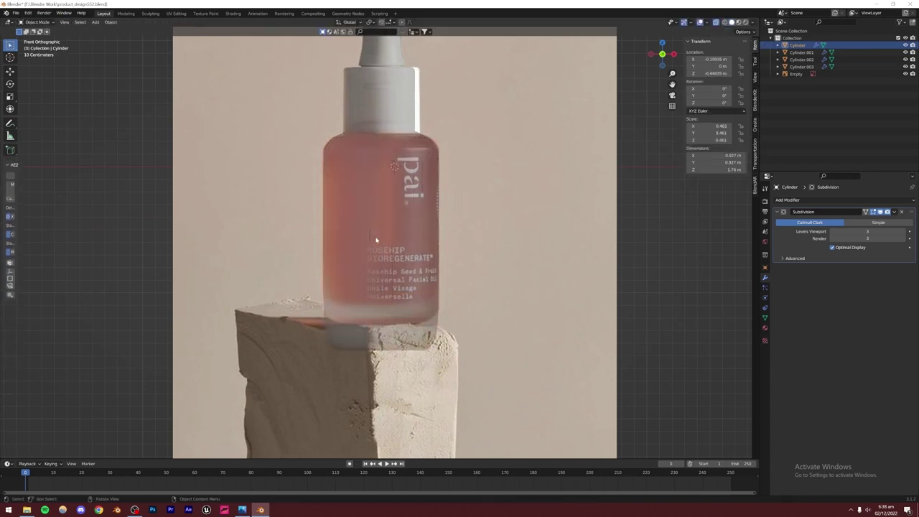
# - Save the Blender file and hide the reference image empty in the viewport
pyautogui.scroll(-5, 375, 240)
pyautogui.moveTo(375, 240); pyautogui.dragTo(361, 278, button='middle')
pyautogui.click(362, 278)
pyautogui.moveTo(424, 236)
pyautogui.mouseDown(button='middle')
pyautogui.moveTo(410, 191)
pyautogui.moveTo(403, 198)
pyautogui.moveTo(441, 178)
pyautogui.moveTo(411, 229)
pyautogui.mouseUp(button='middle')
pyautogui.hotkey('ctrl', 's')
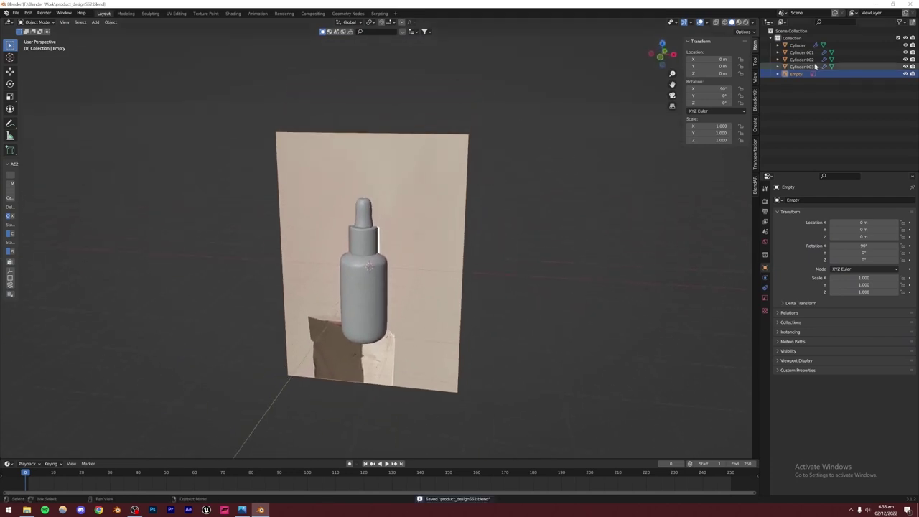
pyautogui.click(905, 74)
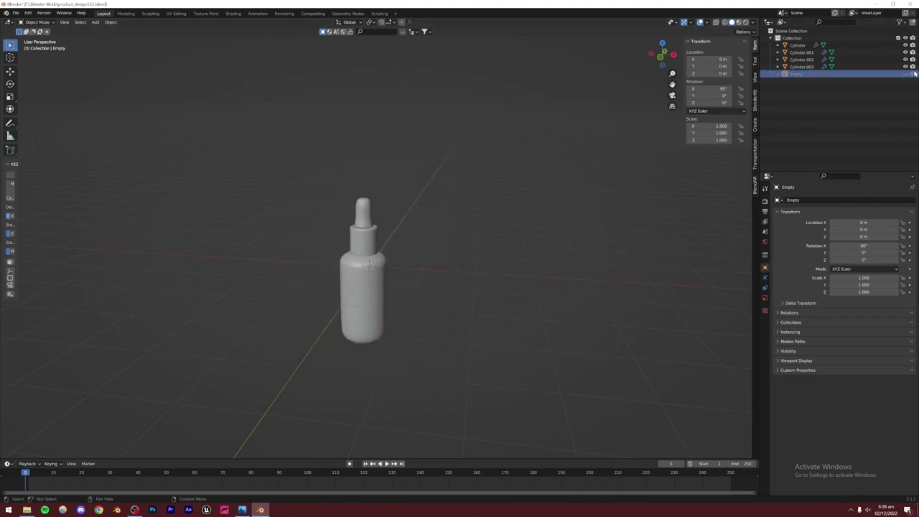
pyautogui.moveTo(381, 267); pyautogui.dragTo(403, 261, button='middle')
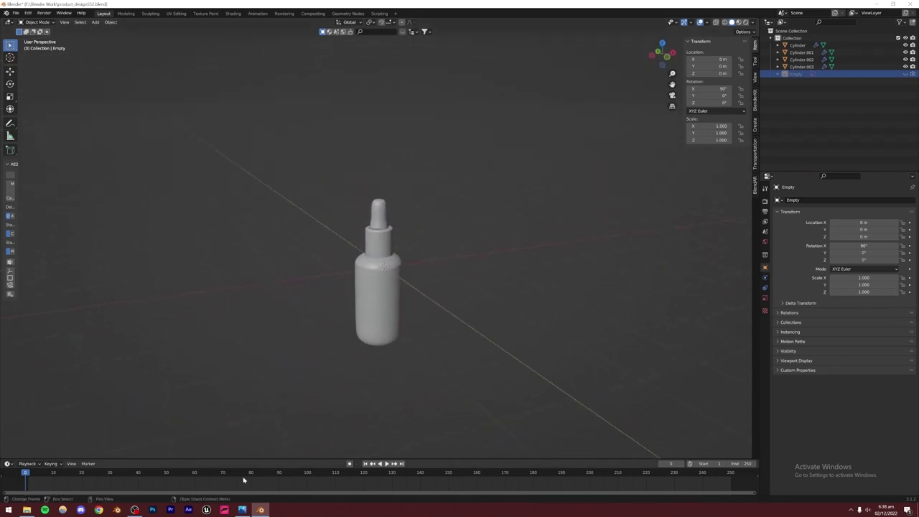
# - Consult the finished product render and add a mesh plane at the world origin
pyautogui.click(243, 510)
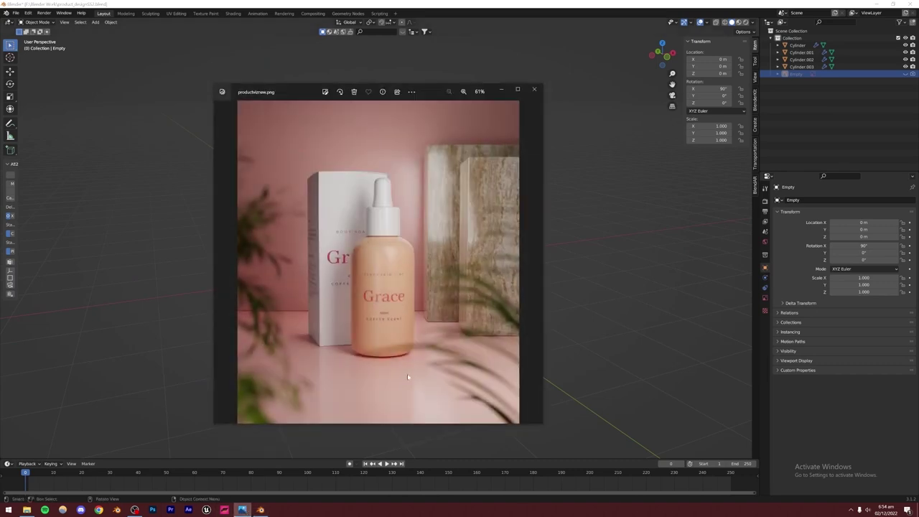
pyautogui.click(568, 285)
pyautogui.click(97, 23)
pyautogui.moveTo(106, 33)
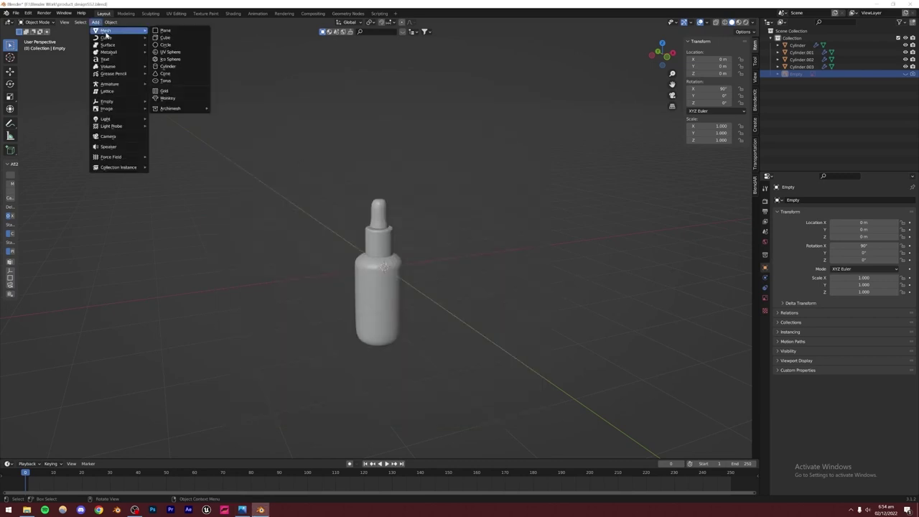
pyautogui.click(167, 30)
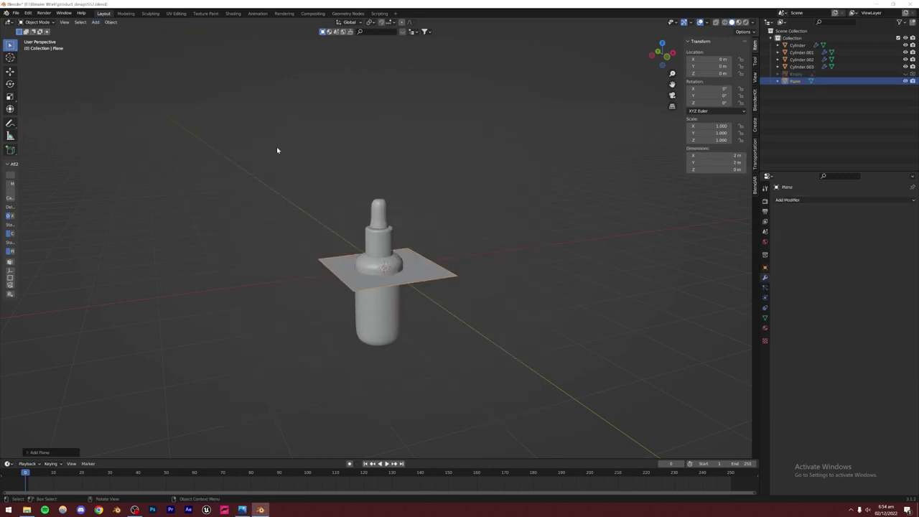
# - Select all four bottle cylinders without the plane and raise them together about 1.46 m along Z
pyautogui.click(390, 310)
pyautogui.click(381, 271)
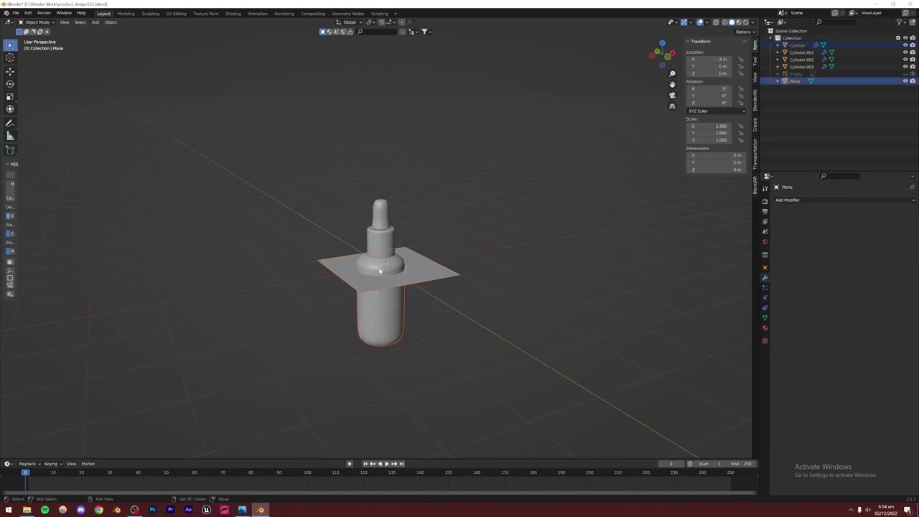
pyautogui.keyDown('shift'); pyautogui.click(381, 247); pyautogui.keyUp('shift')
pyautogui.keyDown('shift'); pyautogui.click(381, 220); pyautogui.keyUp('shift')
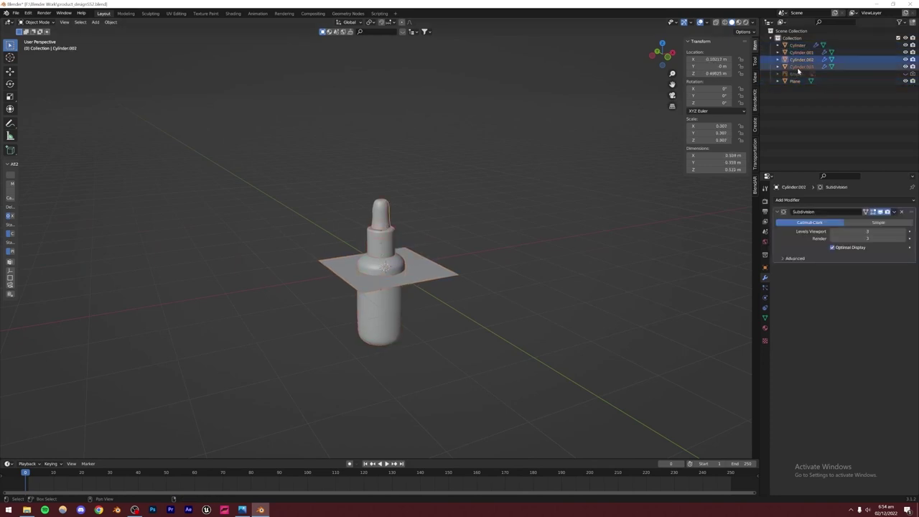
pyautogui.keyDown('shift'); pyautogui.click(797, 45); pyautogui.keyUp('shift')
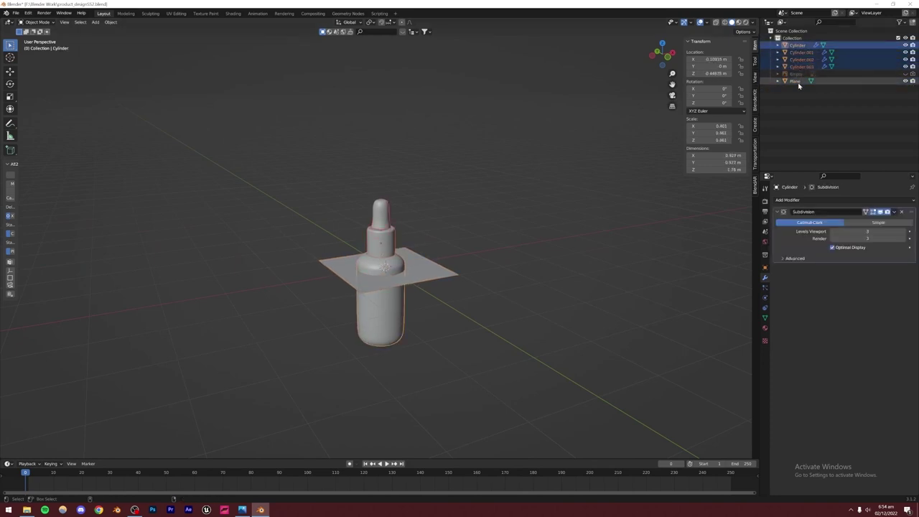
pyautogui.keyDown('alt'); pyautogui.moveTo(393, 280); pyautogui.dragTo(341, 282); pyautogui.keyUp('alt')
pyautogui.press('g')
pyautogui.rightClick(373, 216)
pyautogui.keyDown('alt'); pyautogui.moveTo(340, 282); pyautogui.dragTo(410, 277, button='middle'); pyautogui.keyUp('alt')
pyautogui.scroll(4, 380, 332)
pyautogui.scroll(-3, 390, 352)
pyautogui.press('g')
pyautogui.press('z')
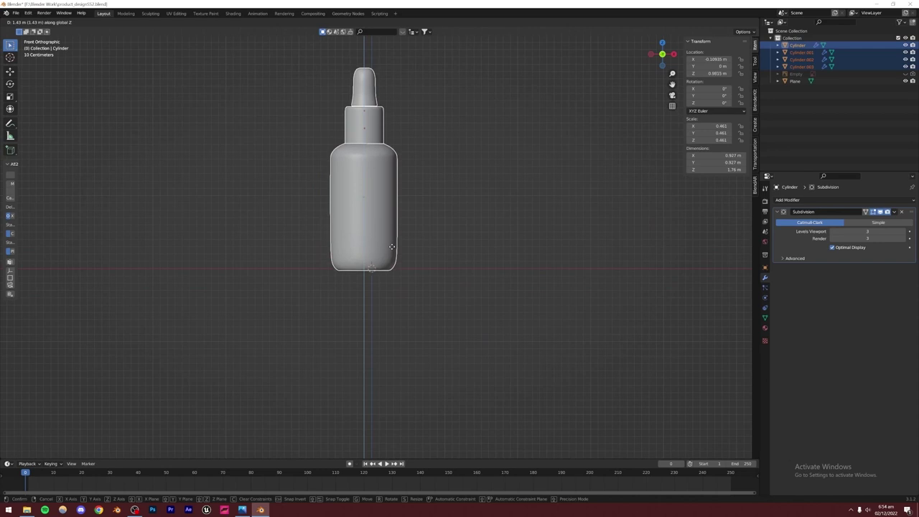
pyautogui.click(393, 246)
# - Lower the whole bottle by about 0.006 m along Z so its base rests on the plane
pyautogui.scroll(7, 347, 332)
pyautogui.scroll(6, 398, 271)
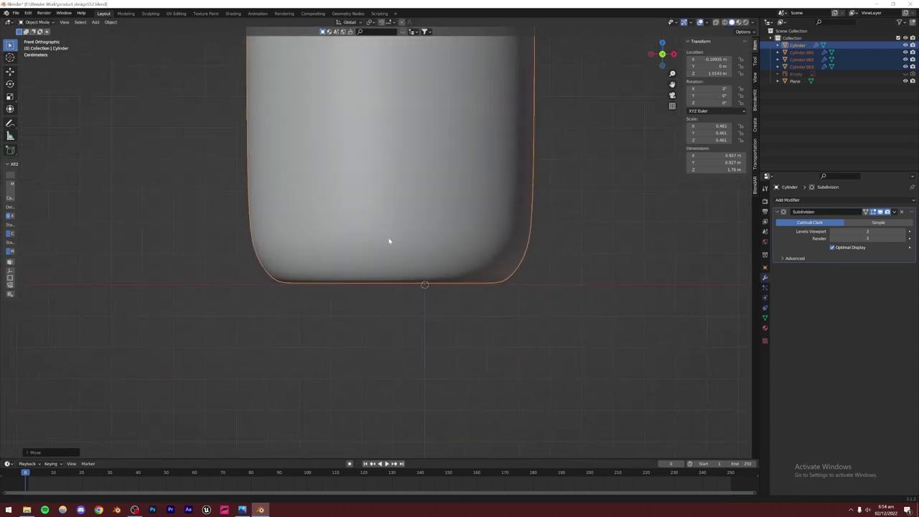
pyautogui.press('g')
pyautogui.press('z')
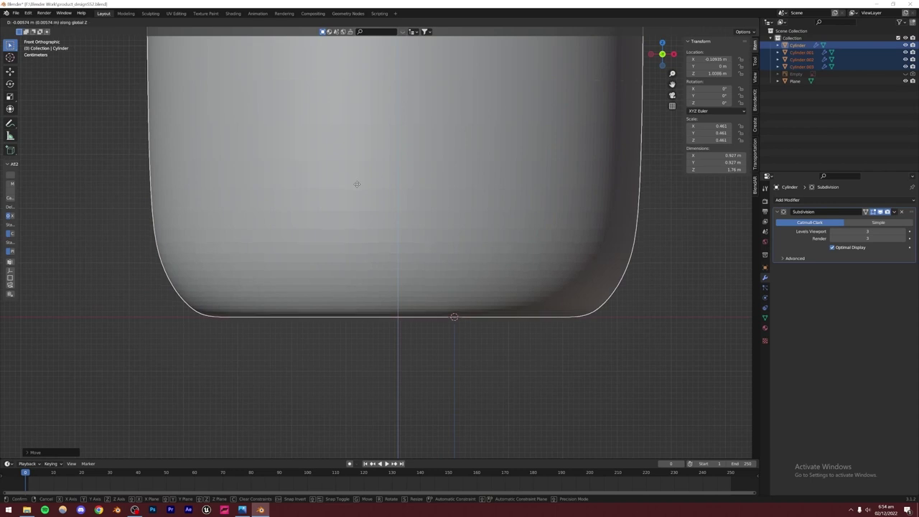
pyautogui.click(355, 183)
pyautogui.scroll(-5, 369, 228)
pyautogui.moveTo(369, 339); pyautogui.dragTo(359, 313, button='middle')
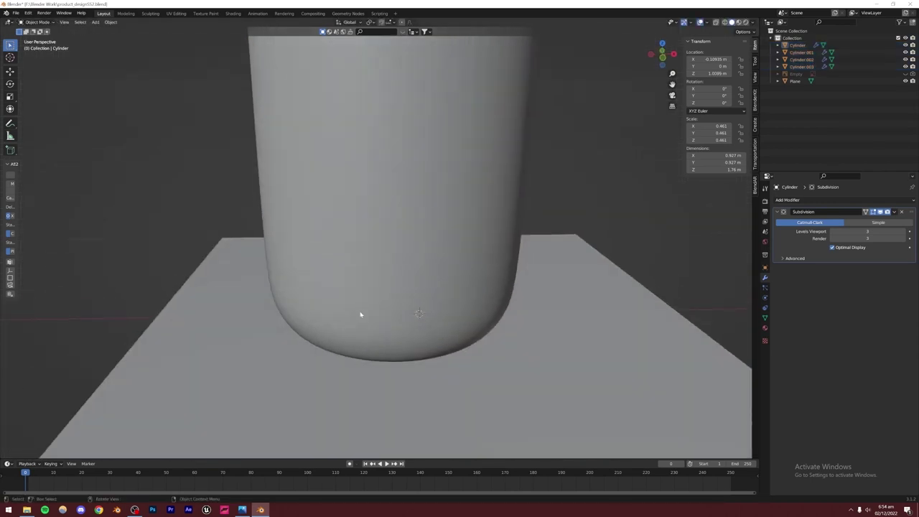
# - Group the four cylinders and the reference empty in a new collection named bottle
pyautogui.scroll(-5, 359, 314)
pyautogui.click(796, 74)
pyautogui.click(795, 66)
pyautogui.keyDown('shift'); pyautogui.click(796, 48); pyautogui.keyUp('shift')
pyautogui.click(795, 74)
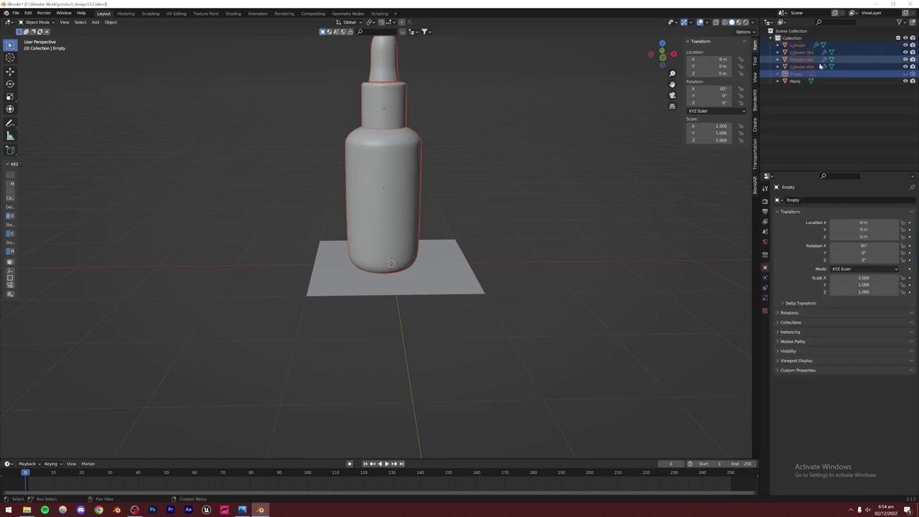
pyautogui.rightClick(802, 45)
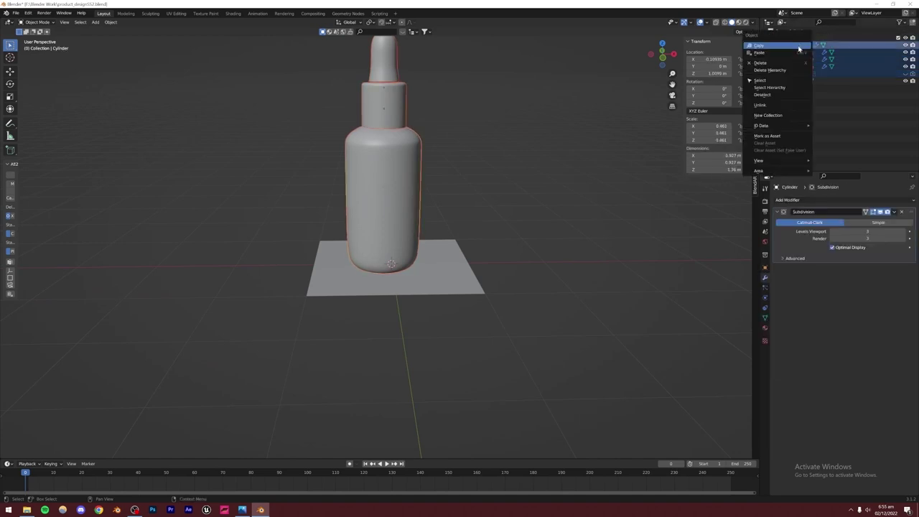
pyautogui.click(800, 109)
pyautogui.moveTo(795, 58); pyautogui.dragTo(792, 89)
pyautogui.click(772, 52)
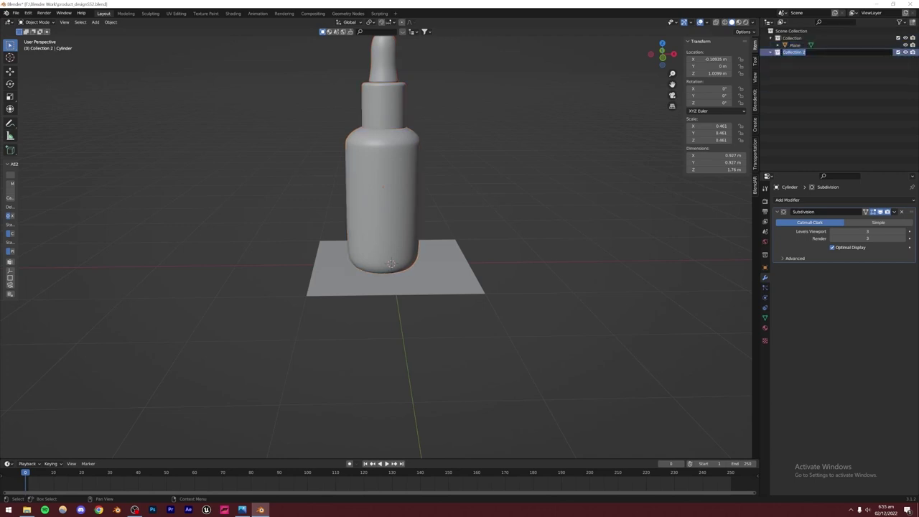
pyautogui.write('bottle')
pyautogui.press('Return')
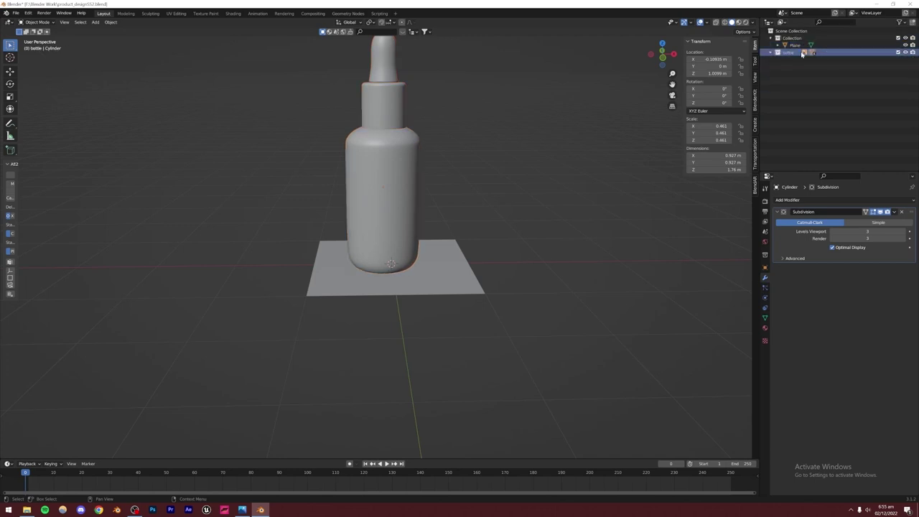
# - Remove the original default collection while keeping the plane, and rename the plane floor
pyautogui.moveTo(793, 45); pyautogui.dragTo(796, 80)
pyautogui.press('x')
pyautogui.click(791, 46)
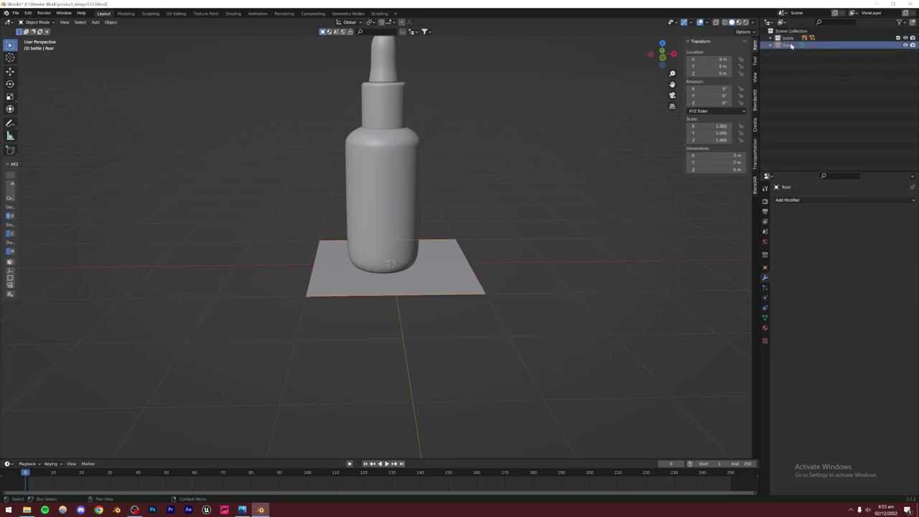
# - Scale the floor plane up uniformly to about 7.37, making it about 14.7 m wide around the bottle
pyautogui.scroll(-5, 457, 199)
pyautogui.moveTo(457, 199); pyautogui.dragTo(395, 283, button='middle')
pyautogui.press('s')
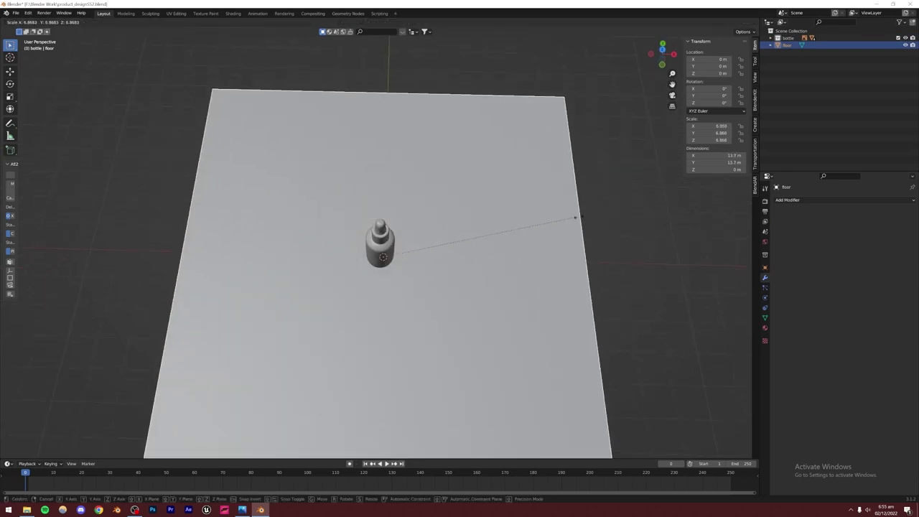
pyautogui.click(529, 231)
pyautogui.moveTo(529, 232); pyautogui.dragTo(492, 262, button='middle')
pyautogui.press('s')
pyautogui.click(536, 264)
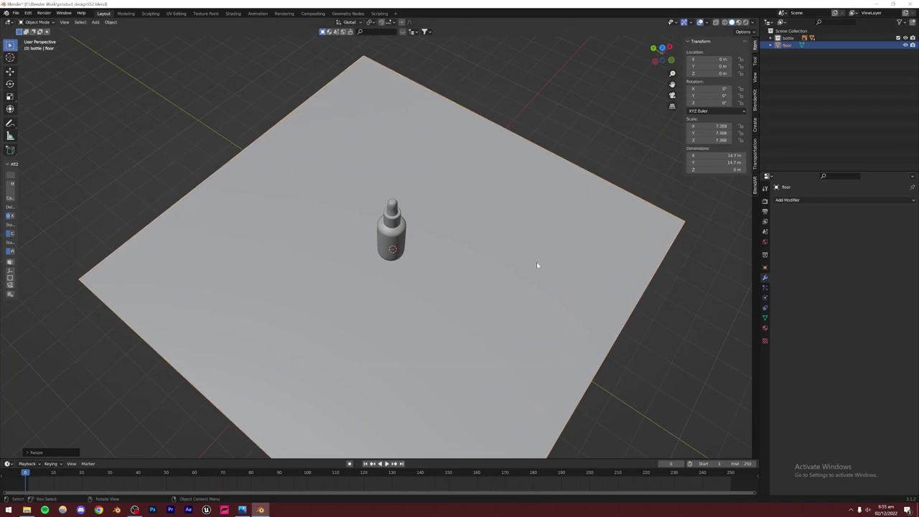
pyautogui.click(183, 455)
# - Examine where the wall meets the floor in the product render and view the floor's edge in the scene
pyautogui.click(242, 509)
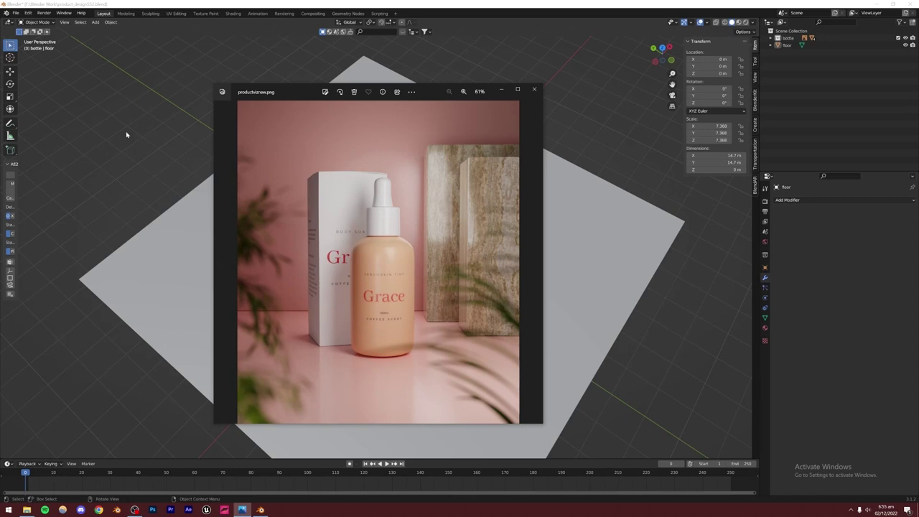
pyautogui.scroll(8, 269, 289)
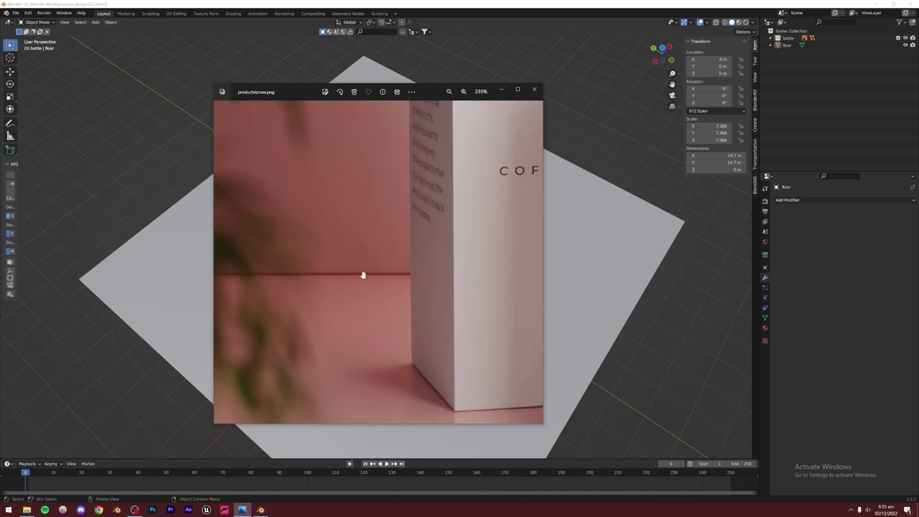
pyautogui.click(165, 167)
pyautogui.moveTo(277, 236); pyautogui.dragTo(291, 211, button='middle')
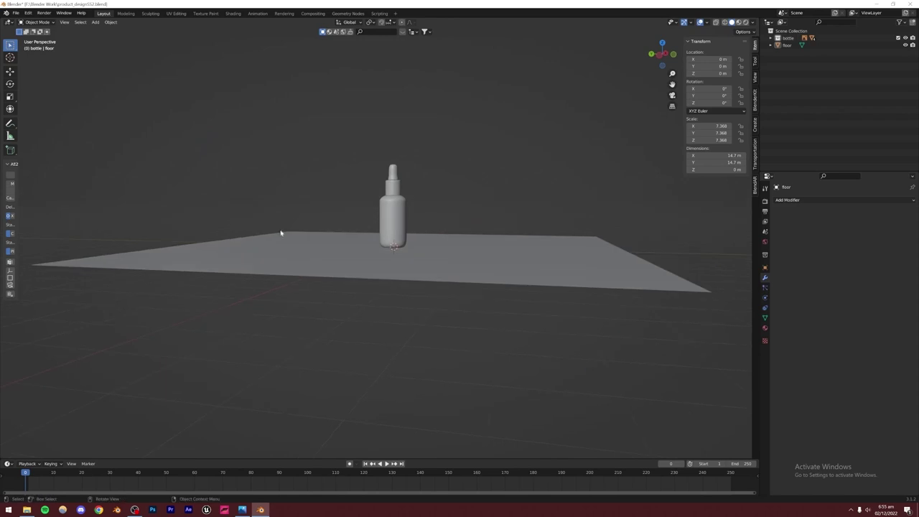
# - Try to extrude the floor's back edge straight up along Z by about 5.4 m as a wall
pyautogui.click(261, 259)
pyautogui.press('Tab')
pyautogui.click(223, 216)
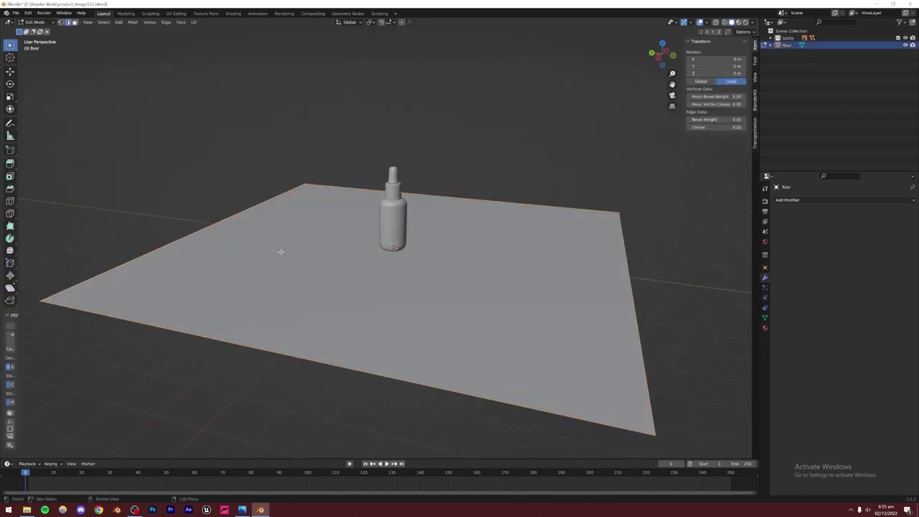
pyautogui.press('e')
pyautogui.press('z')
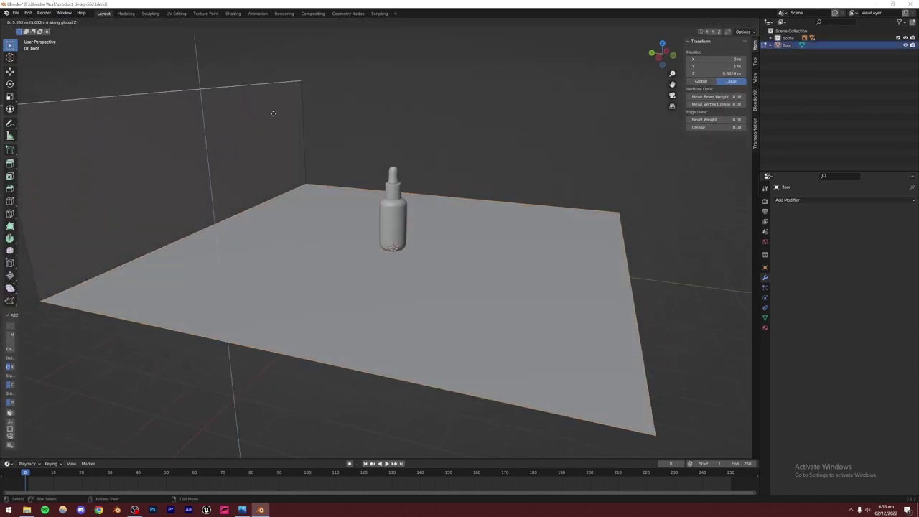
pyautogui.click(274, 106)
pyautogui.moveTo(344, 195); pyautogui.dragTo(367, 239, button='middle')
pyautogui.press('Tab')
pyautogui.scroll(4, 371, 209)
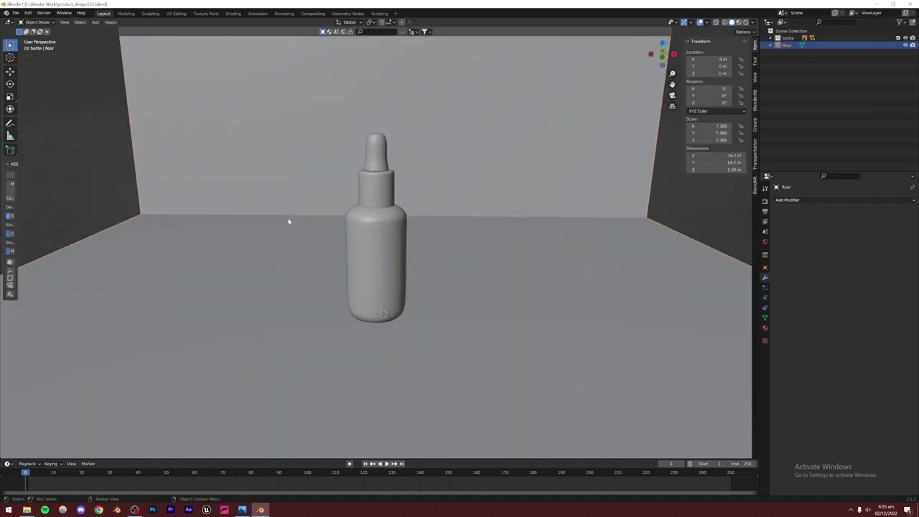
# - Undo the wall extrusion on the floor plane and return to object mode
pyautogui.scroll(-5, 287, 230)
pyautogui.moveTo(297, 243); pyautogui.dragTo(364, 253, button='middle')
pyautogui.hotkey('ctrl', 'z')
pyautogui.hotkey('ctrl', 'z')
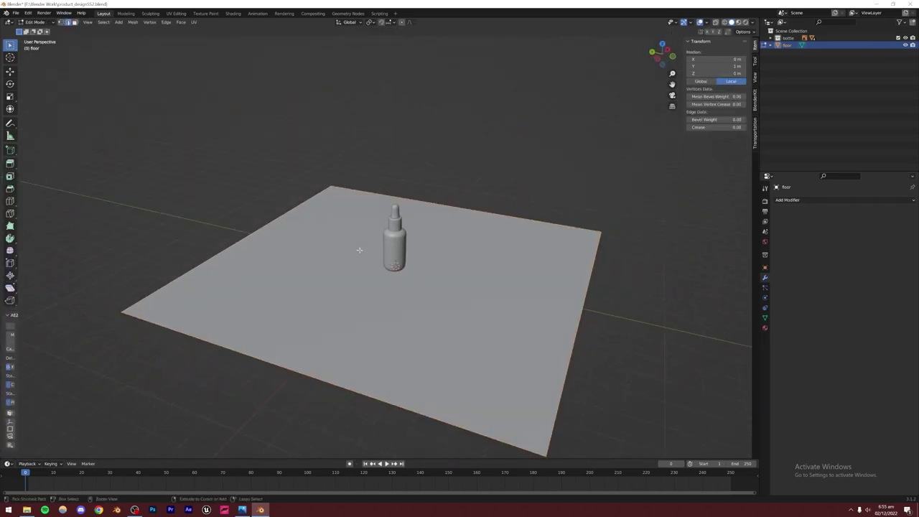
pyautogui.press('Tab')
# - Add a cube, place it toward the floor's back edge and scale it to about 14.9 m per side
pyautogui.click(95, 22)
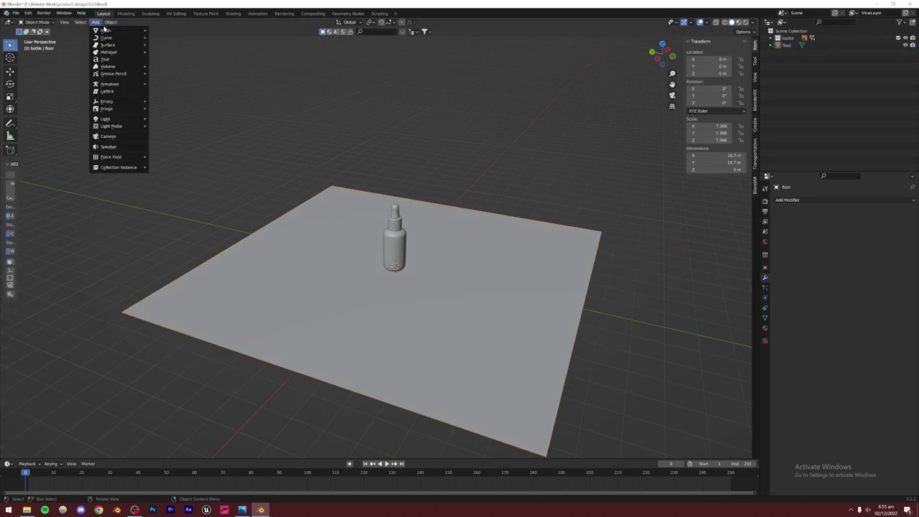
pyautogui.moveTo(126, 32)
pyautogui.click(167, 38)
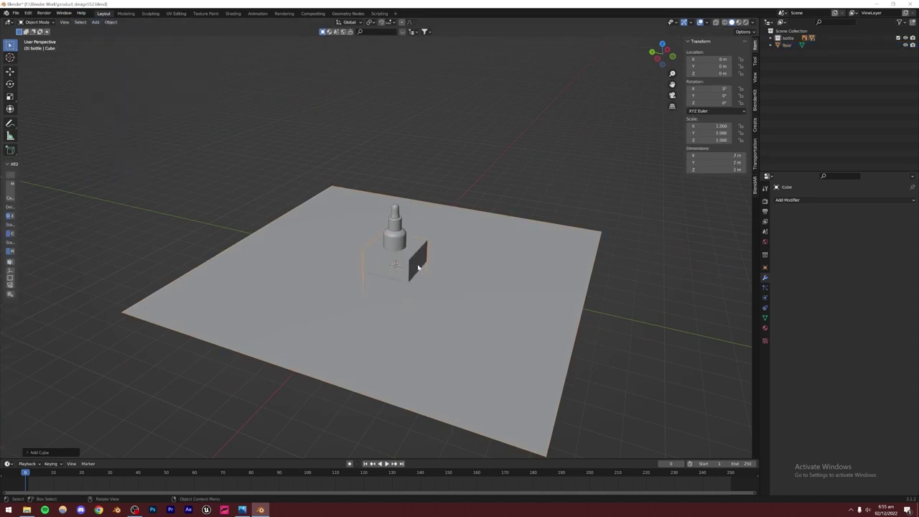
pyautogui.press('KP_7')
pyautogui.press('g')
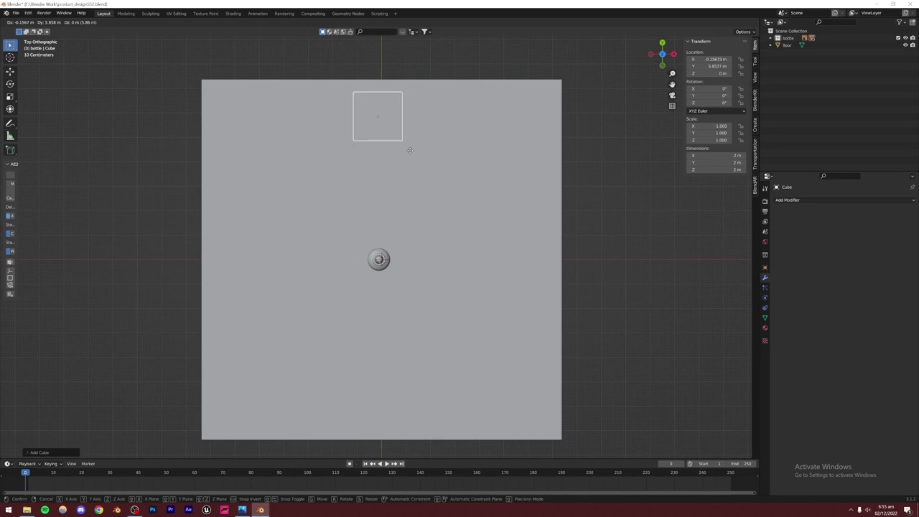
pyautogui.click(410, 182)
pyautogui.press('s')
pyautogui.click(528, 170)
pyautogui.press('g')
pyautogui.press('s')
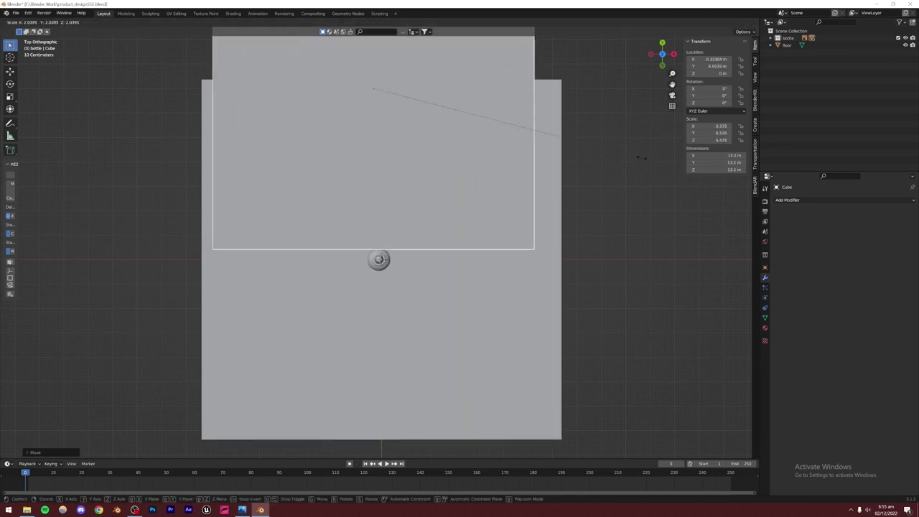
pyautogui.click(678, 167)
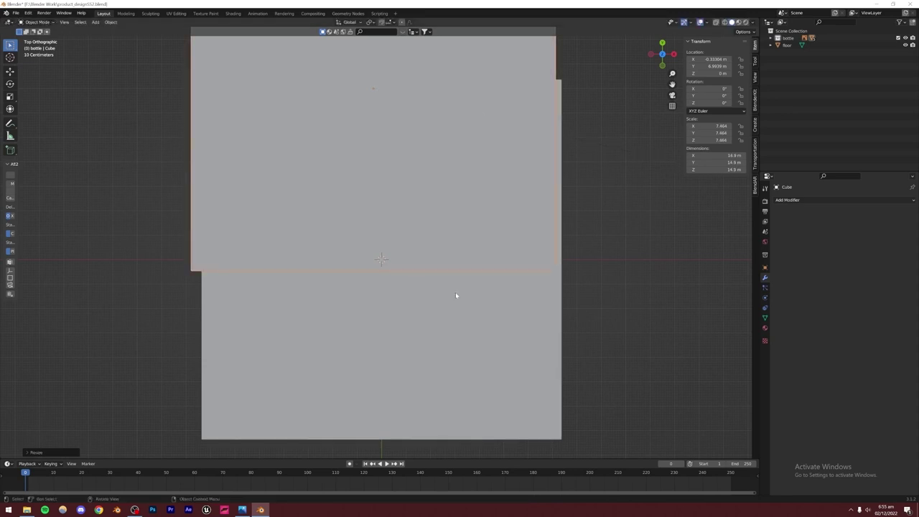
# - Move the large cube behind the floor to about Y 11.41 m and raise it to about Z 7.53 m
pyautogui.press('g')
pyautogui.click(462, 184)
pyautogui.moveTo(462, 184); pyautogui.dragTo(382, 286, button='middle')
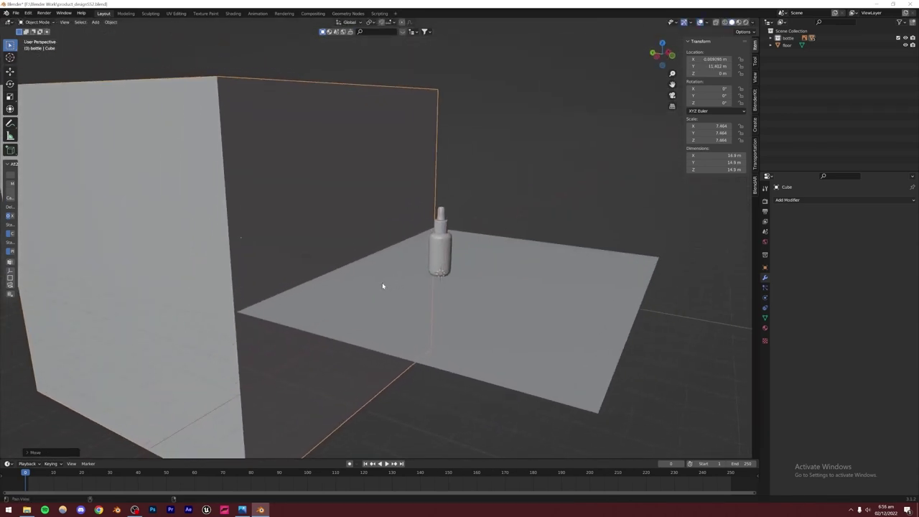
pyautogui.press('g')
pyautogui.press('z')
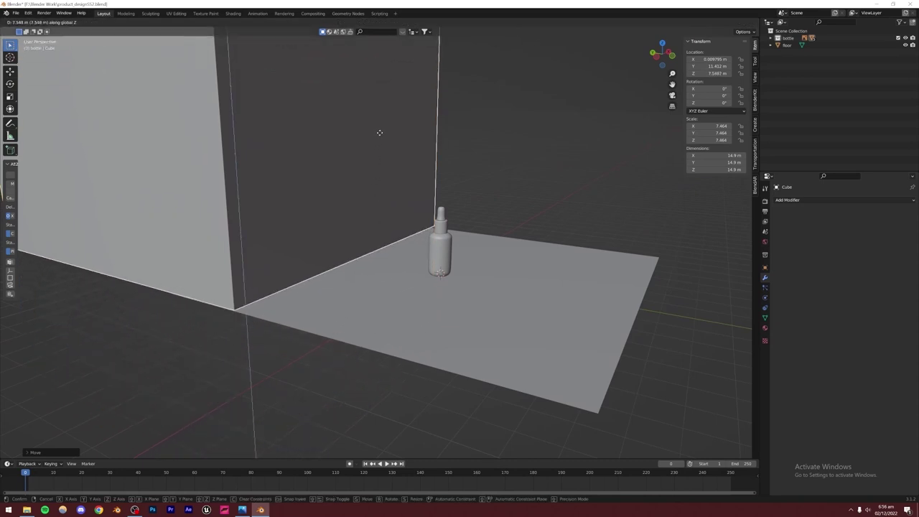
pyautogui.click(384, 134)
# - Add a Bevel modifier to the large wall cube and apply the cube's scale
pyautogui.moveTo(328, 280); pyautogui.dragTo(576, 282, button='middle')
pyautogui.scroll(3, 293, 280)
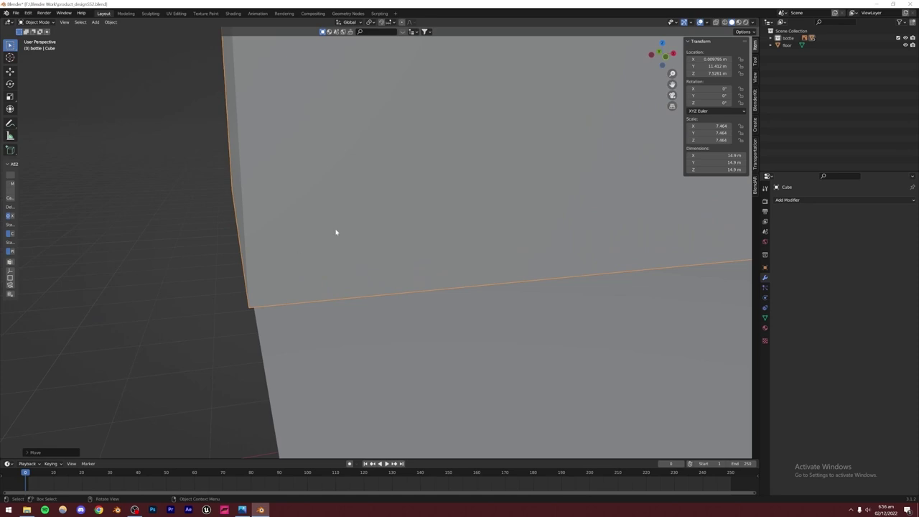
pyautogui.click(800, 201)
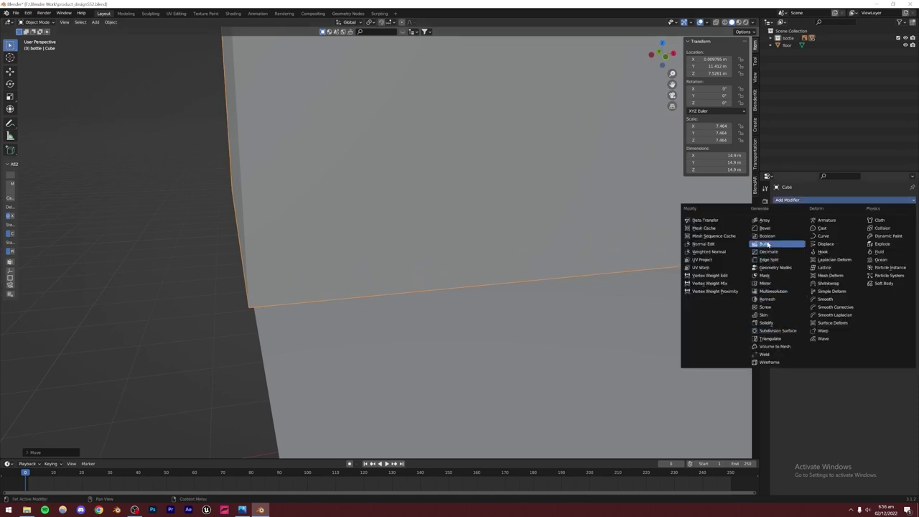
pyautogui.click(765, 229)
pyautogui.moveTo(432, 268); pyautogui.dragTo(457, 268, button='middle')
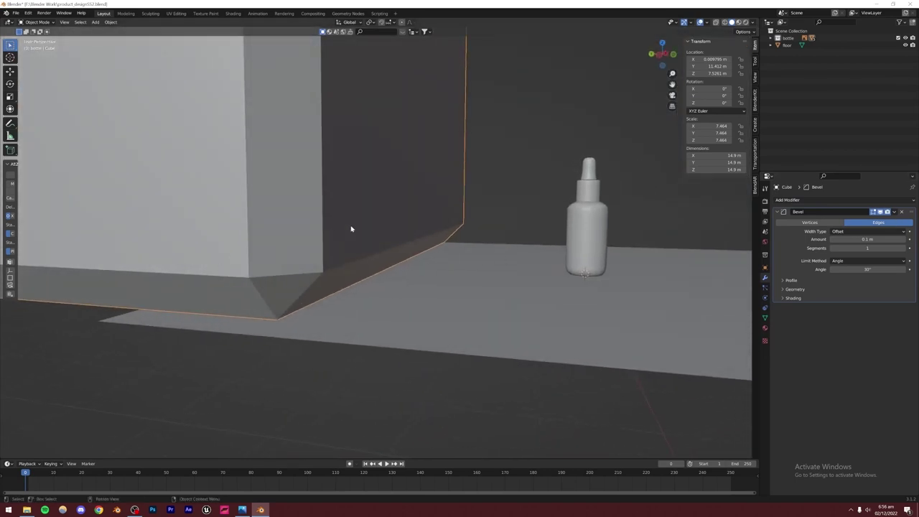
pyautogui.hotkey('ctrl', 'a')
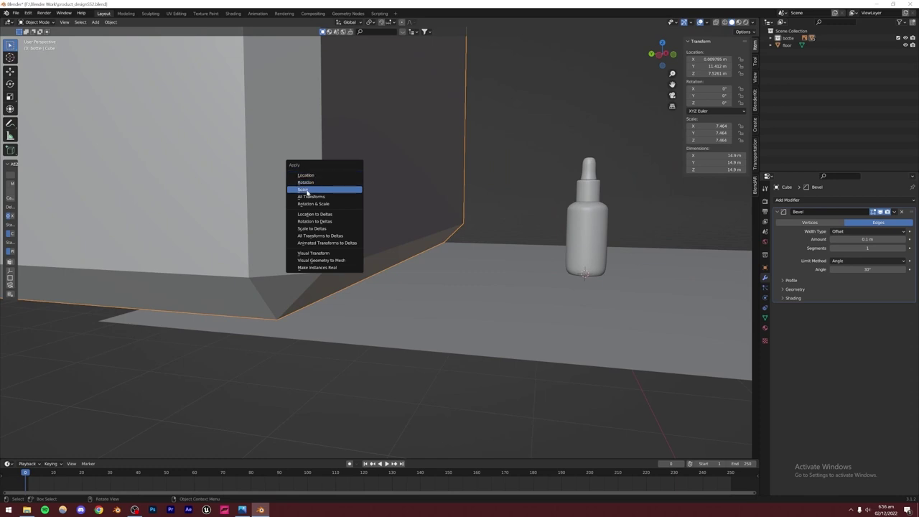
pyautogui.click(304, 190)
# - Set the wall cube's bevel amount to 0.04 m with 7 segments
pyautogui.moveTo(364, 291); pyautogui.dragTo(271, 332, button='middle')
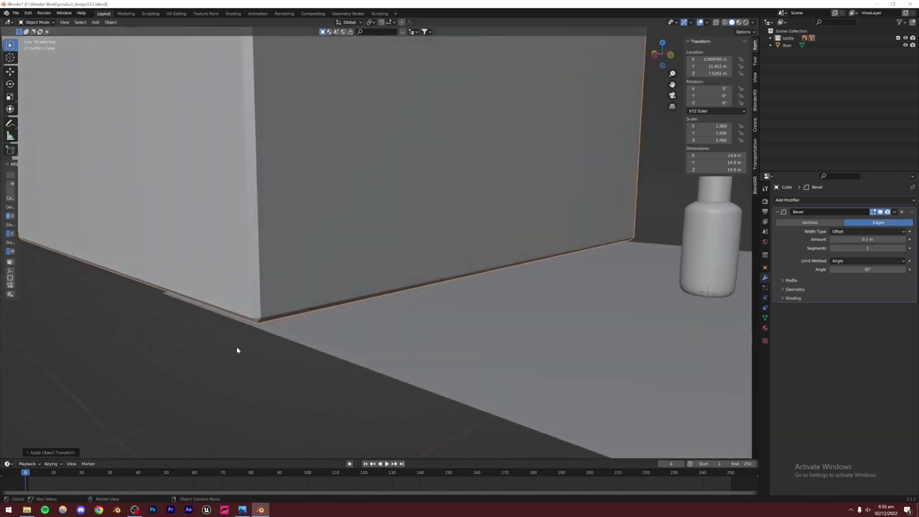
pyautogui.moveTo(835, 240); pyautogui.dragTo(810, 241)
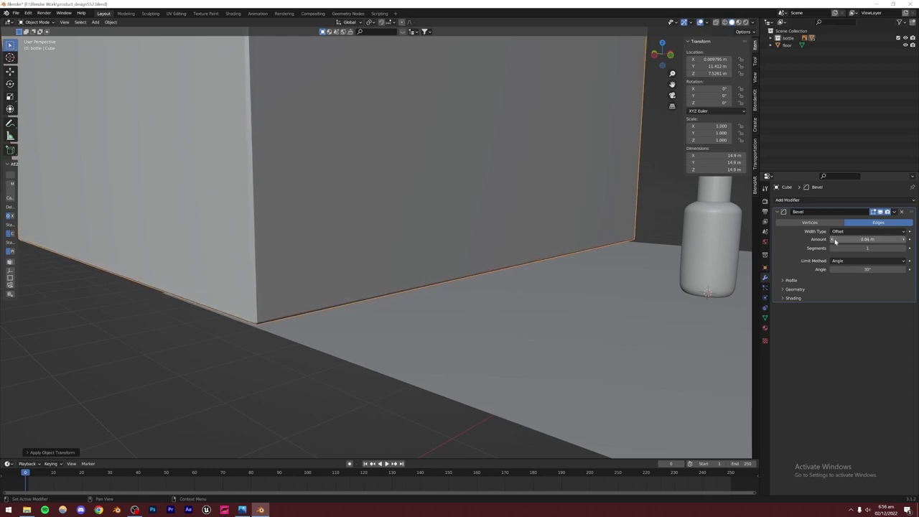
pyautogui.moveTo(320, 305); pyautogui.dragTo(344, 300, button='middle')
pyautogui.moveTo(867, 248); pyautogui.dragTo(884, 248)
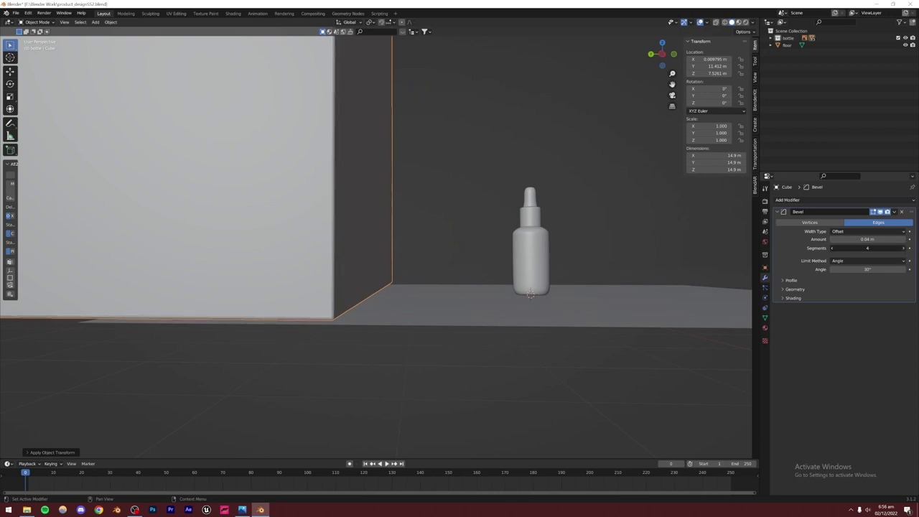
# - From the side view, nudge the wall cube down to the floor, to about Y 11.39 m and Z 7.47 m
pyautogui.moveTo(468, 303); pyautogui.dragTo(373, 256, button='middle')
pyautogui.press('KP_3')
pyautogui.press('ctrl+KP_3')
pyautogui.scroll(5, 431, 316)
pyautogui.press('g')
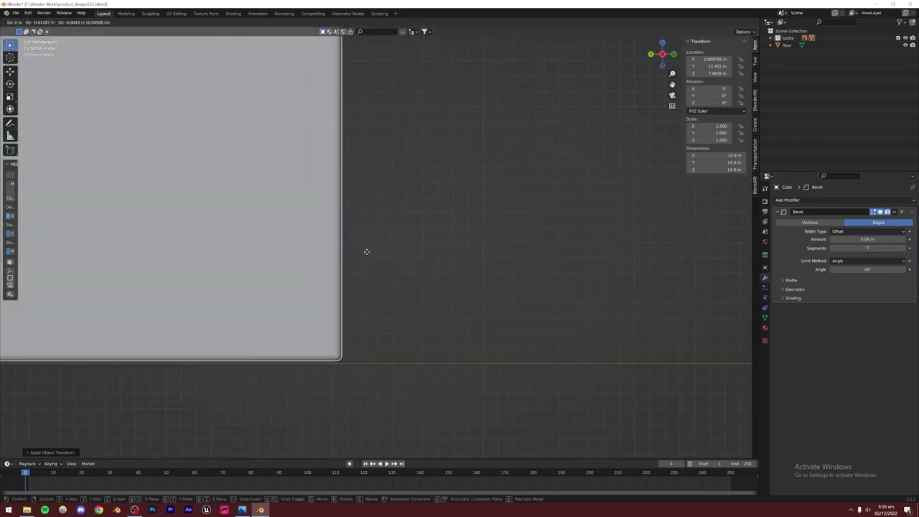
pyautogui.click(369, 255)
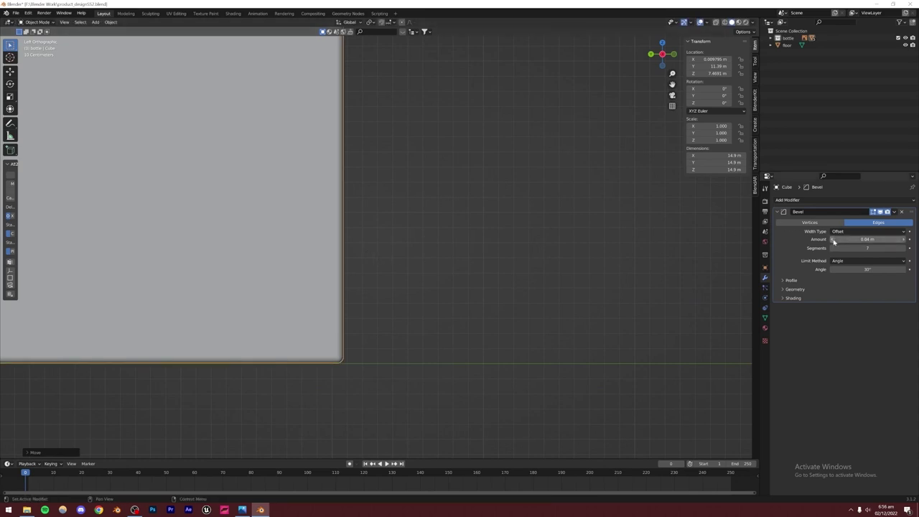
# - Reduce the wall cube's bevel amount to 0.03 m
pyautogui.click(831, 240)
pyautogui.click(539, 259)
pyautogui.moveTo(539, 259); pyautogui.dragTo(418, 272, button='middle')
pyautogui.scroll(-8, 454, 277)
pyautogui.click(366, 255)
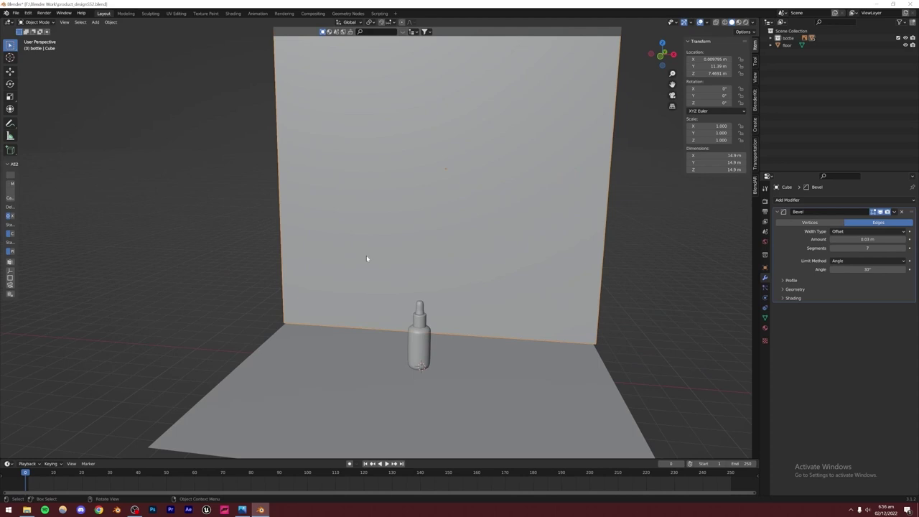
pyautogui.press('Tab')
pyautogui.press('KP_Decimal')
pyautogui.hotkey('ctrl', 'b')
pyautogui.press('Escape')
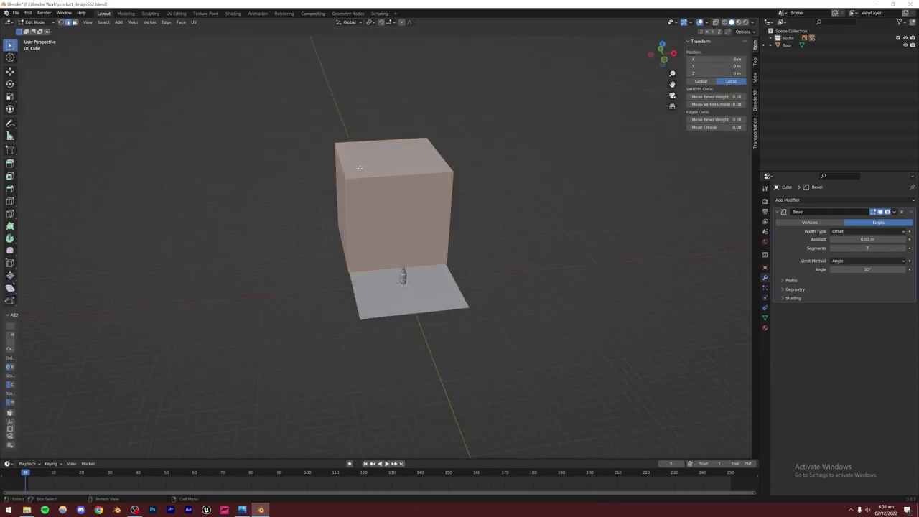
pyautogui.press('Tab')
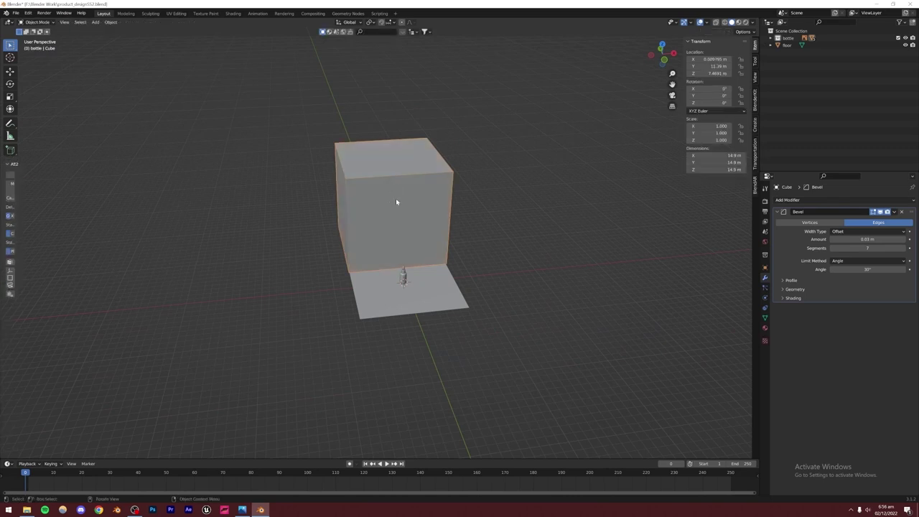
# - Switch to the image viewer and compare the floor-and-wall layout with the whole product render, including the stone blocks behind the bottle
pyautogui.scroll(6, 415, 228)
pyautogui.moveTo(416, 280); pyautogui.dragTo(403, 236, button='middle')
pyautogui.moveTo(464, 264); pyautogui.dragTo(424, 253, button='middle')
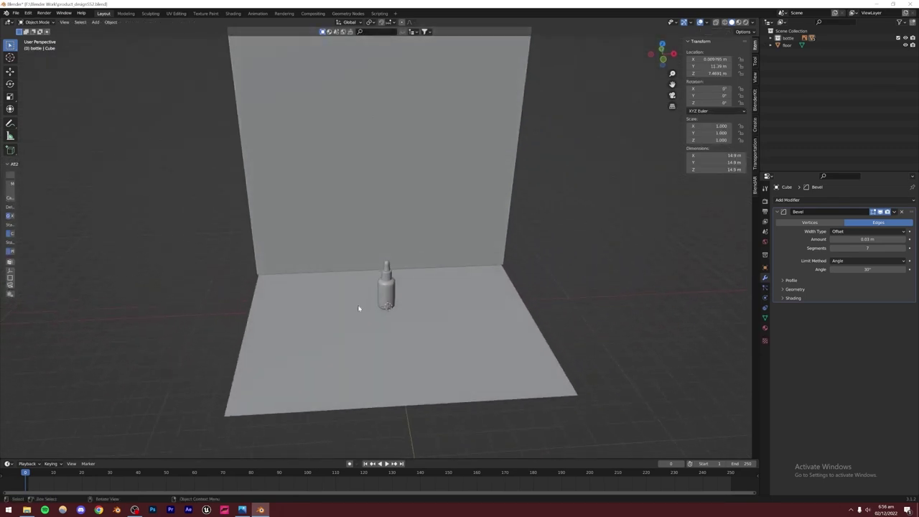
pyautogui.moveTo(241, 510)
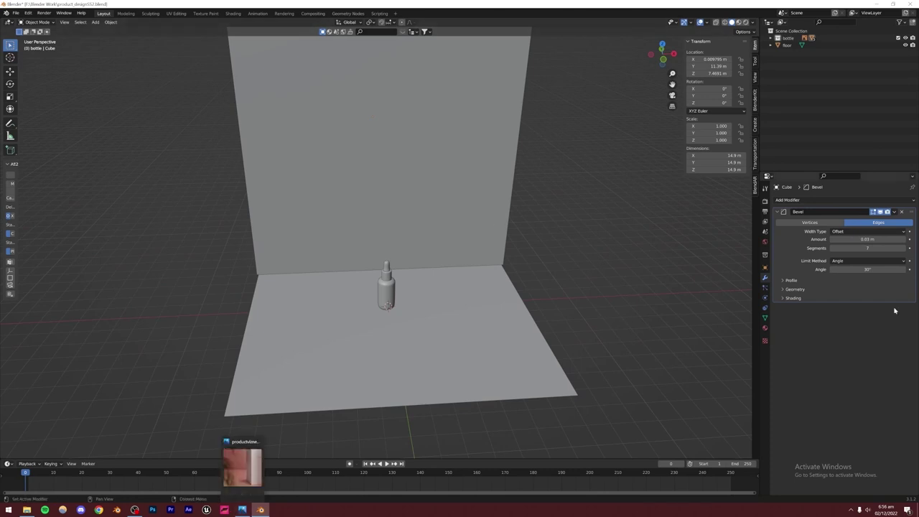
pyautogui.click(241, 510)
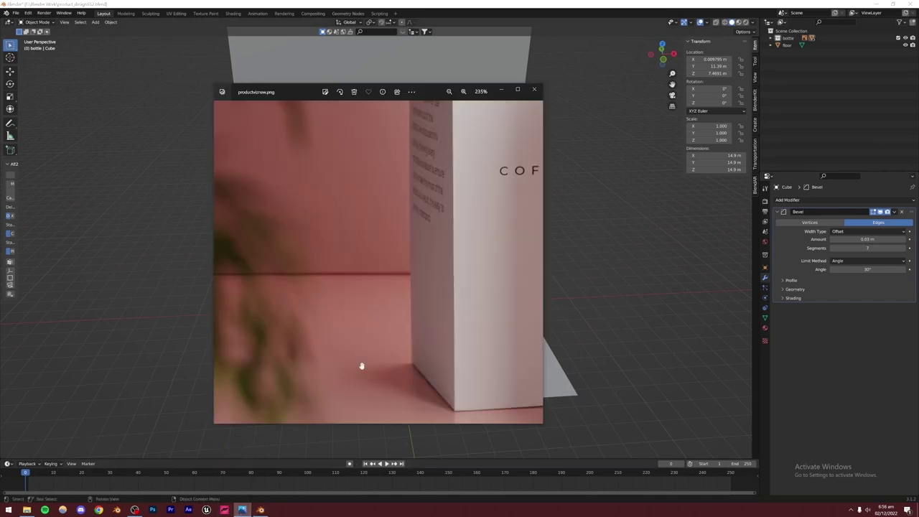
pyautogui.scroll(-5, 431, 273)
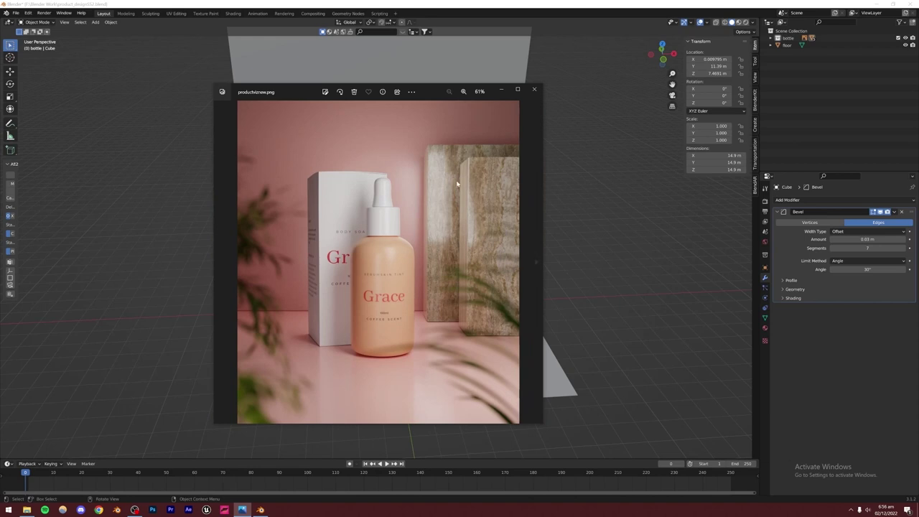
pyautogui.click(572, 192)
# - Duplicate the wall cube, place the copy beside the bottle at about X 4.97 m, Y 1.74 m, and scale it to 0.251
pyautogui.click(379, 171)
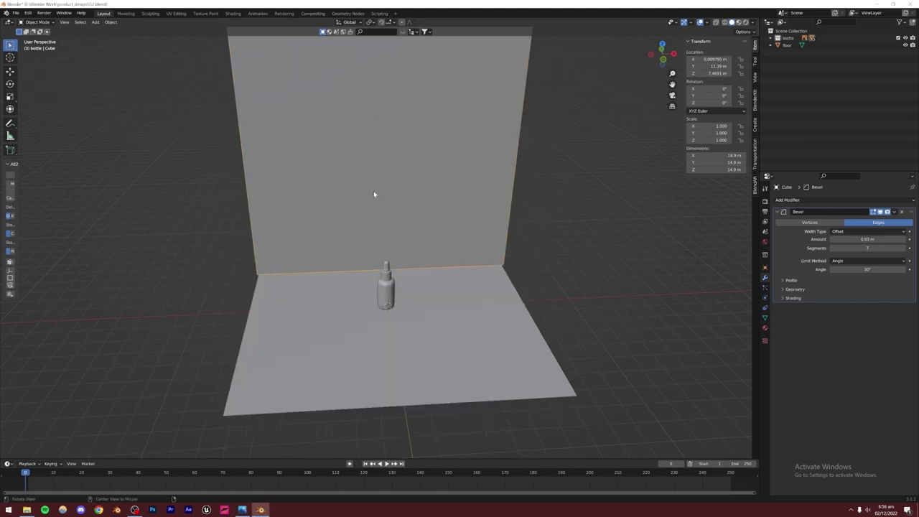
pyautogui.press('KP_7')
pyautogui.scroll(-2, 383, 159)
pyautogui.hotkey('shift', 'd')
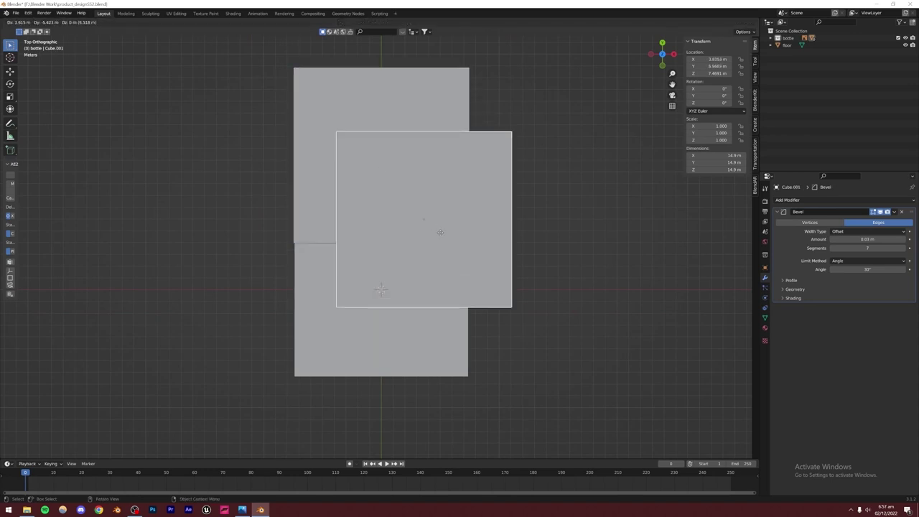
pyautogui.click(440, 271)
pyautogui.press('s')
pyautogui.click(482, 264)
# - From the front view, lower the small cube along Z toward the floor, to about Z 1.92 m
pyautogui.moveTo(482, 264); pyautogui.dragTo(390, 209, button='middle')
pyautogui.press('KP_3')
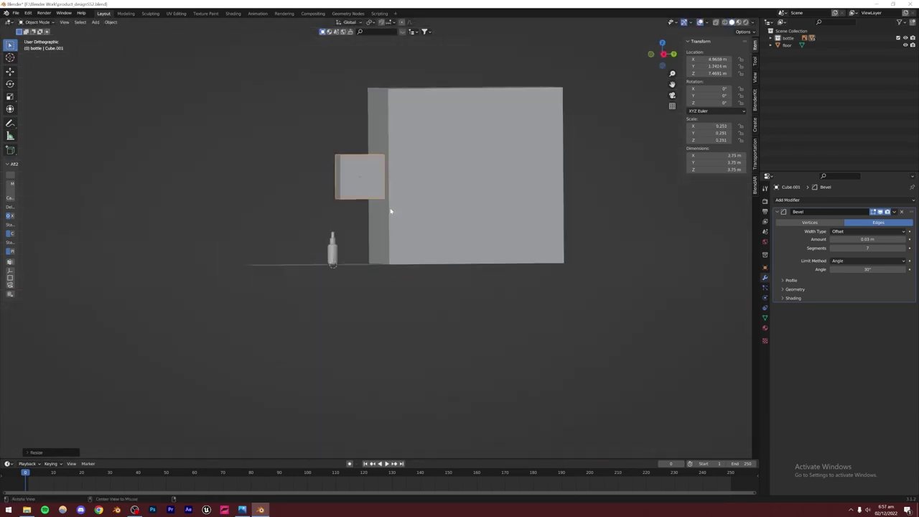
pyautogui.press('KP_1')
pyautogui.press('g')
pyautogui.press('z')
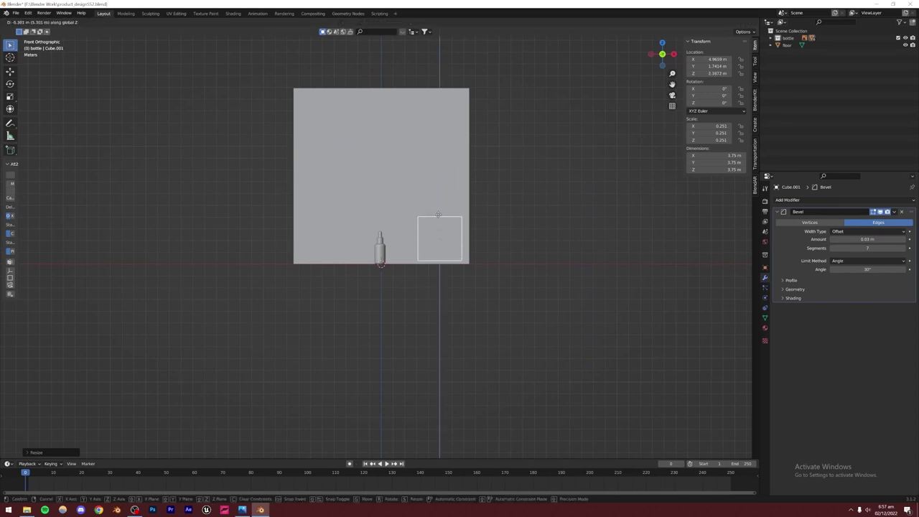
pyautogui.click(440, 217)
# - Fine-tune the small cube's height to about Z 1.90 m so its base rests on the floor
pyautogui.scroll(8, 447, 248)
pyautogui.keyDown('shift'); pyautogui.moveTo(482, 265); pyautogui.dragTo(323, 247, button='middle'); pyautogui.keyUp('shift')
pyautogui.scroll(5, 323, 248)
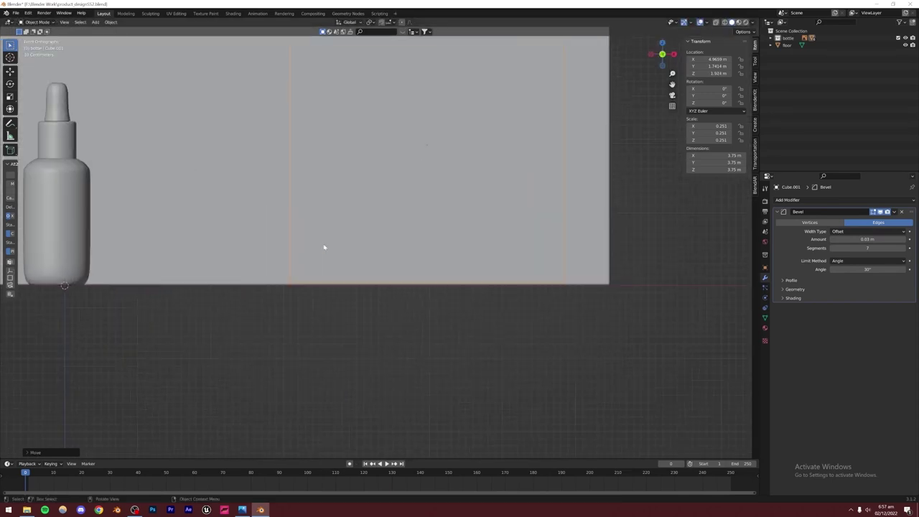
pyautogui.keyDown('shift'); pyautogui.moveTo(332, 201); pyautogui.dragTo(374, 211, button='middle'); pyautogui.keyUp('shift')
pyautogui.press('g')
pyautogui.press('z')
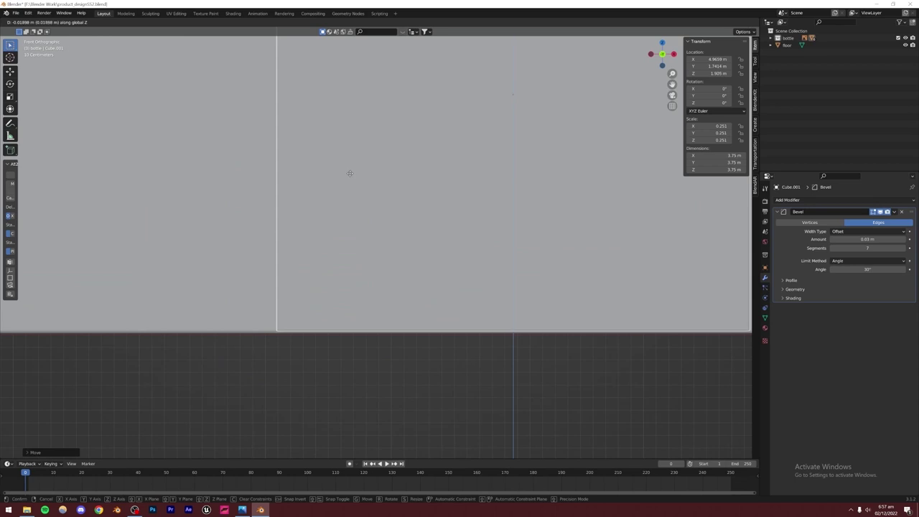
pyautogui.click(351, 177)
pyautogui.scroll(-4, 341, 177)
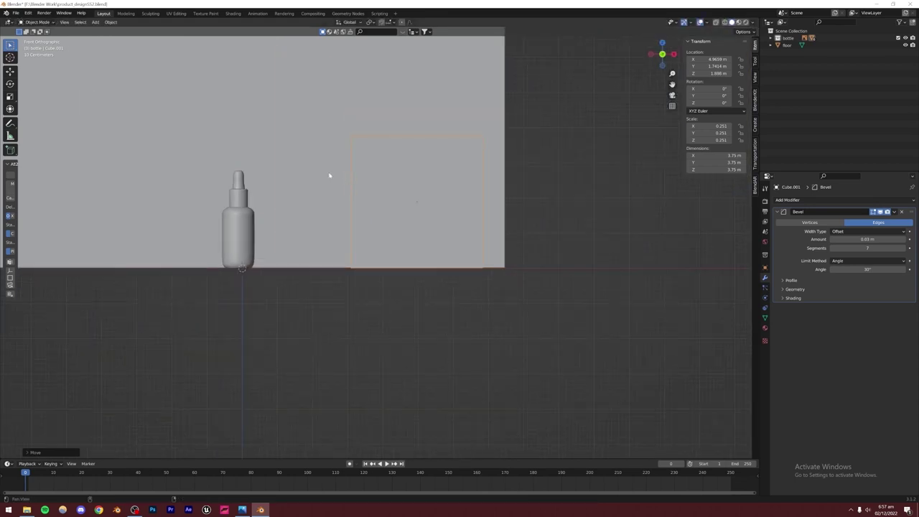
pyautogui.keyDown('shift'); pyautogui.moveTo(335, 175); pyautogui.dragTo(460, 231, button='middle'); pyautogui.keyUp('shift')
pyautogui.scroll(2, 476, 231)
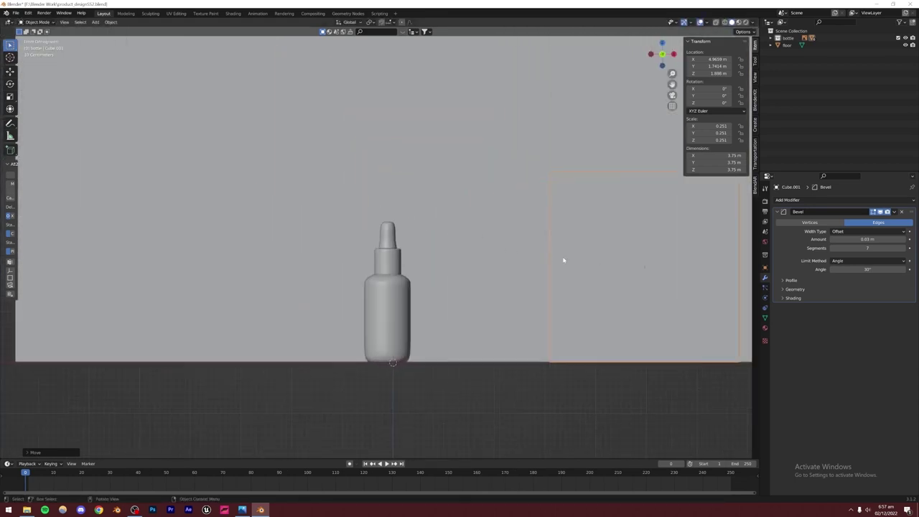
# - Move the small cube along X behind the bottle, to about X -0.08 m
pyautogui.press('g')
pyautogui.press('x')
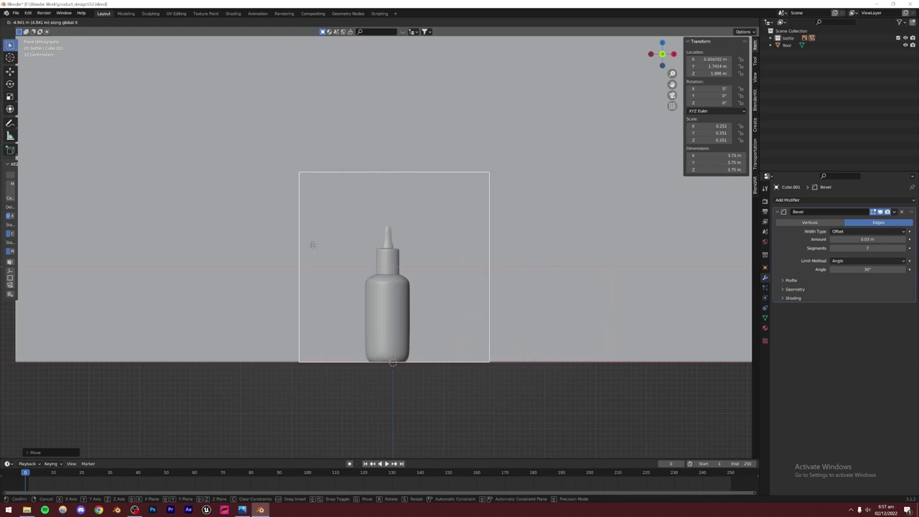
pyautogui.click(308, 249)
pyautogui.scroll(-4, 383, 244)
pyautogui.moveTo(383, 244); pyautogui.dragTo(380, 270, button='middle')
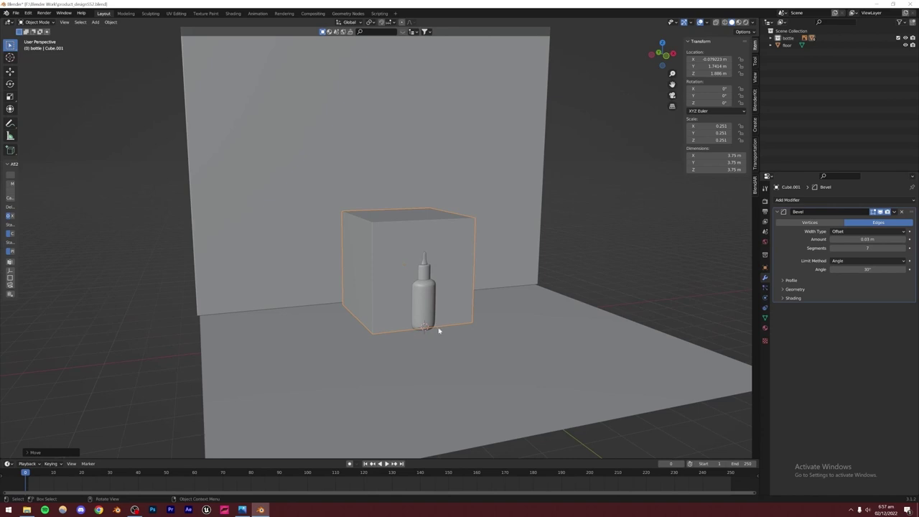
# - From the top view, move the small cube along Y over the bottle, to about Y -0.02 m
pyautogui.press('KP_7')
pyautogui.press('g')
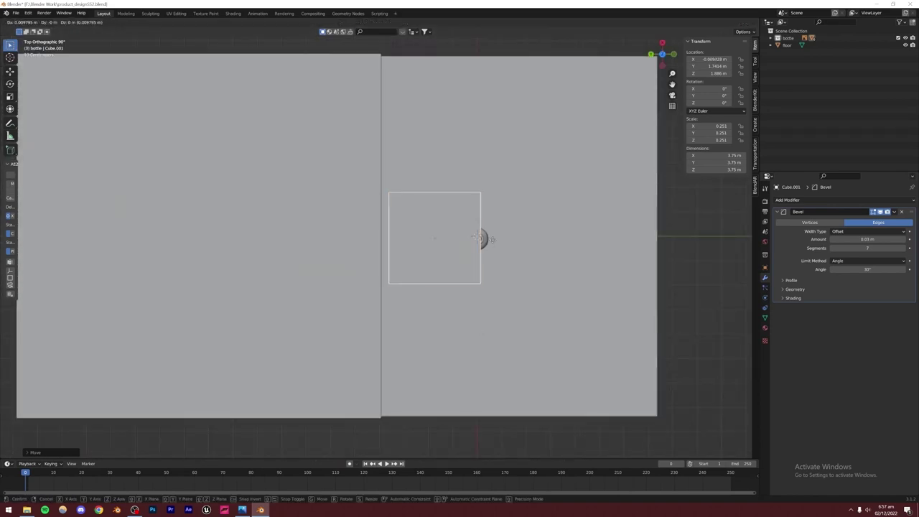
pyautogui.press('y')
pyautogui.click(534, 235)
pyautogui.moveTo(534, 236); pyautogui.dragTo(467, 183, button='middle')
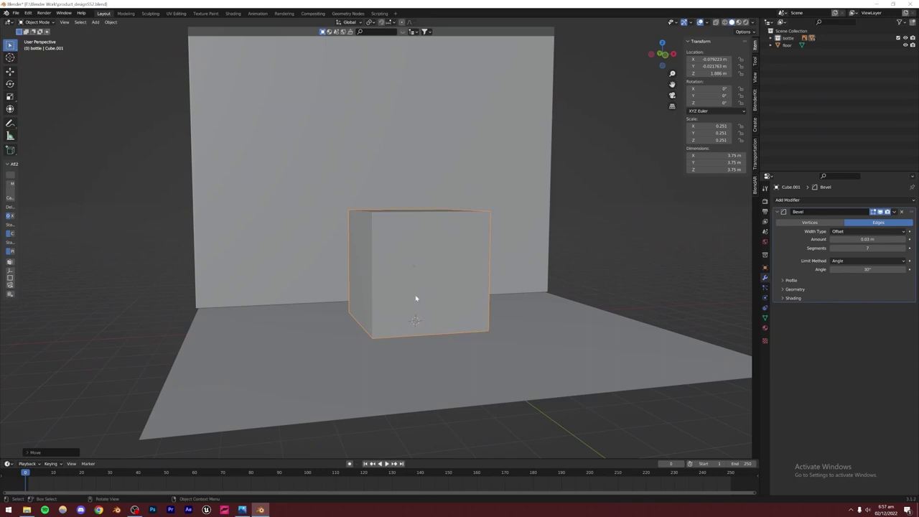
# - Try scaling the cube uniformly to about 0.456 around its centre and raising it along Z, and undo the scaling
pyautogui.press('s')
pyautogui.click(503, 260)
pyautogui.keyDown('alt'); pyautogui.moveTo(454, 314); pyautogui.dragTo(414, 300); pyautogui.keyUp('alt')
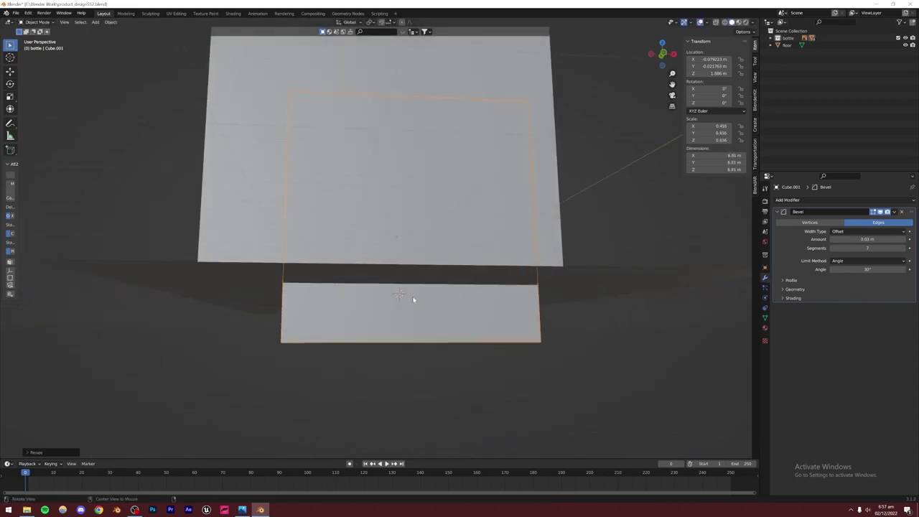
pyautogui.moveTo(397, 292); pyautogui.dragTo(400, 287, button='middle')
pyautogui.press('g')
pyautogui.press('z')
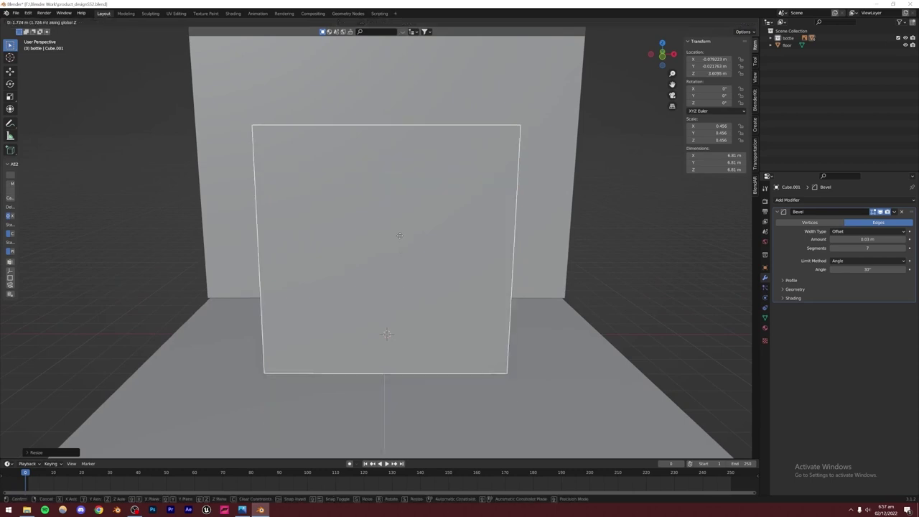
pyautogui.press('Escape')
pyautogui.moveTo(374, 243); pyautogui.dragTo(373, 263, button='middle')
pyautogui.hotkey('ctrl', 'z')
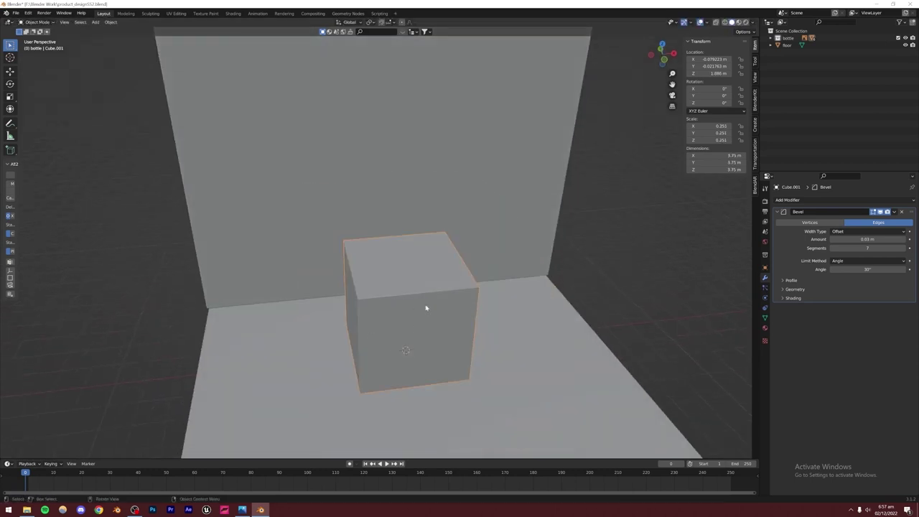
pyautogui.moveTo(398, 351); pyautogui.dragTo(394, 331, button='middle')
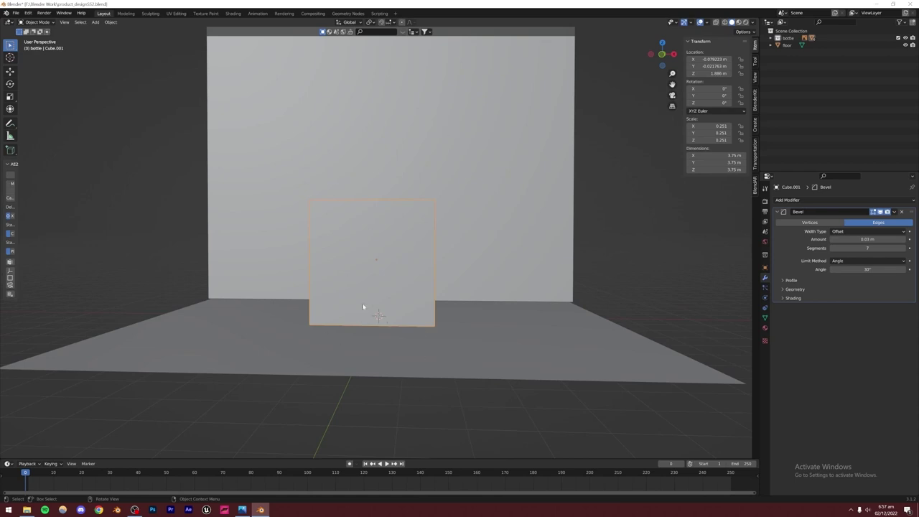
# - Set the small cube's origin to the 3D cursor at its base and test scaling it from there
pyautogui.click(107, 25)
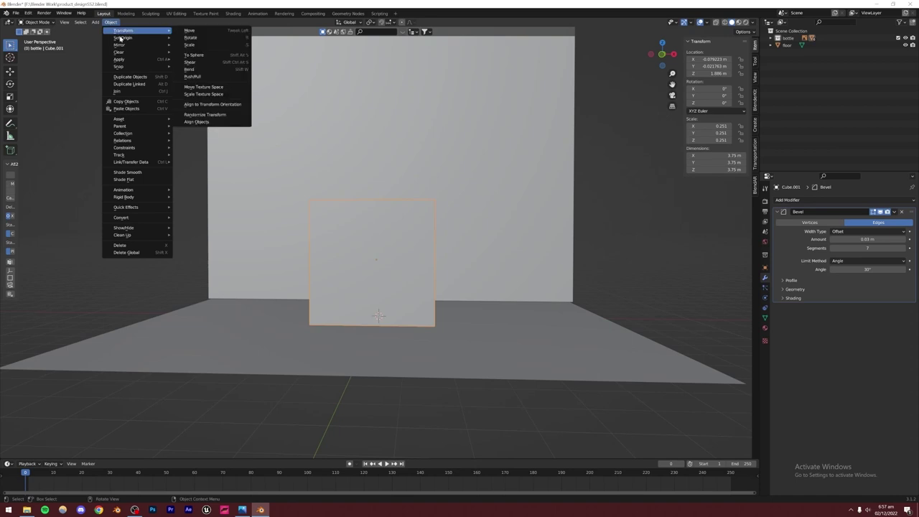
pyautogui.moveTo(122, 38)
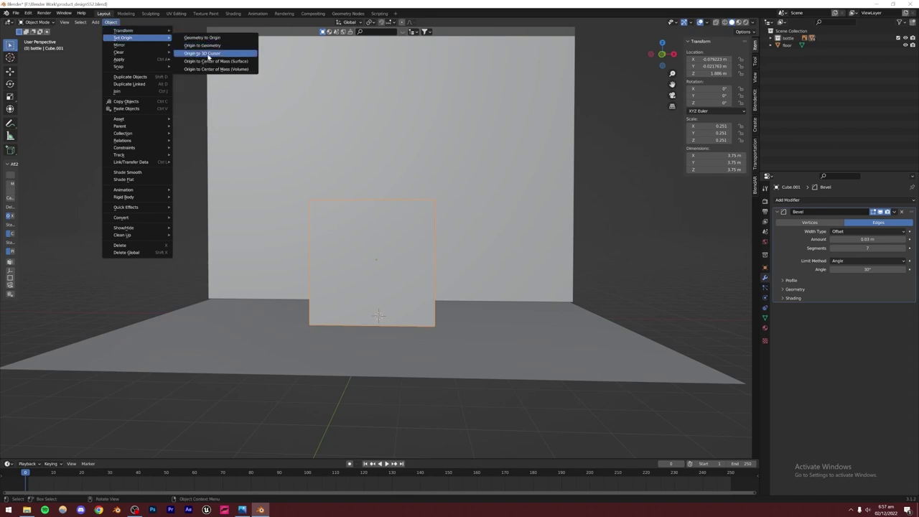
pyautogui.click(207, 54)
pyautogui.moveTo(415, 236); pyautogui.dragTo(447, 244, button='middle')
pyautogui.press('s')
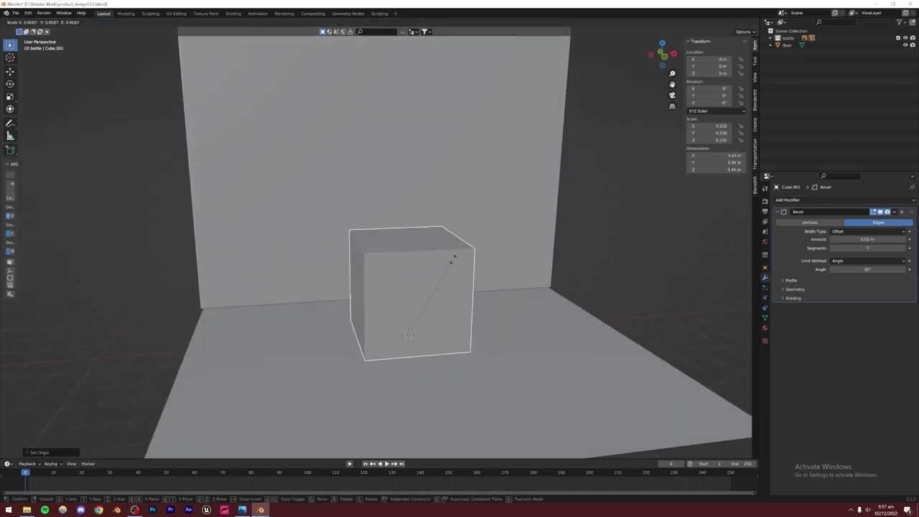
pyautogui.click(474, 250)
pyautogui.moveTo(473, 250); pyautogui.dragTo(356, 267, button='middle')
# - From the top view, move the cube beside the bottle to about X 4.38 m, Y 1.50 m
pyautogui.press('KP_7')
pyautogui.press('g')
pyautogui.click(505, 275)
# - Try enlarging the cube uniformly from its base to a scale of about 0.34, and undo the scaling
pyautogui.press('s')
pyautogui.click(524, 267)
pyautogui.moveTo(524, 266); pyautogui.dragTo(496, 223, button='middle')
pyautogui.press('s')
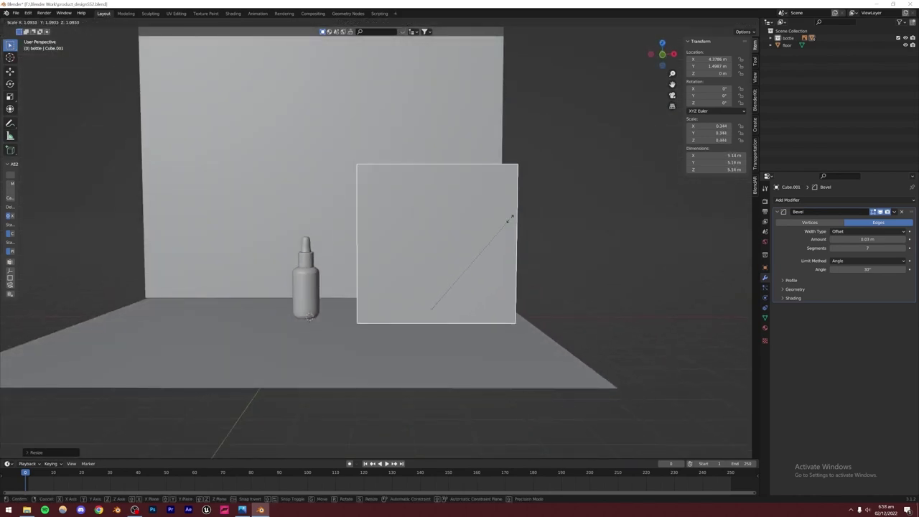
pyautogui.click(509, 219)
pyautogui.moveTo(422, 314); pyautogui.dragTo(385, 315, button='middle')
pyautogui.hotkey('ctrl', 'z')
pyautogui.hotkey('ctrl', 'z')
# - From the top view, move the cube along Y toward the wall, to about Y 1.98 m
pyautogui.press('KP_7')
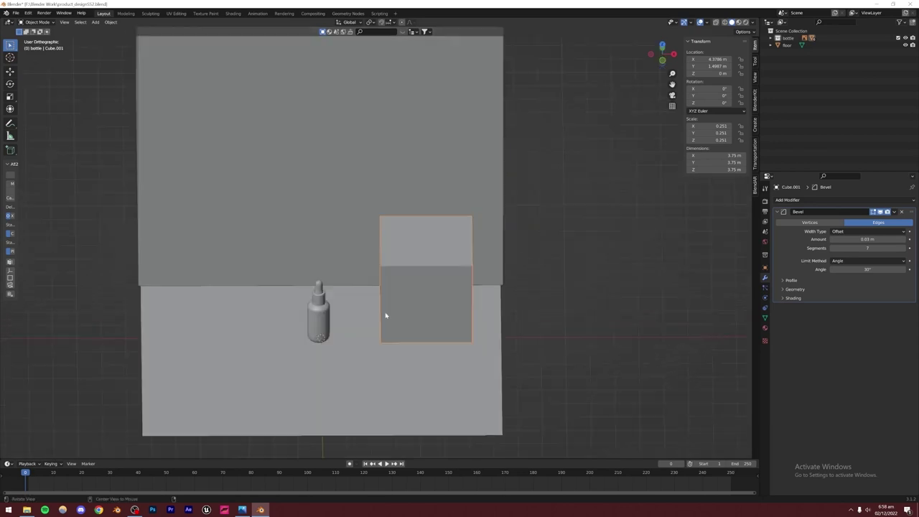
pyautogui.press('g')
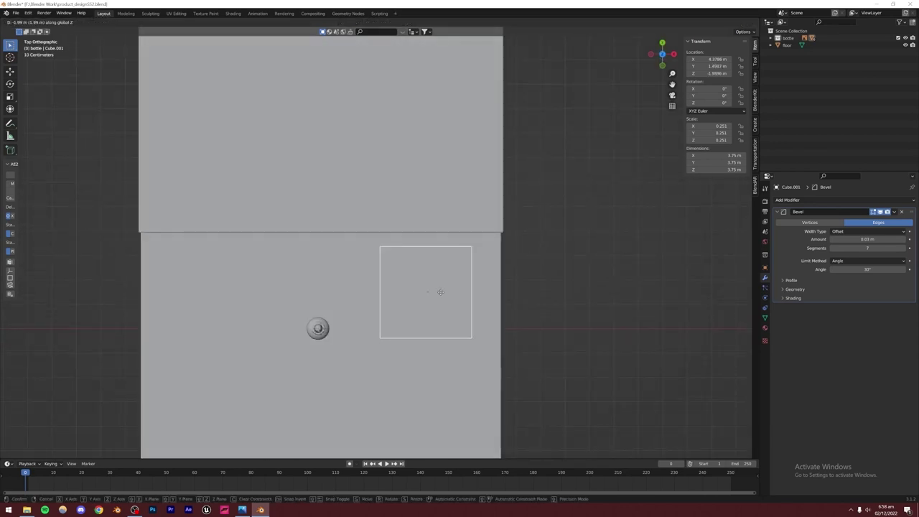
pyautogui.press('x')
pyautogui.press('y')
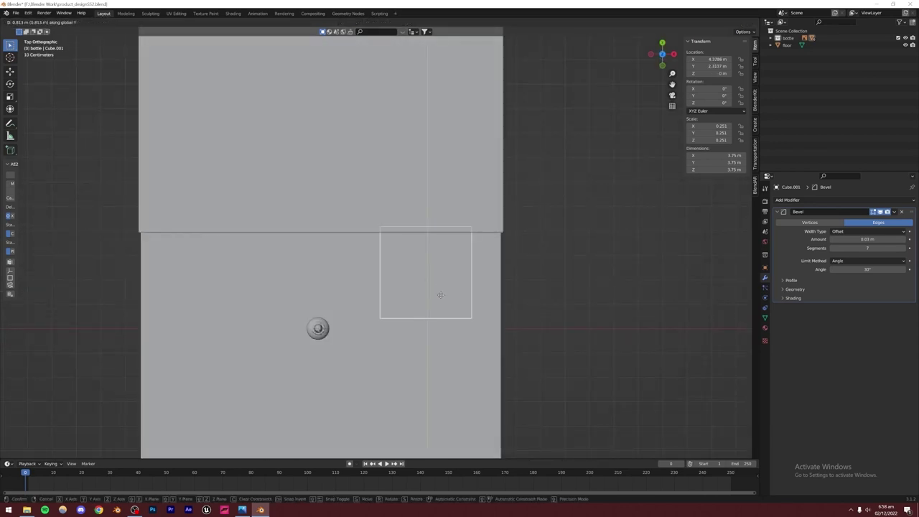
pyautogui.click(442, 305)
# - Flatten the cube into a wide slab by scaling it to about 0.097 in Y and 0.410 in X
pyautogui.press('s')
pyautogui.press('y')
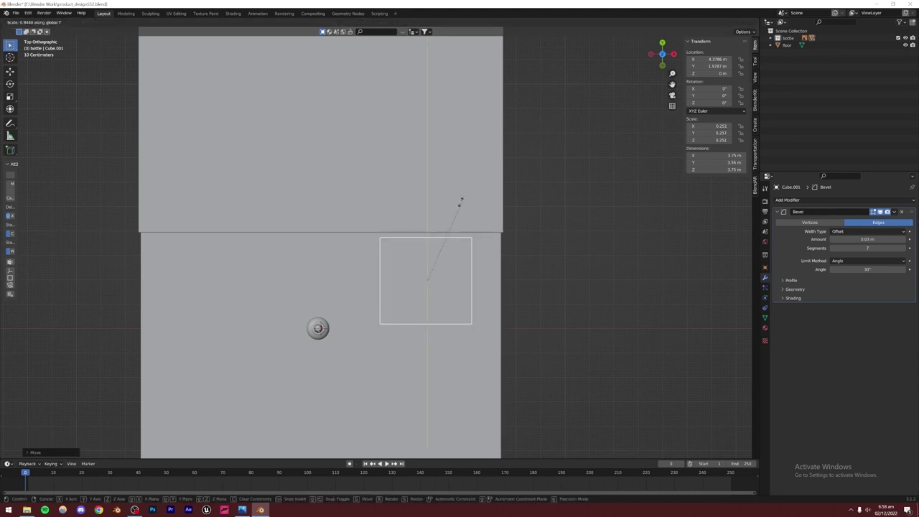
pyautogui.click(433, 245)
pyautogui.press('s')
pyautogui.press('x')
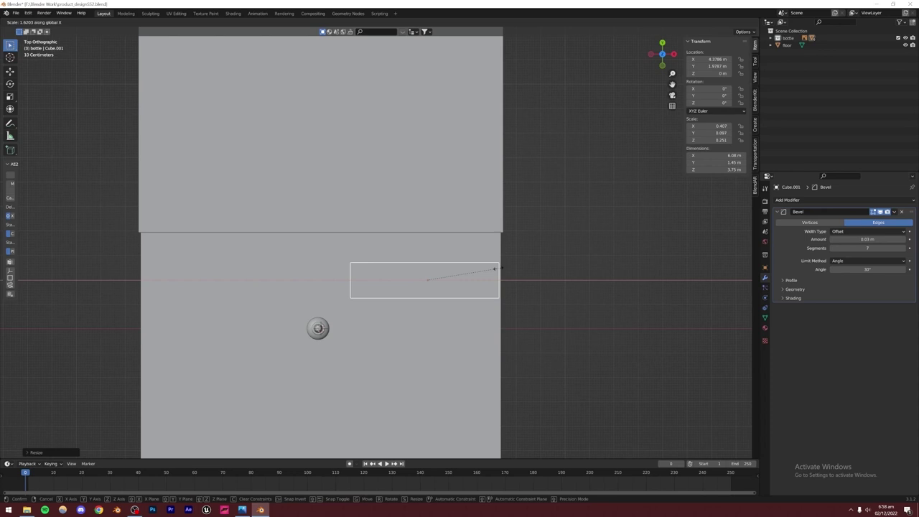
pyautogui.click(498, 268)
# - Place the slab against the wall at about X 4.40 m, Y 3.12 m and compare the layout with the product render
pyautogui.press('g')
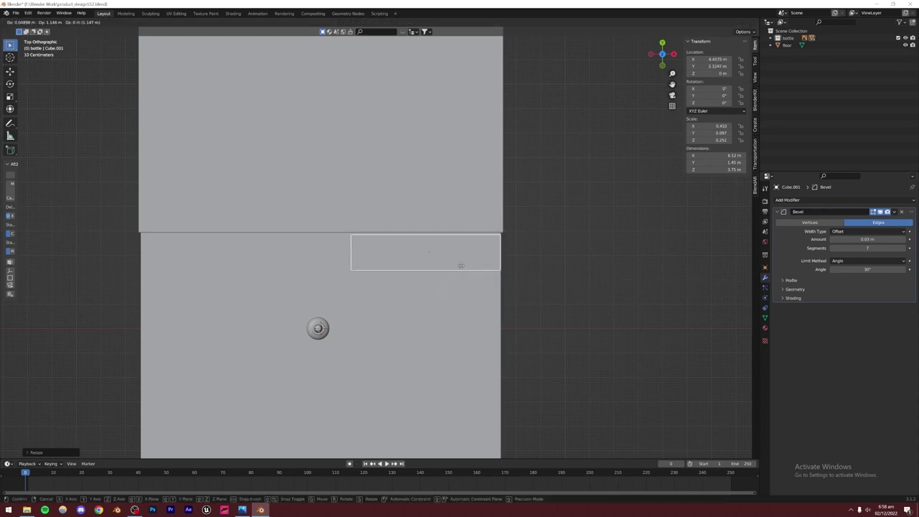
pyautogui.click(462, 264)
pyautogui.click(244, 509)
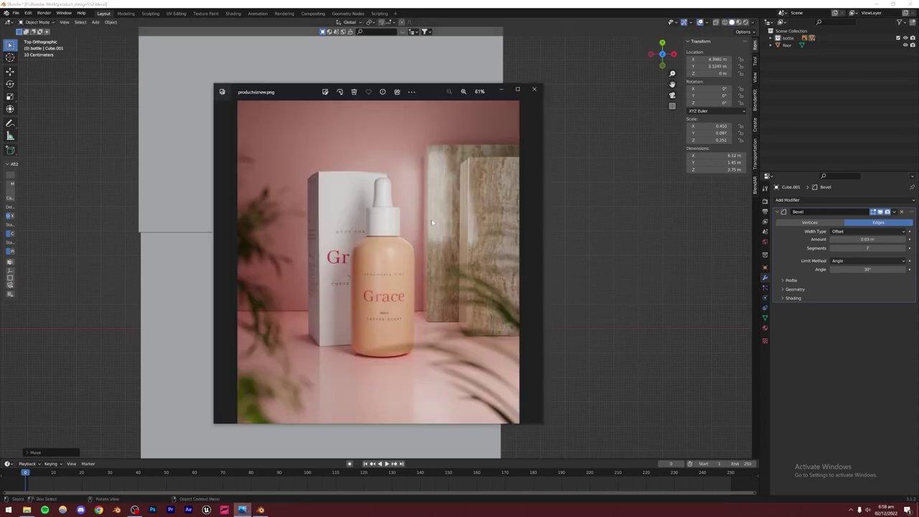
pyautogui.click(577, 195)
pyautogui.moveTo(577, 195); pyautogui.dragTo(444, 201, button='middle')
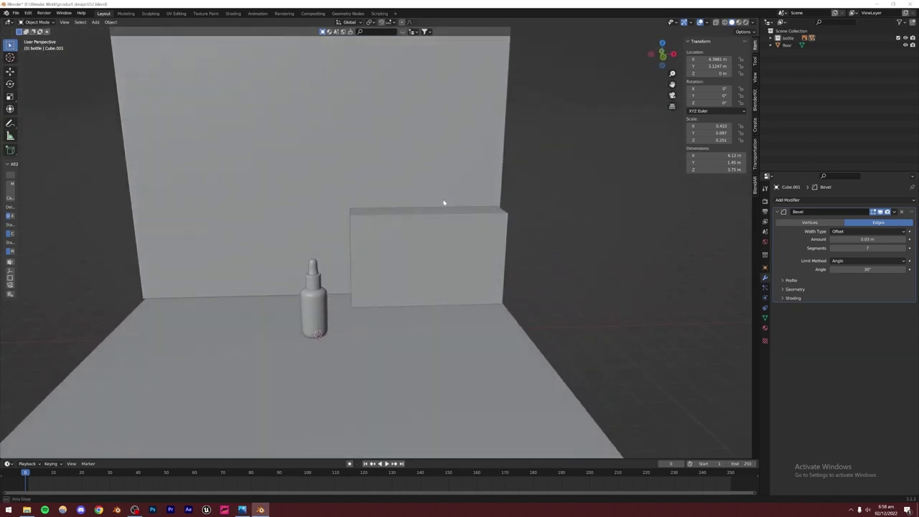
# - Duplicate the slab from the top view and place the copy in front of it at about X 4.90 m, Y 1.22 m
pyautogui.click(406, 245)
pyautogui.moveTo(380, 246); pyautogui.dragTo(382, 271, button='middle')
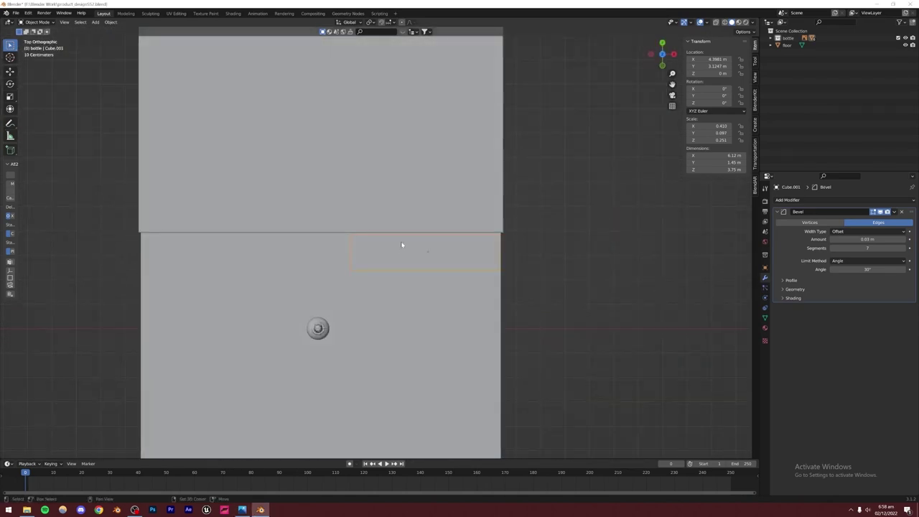
pyautogui.hotkey('shift', 'd')
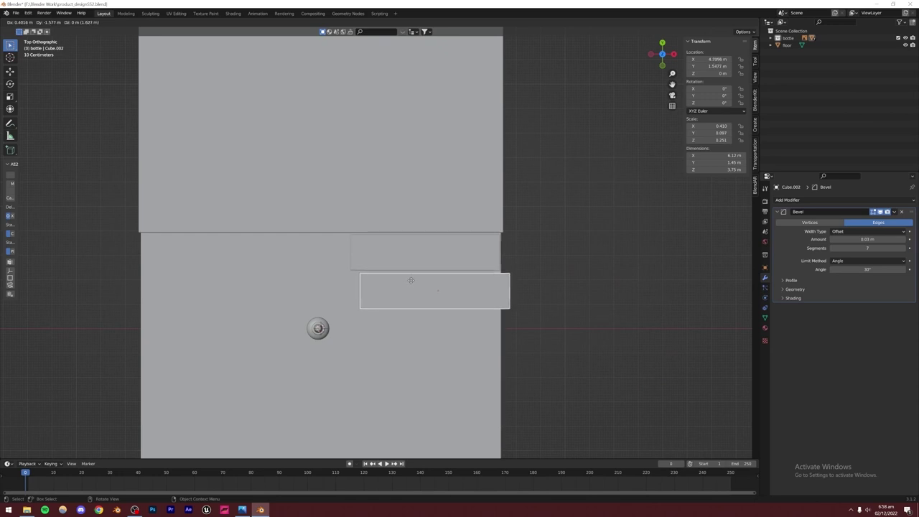
pyautogui.click(419, 284)
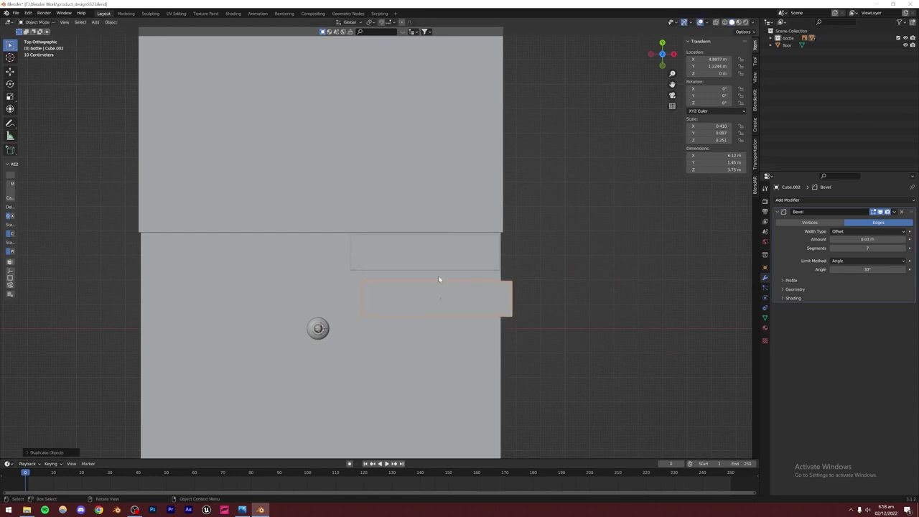
# - Lower the front slab's height by scaling it along Z to about 0.214
pyautogui.moveTo(445, 288); pyautogui.dragTo(354, 262, button='middle')
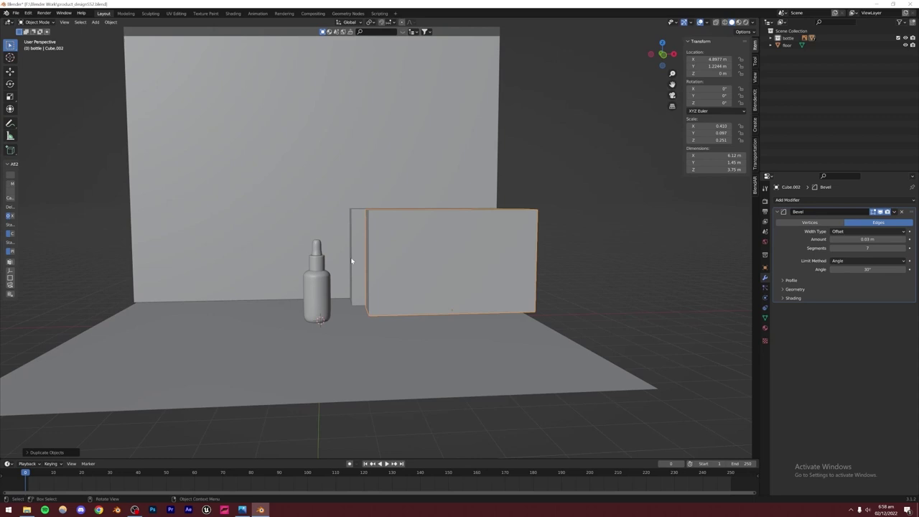
pyautogui.press('s')
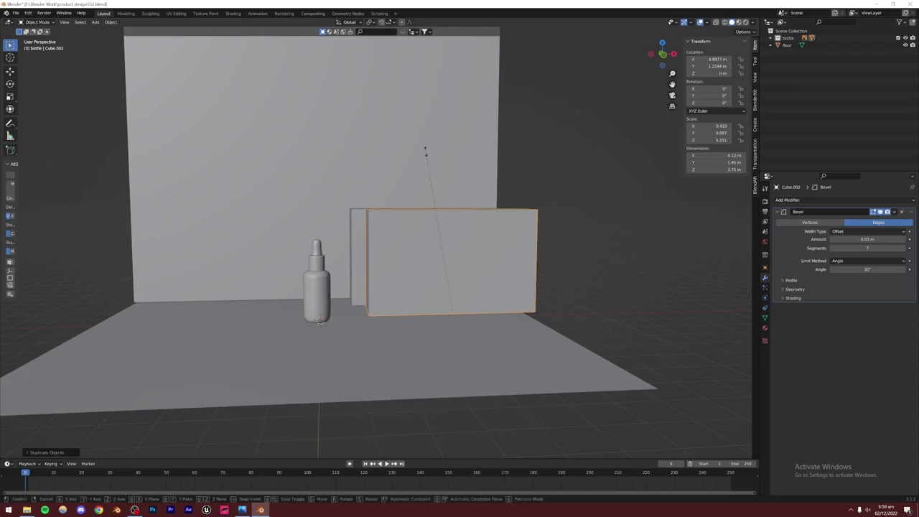
pyautogui.press('z')
pyautogui.click(430, 175)
# - Examine the bevelled edges and corners of the two slabs up close
pyautogui.moveTo(414, 217); pyautogui.dragTo(412, 272, button='middle')
pyautogui.scroll(5, 412, 272)
pyautogui.moveTo(388, 311); pyautogui.dragTo(453, 230, button='middle')
pyautogui.scroll(-5, 453, 230)
pyautogui.moveTo(409, 254); pyautogui.dragTo(373, 297, button='middle')
pyautogui.scroll(5, 435, 306)
pyautogui.scroll(3, 379, 248)
pyautogui.scroll(3, 370, 294)
pyautogui.scroll(-3, 373, 297)
pyautogui.scroll(3, 373, 297)
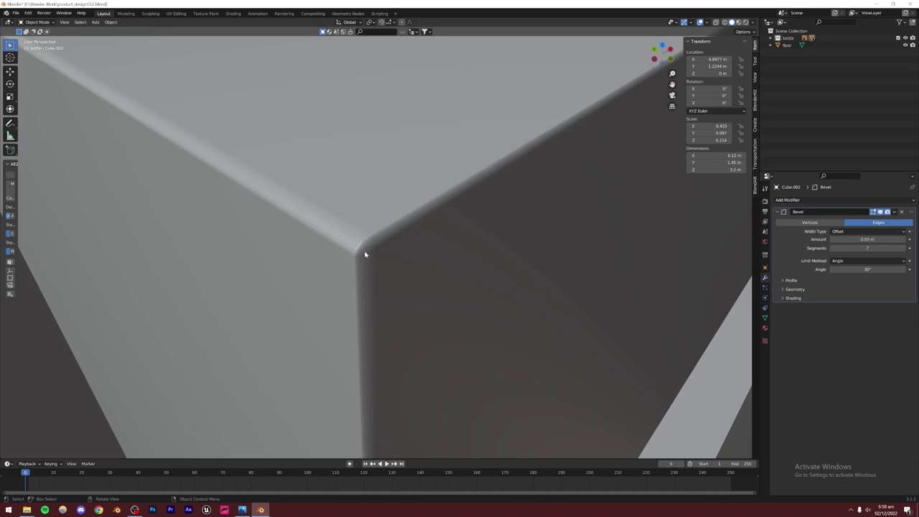
pyautogui.scroll(-5, 364, 325)
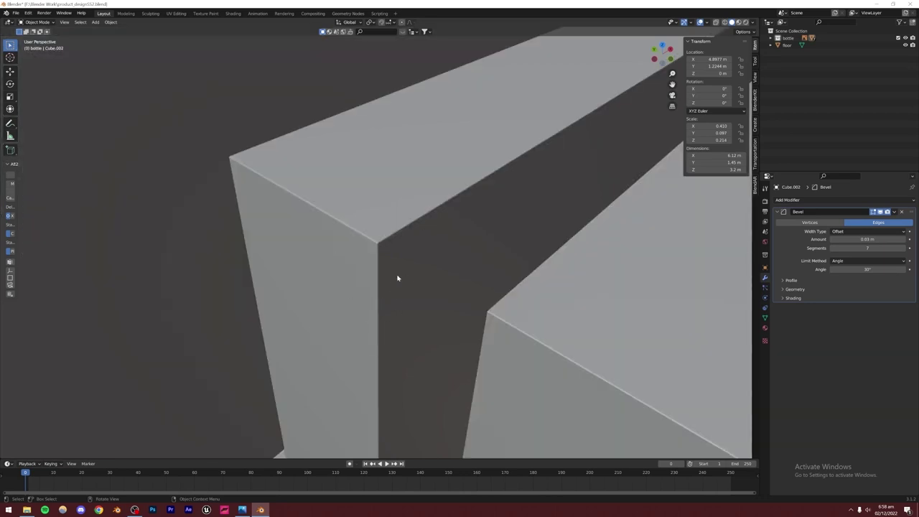
pyautogui.scroll(-8, 398, 278)
pyautogui.scroll(9, 398, 277)
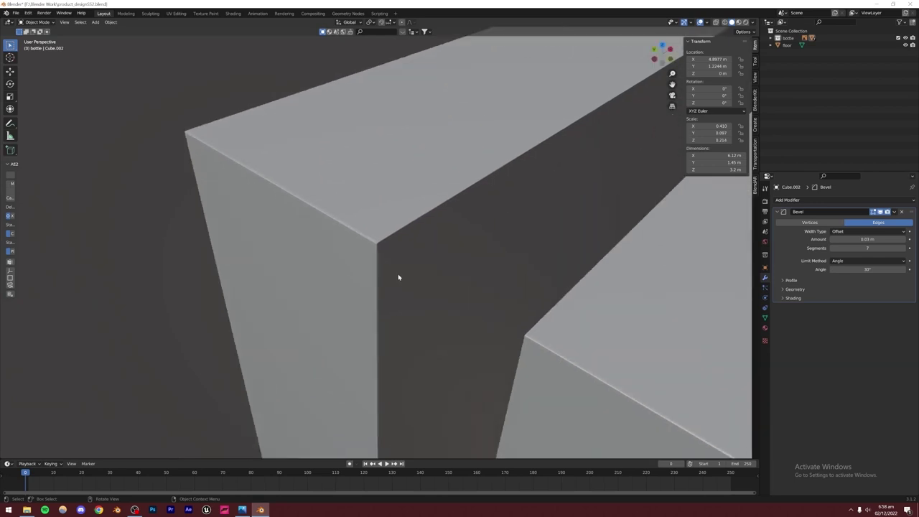
# - Try raising the rear slab's bevel amount to about 0.84 m, and undo the change
pyautogui.click(388, 226)
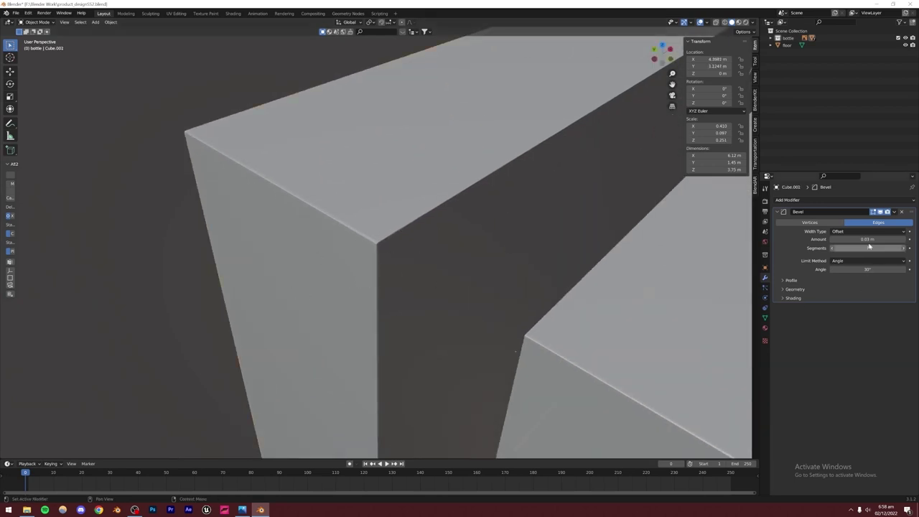
pyautogui.moveTo(867, 239); pyautogui.dragTo(728, 271)
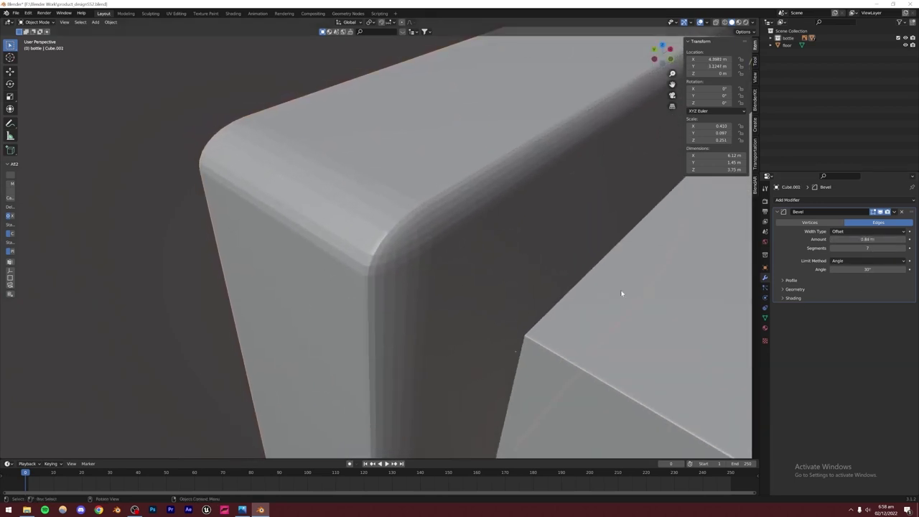
pyautogui.scroll(-4, 431, 309)
pyautogui.moveTo(431, 306); pyautogui.dragTo(379, 285, button='middle')
pyautogui.hotkey('ctrl', 'z')
pyautogui.scroll(-6, 380, 282)
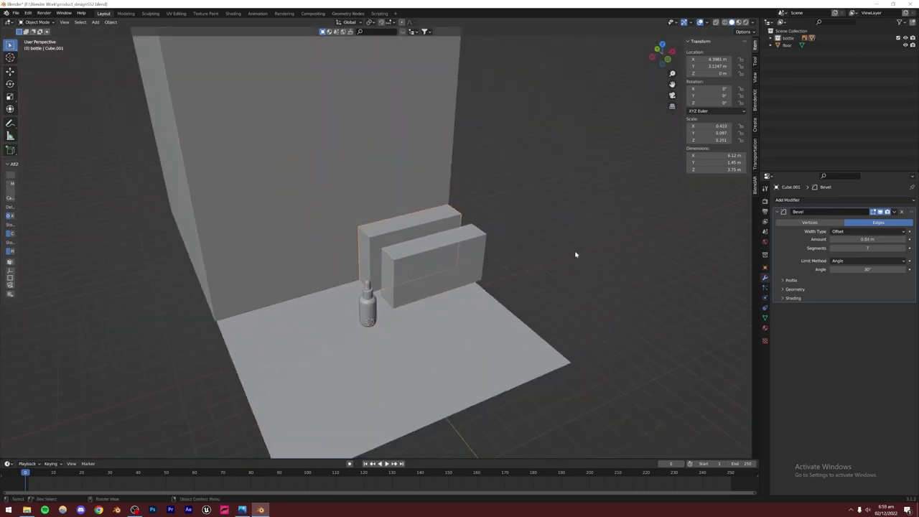
# - Select both slabs, apply their scale, and check the bevelled edges beside the bottle
pyautogui.scroll(3, 408, 291)
pyautogui.moveTo(408, 291); pyautogui.dragTo(390, 308, button='middle')
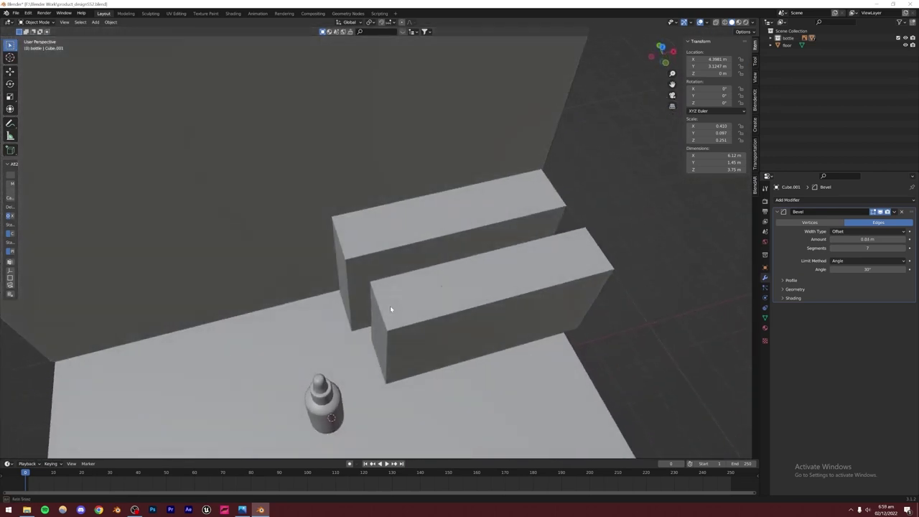
pyautogui.keyDown('shift'); pyautogui.click(399, 308); pyautogui.keyUp('shift')
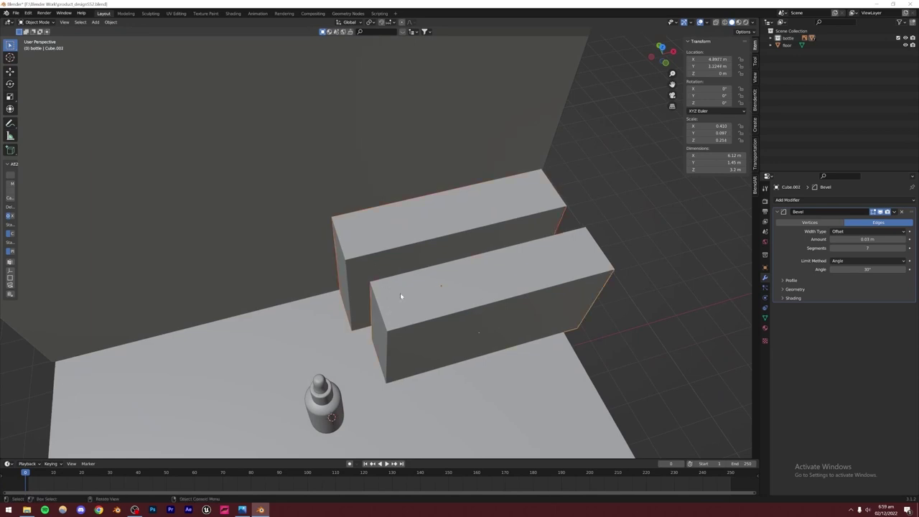
pyautogui.hotkey('ctrl', 'a')
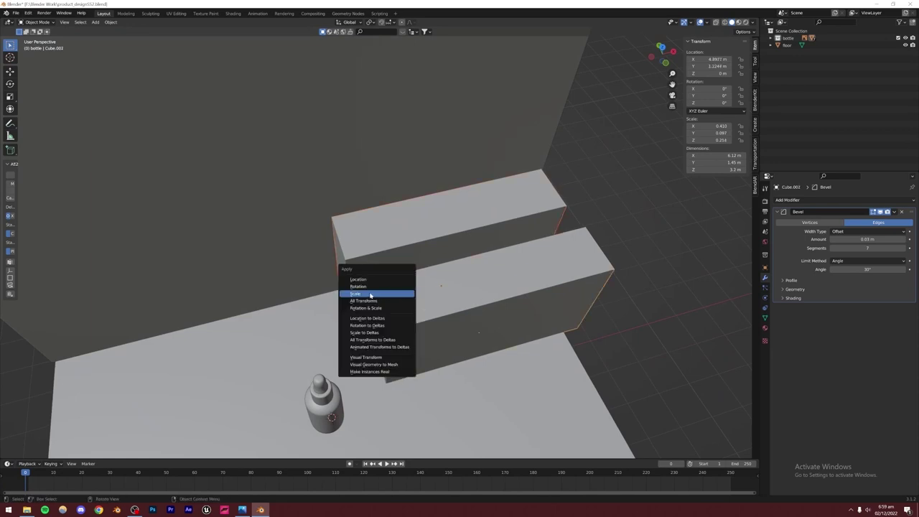
pyautogui.click(370, 295)
pyautogui.scroll(5, 308, 289)
pyautogui.moveTo(312, 318); pyautogui.dragTo(496, 283, button='middle')
pyautogui.scroll(-6, 344, 269)
pyautogui.scroll(5, 373, 307)
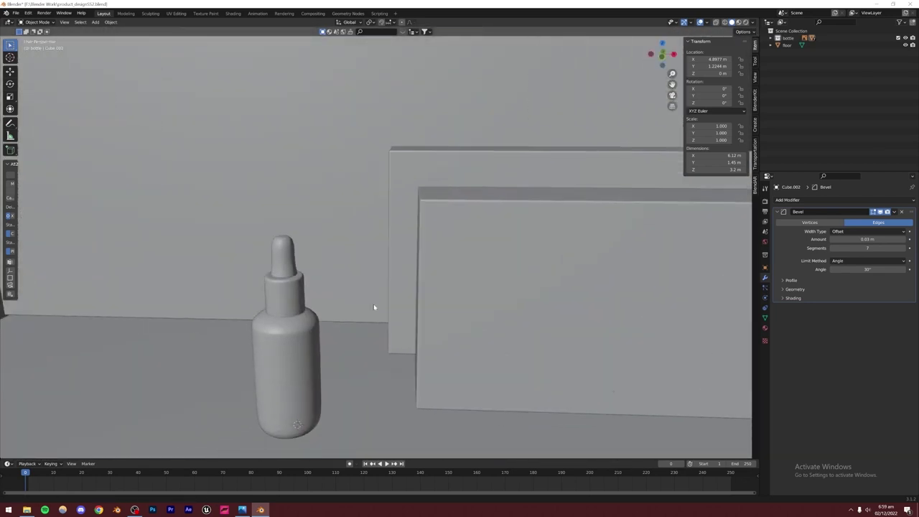
# - Apply smooth shading to the bottle's shoulder, collar and dropper parts one after another
pyautogui.keyDown('shift'); pyautogui.moveTo(373, 307); pyautogui.dragTo(406, 281, button='middle'); pyautogui.keyUp('shift')
pyautogui.scroll(-5, 403, 284)
pyautogui.scroll(7, 354, 314)
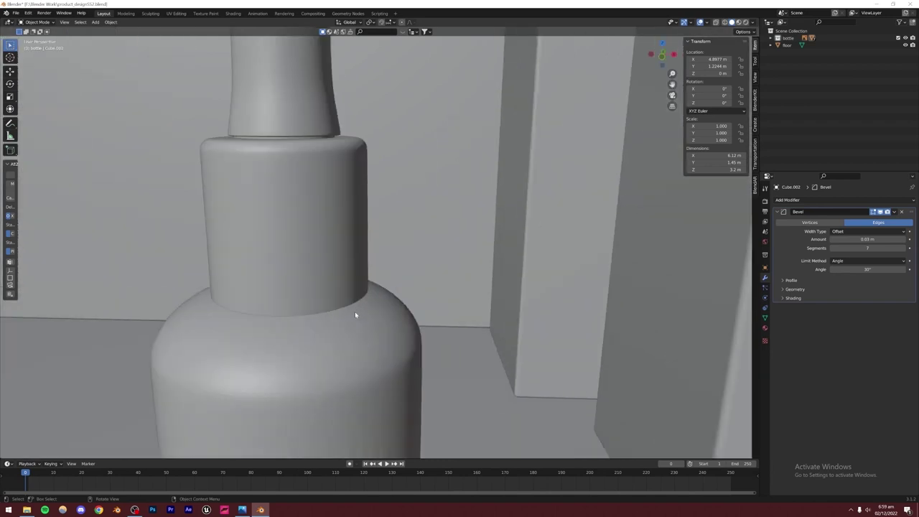
pyautogui.scroll(-4, 354, 314)
pyautogui.scroll(5, 333, 353)
pyautogui.click(337, 287)
pyautogui.rightClick(333, 270)
pyautogui.click(333, 269)
pyautogui.click(356, 156)
pyautogui.rightClick(353, 153)
pyautogui.click(354, 153)
pyautogui.click(352, 76)
pyautogui.rightClick(351, 76)
pyautogui.click(352, 78)
pyautogui.rightClick(352, 103)
pyautogui.click(352, 103)
# - Check the bevelled corners of the two slabs and save the file
pyautogui.scroll(-8, 375, 242)
pyautogui.scroll(5, 347, 263)
pyautogui.moveTo(346, 263); pyautogui.dragTo(355, 298, button='middle')
pyautogui.keyDown('shift'); pyautogui.moveTo(446, 211); pyautogui.dragTo(412, 259, button='middle'); pyautogui.keyUp('shift')
pyautogui.scroll(4, 412, 259)
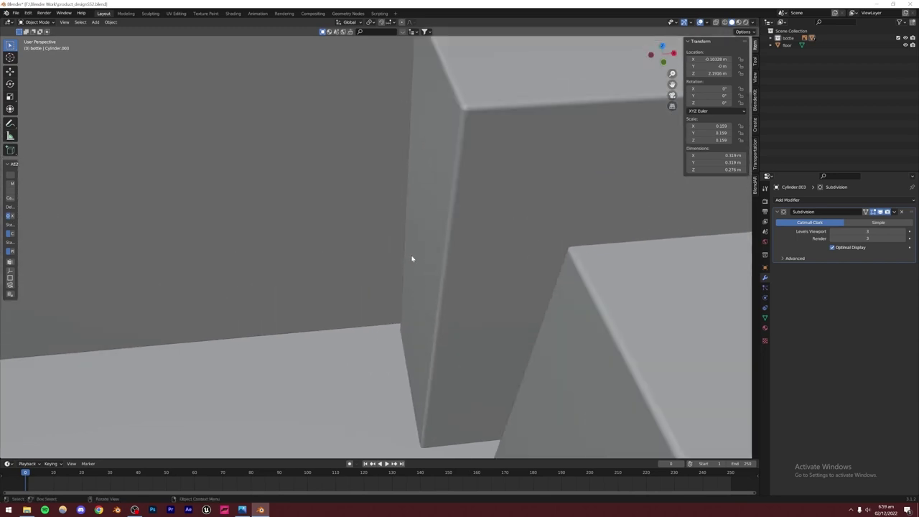
pyautogui.keyDown('shift'); pyautogui.moveTo(482, 129); pyautogui.dragTo(381, 274, button='middle'); pyautogui.keyUp('shift')
pyautogui.scroll(-7, 361, 301)
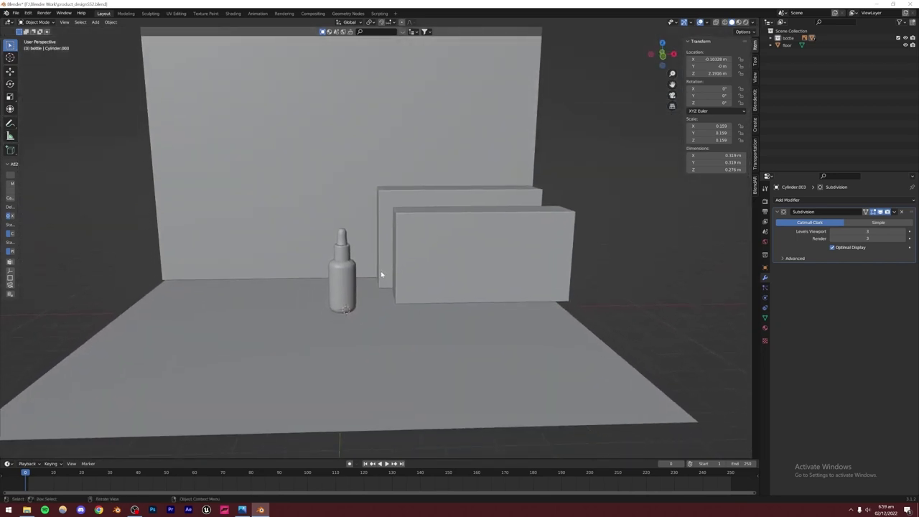
pyautogui.hotkey('ctrl', 's')
# - Examine the product box behind the bottle in the reference render and compare it with the scene layout
pyautogui.click(242, 509)
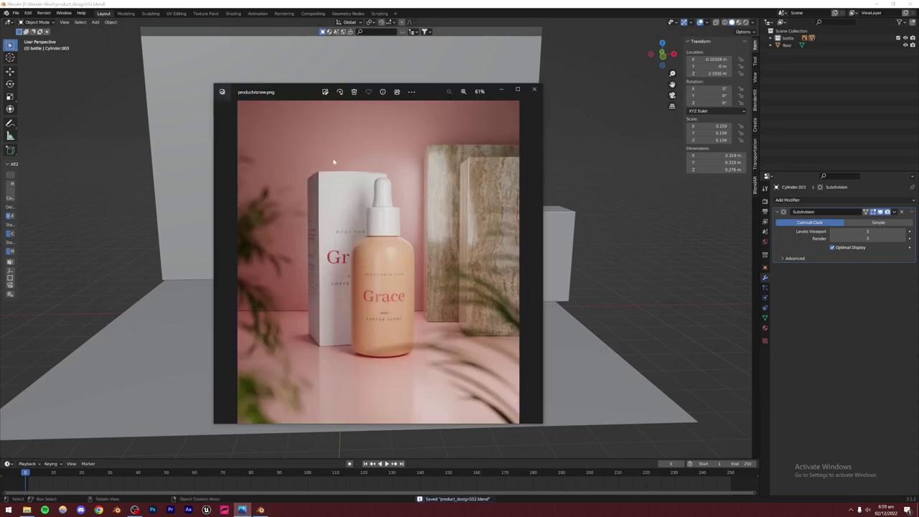
pyautogui.click(598, 254)
pyautogui.scroll(1, 353, 293)
pyautogui.moveTo(332, 253); pyautogui.dragTo(428, 243, button='middle')
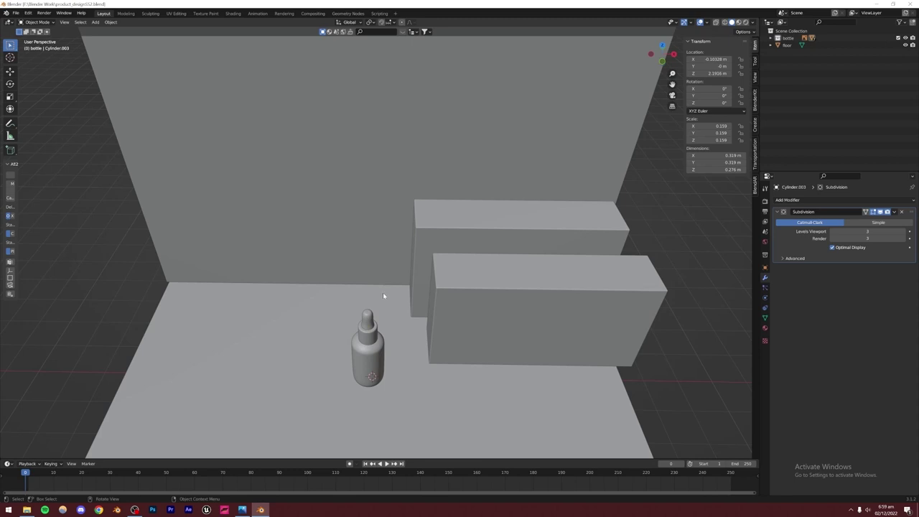
pyautogui.moveTo(366, 297); pyautogui.dragTo(300, 329, button='middle')
pyautogui.click(241, 511)
pyautogui.scroll(5, 366, 215)
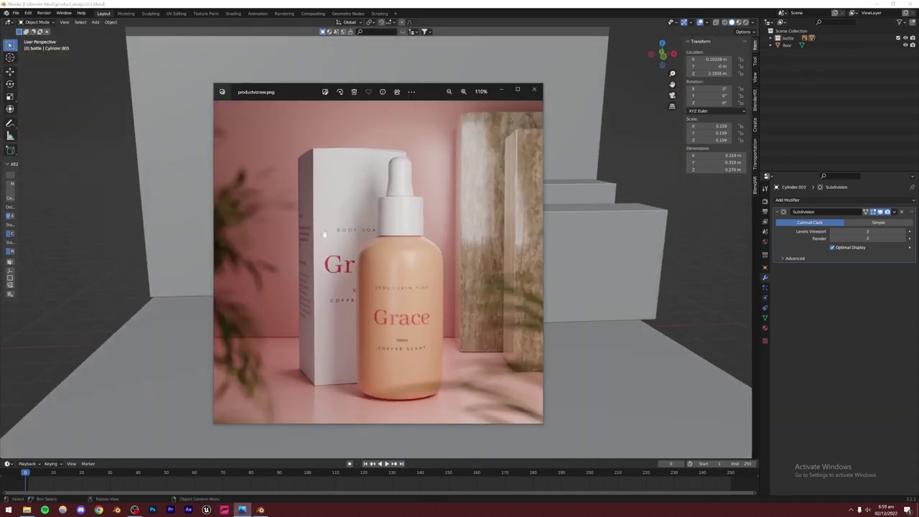
pyautogui.scroll(4, 393, 239)
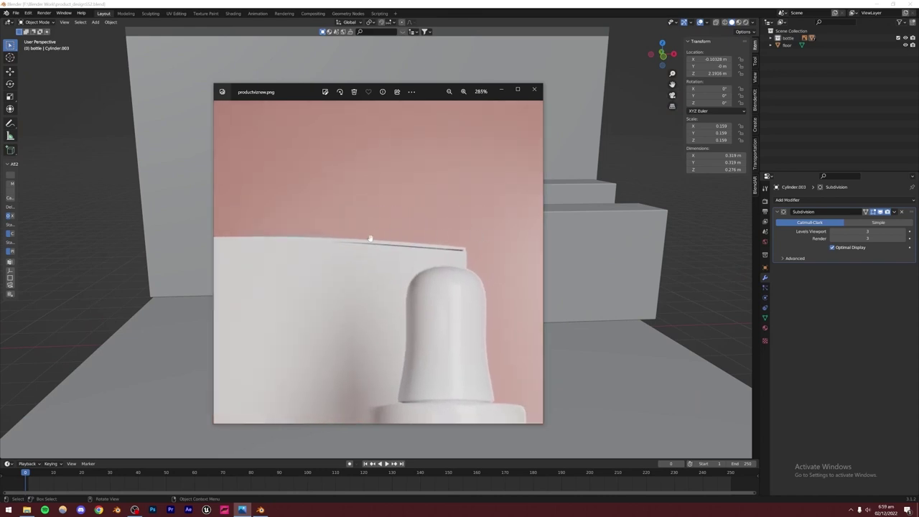
pyautogui.scroll(-8, 377, 265)
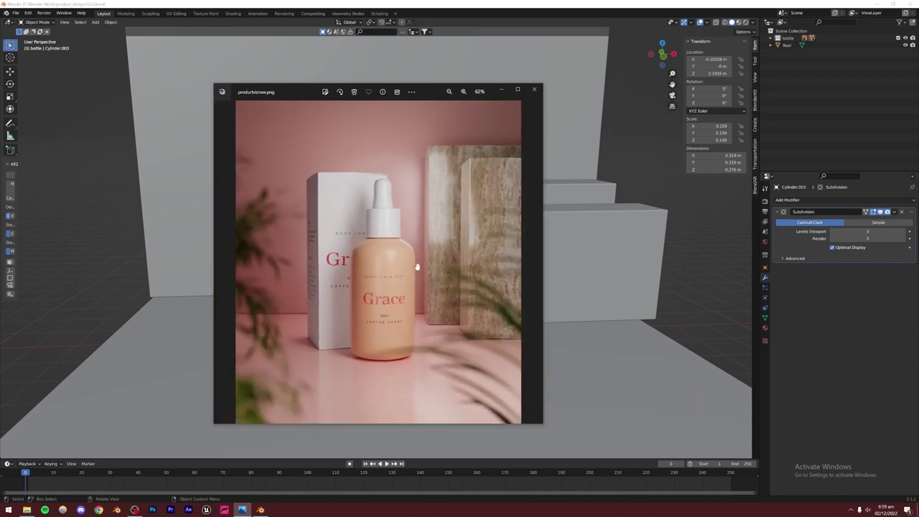
pyautogui.click(692, 292)
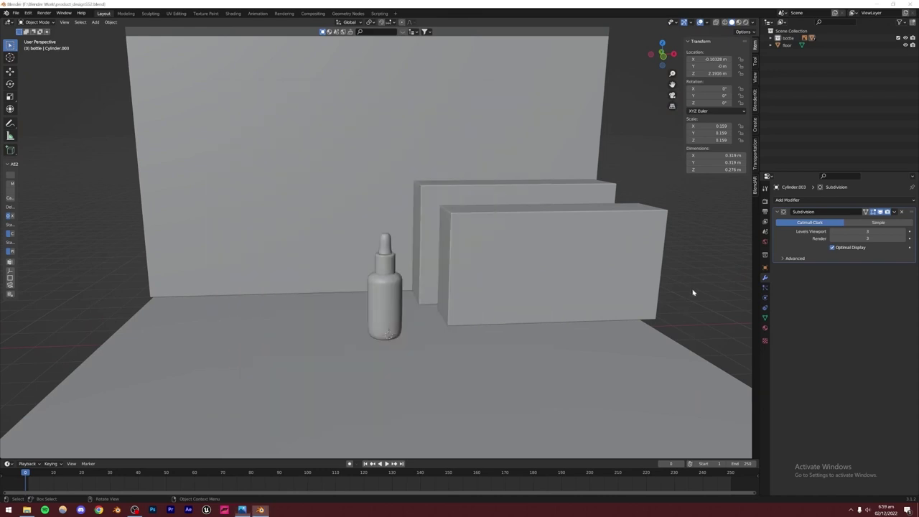
# - Search BlenderKit models for "box" with free assets first, and add the Box of Medicine model to the scene
pyautogui.click(754, 99)
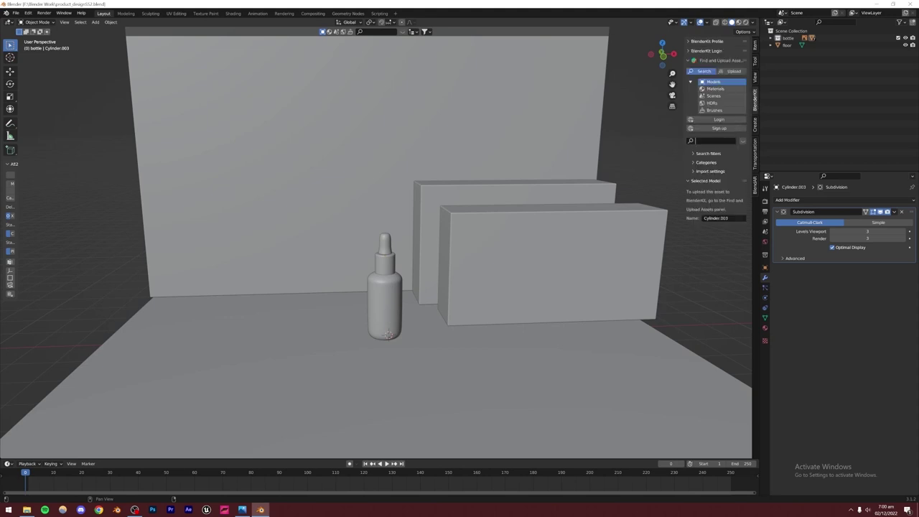
pyautogui.press('Return')
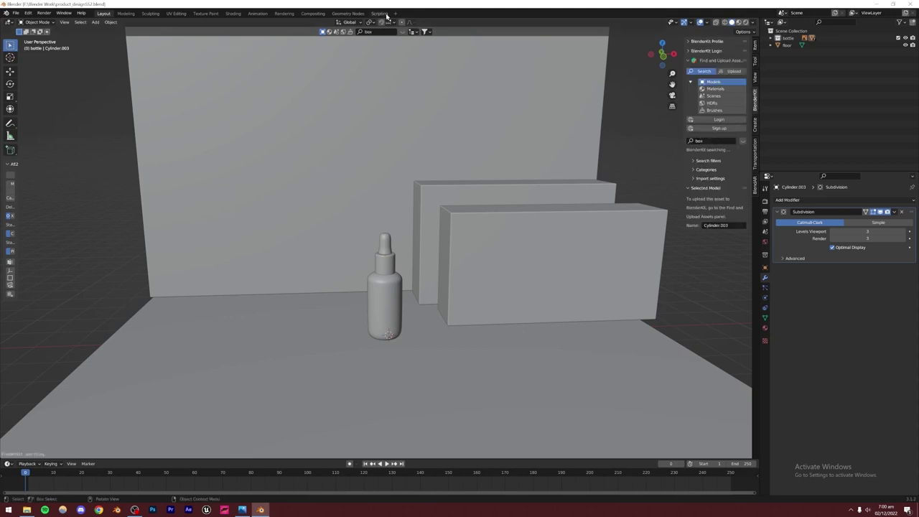
pyautogui.click(706, 161)
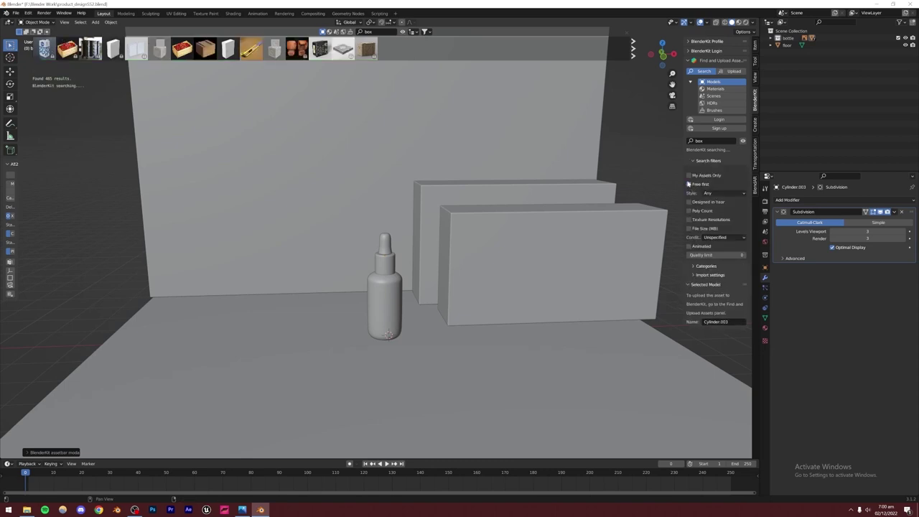
pyautogui.moveTo(45, 48)
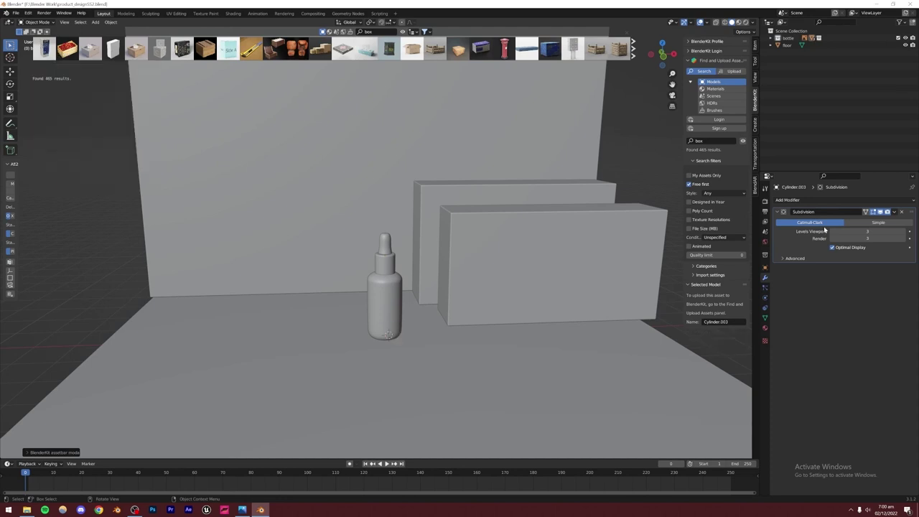
# - Switch to Chrome, go to the BlenderKit website and open its add-on download page
pyautogui.click(98, 510)
pyautogui.write('blende')
pyautogui.press('Return')
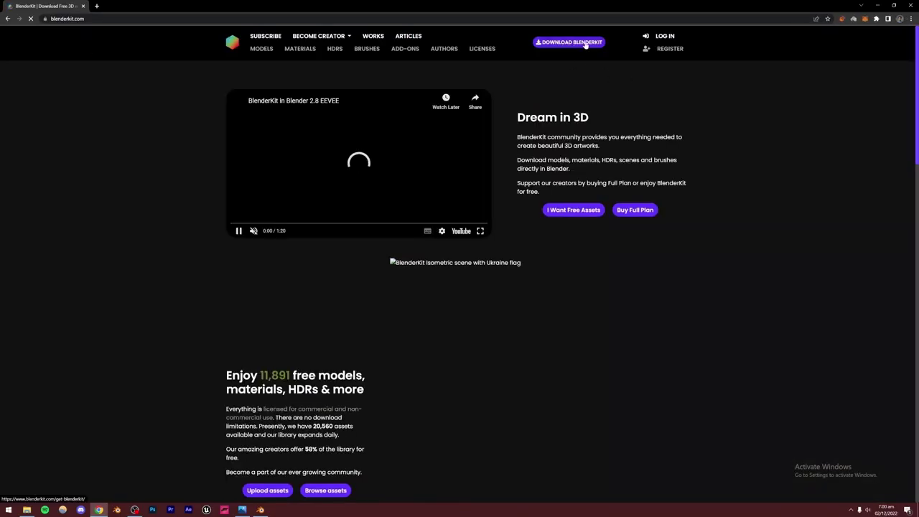
pyautogui.click(561, 42)
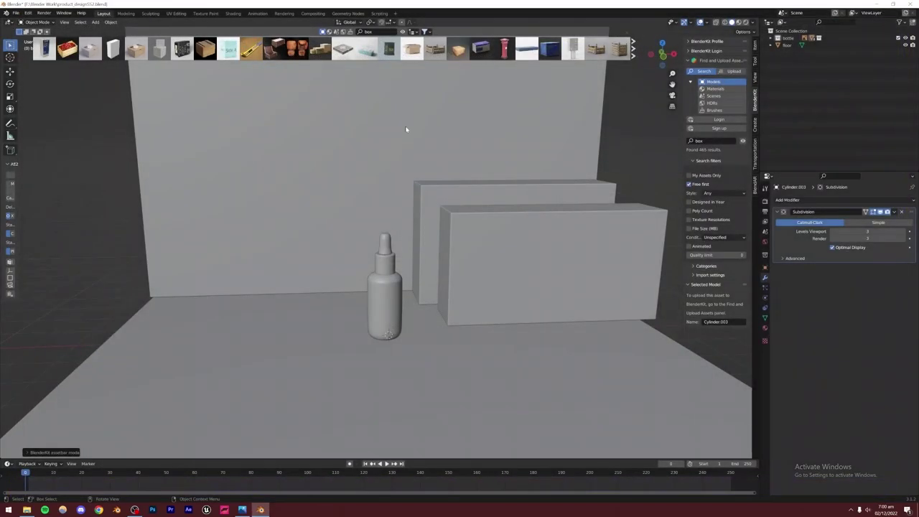
# - Move the Box of Medicine collection out of the bottle collection and rename it "box"
pyautogui.moveTo(383, 264); pyautogui.dragTo(375, 285, button='middle')
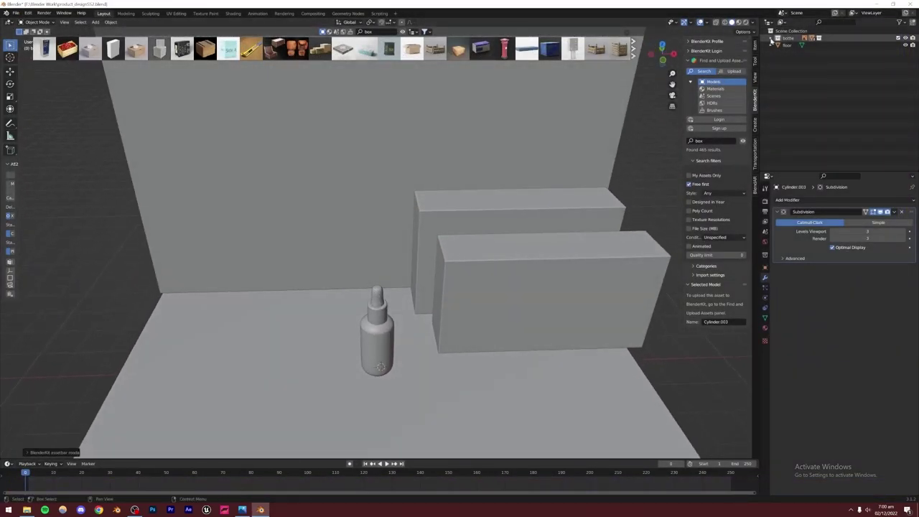
pyautogui.click(771, 38)
pyautogui.moveTo(803, 46); pyautogui.dragTo(801, 140)
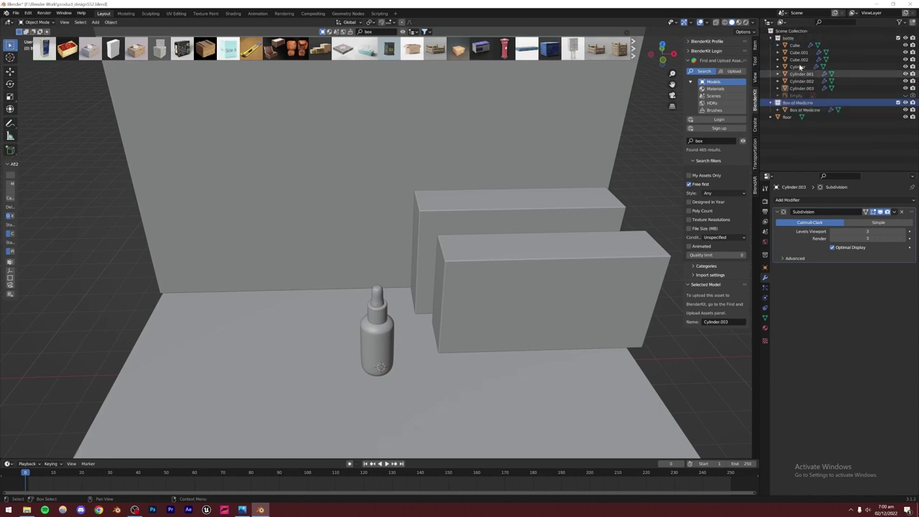
pyautogui.click(770, 38)
pyautogui.click(771, 46)
pyautogui.doubleClick(791, 46)
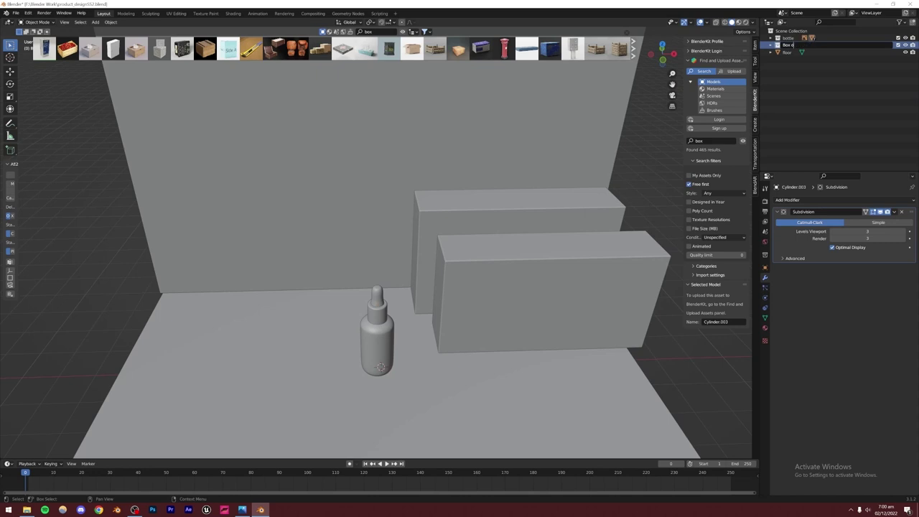
pyautogui.write('box')
pyautogui.press('Return')
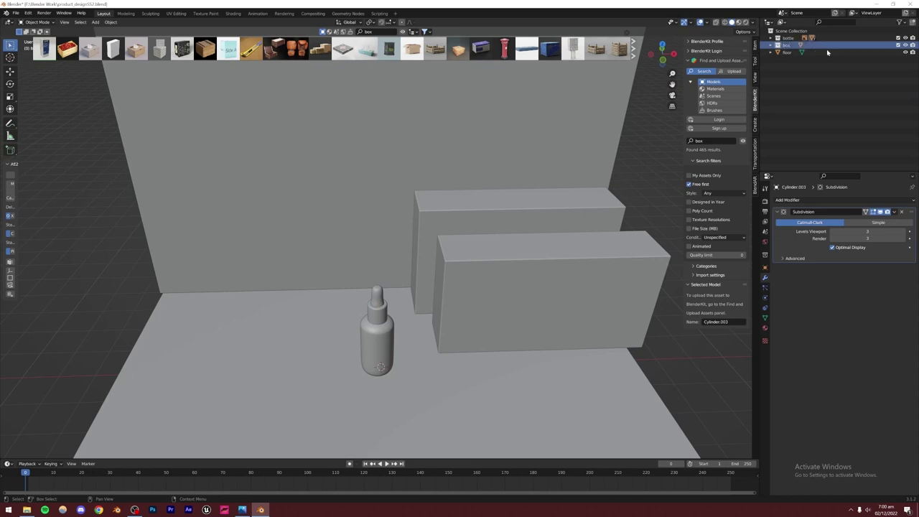
# - Select the objects in the box collection and scale them up about 61.6 times to enclose the bottle
pyautogui.rightClick(787, 48)
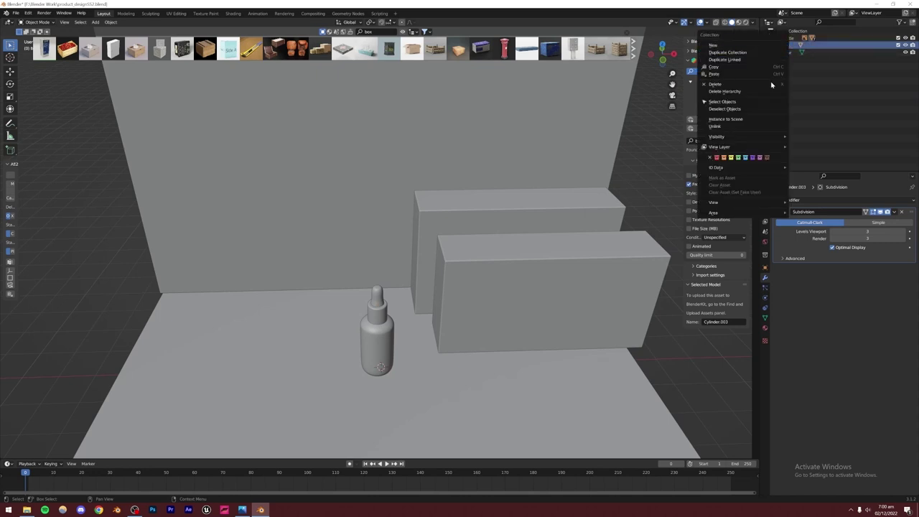
pyautogui.click(722, 102)
pyautogui.press('s')
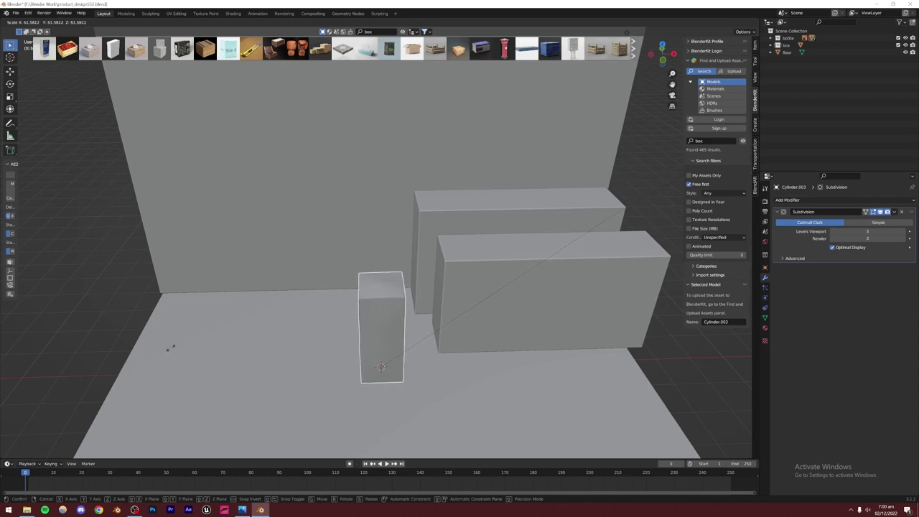
pyautogui.click(378, 259)
pyautogui.moveTo(378, 259); pyautogui.dragTo(362, 295, button='middle')
# - In front view, raise the box about 0.063 m so its base rests on the floor
pyautogui.press('KP_3')
pyautogui.press('KP_1')
pyautogui.scroll(6, 427, 313)
pyautogui.keyDown('shift'); pyautogui.moveTo(426, 314); pyautogui.dragTo(428, 278, button='middle'); pyautogui.keyUp('shift')
pyautogui.press('g')
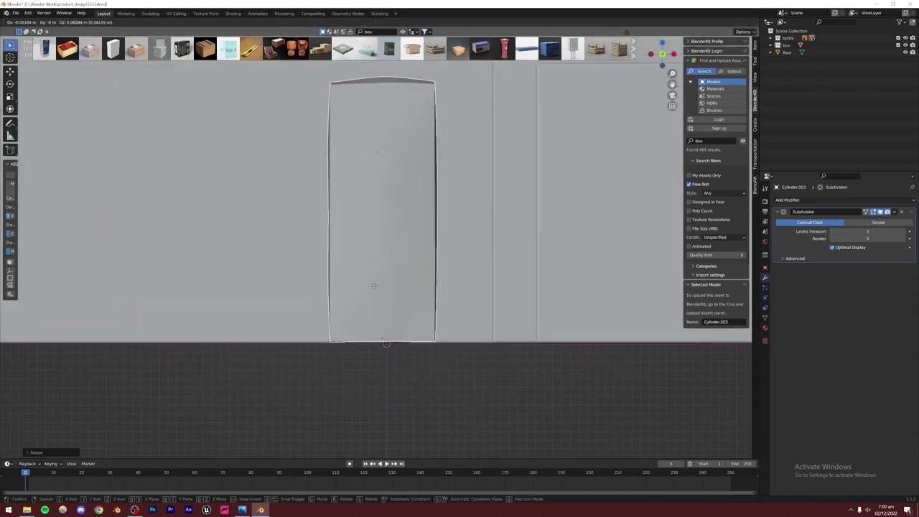
pyautogui.click(374, 286)
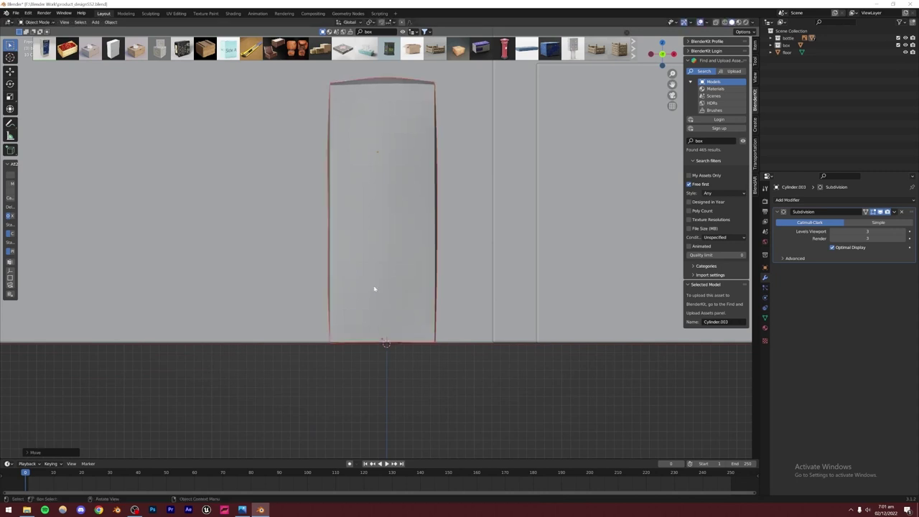
# - Place the box beside and slightly behind the bottle and rotate it about Z so one corner faces forward
pyautogui.scroll(-4, 371, 275)
pyautogui.moveTo(371, 273); pyautogui.dragTo(377, 280, button='middle')
pyautogui.press('KP_7')
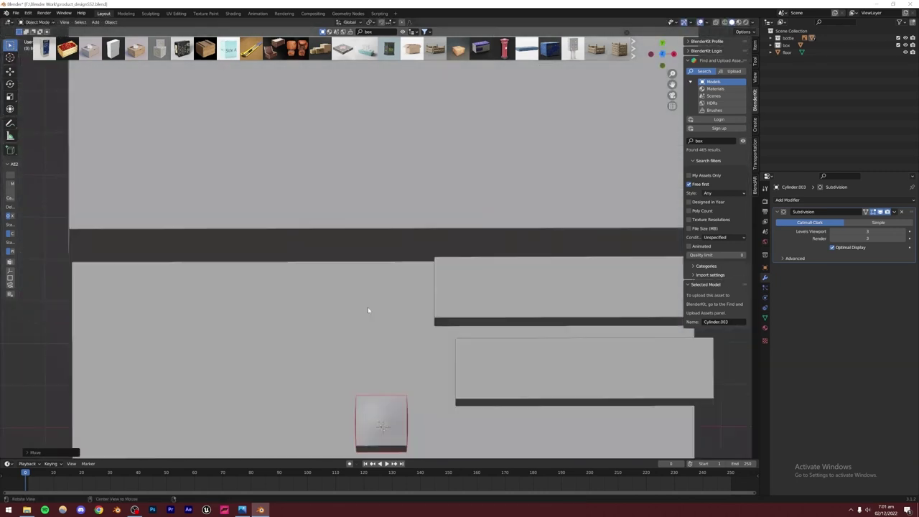
pyautogui.scroll(-3, 399, 353)
pyautogui.moveTo(418, 358); pyautogui.dragTo(366, 194, button='middle')
pyautogui.press('r')
pyautogui.press('z')
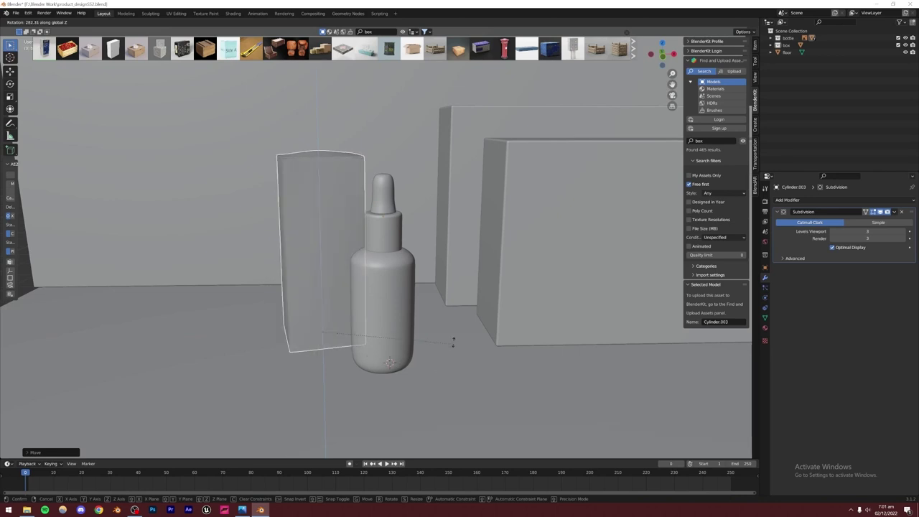
pyautogui.click(417, 291)
pyautogui.scroll(-5, 418, 291)
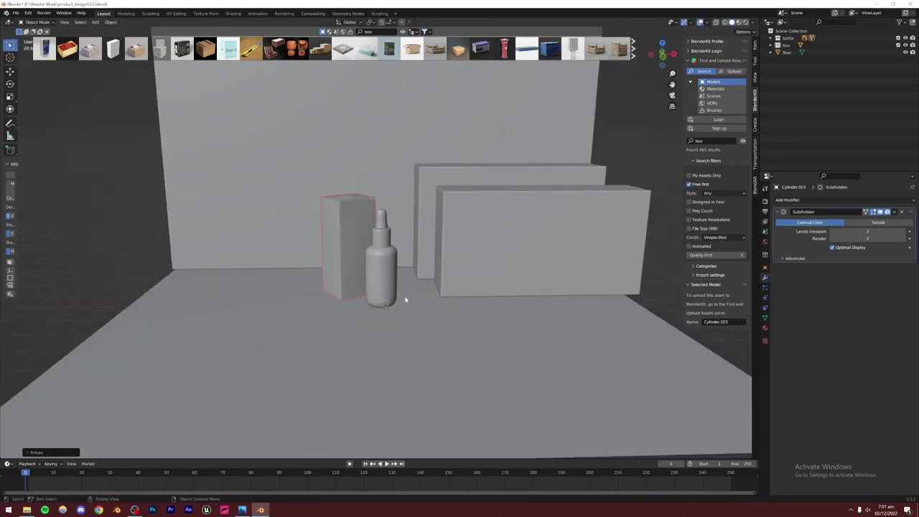
# - Enter Edit Mode on the box and examine the edges around its lid with X-ray display
pyautogui.scroll(3, 404, 299)
pyautogui.click(402, 297)
pyautogui.click(346, 226)
pyautogui.scroll(5, 347, 244)
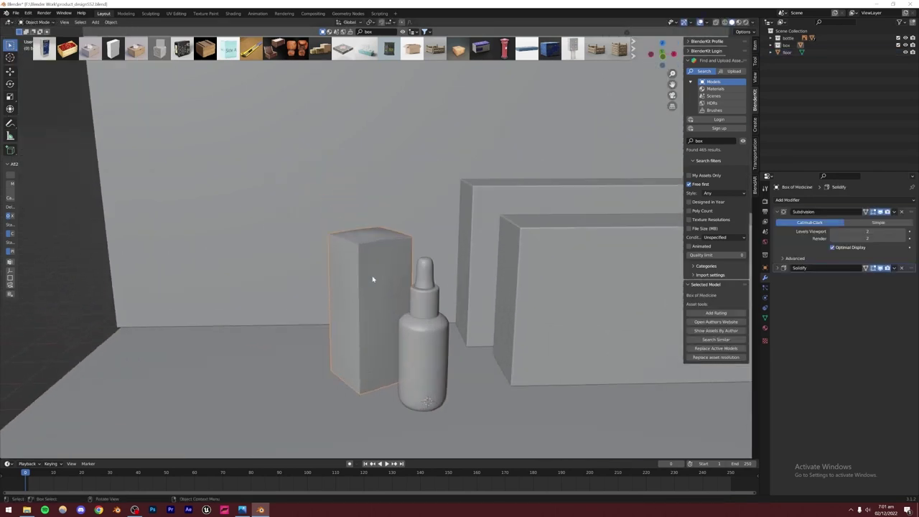
pyautogui.press('Tab')
pyautogui.scroll(2, 369, 271)
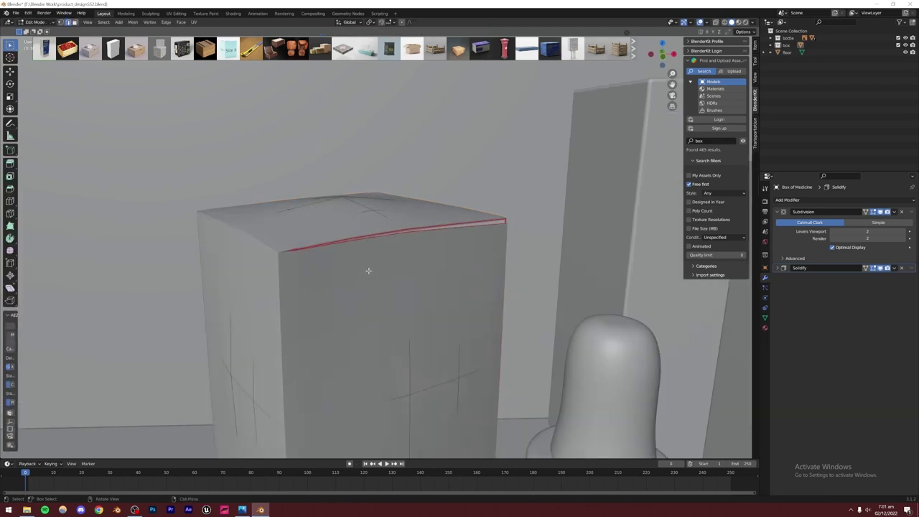
pyautogui.hotkey('alt', 'z')
pyautogui.moveTo(367, 267); pyautogui.dragTo(359, 249, button='middle')
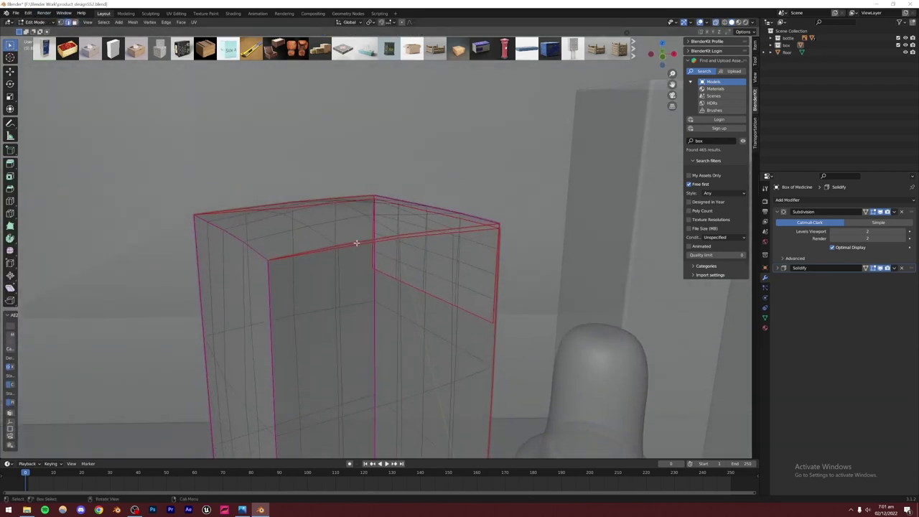
pyautogui.hotkey('alt', 'z')
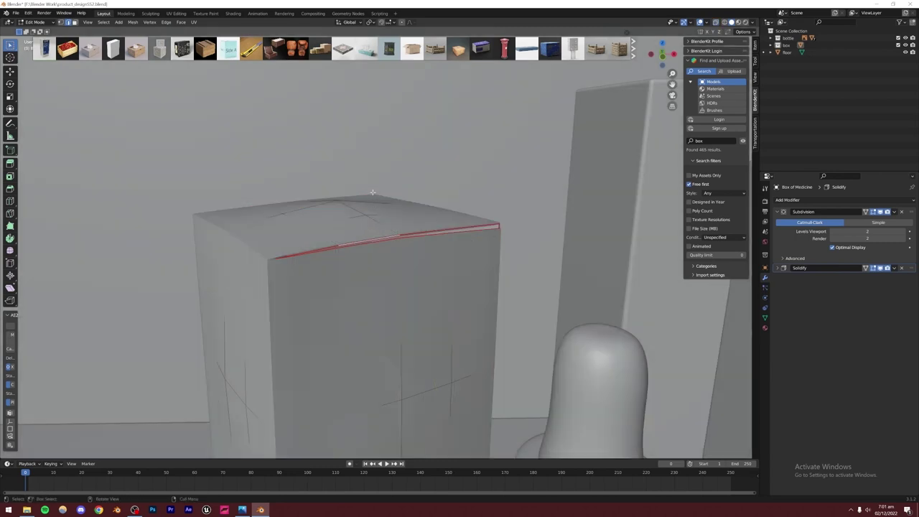
# - Lower the selected geometry of the box's lid by about 0.006 m along Z
pyautogui.scroll(2, 339, 235)
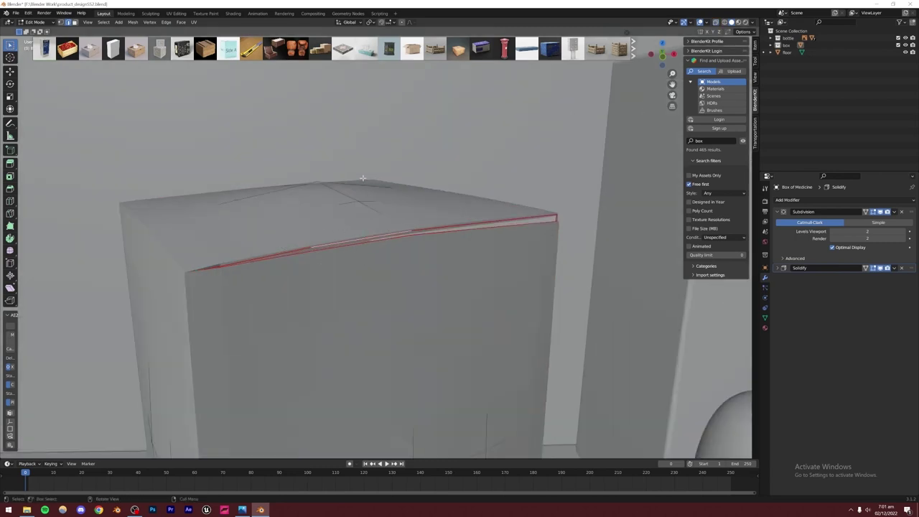
pyautogui.press('g')
pyautogui.press('z')
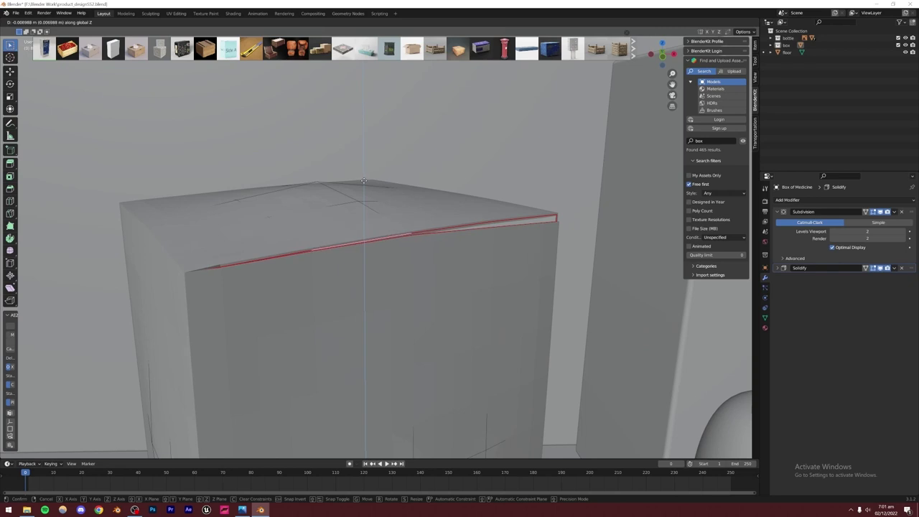
pyautogui.click(365, 181)
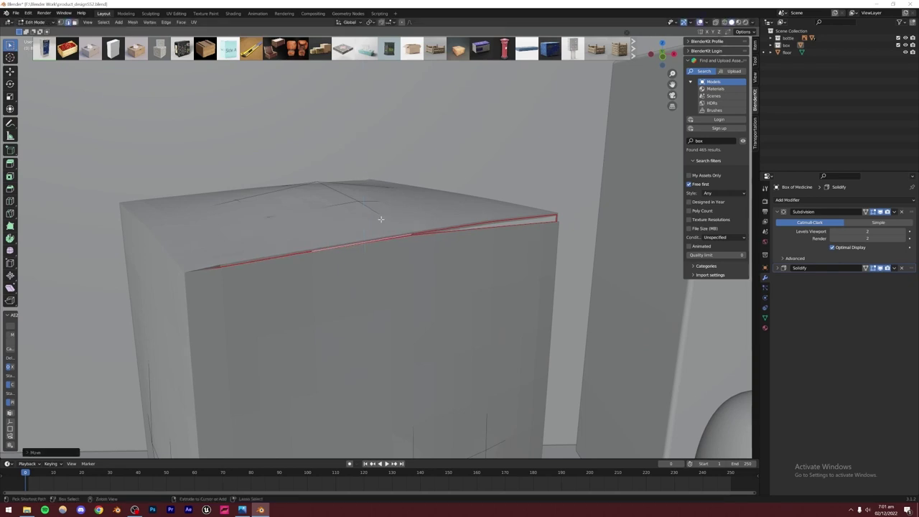
pyautogui.press('g')
pyautogui.press('z')
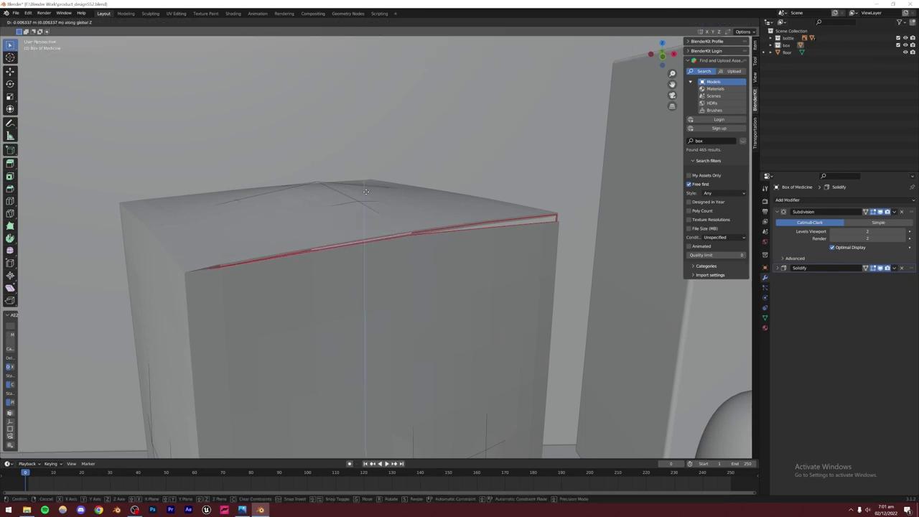
pyautogui.click(365, 191)
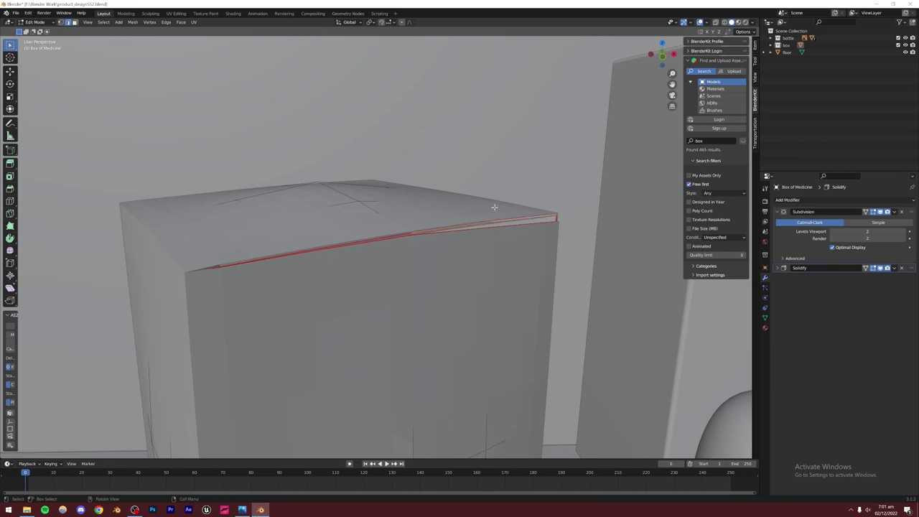
# - Lower the selected lid geometry of the box slightly further along Z, about 0.006 m, and return to Object Mode
pyautogui.press('g')
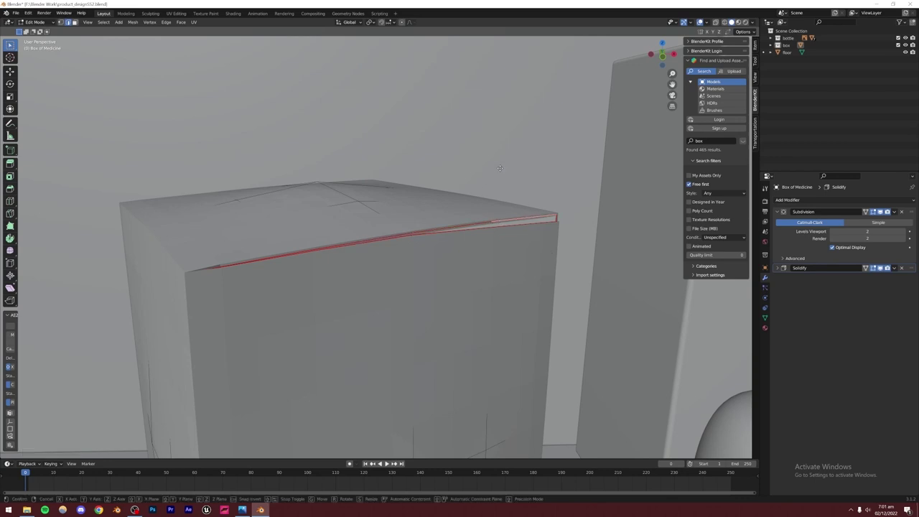
pyautogui.press('z')
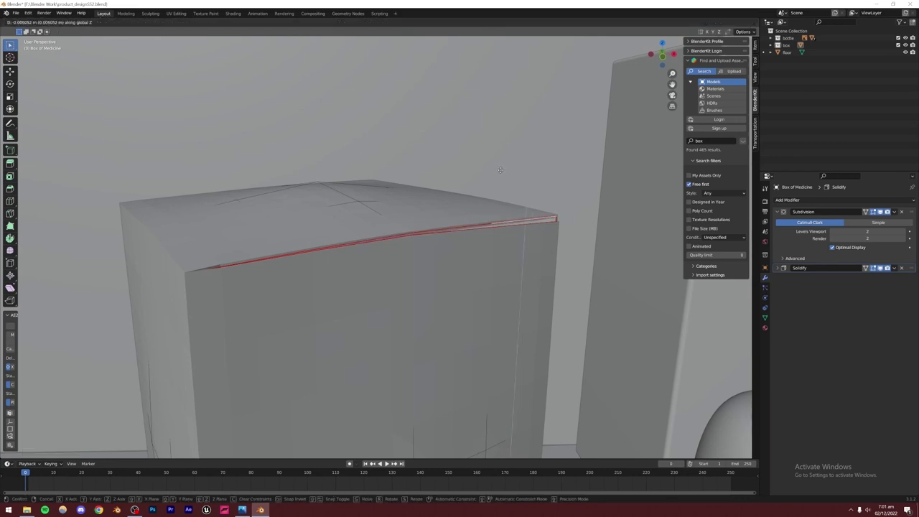
pyautogui.click(501, 173)
pyautogui.press('Tab')
pyautogui.scroll(-6, 496, 188)
pyautogui.moveTo(454, 266); pyautogui.dragTo(425, 273, button='middle')
pyautogui.scroll(4, 341, 274)
# - Reopen the box in Edit Mode and fine-tune the height of its front lid edge along Z to close the gap
pyautogui.click(314, 227)
pyautogui.press('Tab')
pyautogui.press('Tab')
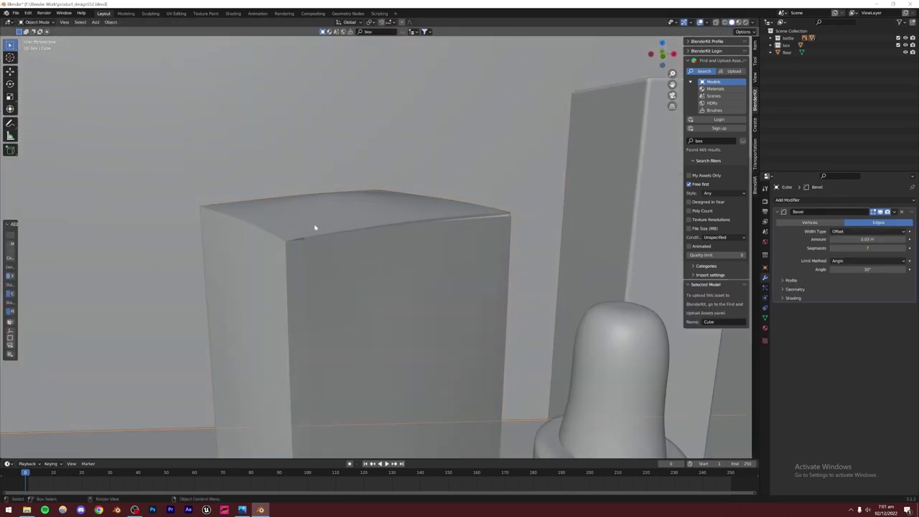
pyautogui.click(315, 227)
pyautogui.press('Tab')
pyautogui.scroll(3, 301, 250)
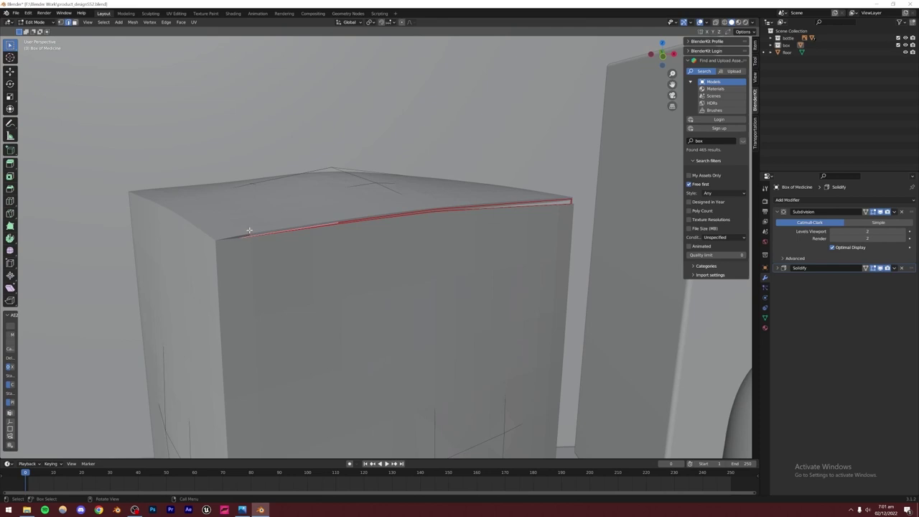
pyautogui.press('a')
pyautogui.moveTo(248, 231); pyautogui.dragTo(253, 242, button='middle')
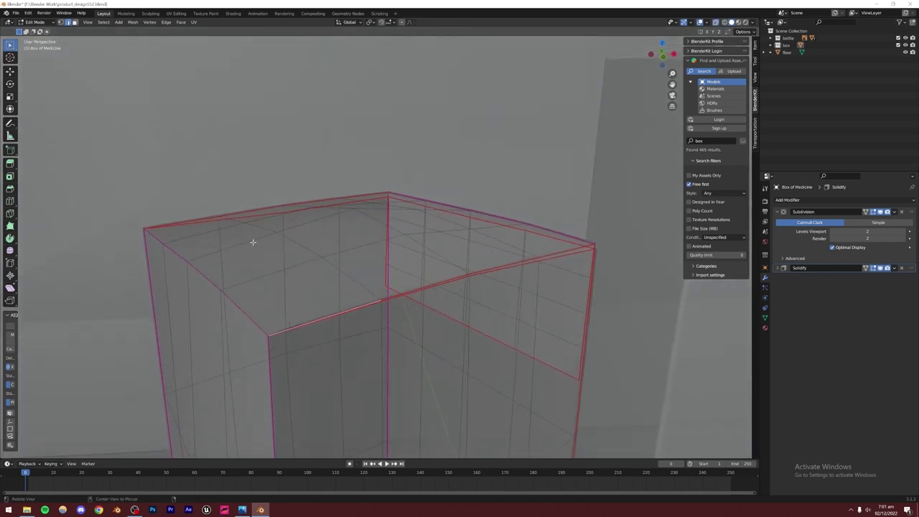
pyautogui.click(302, 310)
pyautogui.hotkey('alt', 'z')
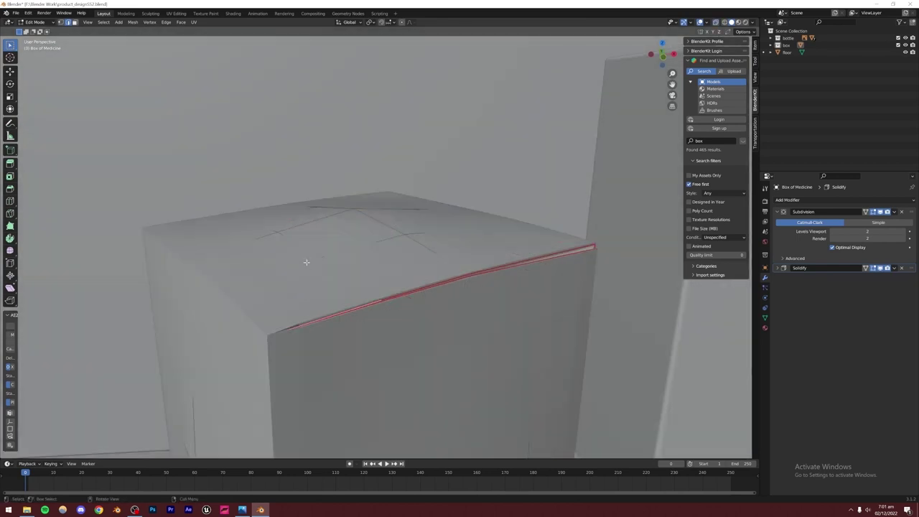
pyautogui.press('g')
pyautogui.press('z')
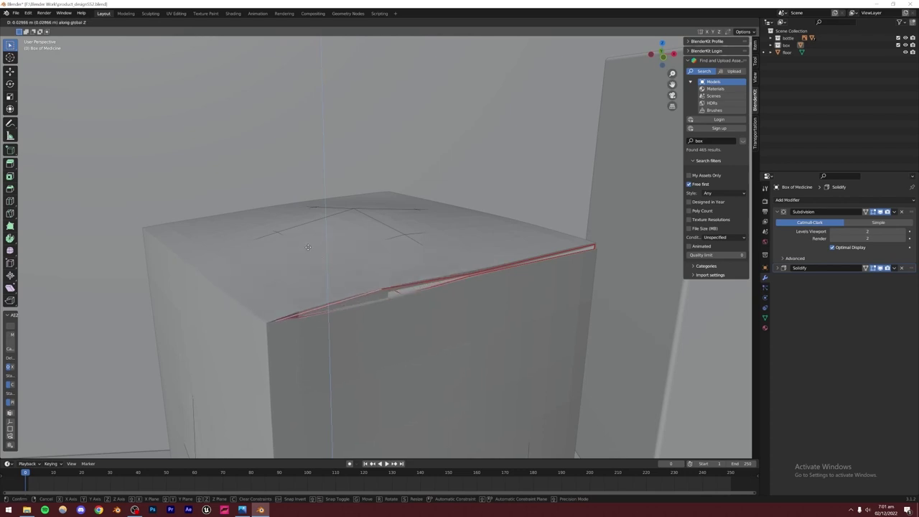
pyautogui.click(309, 261)
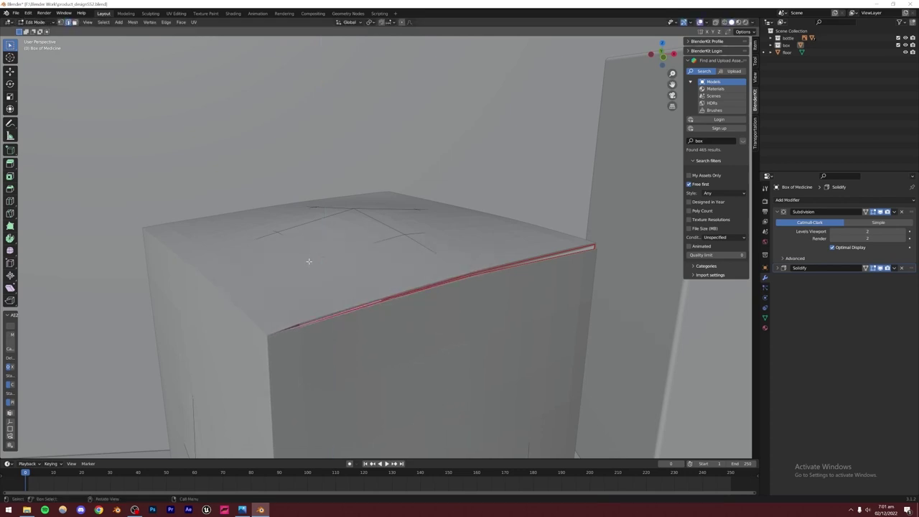
# - Return to Object Mode, check the box beside the bottle from several distances, and save the file
pyautogui.scroll(-6, 316, 309)
pyautogui.press('Tab')
pyautogui.scroll(-4, 373, 332)
pyautogui.moveTo(481, 312); pyautogui.dragTo(439, 291, button='middle')
pyautogui.scroll(6, 436, 293)
pyautogui.scroll(-8, 384, 281)
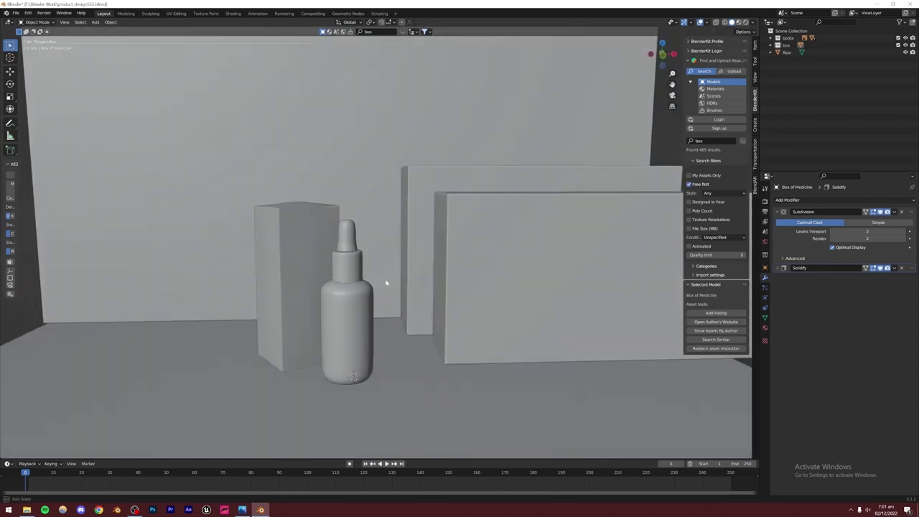
pyautogui.hotkey('ctrl', 's')
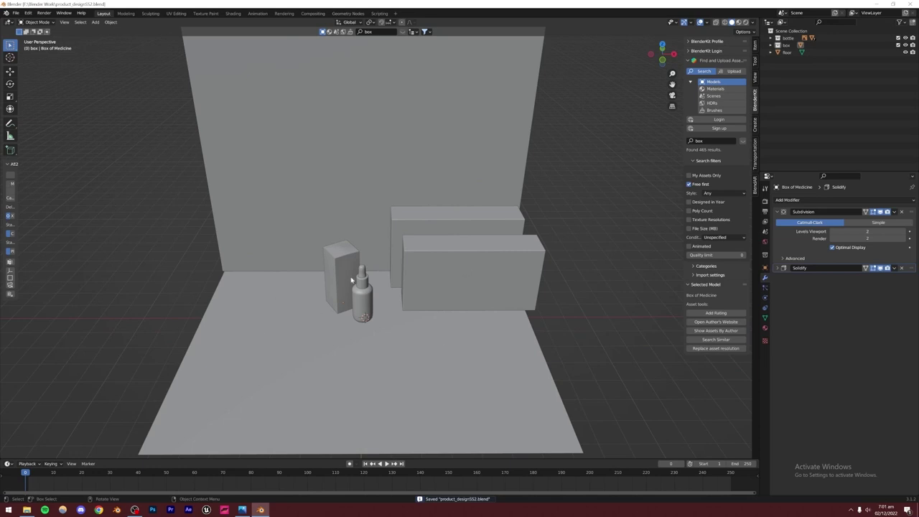
# - Add a camera, look through it, and lock the camera to the view
pyautogui.click(95, 22)
pyautogui.click(119, 138)
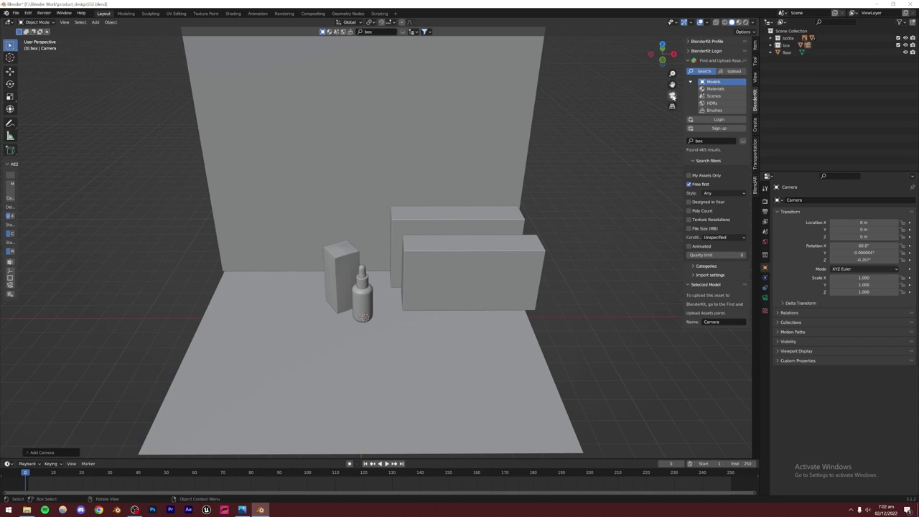
pyautogui.click(672, 95)
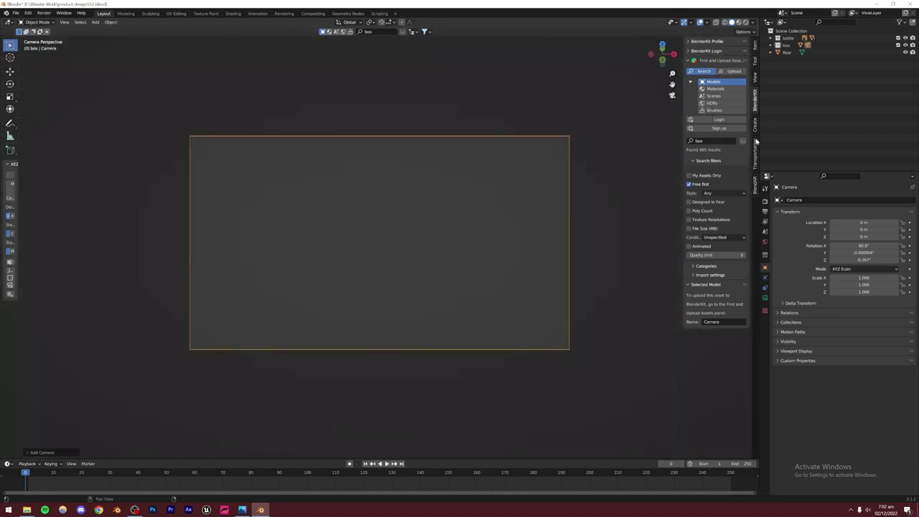
pyautogui.click(756, 76)
pyautogui.click(714, 130)
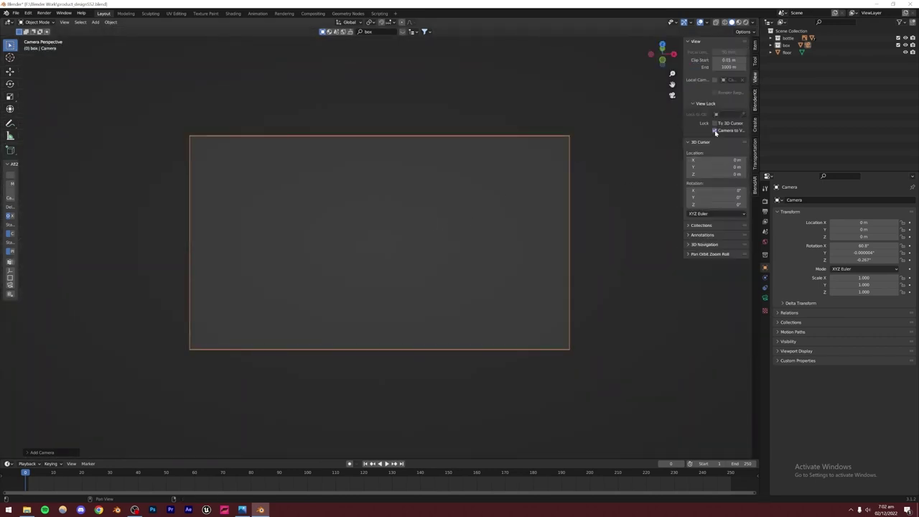
# - Position the camera in front of the scene so the bottle and product box sit near the centre of its frame
pyautogui.scroll(-10, 453, 261)
pyautogui.keyDown('alt'); pyautogui.moveTo(366, 276); pyautogui.dragTo(364, 243); pyautogui.keyUp('alt')
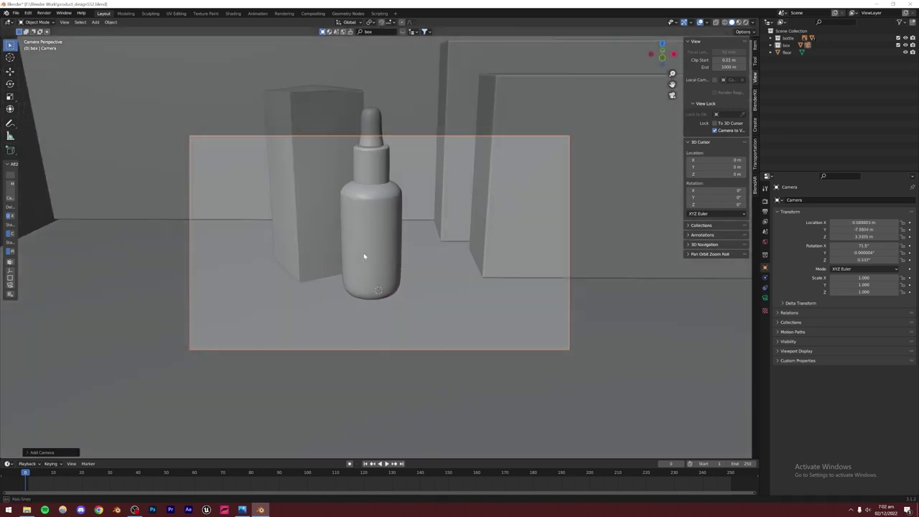
pyautogui.scroll(-5, 378, 296)
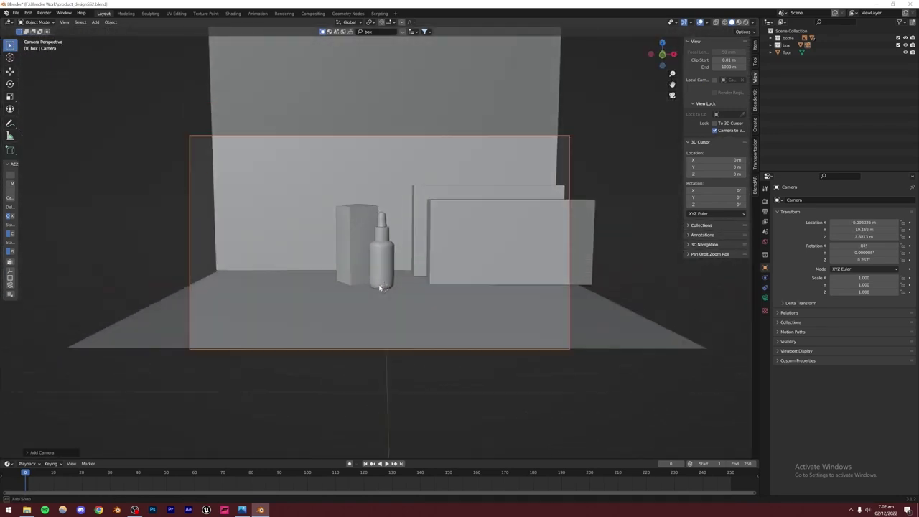
pyautogui.scroll(3, 379, 291)
pyautogui.moveTo(381, 288); pyautogui.dragTo(392, 236, button='middle')
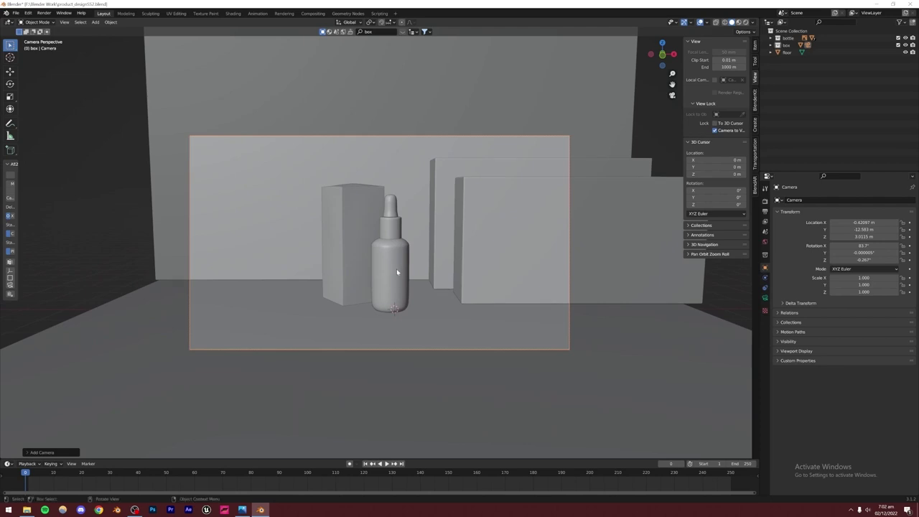
# - Set the render output resolution to 2000 x 2000 px
pyautogui.click(764, 201)
pyautogui.click(764, 213)
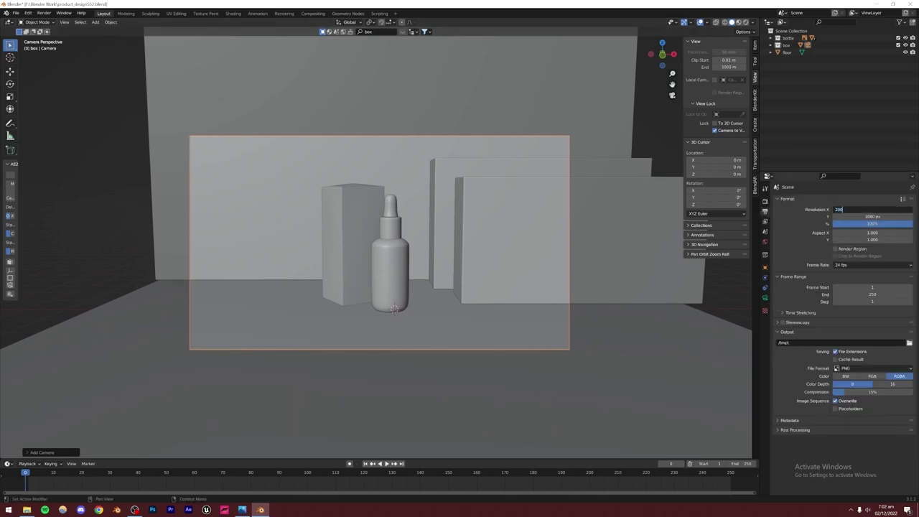
pyautogui.press('Tab')
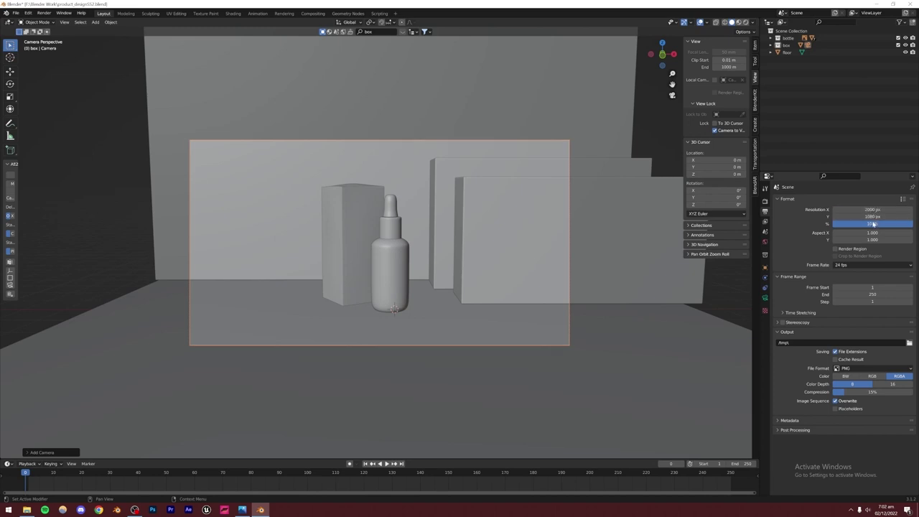
pyautogui.write('2000')
pyautogui.press('Return')
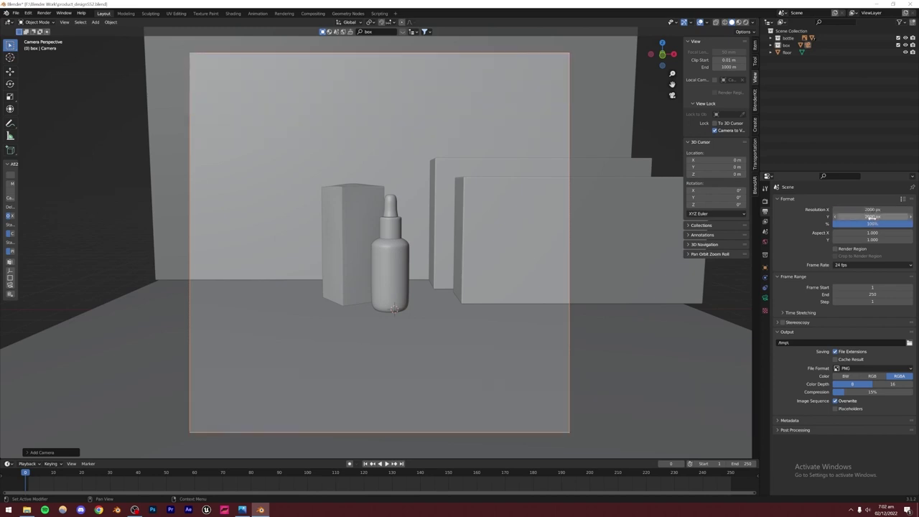
# - Set the camera's focal length to 80 mm and reframe the bottle, box and slabs
pyautogui.click(765, 300)
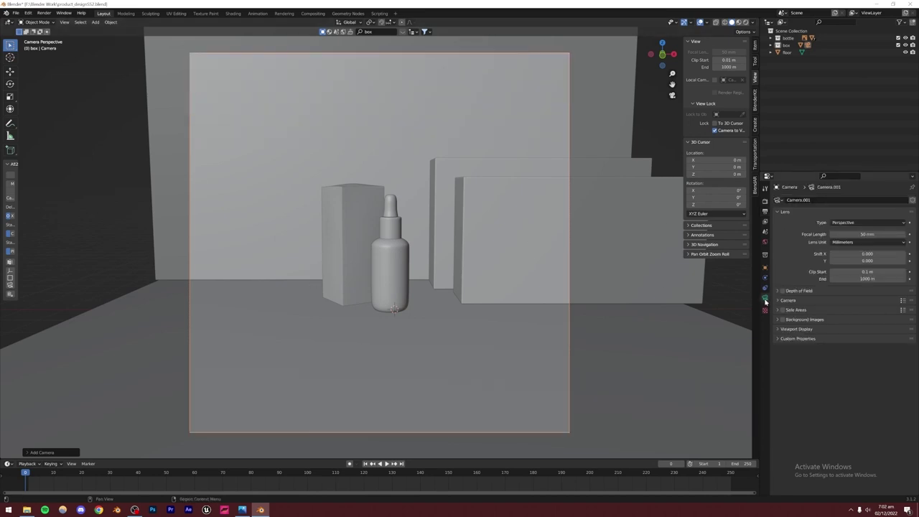
pyautogui.doubleClick(867, 234)
pyautogui.write('80')
pyautogui.press('Return')
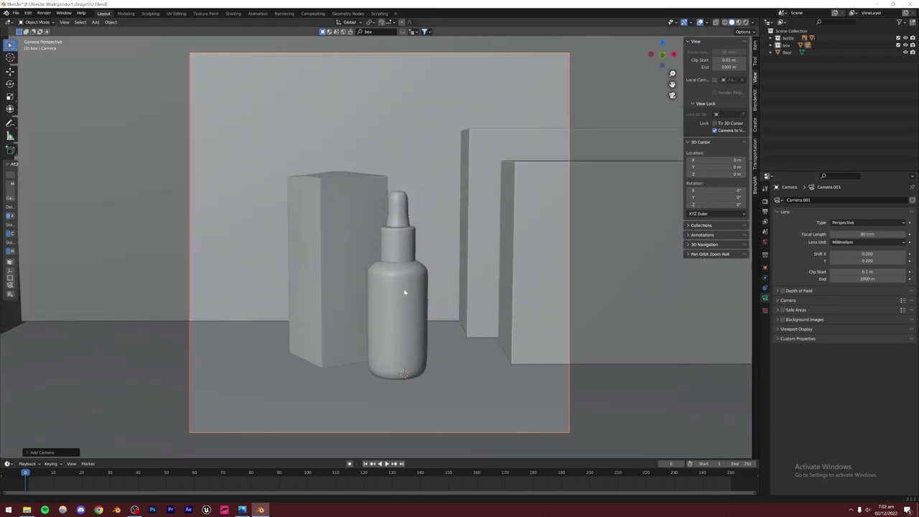
pyautogui.moveTo(404, 292)
pyautogui.mouseDown(button='middle')
pyautogui.moveTo(402, 271)
pyautogui.moveTo(410, 273)
pyautogui.moveTo(402, 282)
pyautogui.mouseUp(button='middle')
# - Move the product box about 0.12 m along X and 0.18 m along Y, keeping its height locked, closer behind the bottle
pyautogui.click(353, 256)
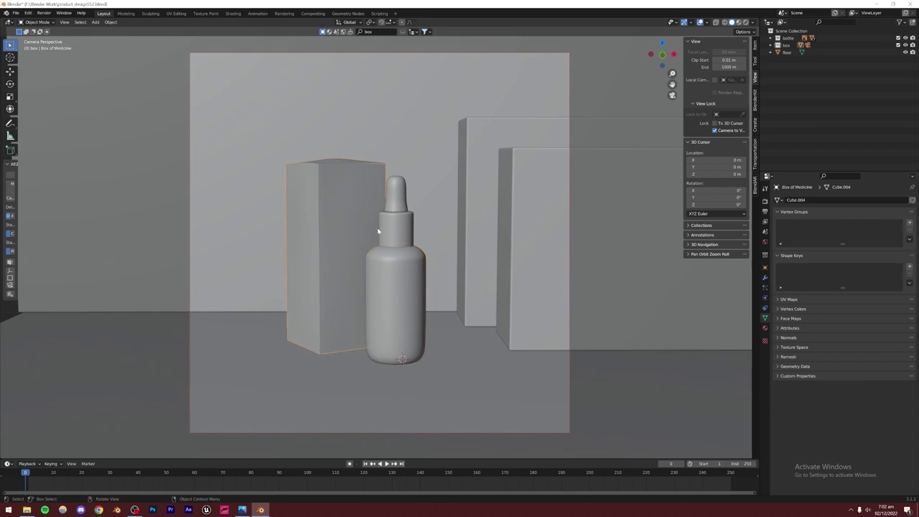
pyautogui.press('g')
pyautogui.hotkey('shift', 'z')
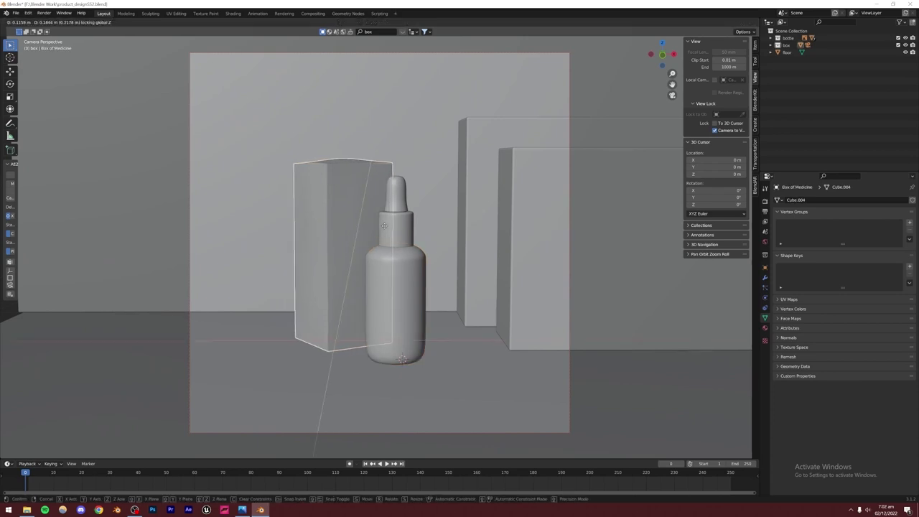
pyautogui.click(385, 227)
pyautogui.click(329, 243)
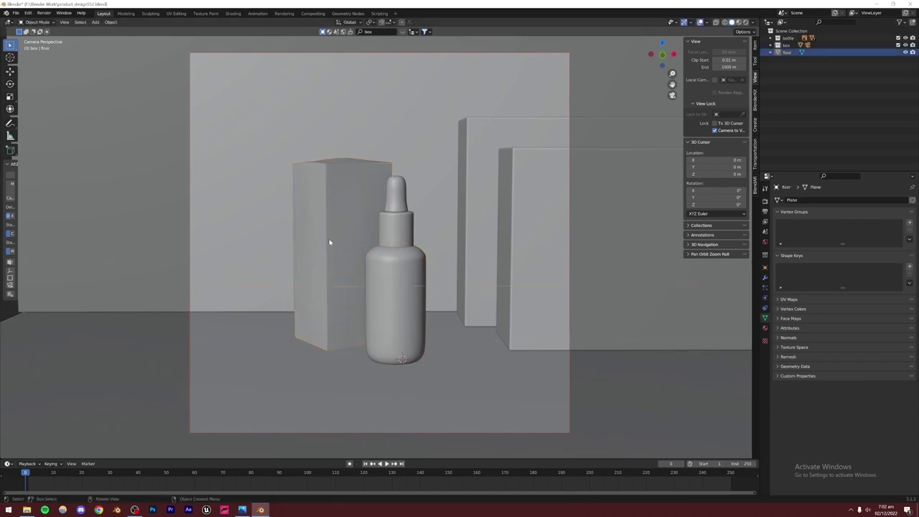
# - Adjust the camera framing slightly around the bottle and unlock the camera from the view
pyautogui.click(403, 305)
pyautogui.moveTo(409, 257); pyautogui.dragTo(405, 259, button='middle')
pyautogui.click(451, 299)
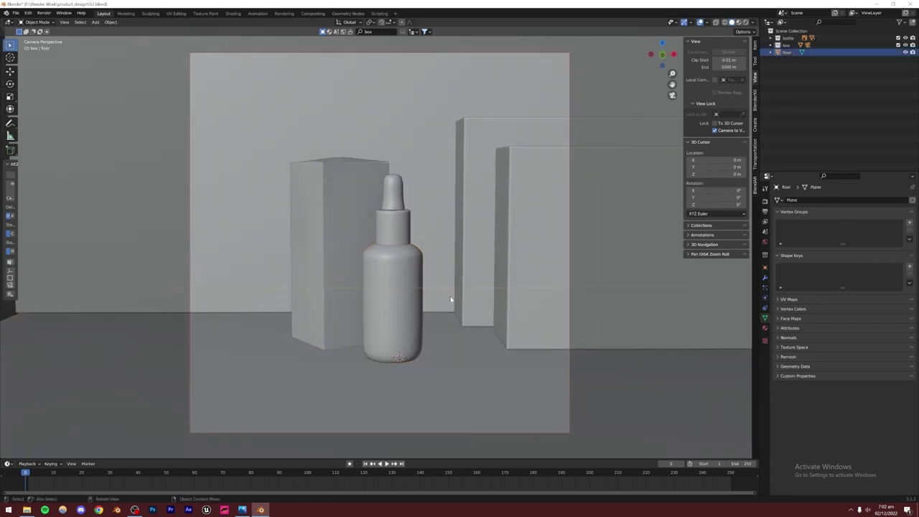
pyautogui.click(714, 130)
# - Save the file from a free view above the scene and look at the finished reference render
pyautogui.moveTo(406, 245); pyautogui.dragTo(421, 291, button='middle')
pyautogui.hotkey('ctrl', 's')
pyautogui.click(242, 509)
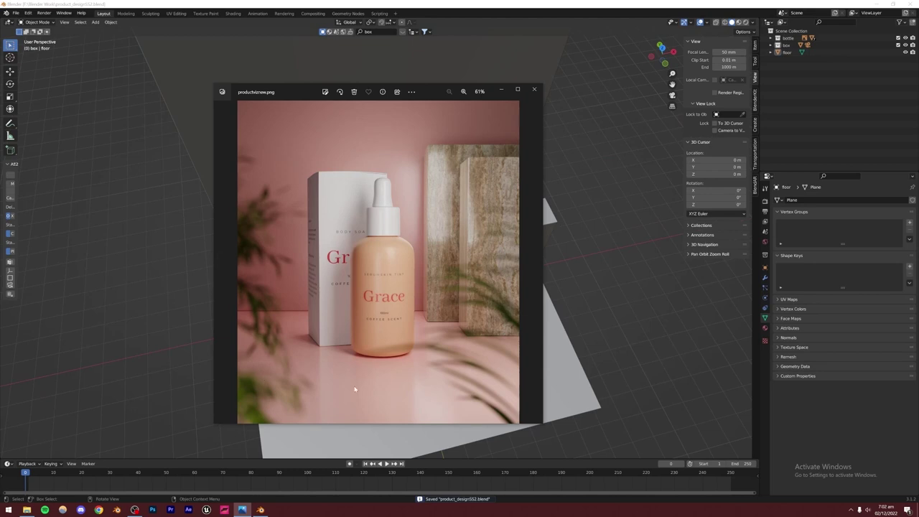
pyautogui.click(625, 279)
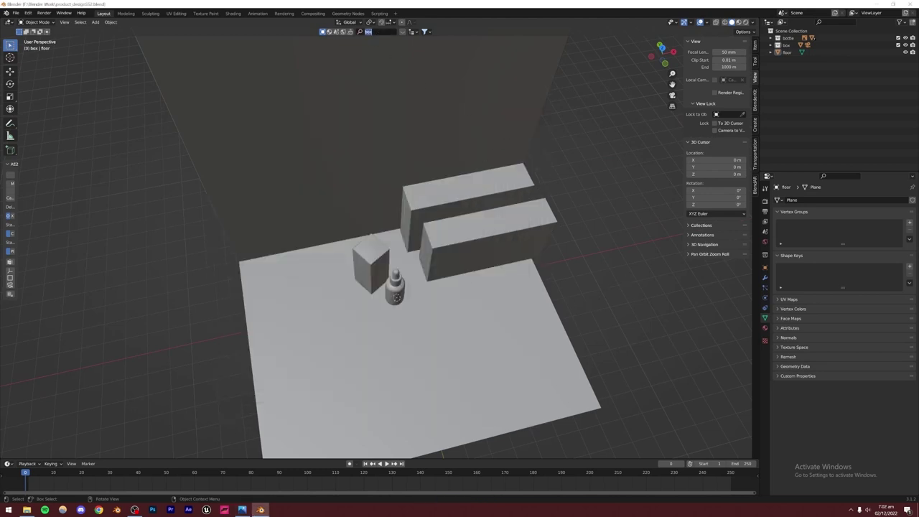
# - Search the BlenderKit models for "plant" and import the House Plant model into the scene
pyautogui.click(755, 106)
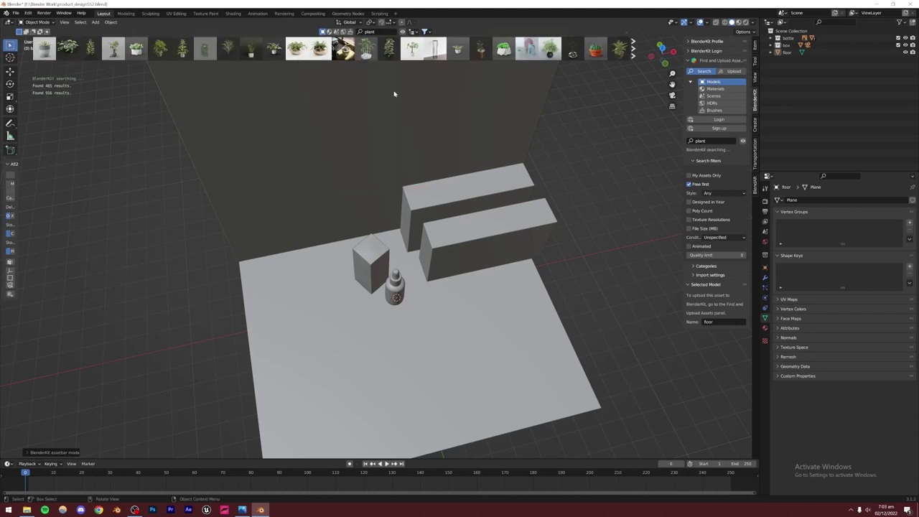
pyautogui.moveTo(50, 50)
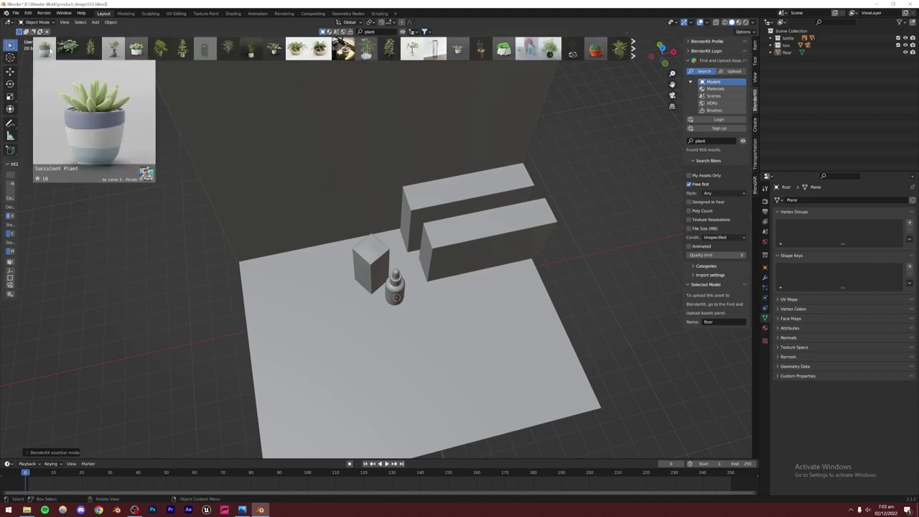
pyautogui.moveTo(94, 53)
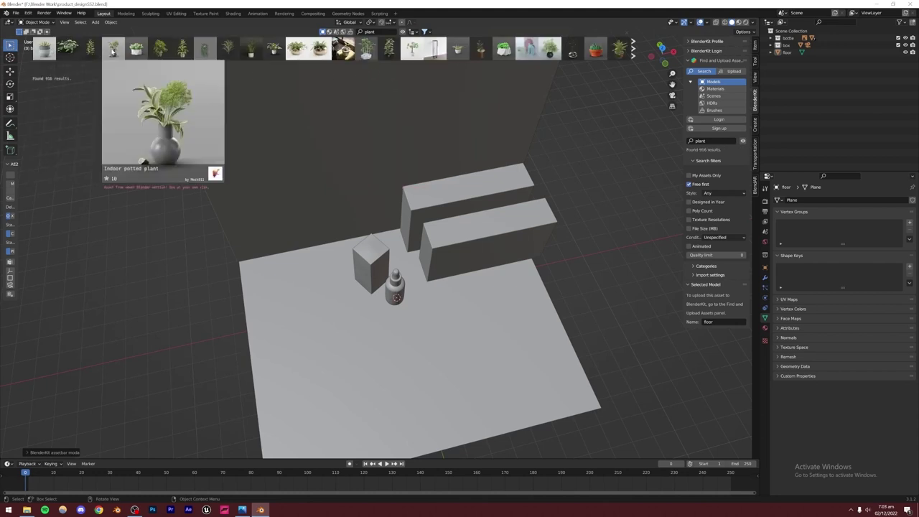
pyautogui.moveTo(158, 49)
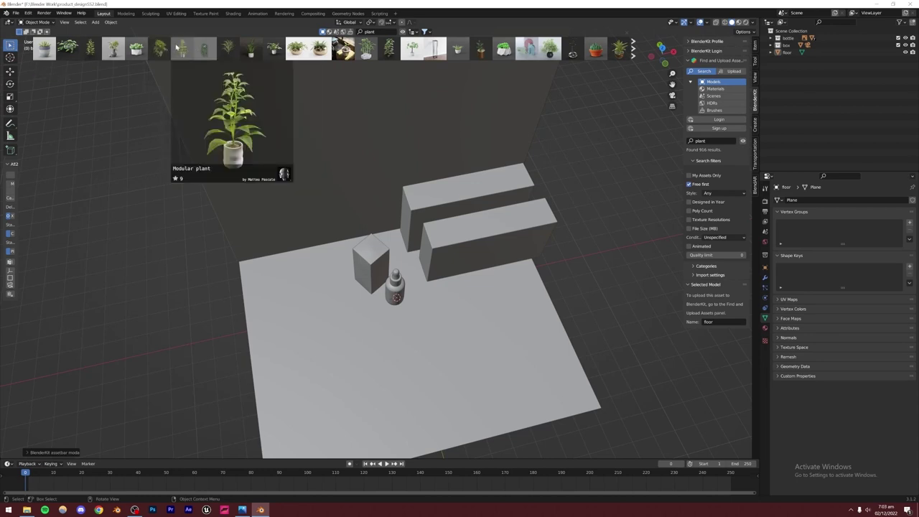
pyautogui.moveTo(251, 49)
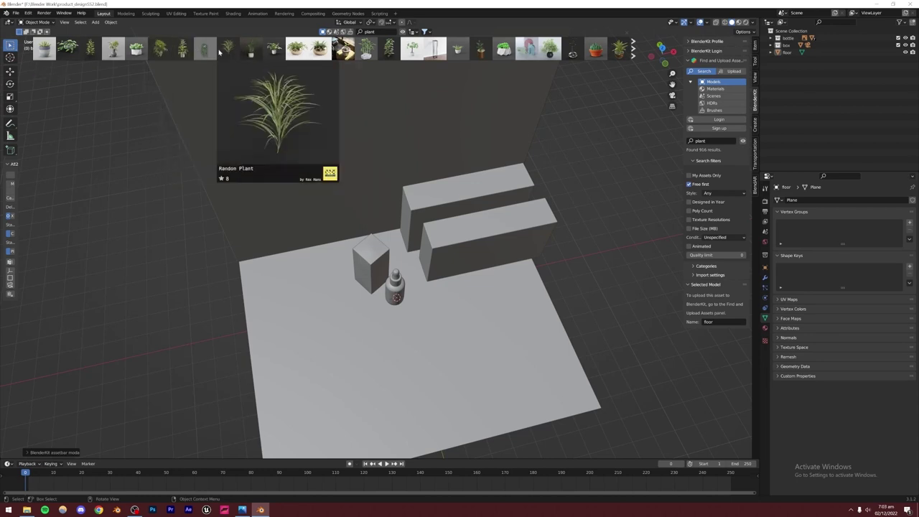
pyautogui.click(251, 50)
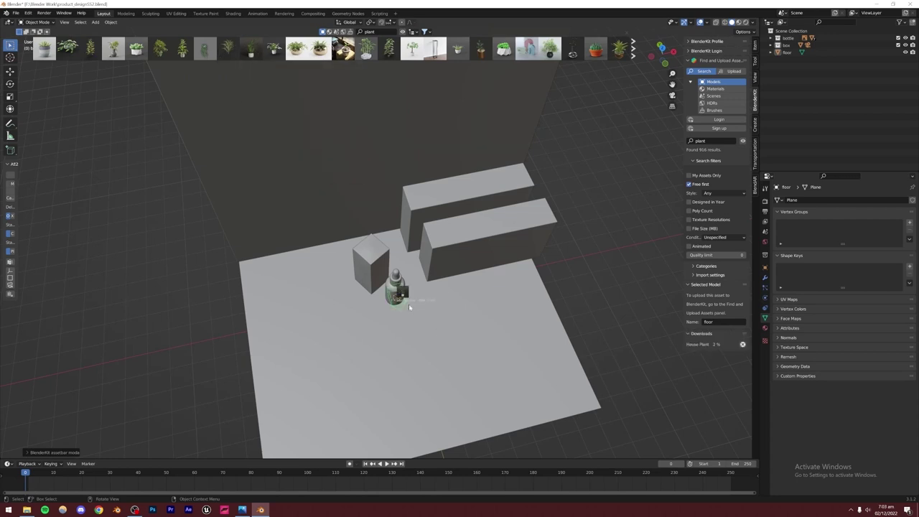
pyautogui.scroll(5, 408, 304)
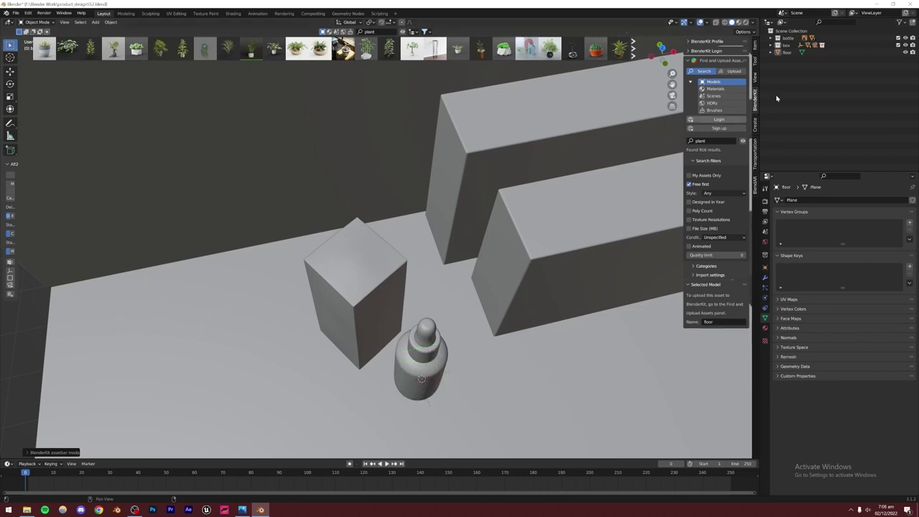
# - Move the House Plant collection out of the box collection so it sits directly under the scene collection
pyautogui.click(777, 53)
pyautogui.click(786, 45)
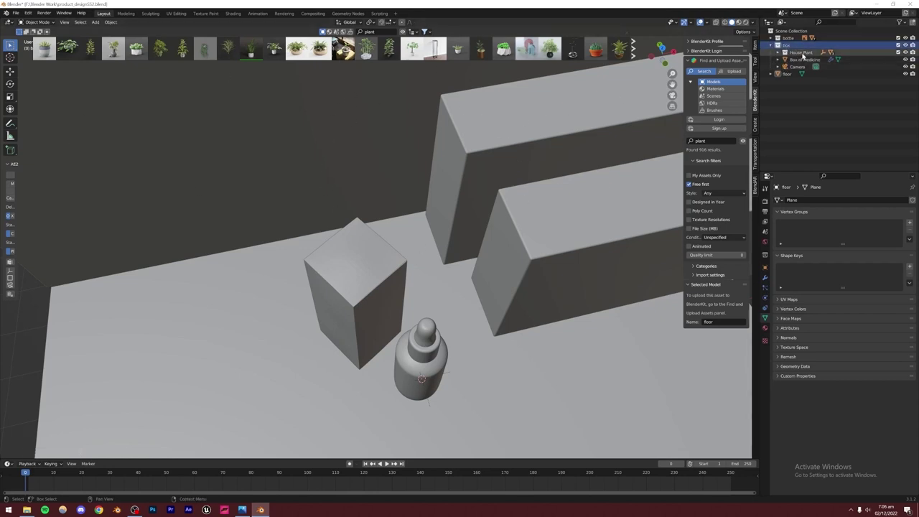
pyautogui.moveTo(800, 53); pyautogui.dragTo(790, 114)
pyautogui.click(772, 45)
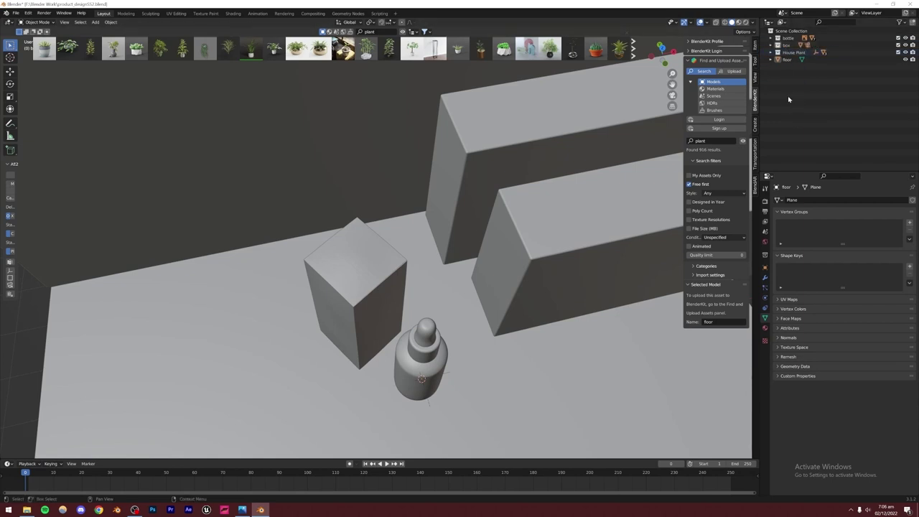
pyautogui.click(789, 47)
pyautogui.click(770, 46)
pyautogui.click(771, 46)
pyautogui.click(793, 89)
# - Select the House Plant collection's objects, move the plant onto the floor in front of the bottle and scale it to roughly the bottle's size
pyautogui.rightClick(790, 54)
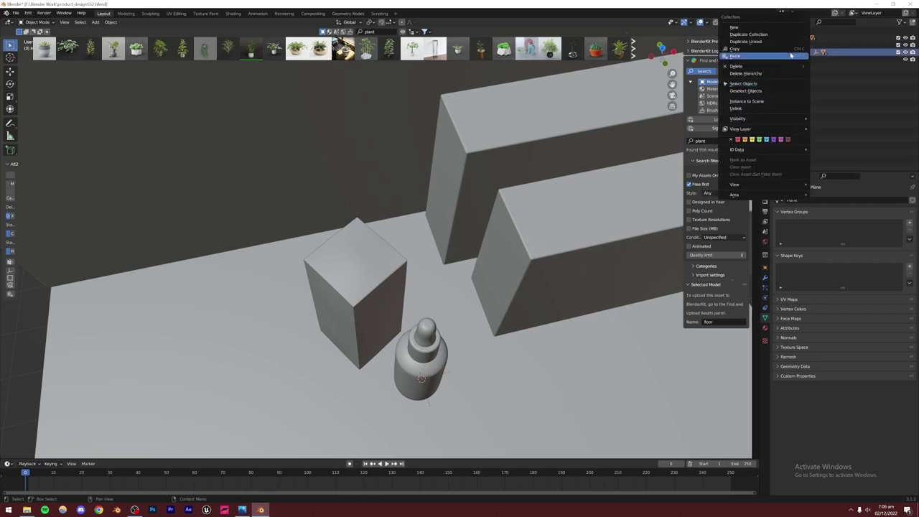
pyautogui.scroll(-5, 441, 284)
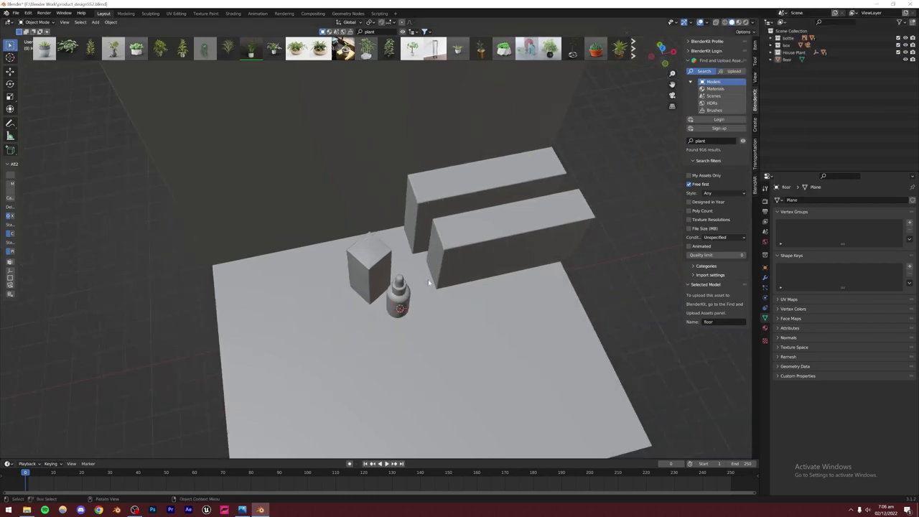
pyautogui.press('g')
pyautogui.click(435, 396)
pyautogui.moveTo(436, 396); pyautogui.dragTo(427, 364, button='middle')
pyautogui.press('s')
pyautogui.click(556, 298)
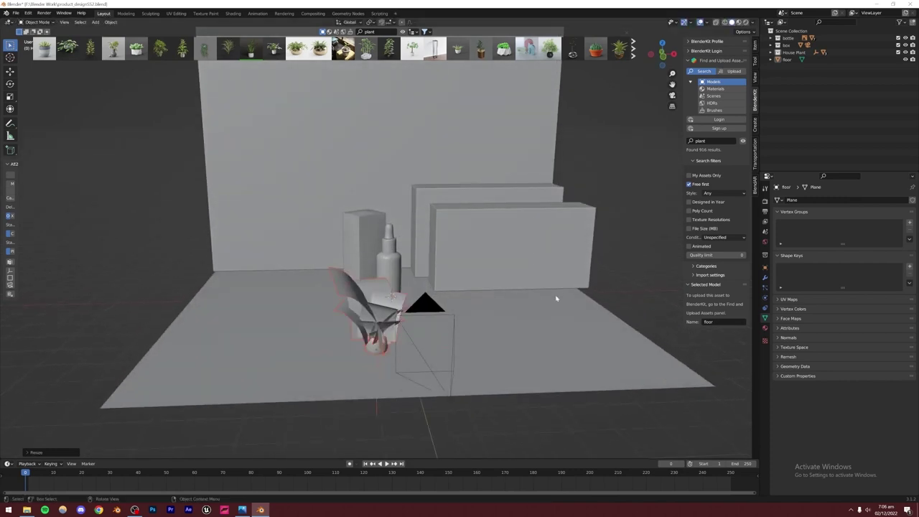
# - Move the plant toward the camera with its height locked, then refine its position from above so its leaves fill the frame's lower-left foreground
pyautogui.press('KP_0')
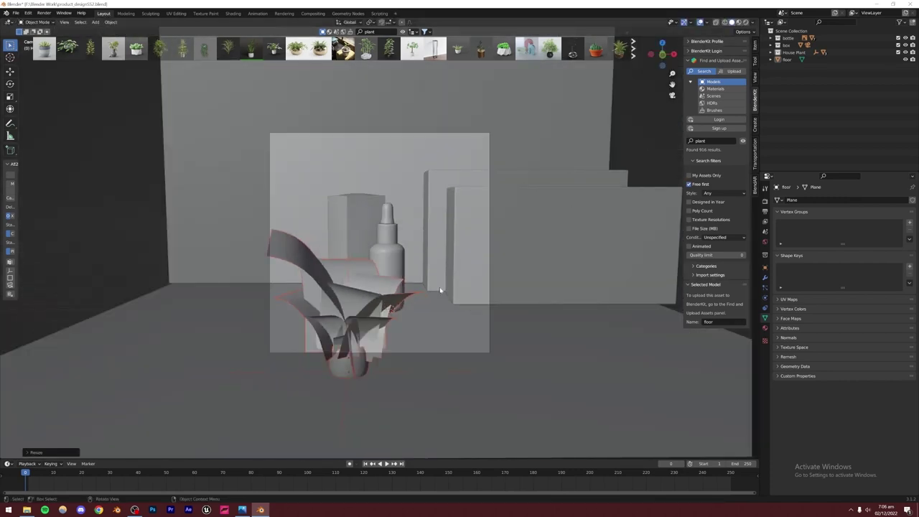
pyautogui.press('g')
pyautogui.hotkey('shift', 'z')
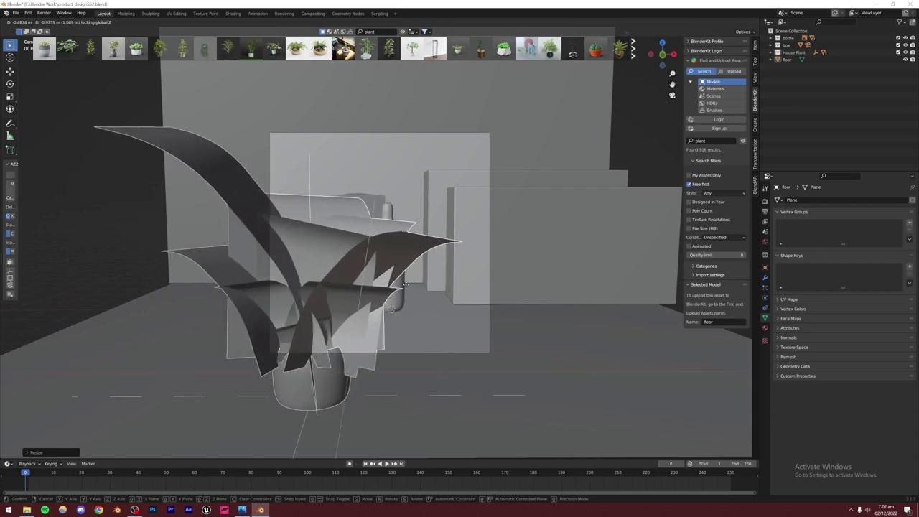
pyautogui.click(306, 452)
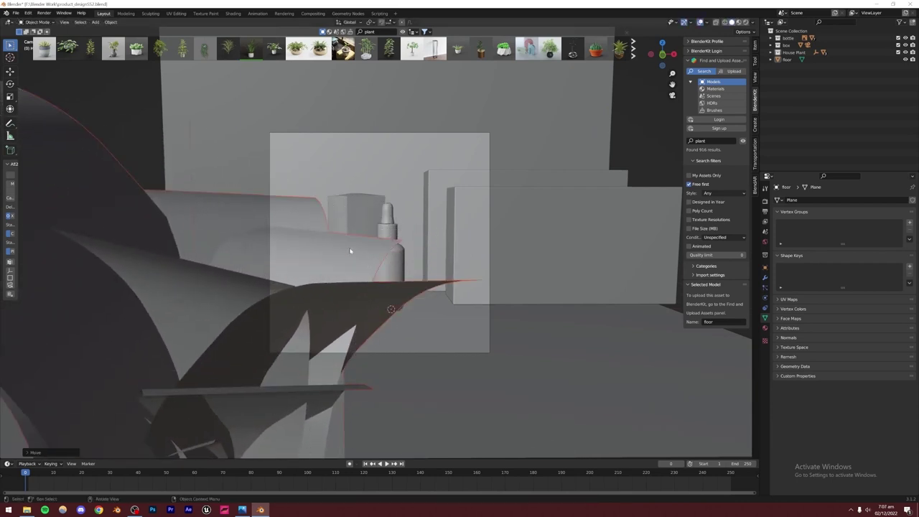
pyautogui.moveTo(427, 267); pyautogui.dragTo(405, 281, button='middle')
pyautogui.scroll(5, 413, 304)
pyautogui.press('g')
pyautogui.click(407, 259)
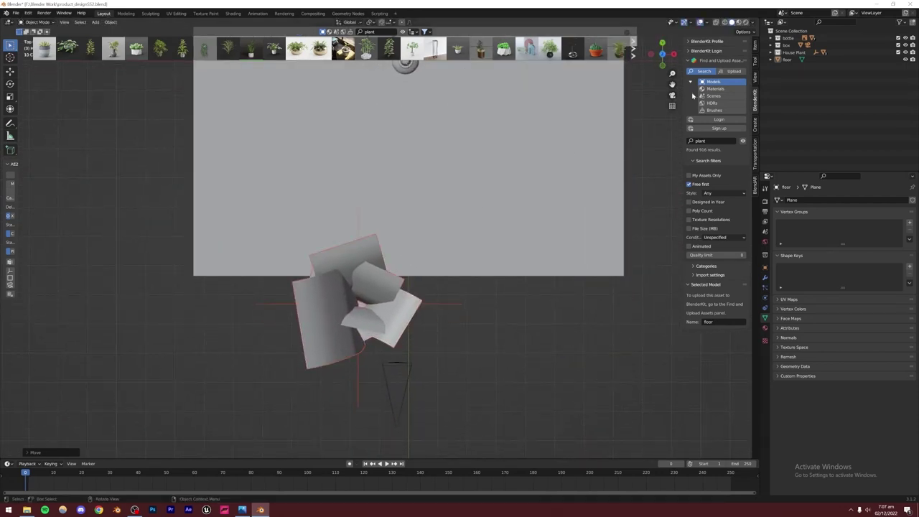
# - Scale the plant down slightly in the camera view so its leaves uncover the bottle, and save the file
pyautogui.click(672, 100)
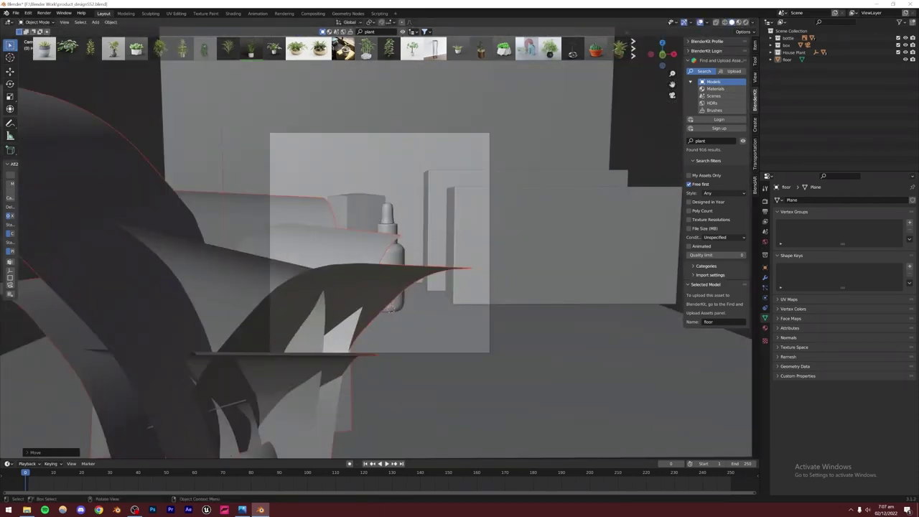
pyautogui.press('s')
pyautogui.click(700, 43)
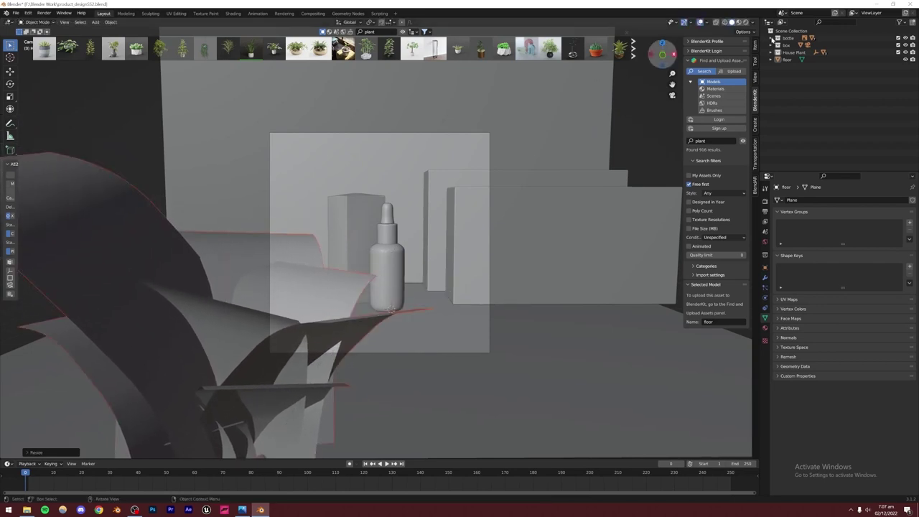
pyautogui.hotkey('ctrl', 's')
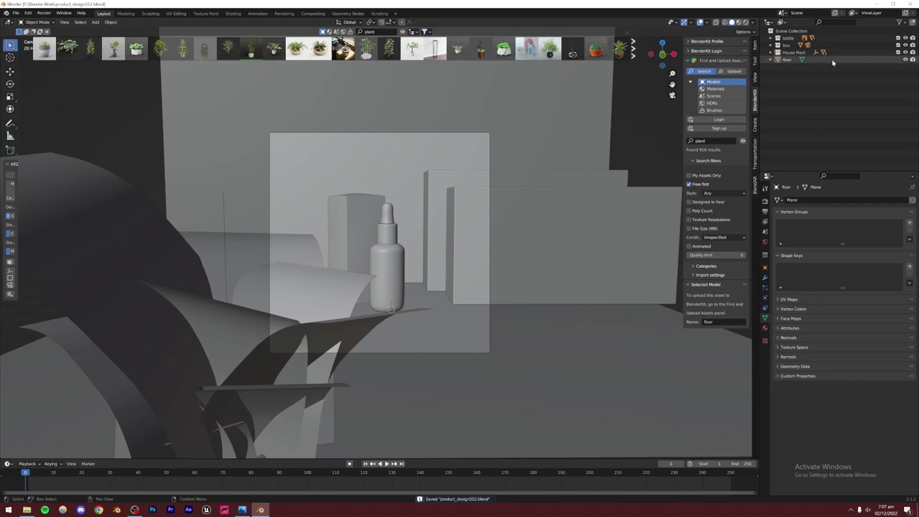
# - Compare the camera framing with and without the House Plant collection, leaving the collection excluded from the view layer
pyautogui.click(904, 53)
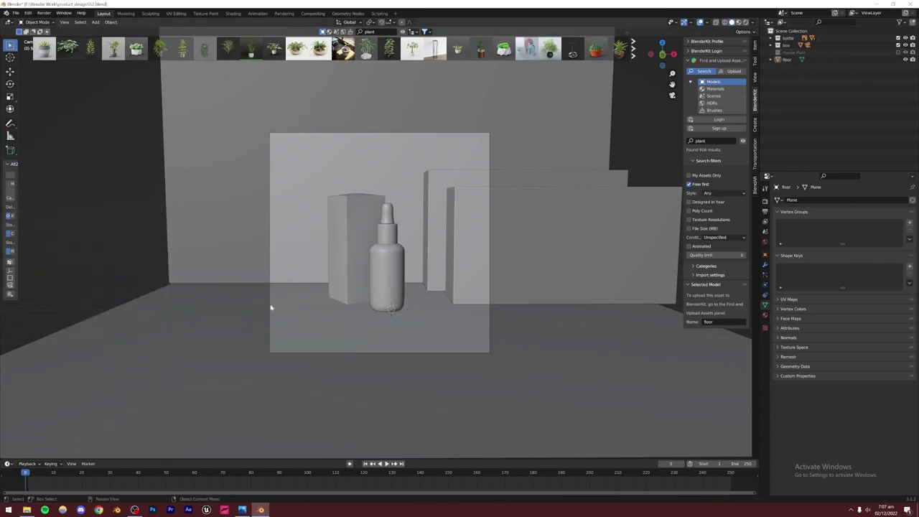
pyautogui.click(904, 52)
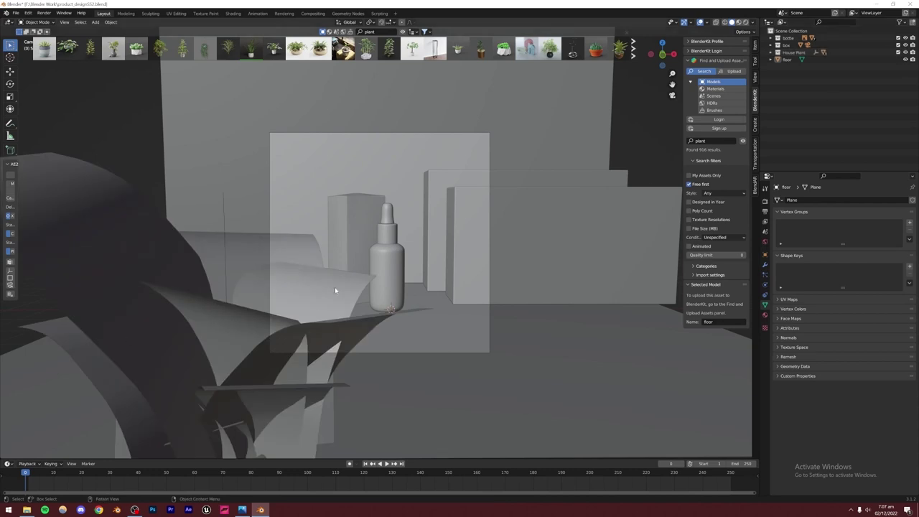
pyautogui.click(904, 52)
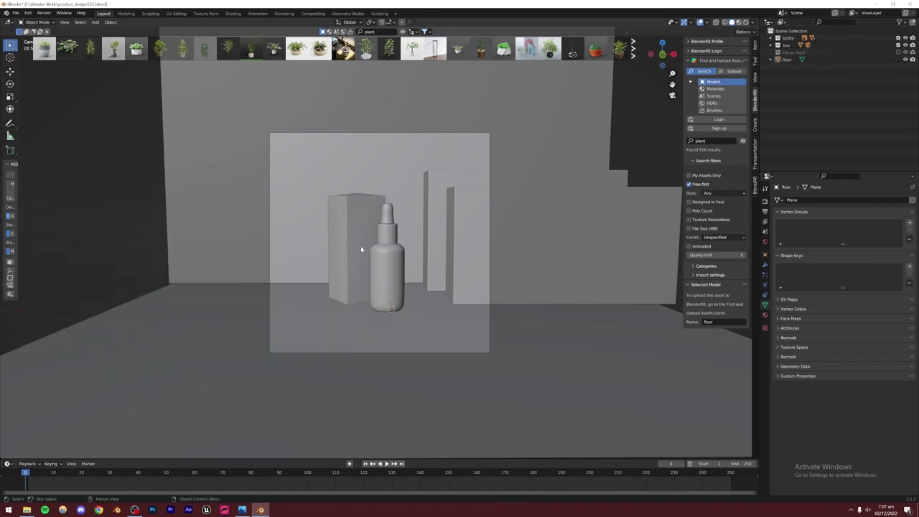